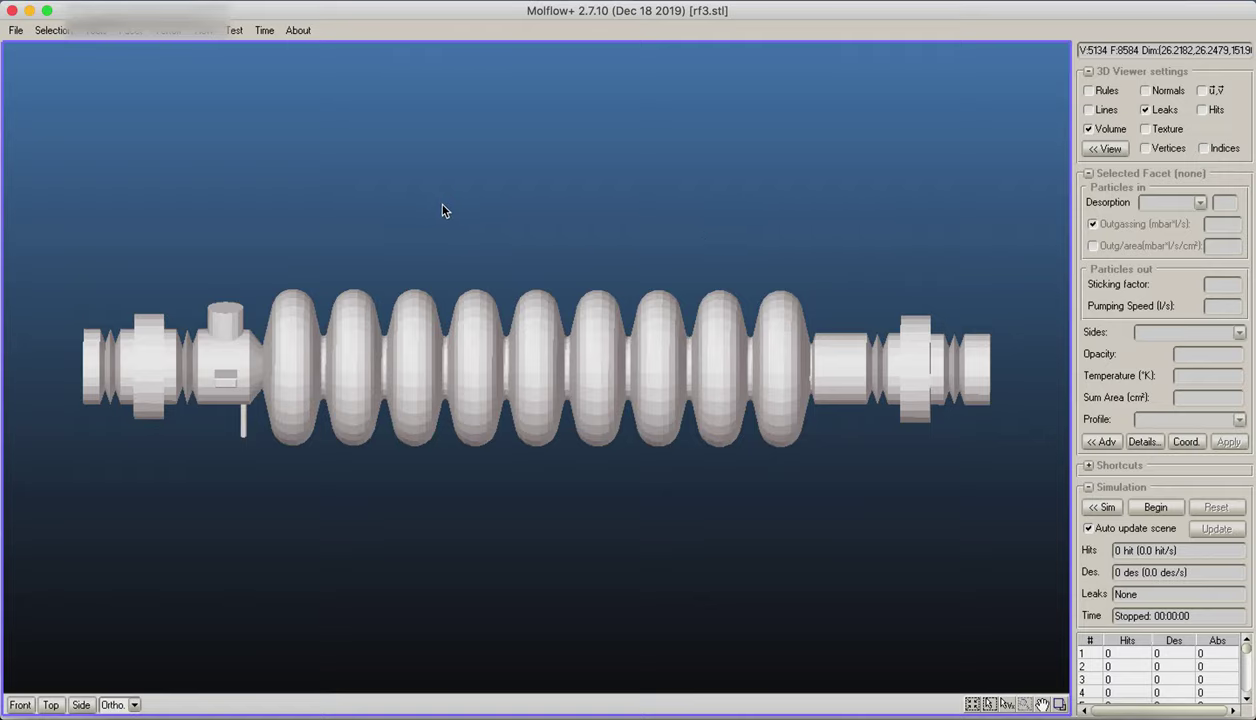
# - Rotate the rf3.stl cavity model to an oblique 3D view, then switch to the web browser
pyautogui.moveTo(445, 207); pyautogui.dragTo(1051, 336, button='right')
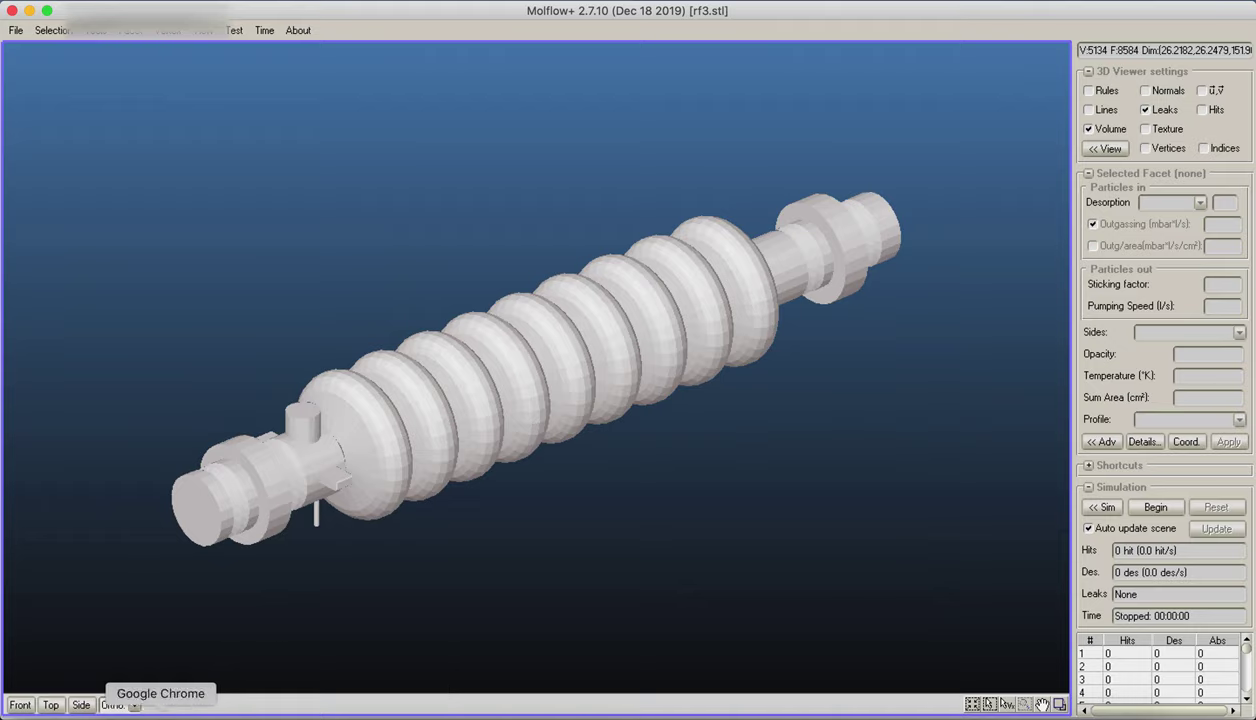
pyautogui.click(158, 710)
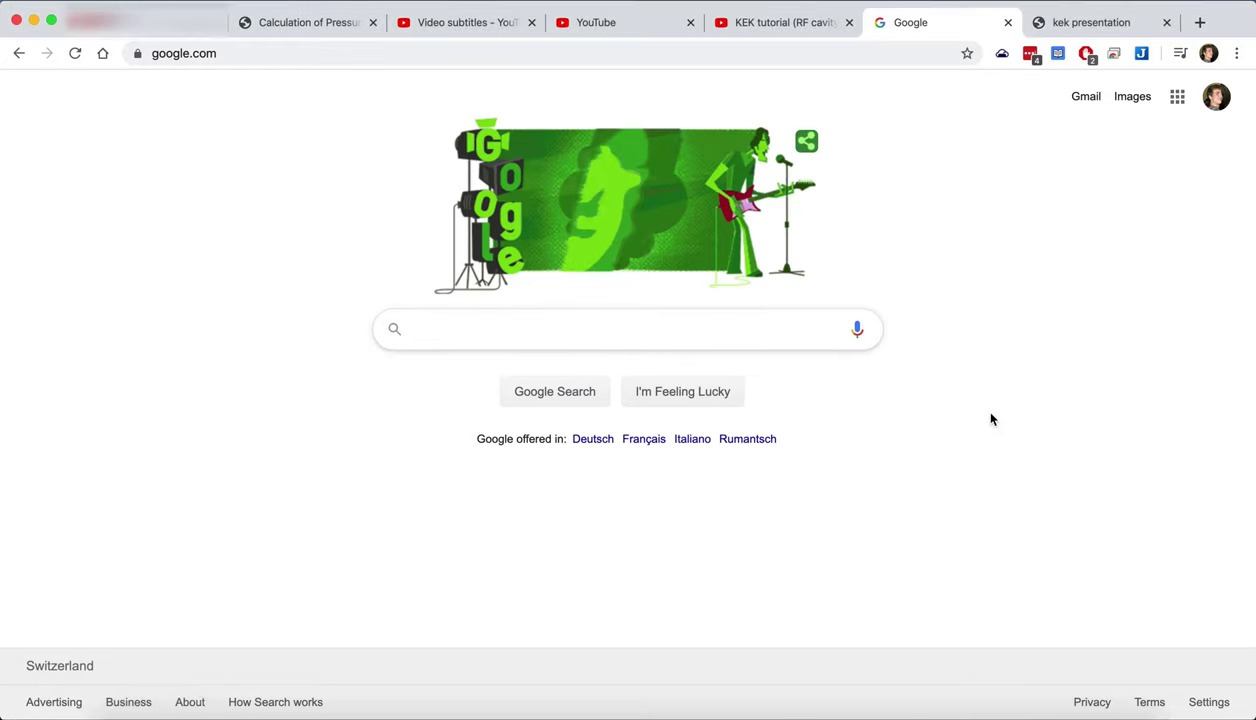
# - Search Google for molflow and open the CERN Molflow+ website
pyautogui.write('molflow')
pyautogui.press('Return')
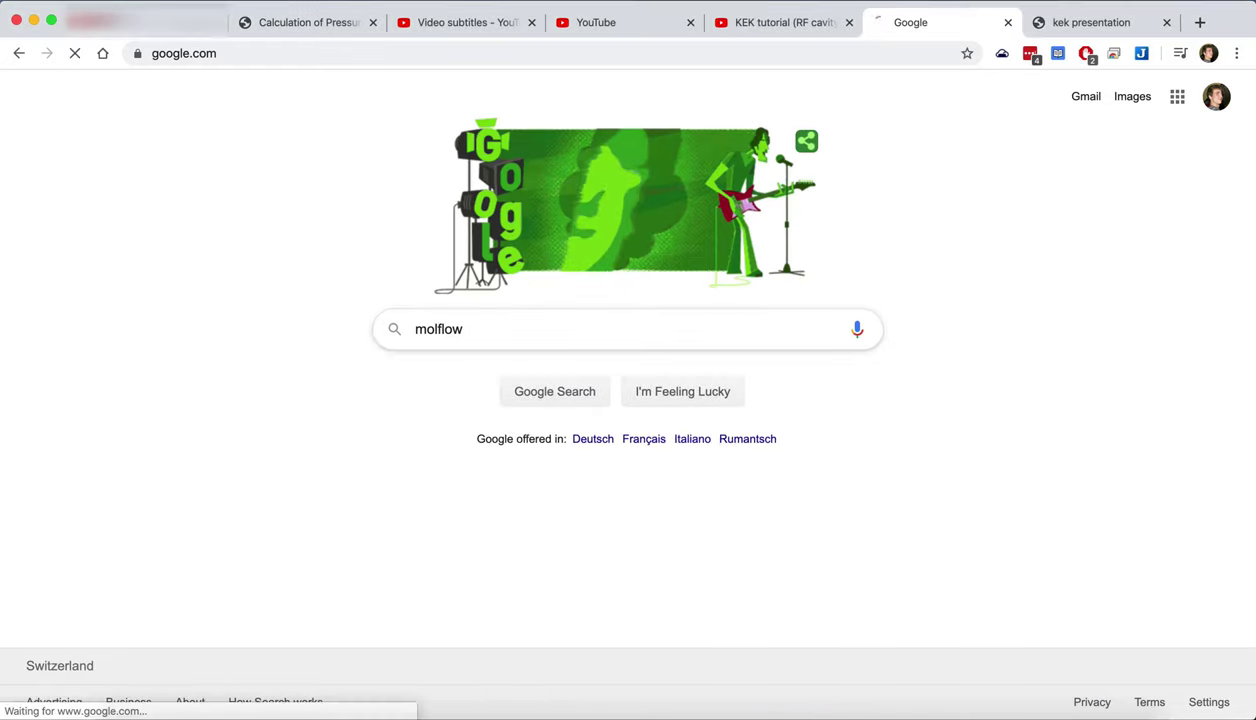
pyautogui.click(240, 231)
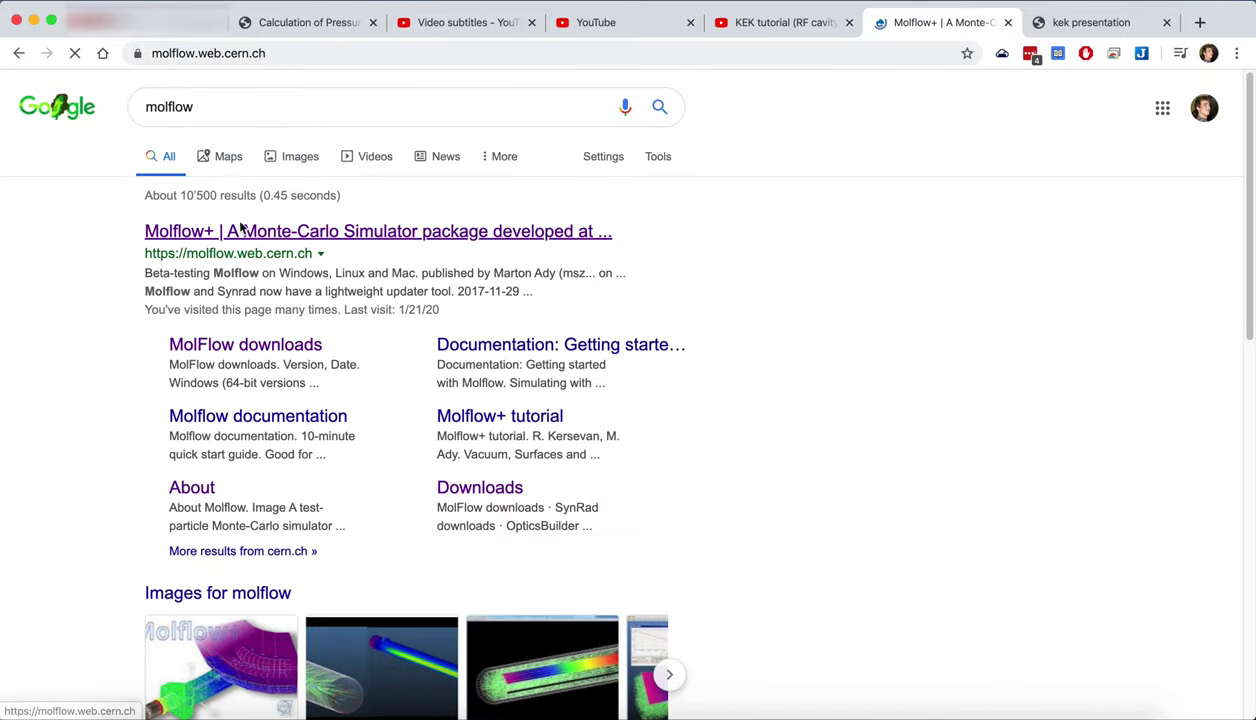
# - Go through Documents to the Molflow documentation and open the KEK seminar tutorial page
pyautogui.click(560, 176)
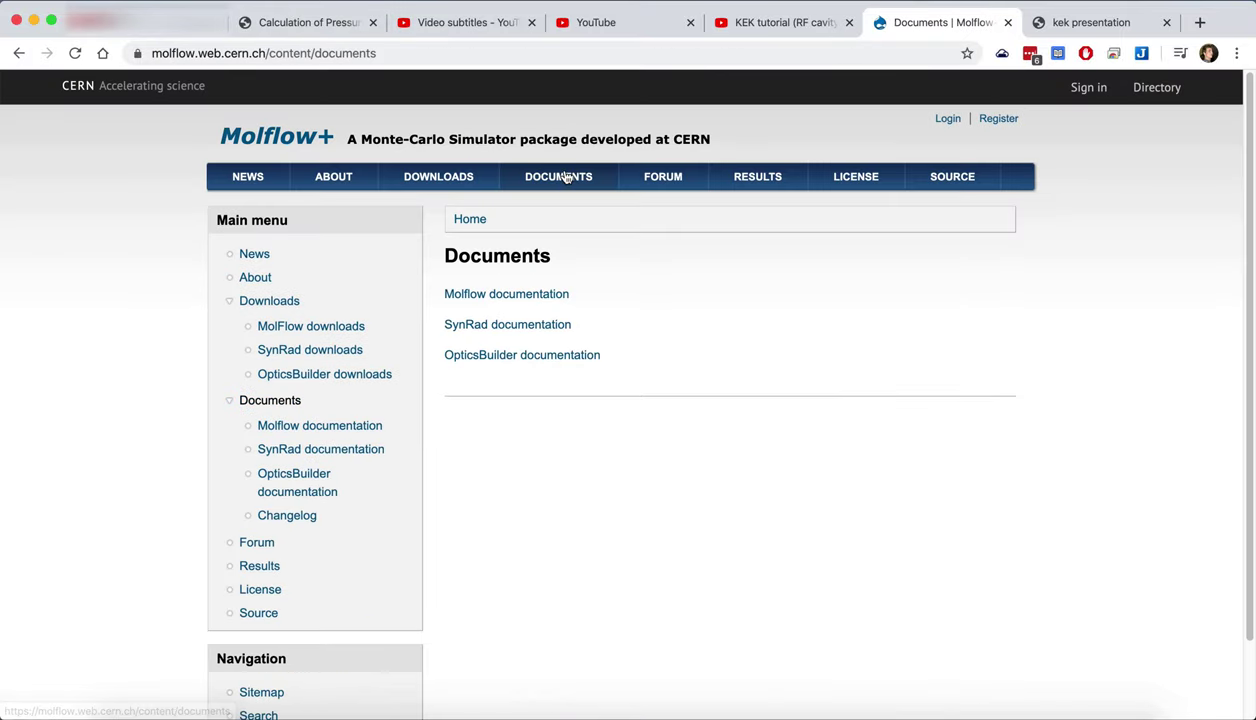
pyautogui.click(533, 296)
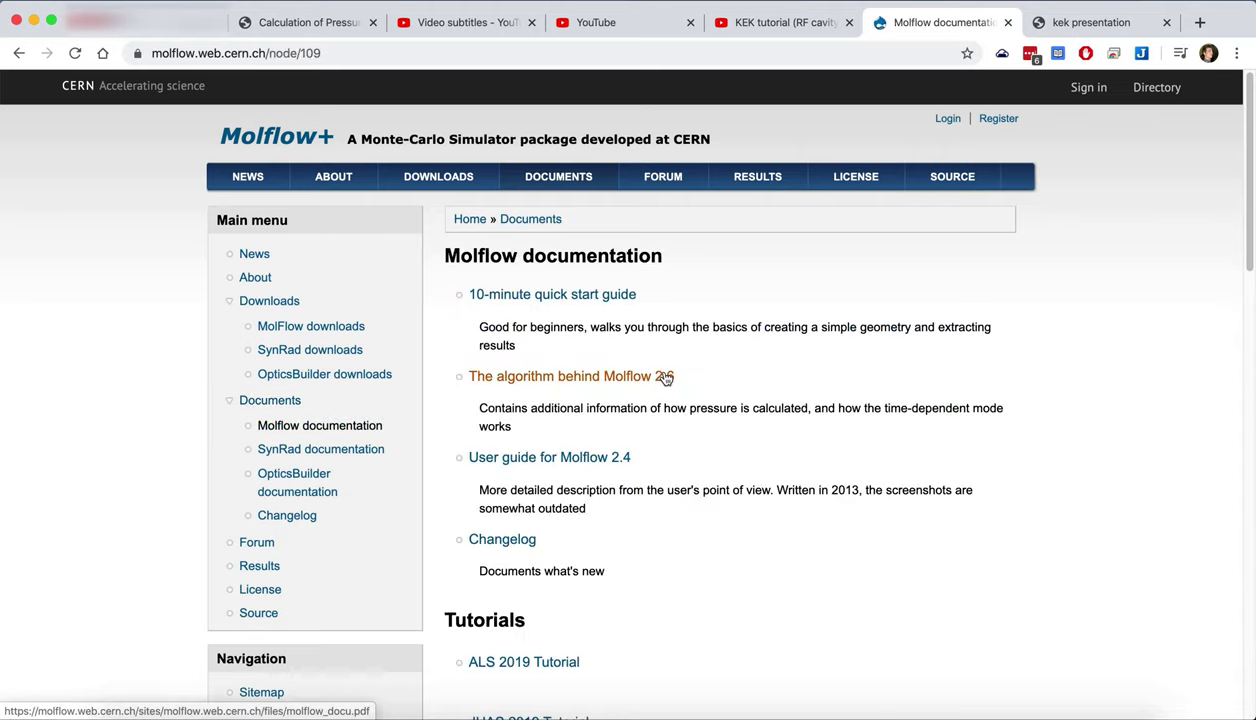
pyautogui.scroll(-5, 665, 376)
pyautogui.scroll(-3, 667, 376)
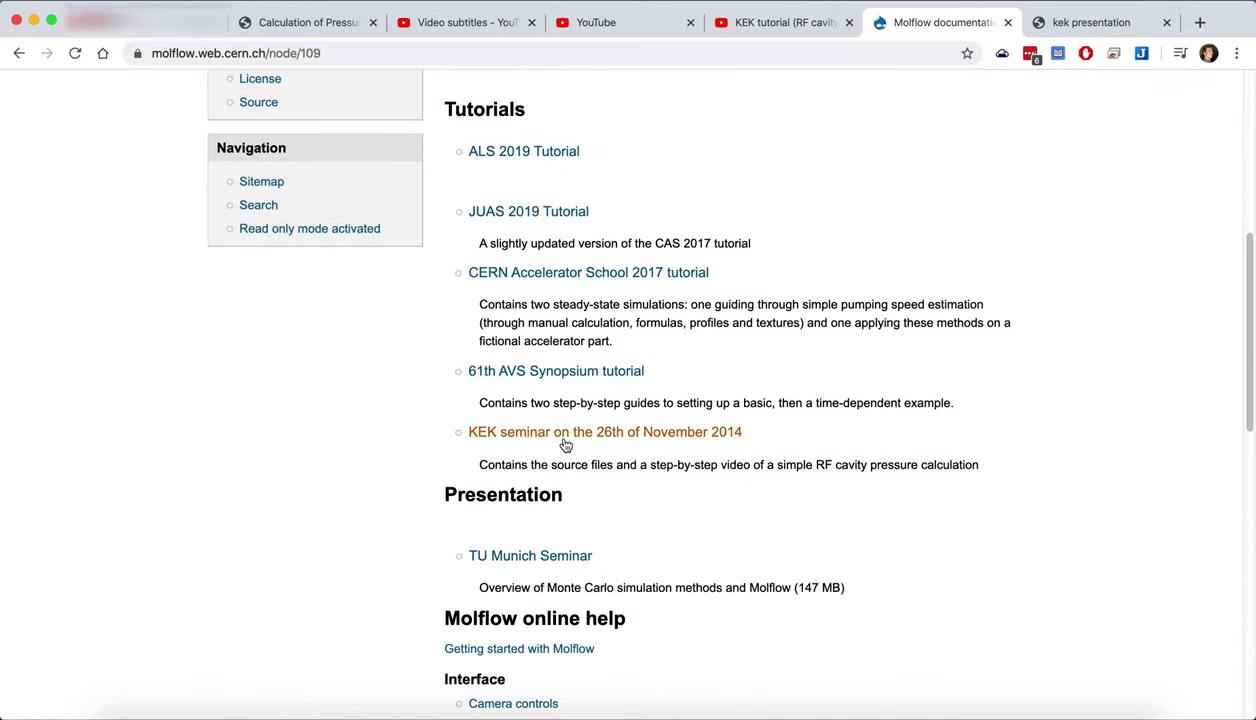
pyautogui.click(736, 434)
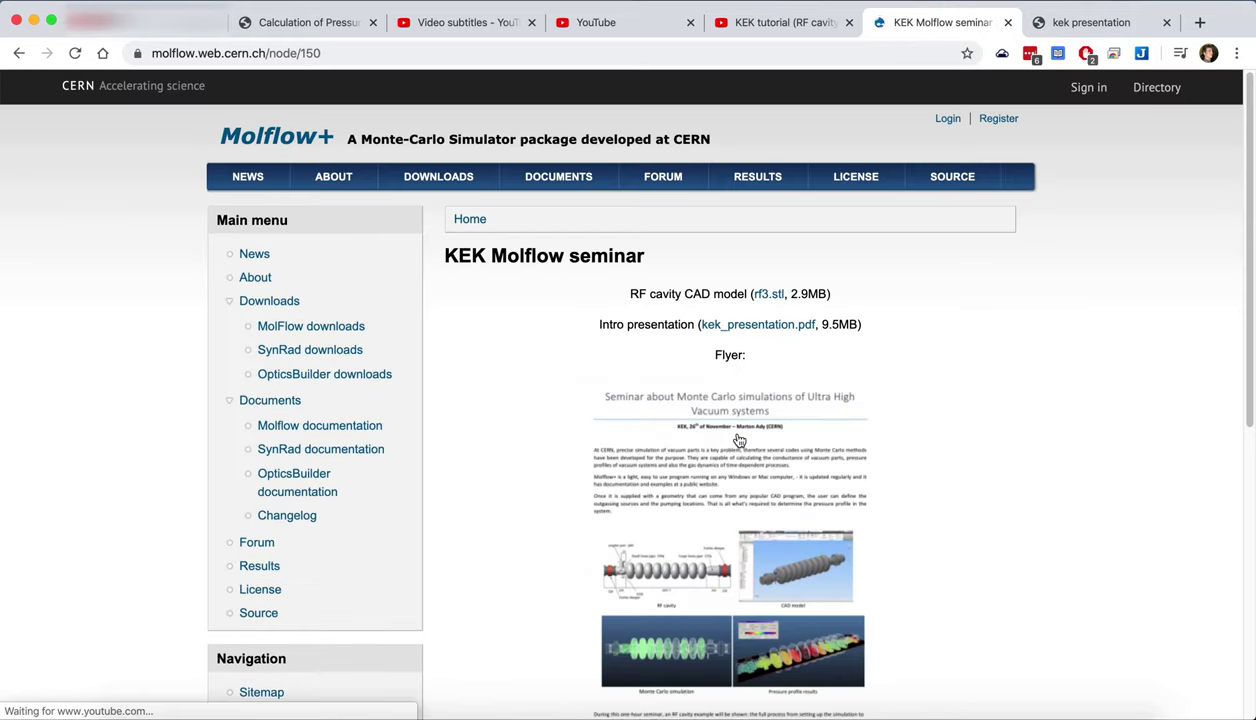
pyautogui.scroll(-3, 986, 442)
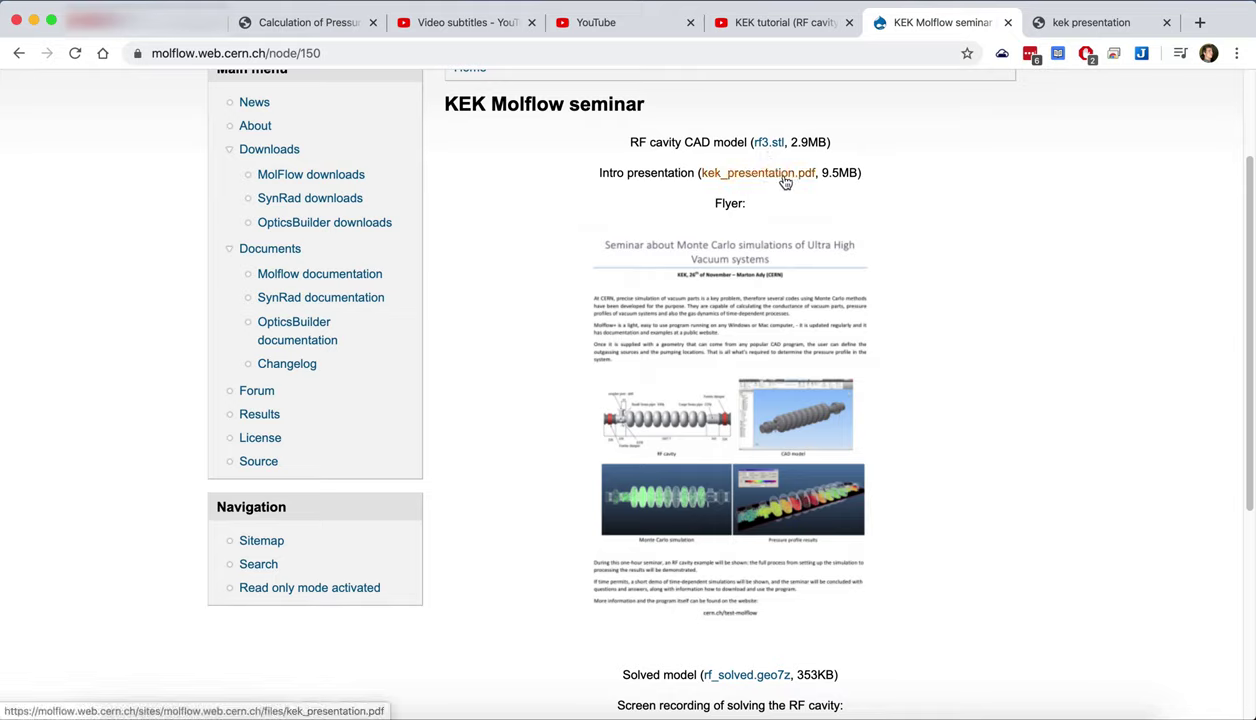
# - Show the seminar flyer at full size and scroll down through it
pyautogui.click(729, 430)
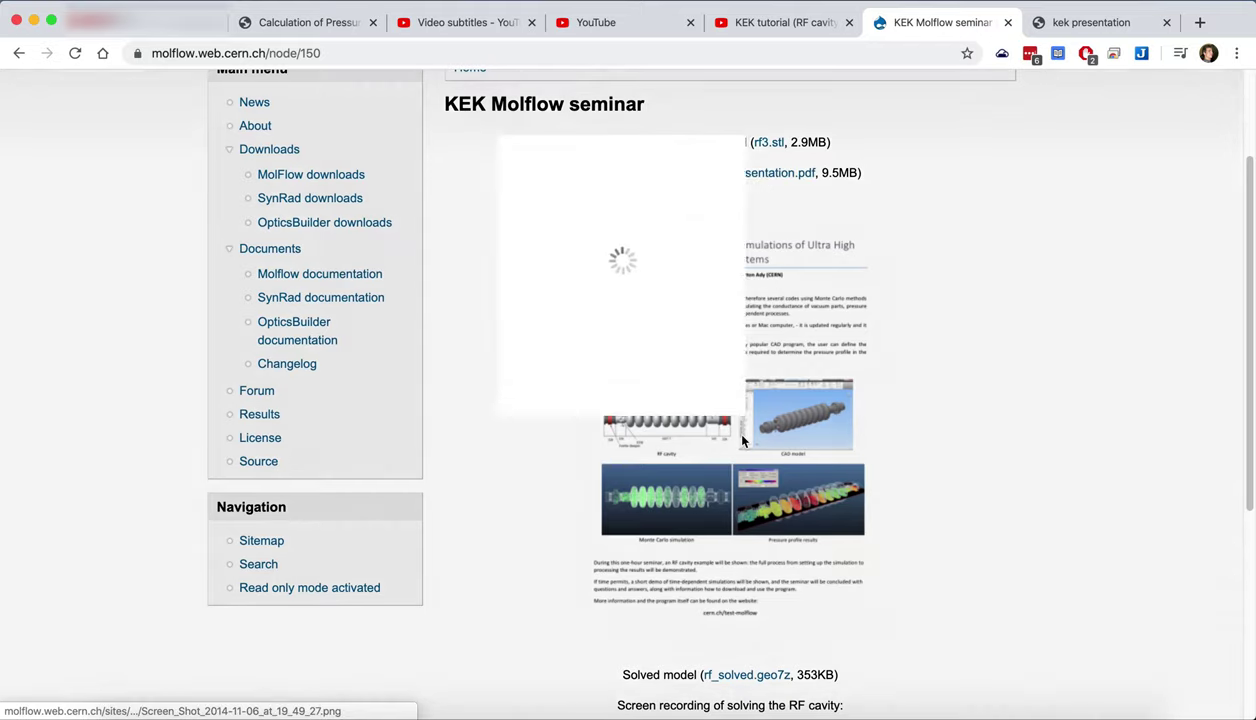
pyautogui.click(773, 630)
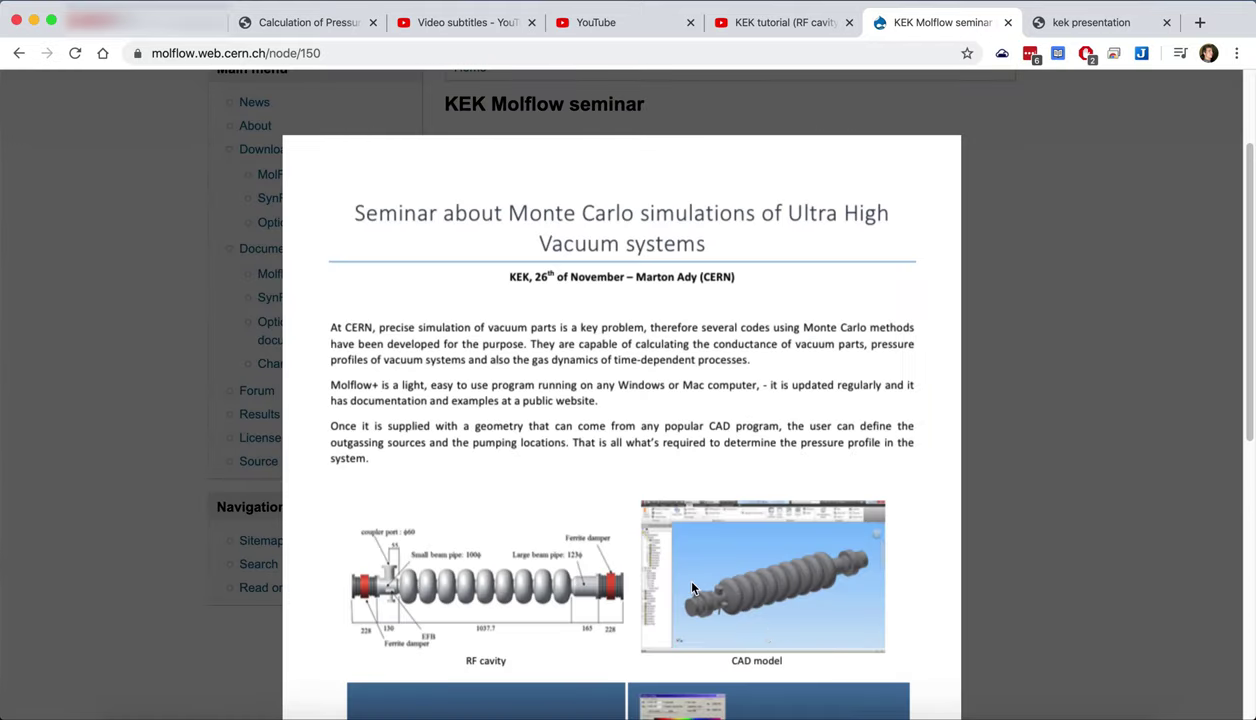
pyautogui.scroll(-5, 692, 588)
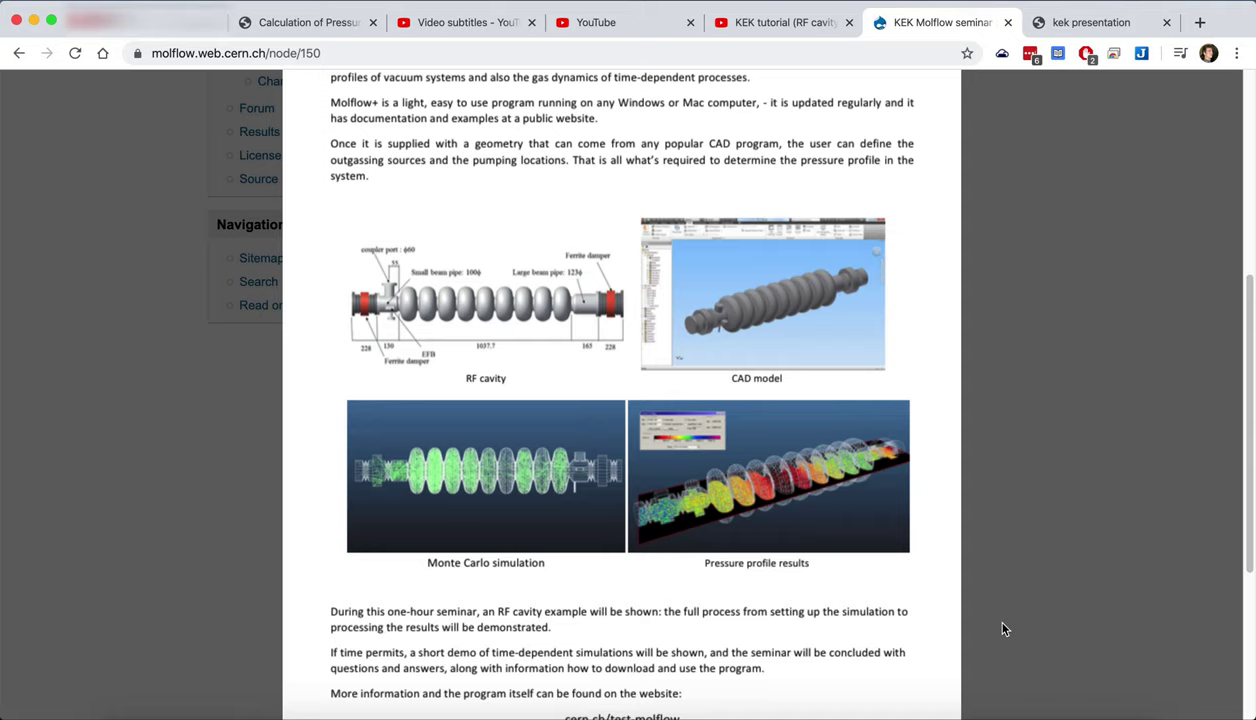
# - Reload rf3.stl from the Webinar folder, discarding unsaved changes, and import it in millimetres
pyautogui.click(986, 705)
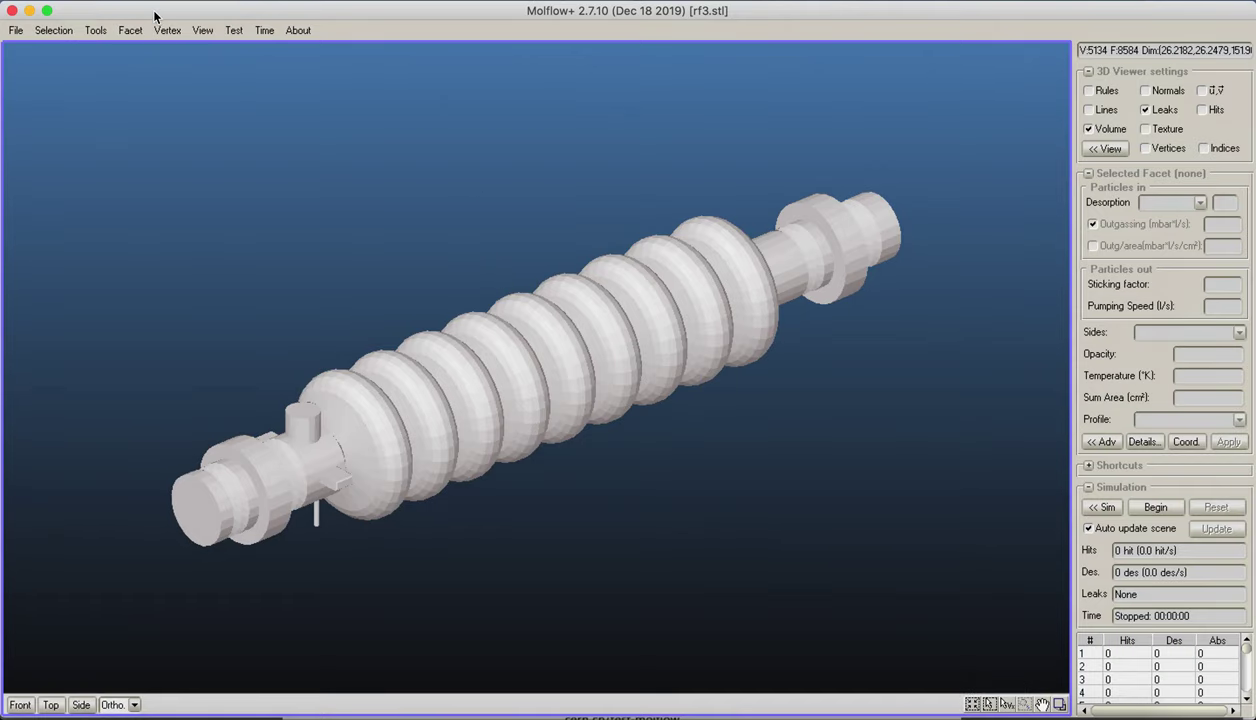
pyautogui.click(16, 30)
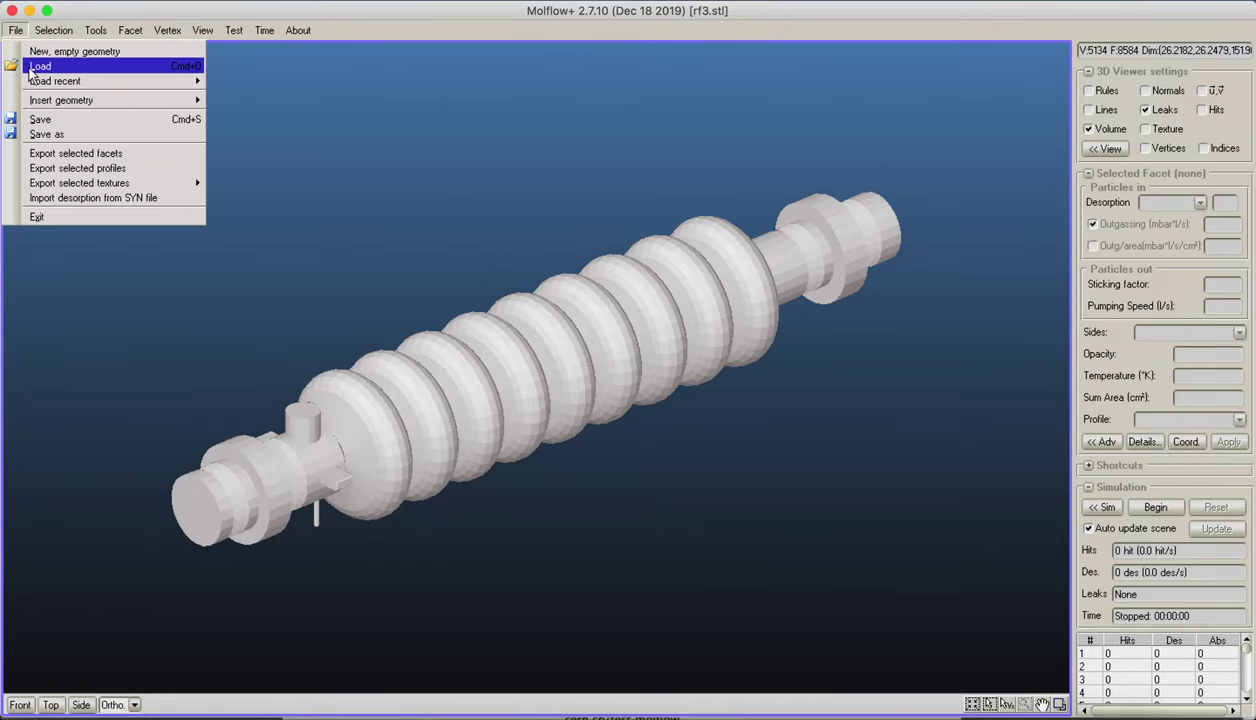
pyautogui.click(38, 66)
pyautogui.click(614, 405)
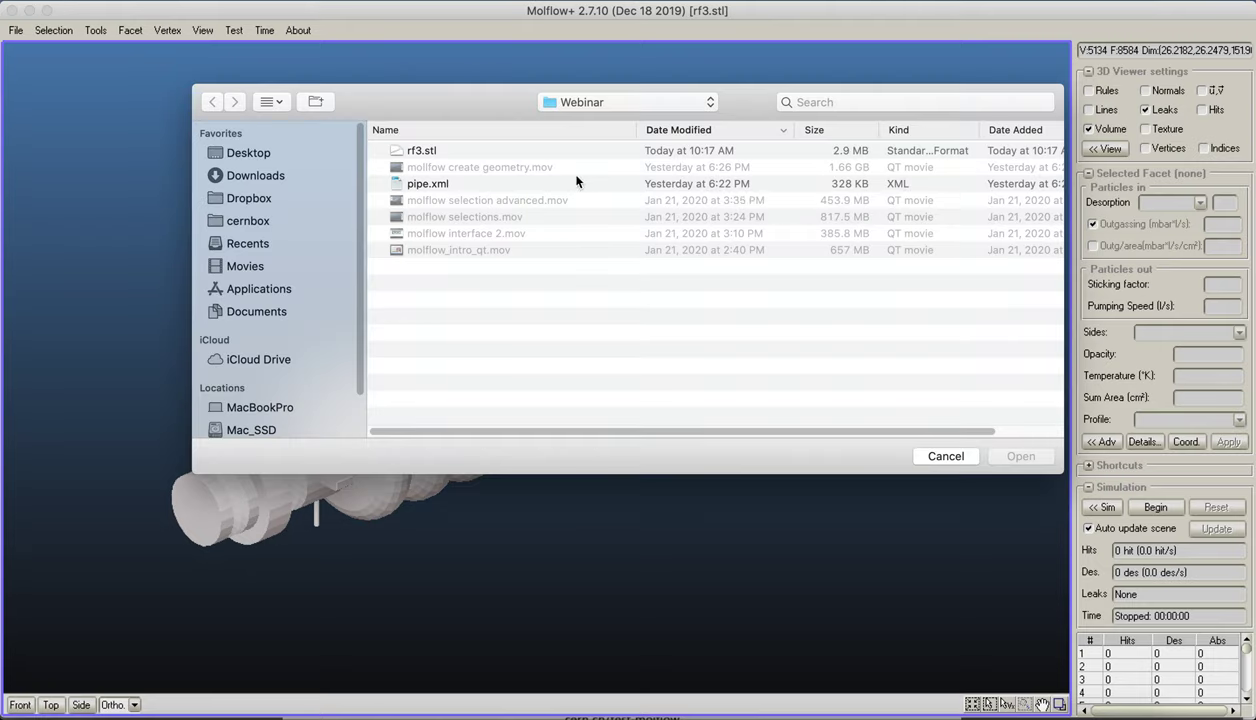
pyautogui.doubleClick(424, 151)
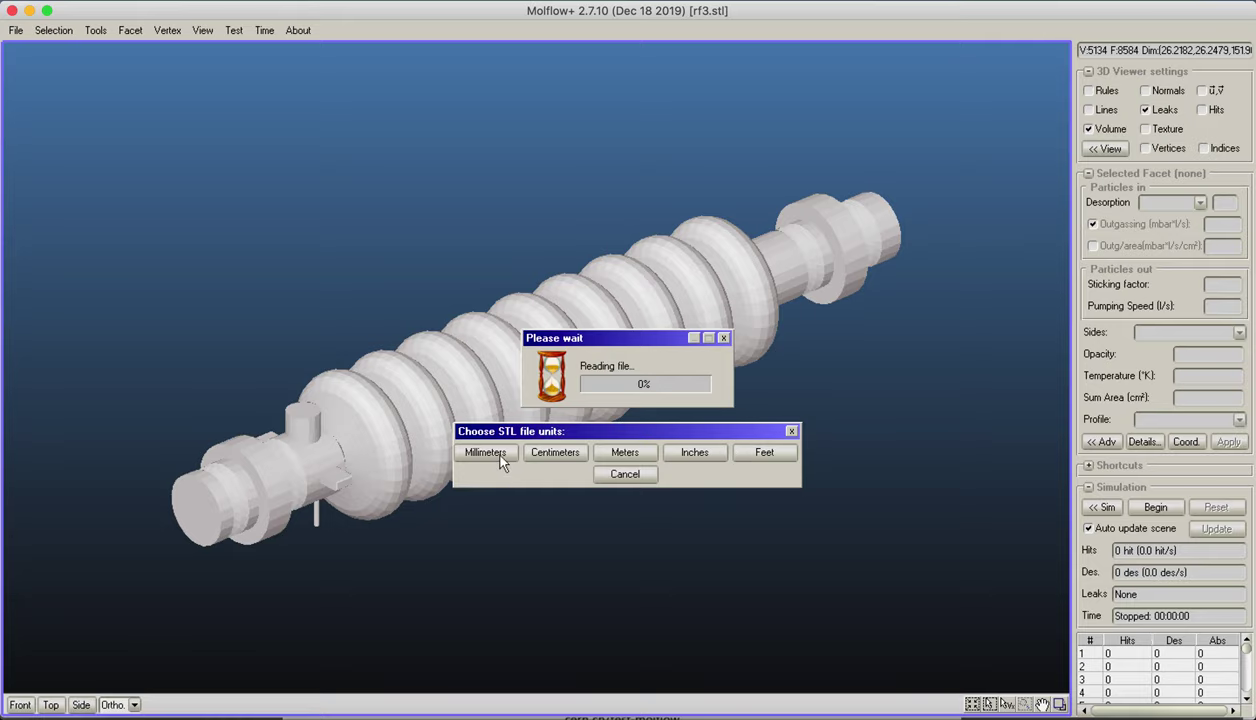
pyautogui.click(489, 450)
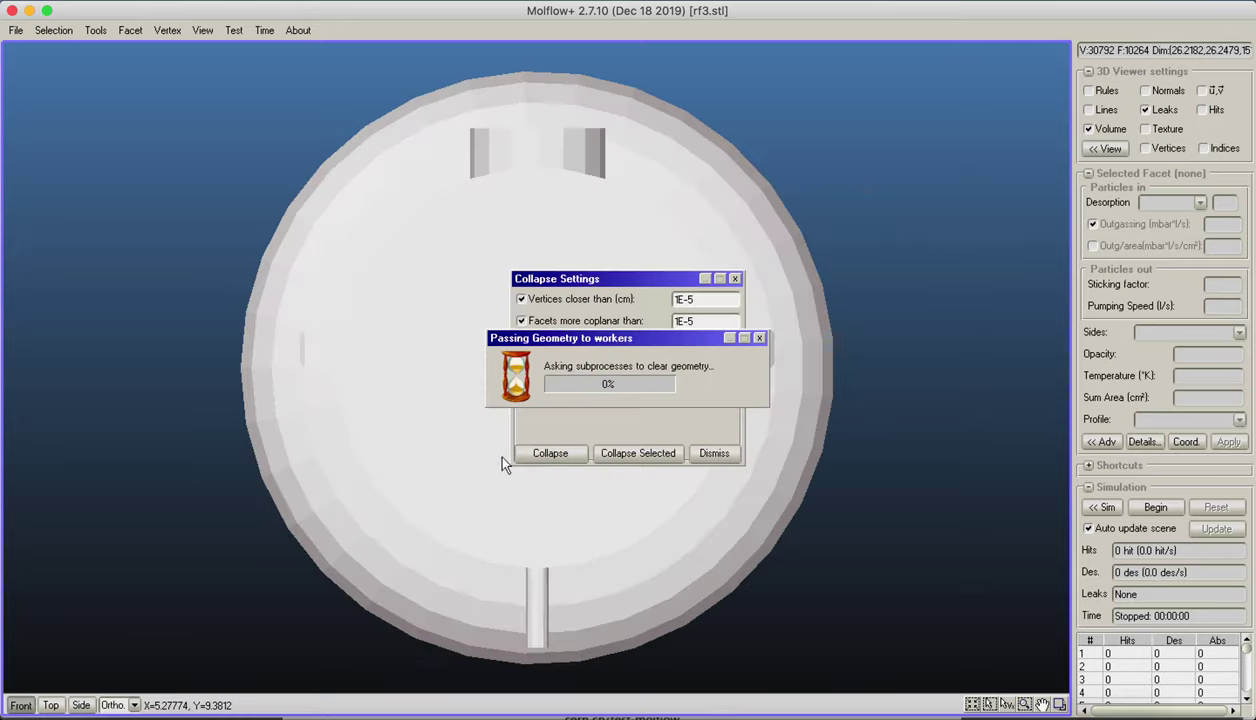
# - Turn off Volume to show the cavity as a wireframe and move the Collapse Settings dialog aside
pyautogui.click(1089, 129)
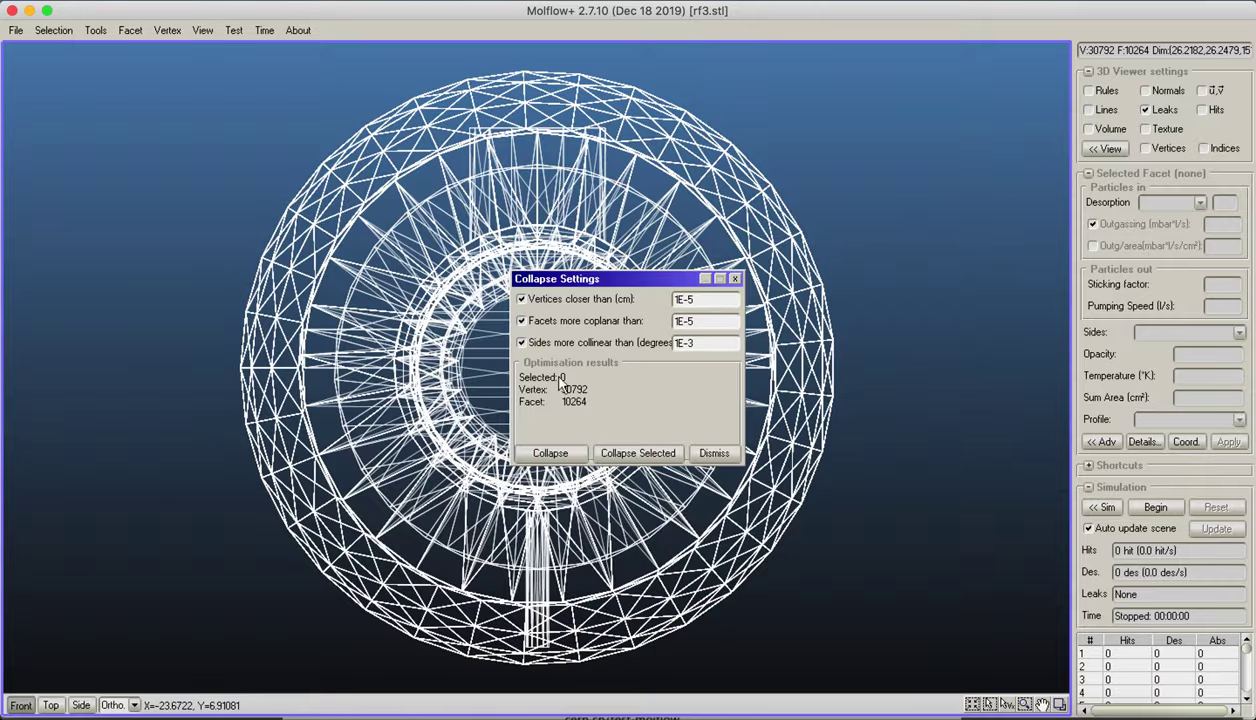
pyautogui.moveTo(714, 222); pyautogui.dragTo(500, 300, button='right')
pyautogui.scroll(-5, 378, 345)
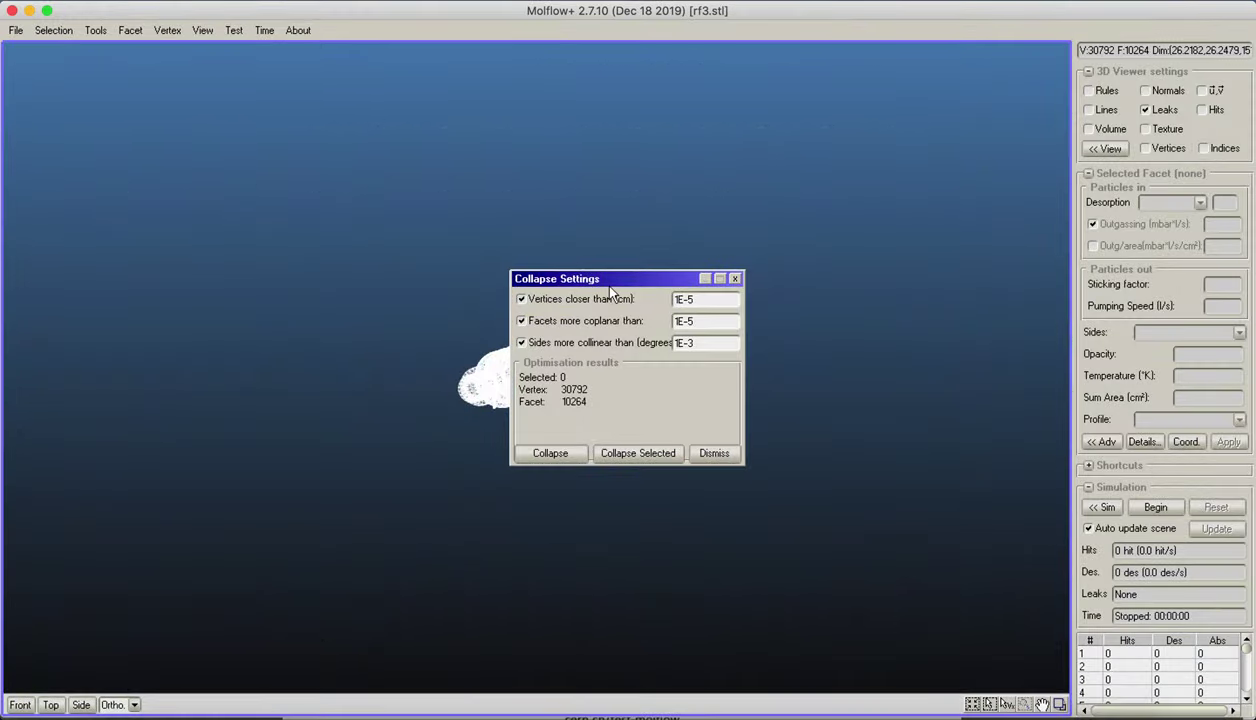
pyautogui.moveTo(598, 281); pyautogui.dragTo(880, 168)
pyautogui.scroll(6, 594, 340)
pyautogui.scroll(-2, 594, 340)
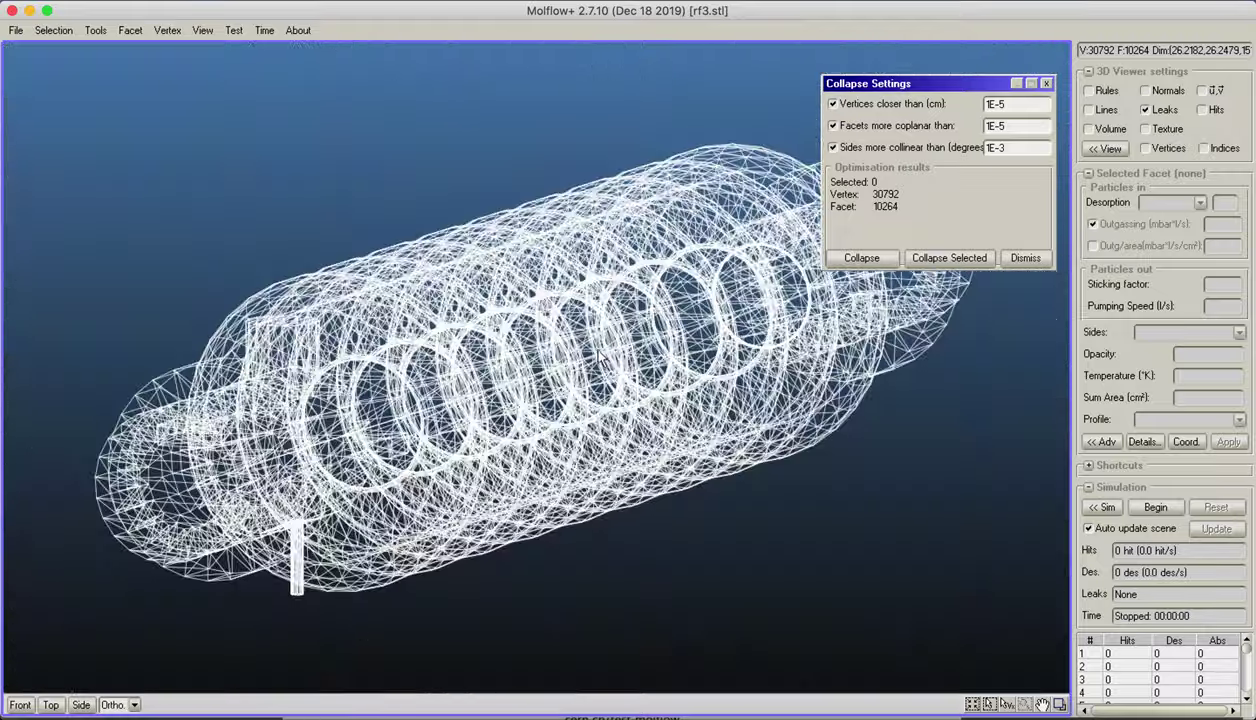
pyautogui.moveTo(590, 352); pyautogui.dragTo(603, 437, button='right')
pyautogui.moveTo(605, 437); pyautogui.dragTo(605, 530, button='middle')
pyautogui.moveTo(605, 530); pyautogui.dragTo(632, 497, button='right')
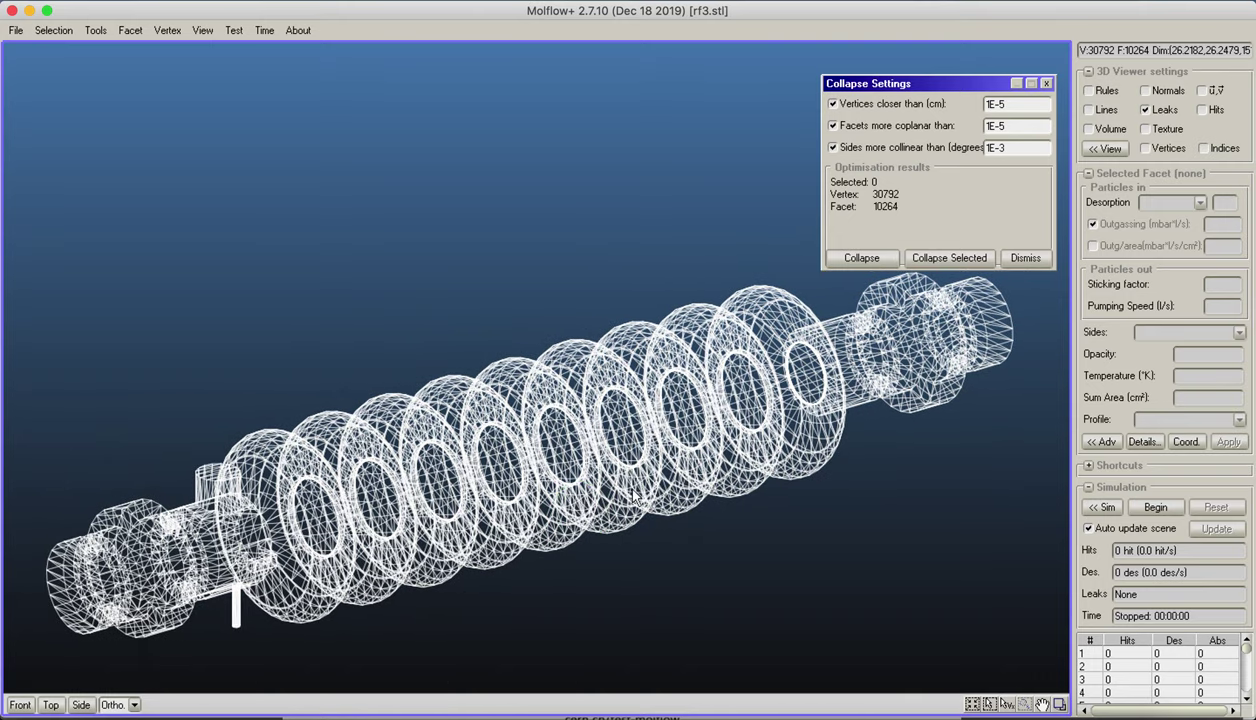
# - Collapse the geometry to 5134 vertices and 8584 facets, inspect end facets, then close the dialog
pyautogui.click(859, 257)
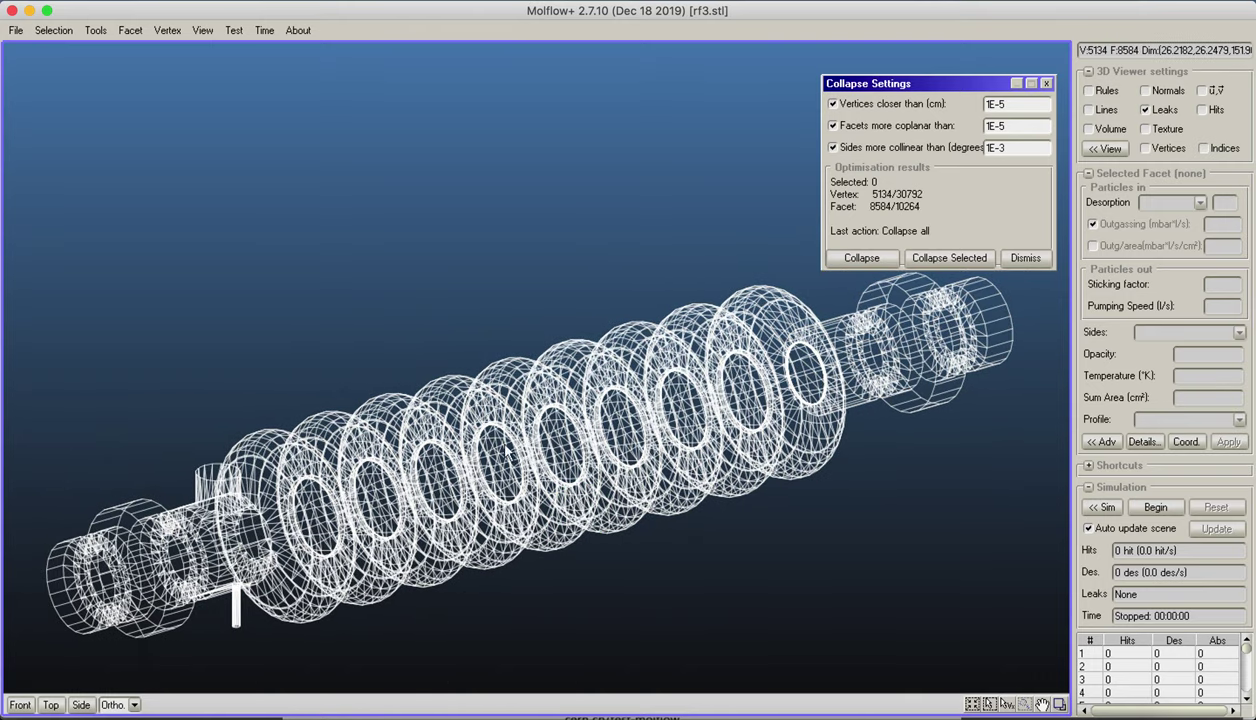
pyautogui.moveTo(174, 533); pyautogui.dragTo(334, 408, button='middle')
pyautogui.click(480, 392)
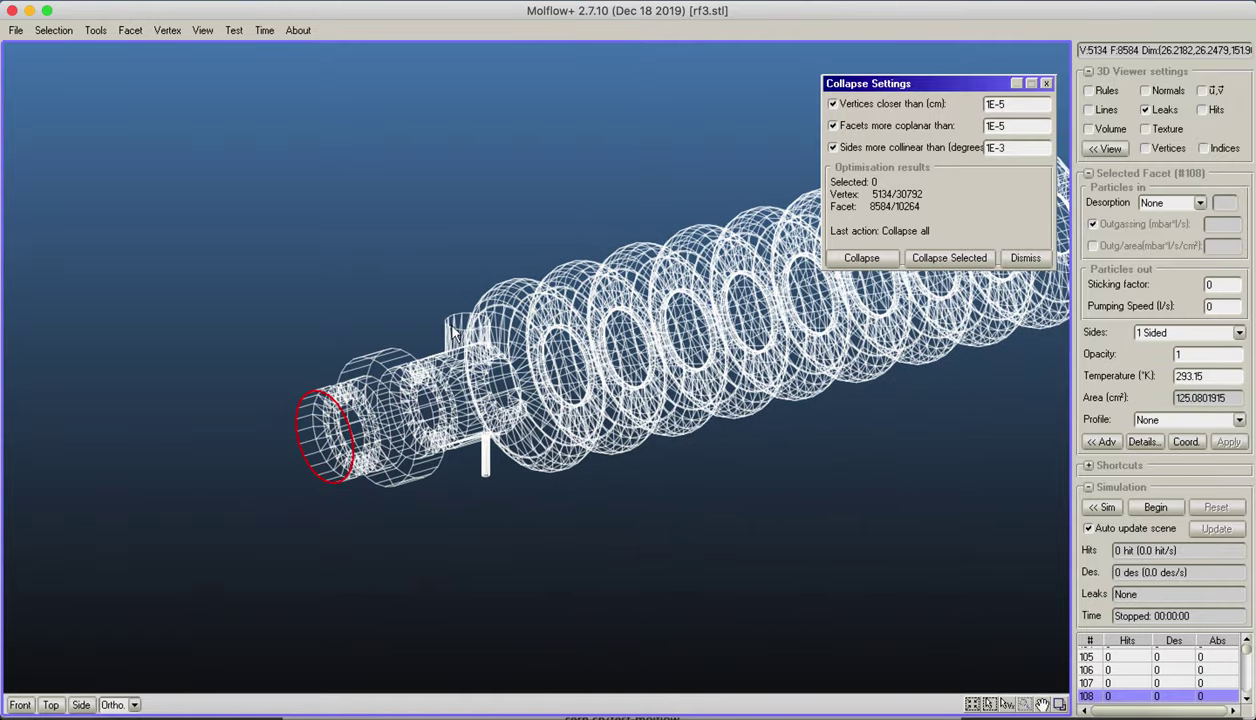
pyautogui.click(457, 328)
pyautogui.click(457, 328)
pyautogui.moveTo(457, 328); pyautogui.dragTo(614, 425, button='right')
pyautogui.moveTo(614, 425); pyautogui.dragTo(580, 440, button='middle')
pyautogui.moveTo(580, 440); pyautogui.dragTo(906, 297, button='right')
pyautogui.moveTo(906, 297); pyautogui.dragTo(983, 334, button='middle')
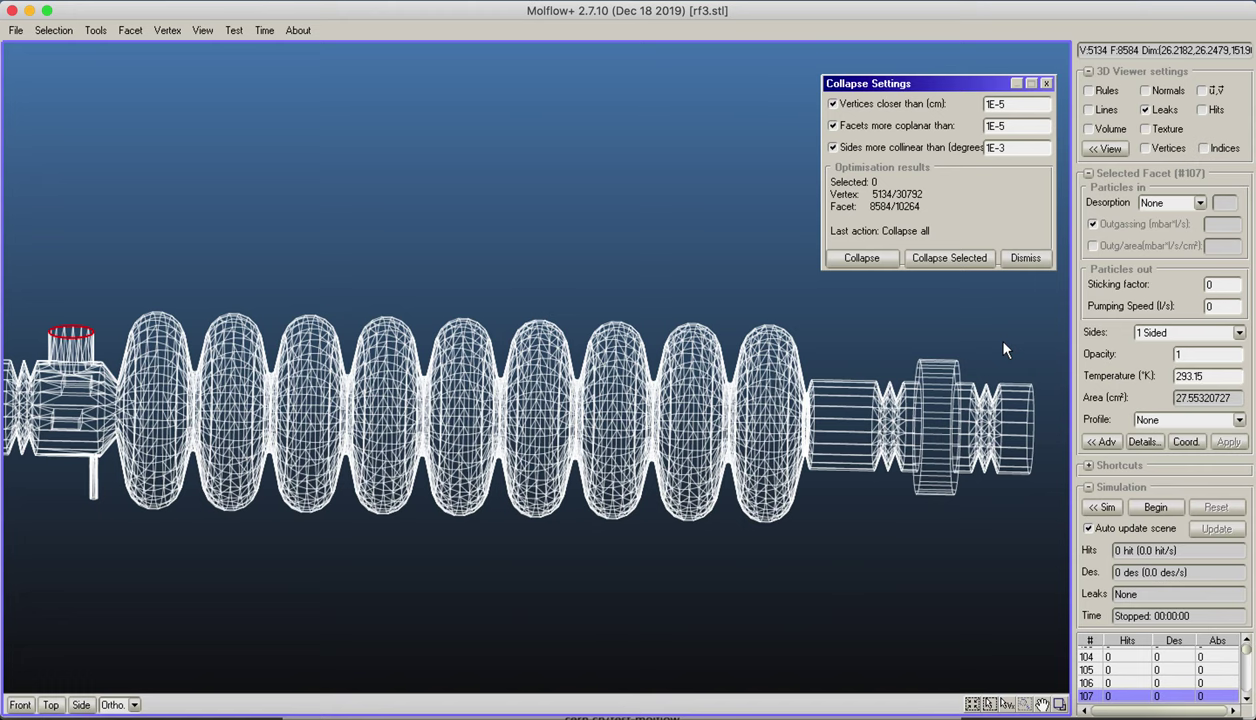
pyautogui.scroll(-3, 983, 334)
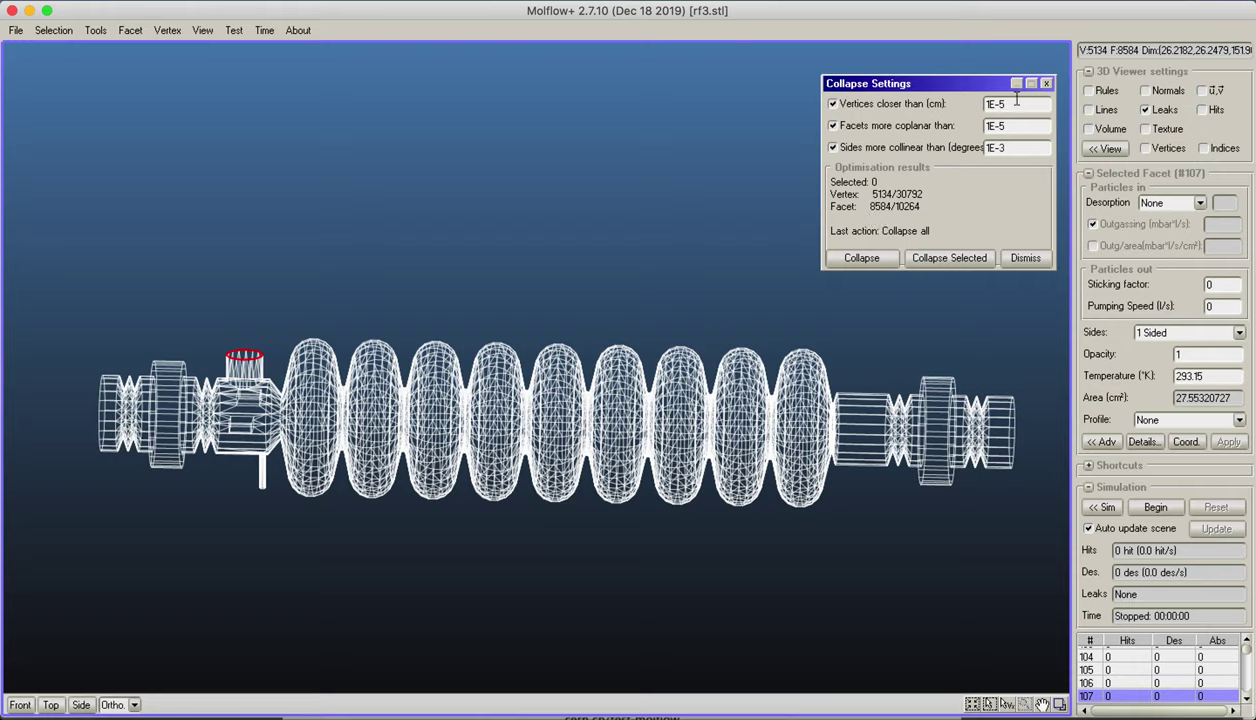
pyautogui.click(1046, 83)
pyautogui.moveTo(925, 258); pyautogui.dragTo(1034, 215, button='right')
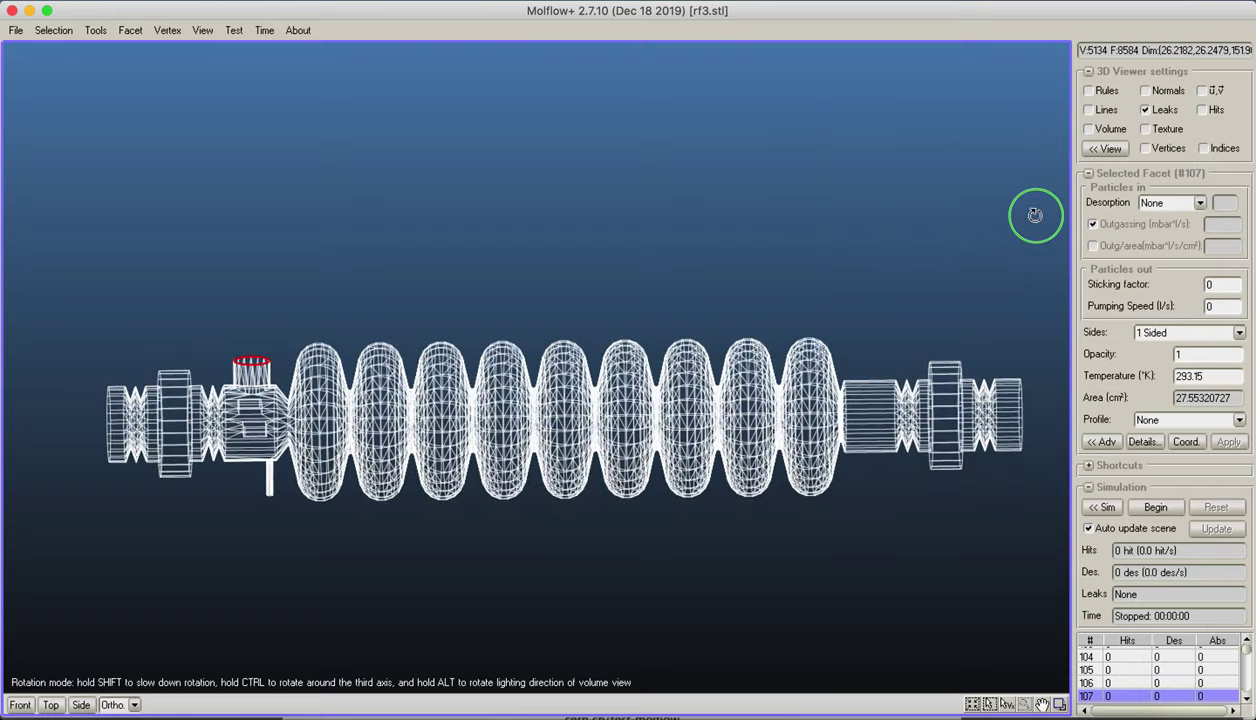
# - Box-select the 7278 facets of the nine cavity cells and orbit to an angled view
pyautogui.moveTo(1035, 215); pyautogui.dragTo(858, 193, button='middle')
pyautogui.click(697, 209)
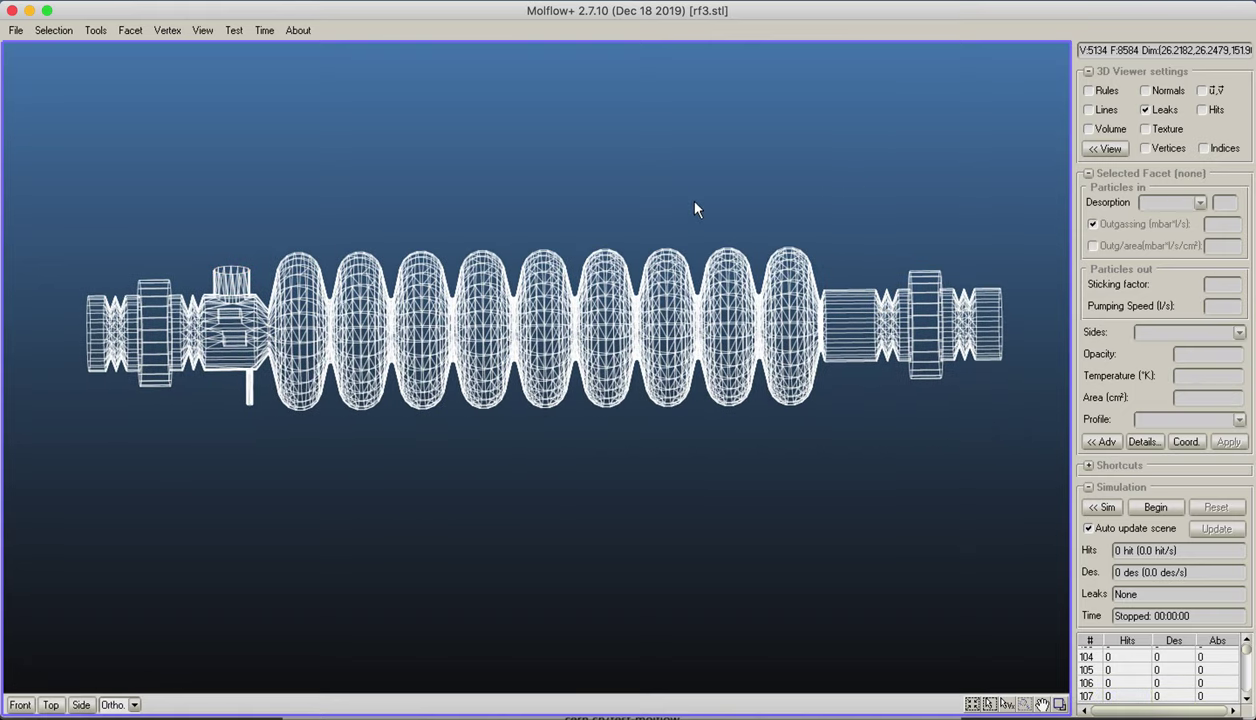
pyautogui.moveTo(697, 209); pyautogui.dragTo(640, 216, button='right')
pyautogui.moveTo(176, 238)
pyautogui.mouseDown(button='right')
pyautogui.moveTo(875, 232)
pyautogui.moveTo(154, 252)
pyautogui.moveTo(177, 236)
pyautogui.moveTo(168, 242)
pyautogui.mouseUp(button='right')
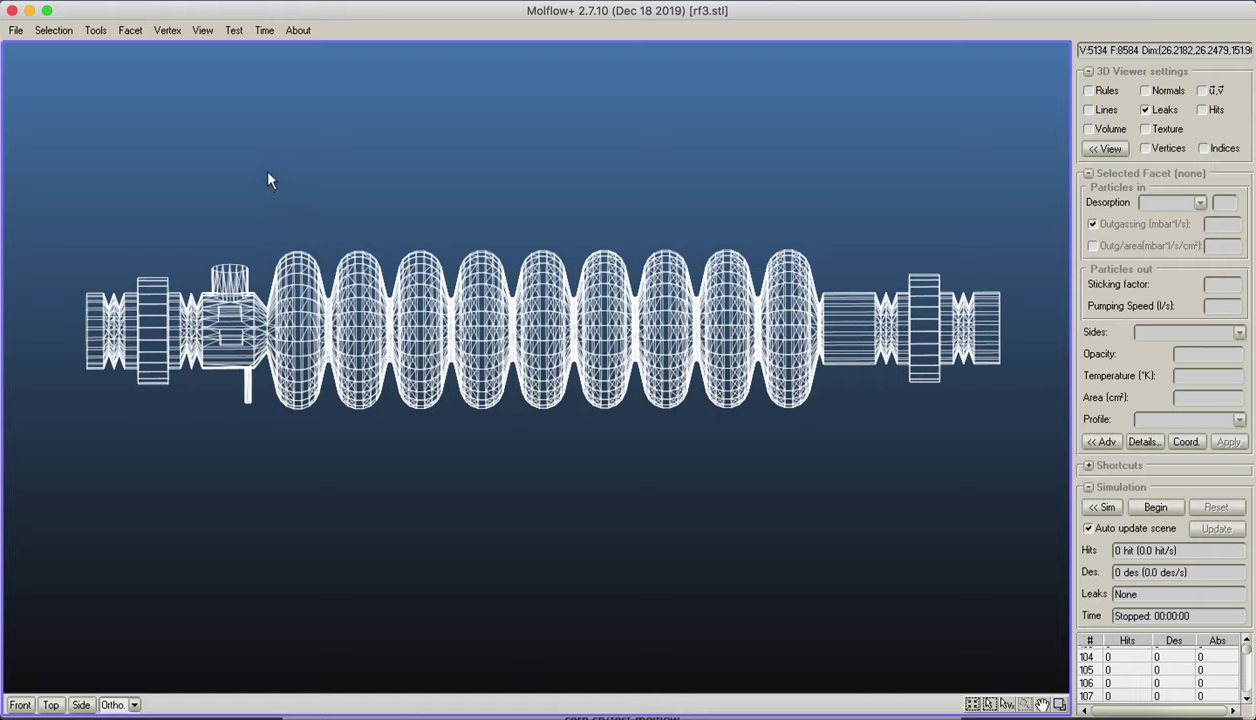
pyautogui.moveTo(262, 174); pyautogui.dragTo(818, 519)
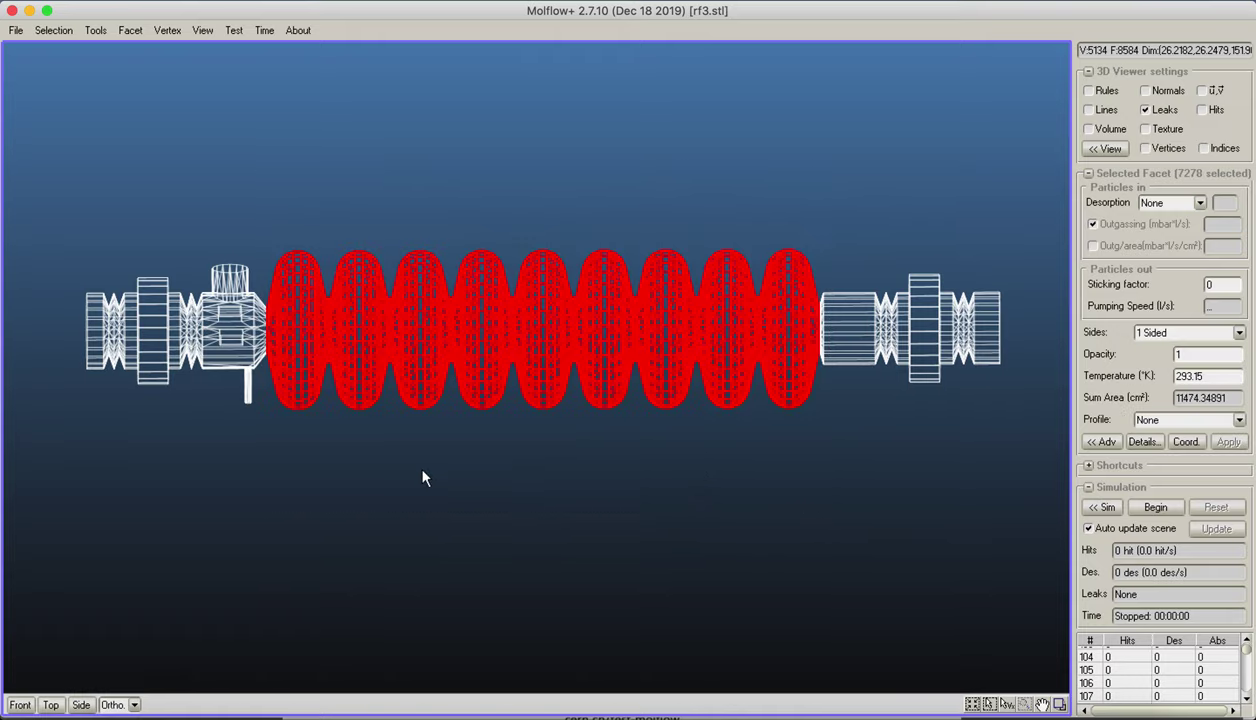
pyautogui.moveTo(423, 477); pyautogui.dragTo(728, 566, button='right')
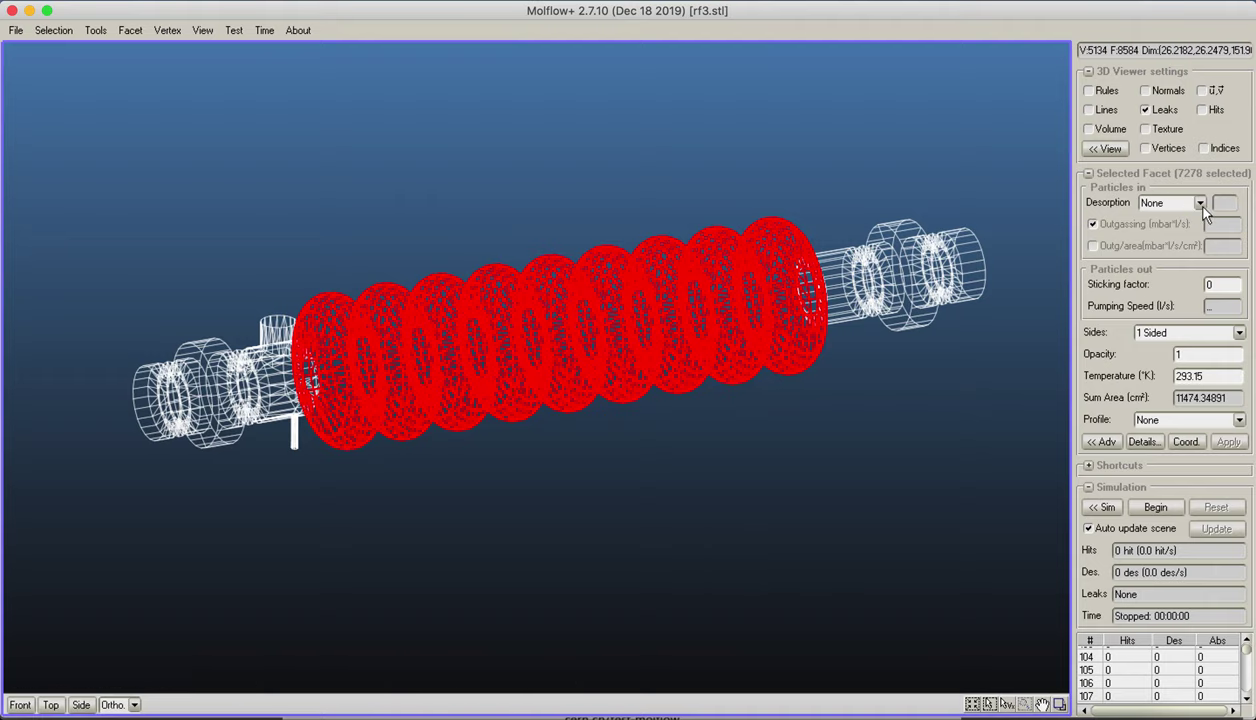
pyautogui.moveTo(603, 384); pyautogui.dragTo(889, 513, button='right')
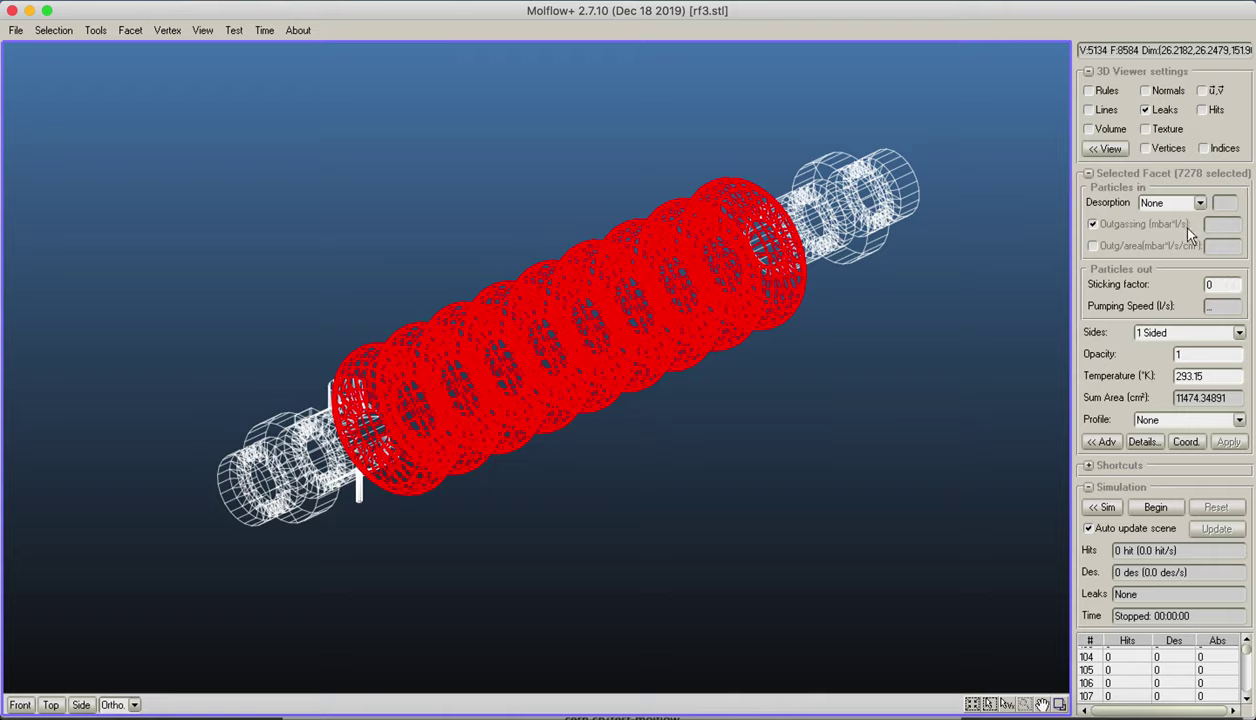
# - Apply cosine desorption with 1E-12 outgassing per area to the selected cavity facets
pyautogui.click(1200, 204)
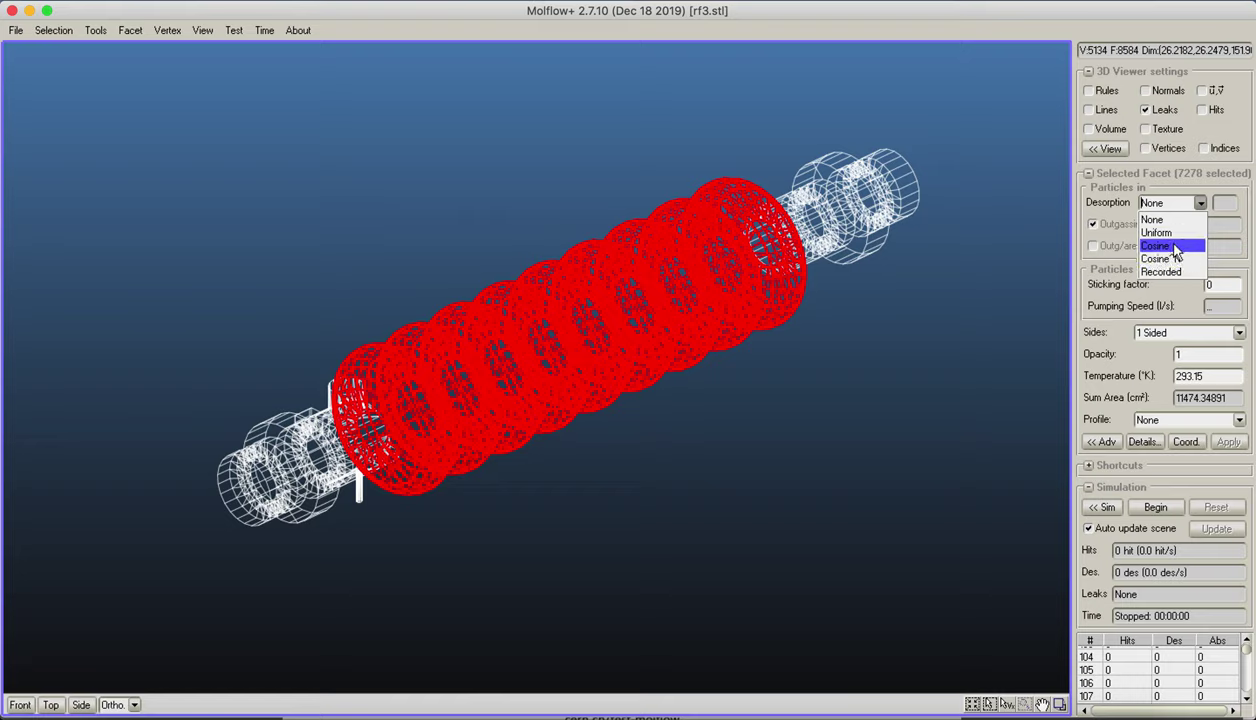
pyautogui.click(1178, 247)
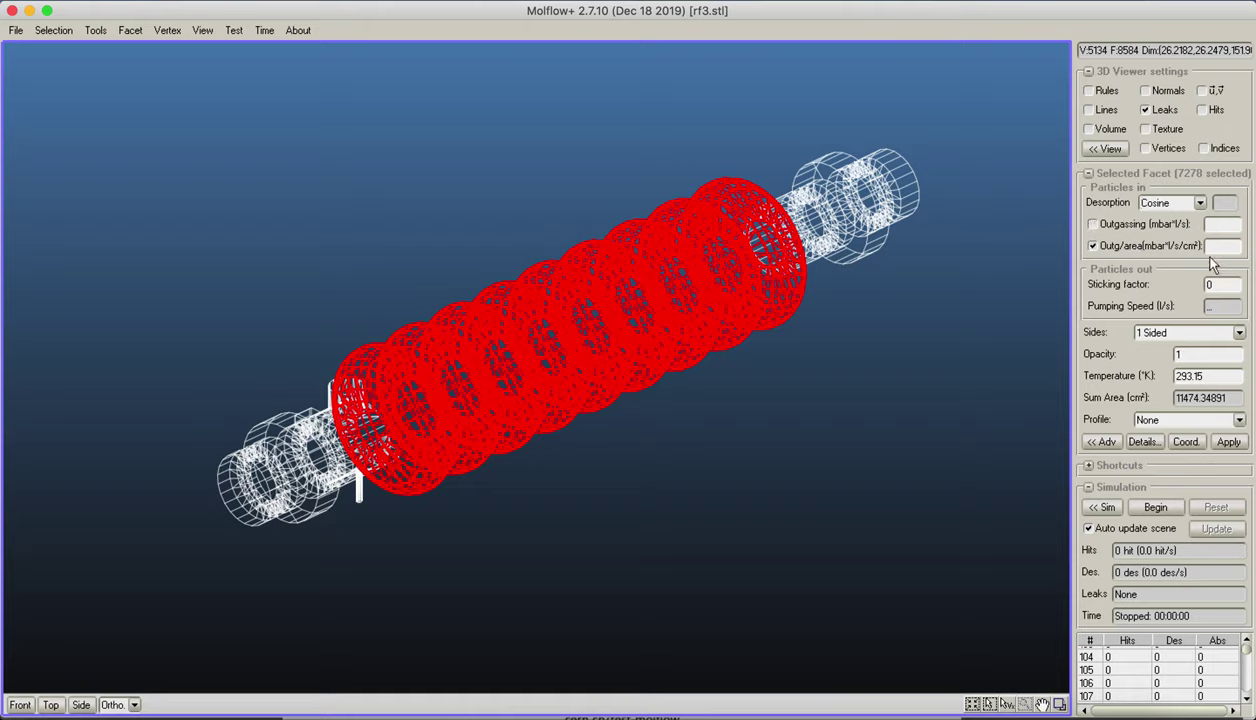
pyautogui.click(1210, 246)
pyautogui.write('1E-12')
pyautogui.click(1228, 441)
pyautogui.moveTo(886, 409); pyautogui.dragTo(267, 302, button='right')
pyautogui.click(470, 332)
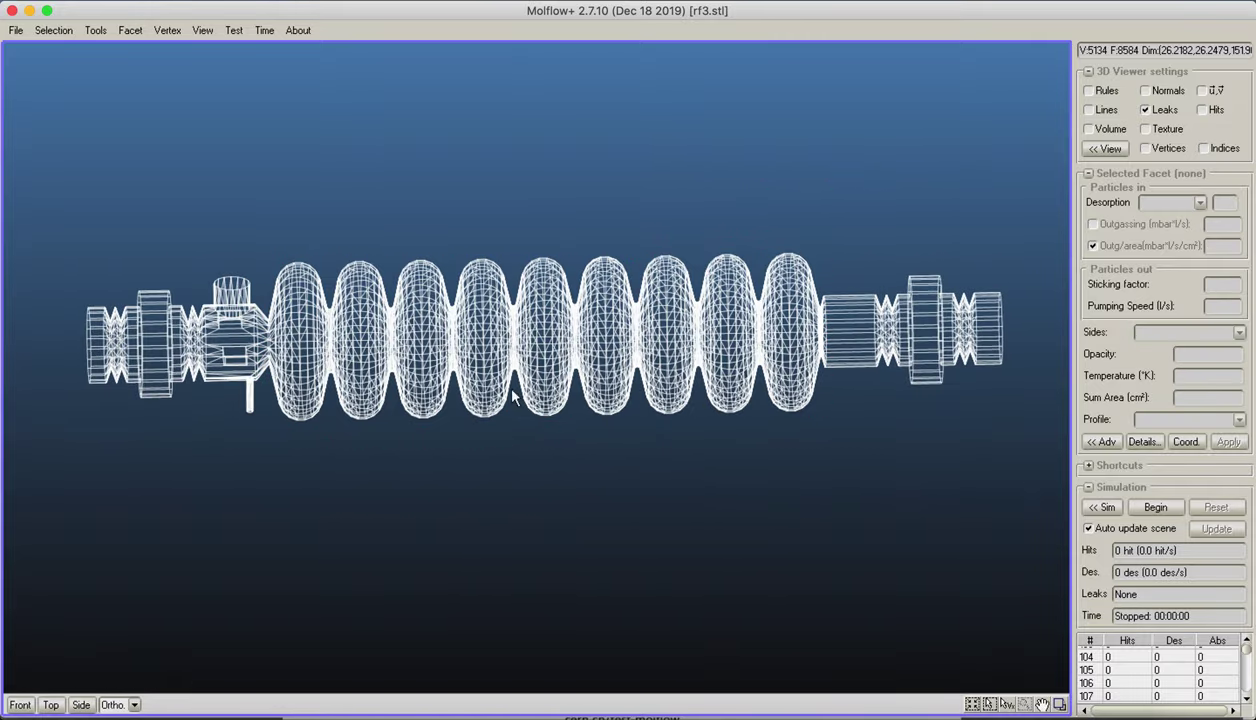
pyautogui.click(478, 343)
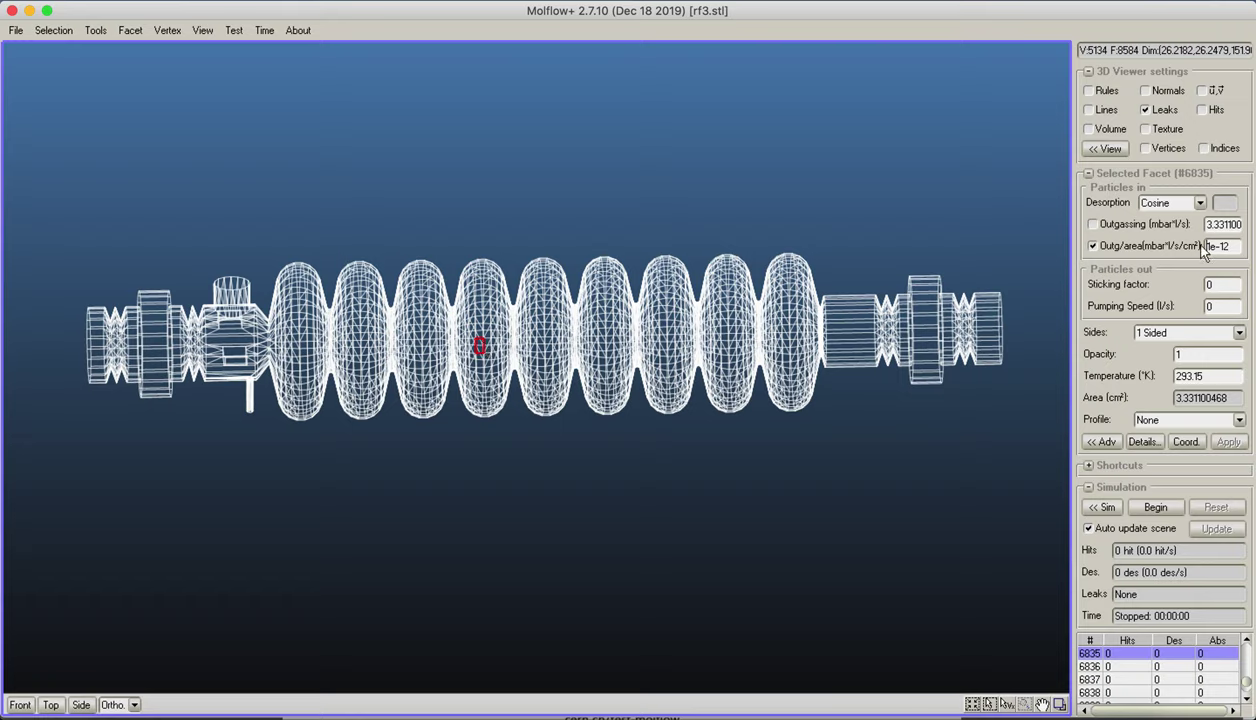
pyautogui.click(660, 332)
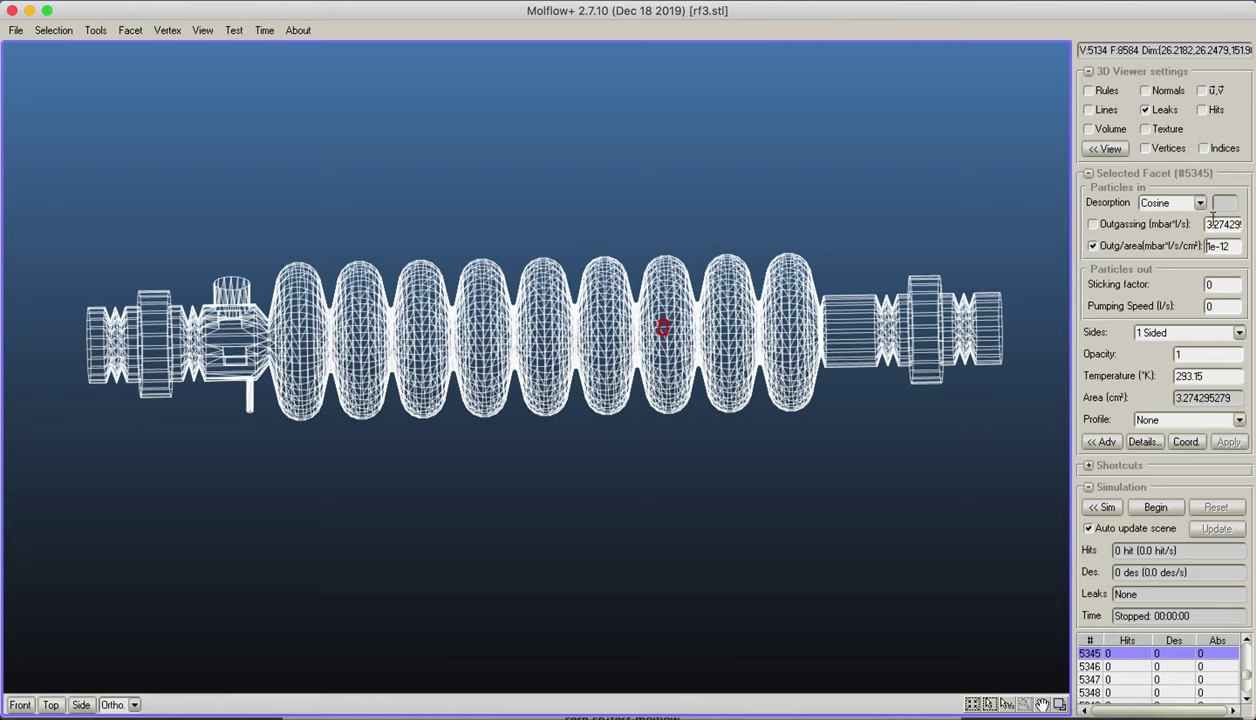
pyautogui.click(770, 330)
pyautogui.click(780, 360)
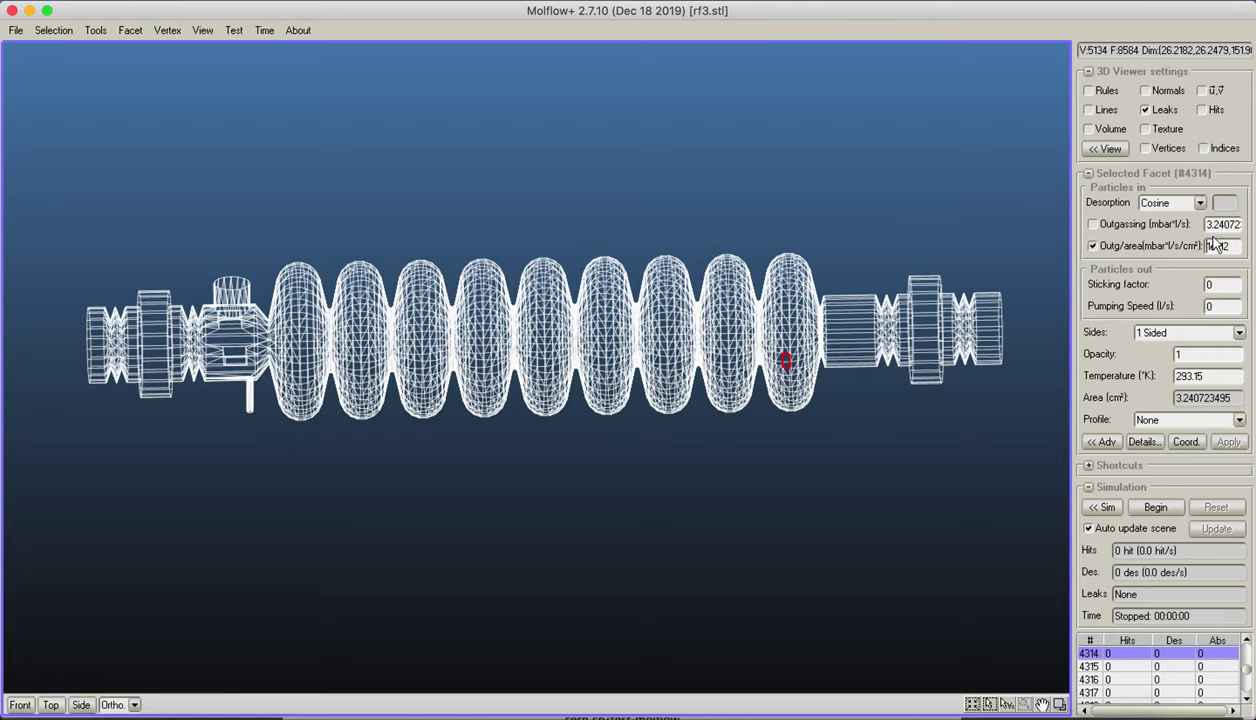
pyautogui.moveTo(793, 247); pyautogui.dragTo(730, 228, button='right')
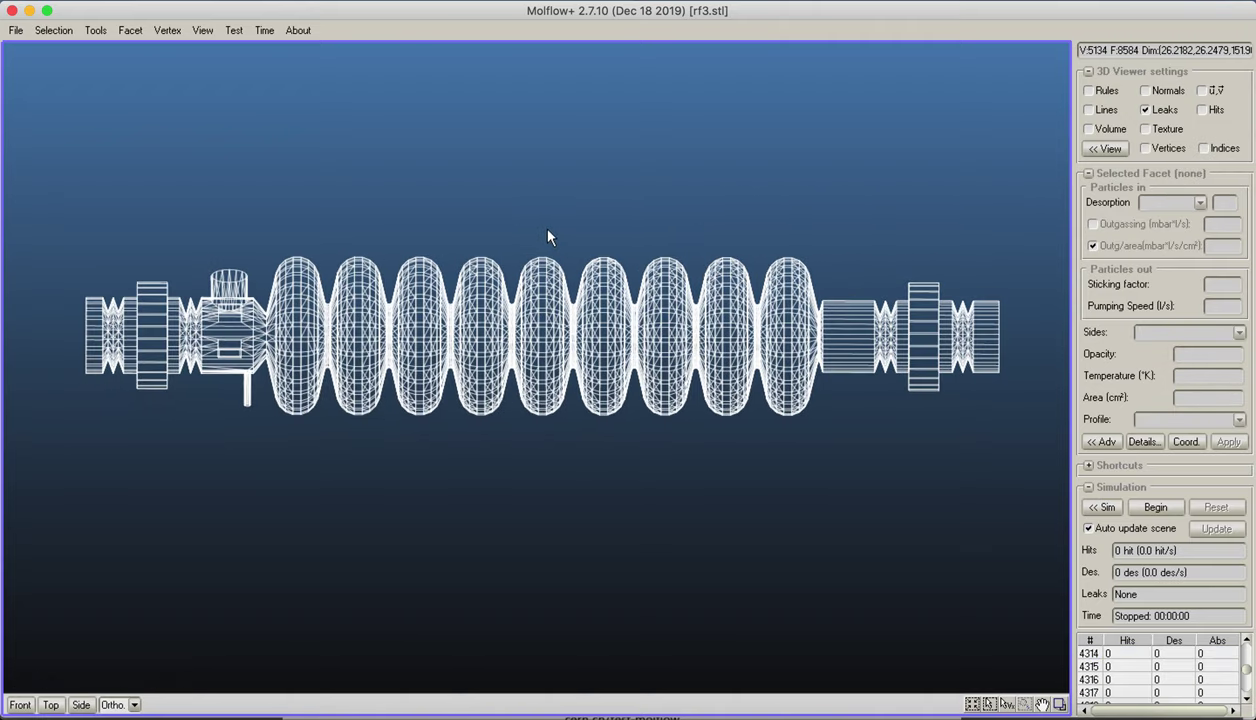
pyautogui.moveTo(293, 200); pyautogui.dragTo(485, 174, button='middle')
# - Select the vertical port's top ring facet #107 and mark its Pumping Speed value for editing
pyautogui.moveTo(178, 224); pyautogui.dragTo(165, 340, button='right')
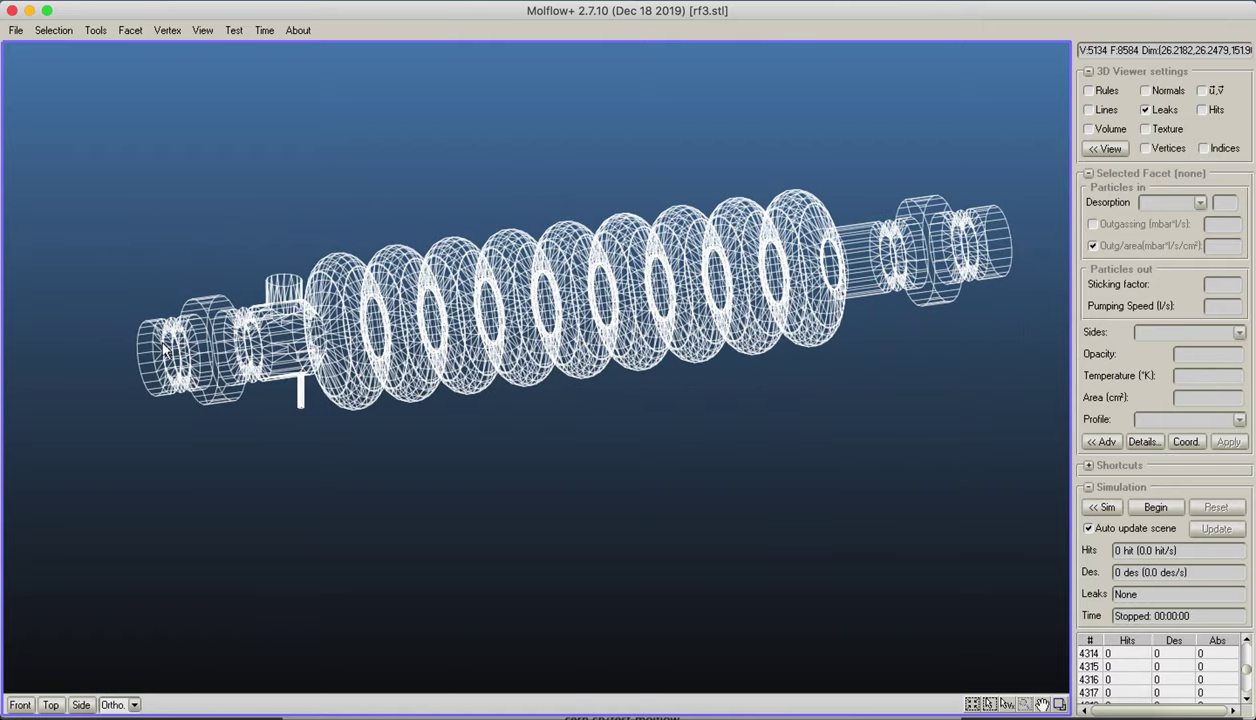
pyautogui.click(147, 355)
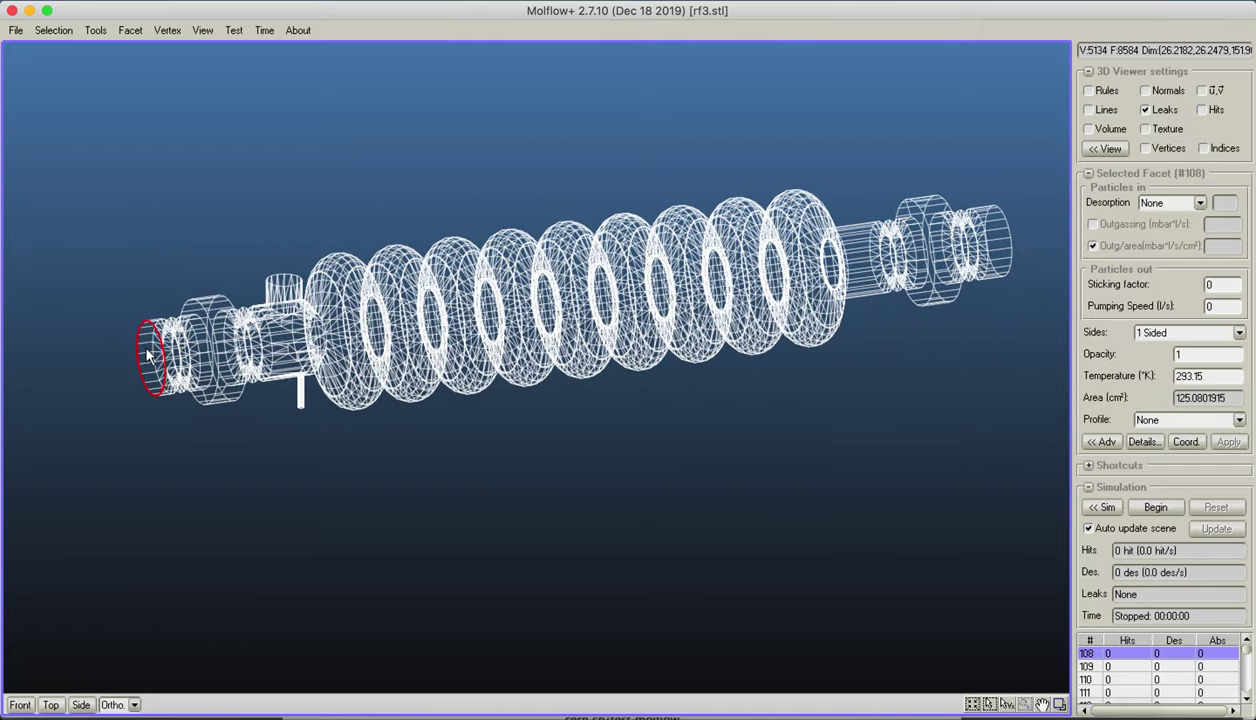
pyautogui.keyDown('shift'); pyautogui.click(305, 295); pyautogui.keyUp('shift')
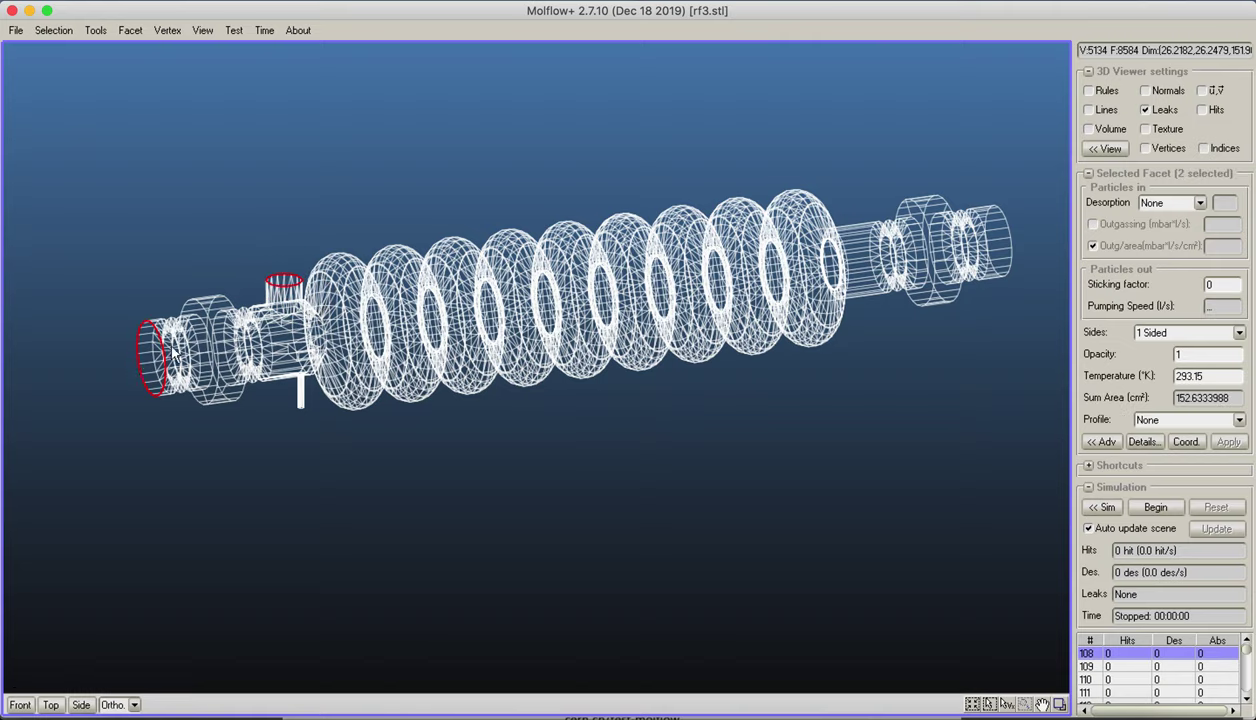
pyautogui.click(250, 243)
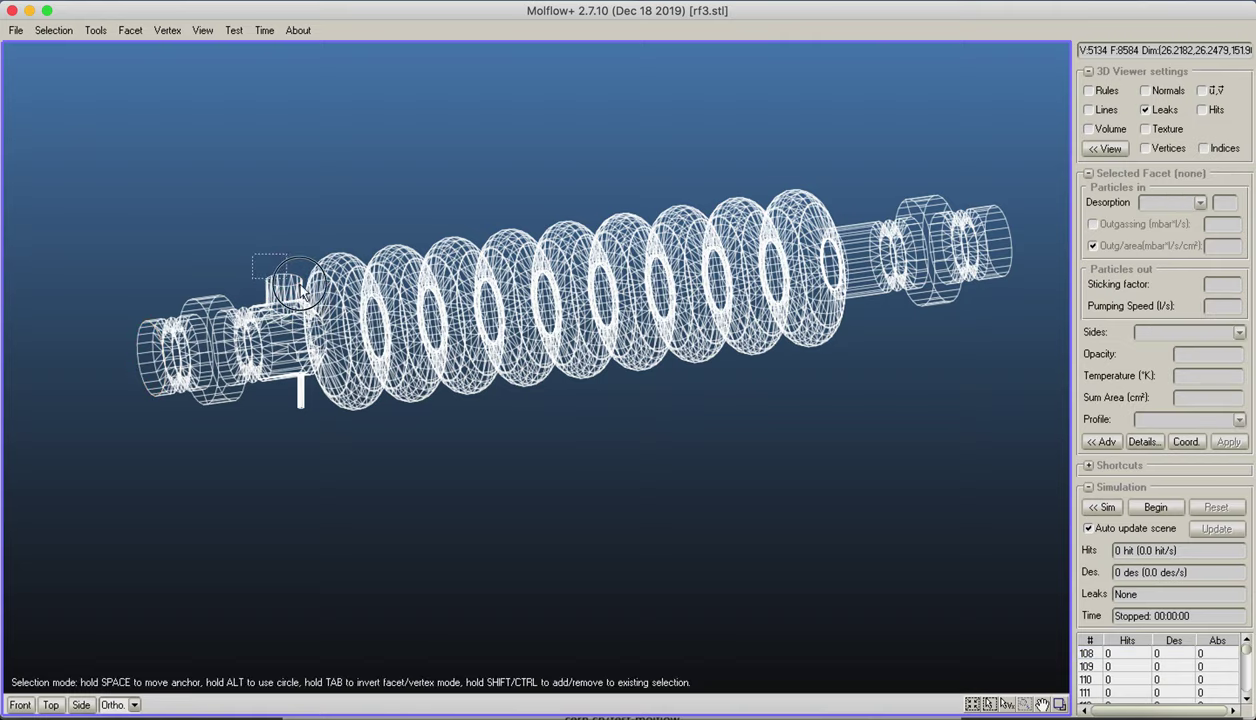
pyautogui.click(285, 282)
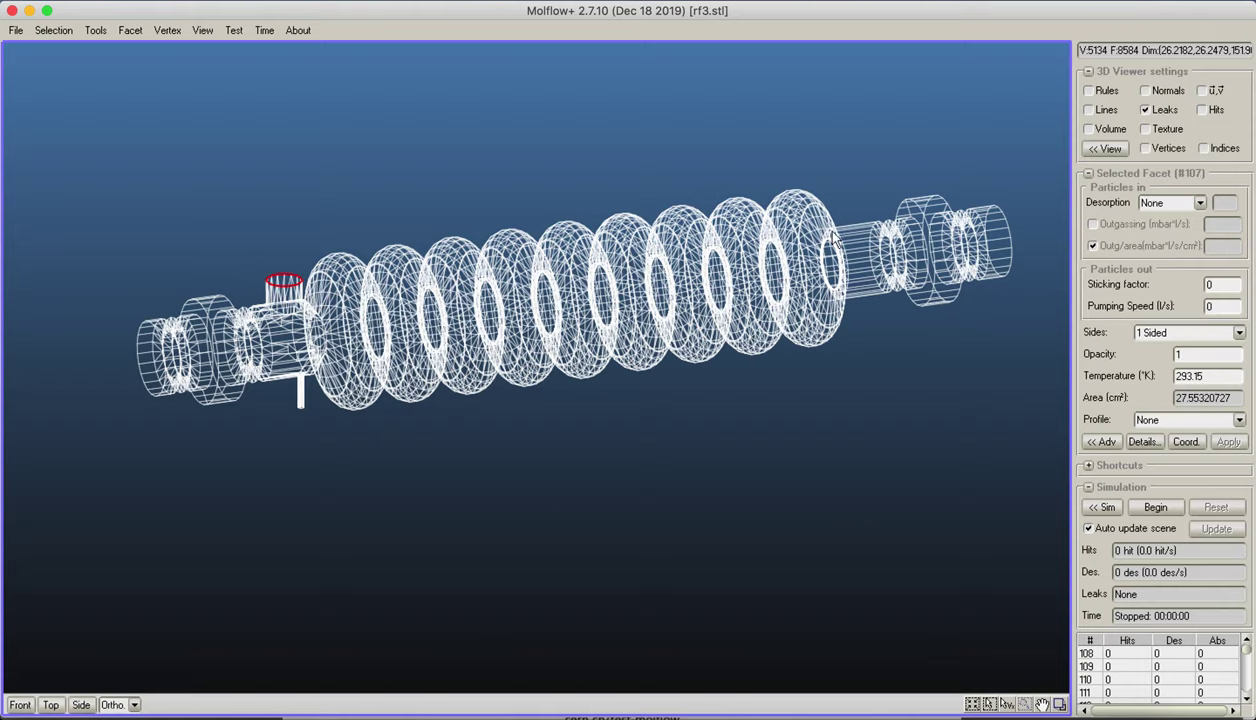
pyautogui.doubleClick(1214, 307)
pyautogui.click(1105, 509)
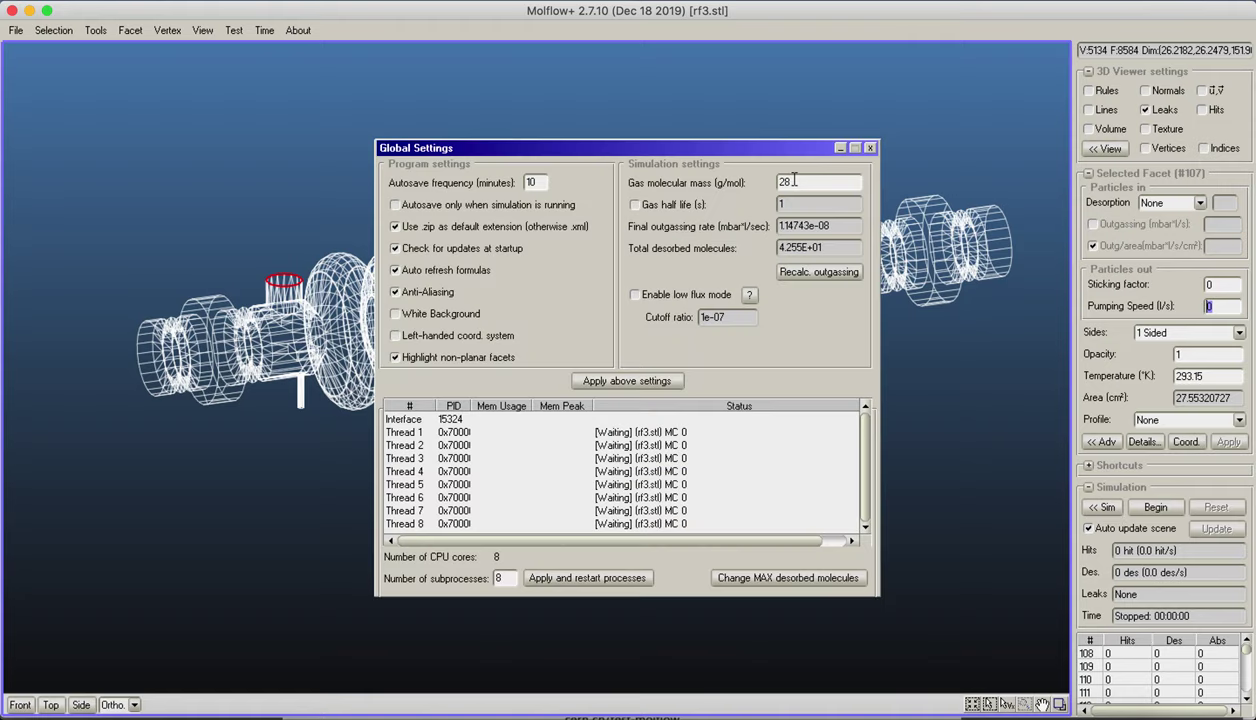
pyautogui.doubleClick(793, 181)
pyautogui.click(870, 148)
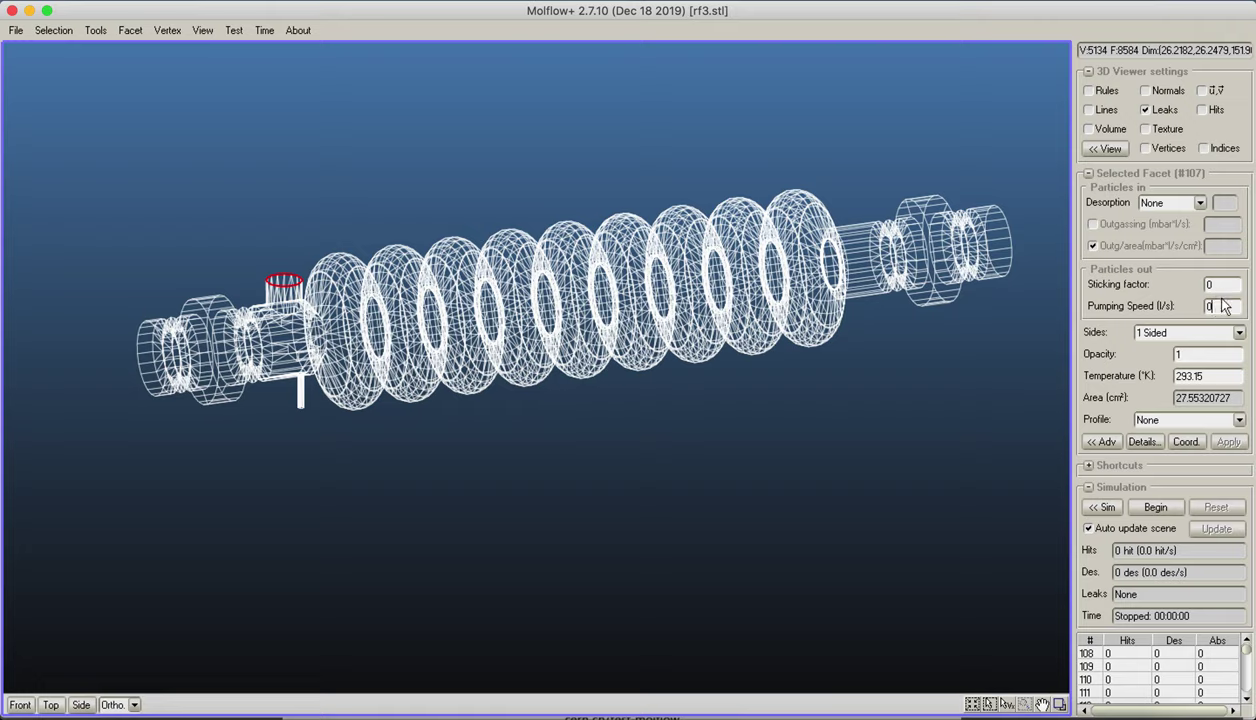
# - Enter a 300 l/s pumping speed for facet #107 and apply it
pyautogui.click(1215, 285)
pyautogui.write('1')
pyautogui.doubleClick(1226, 307)
pyautogui.write('300')
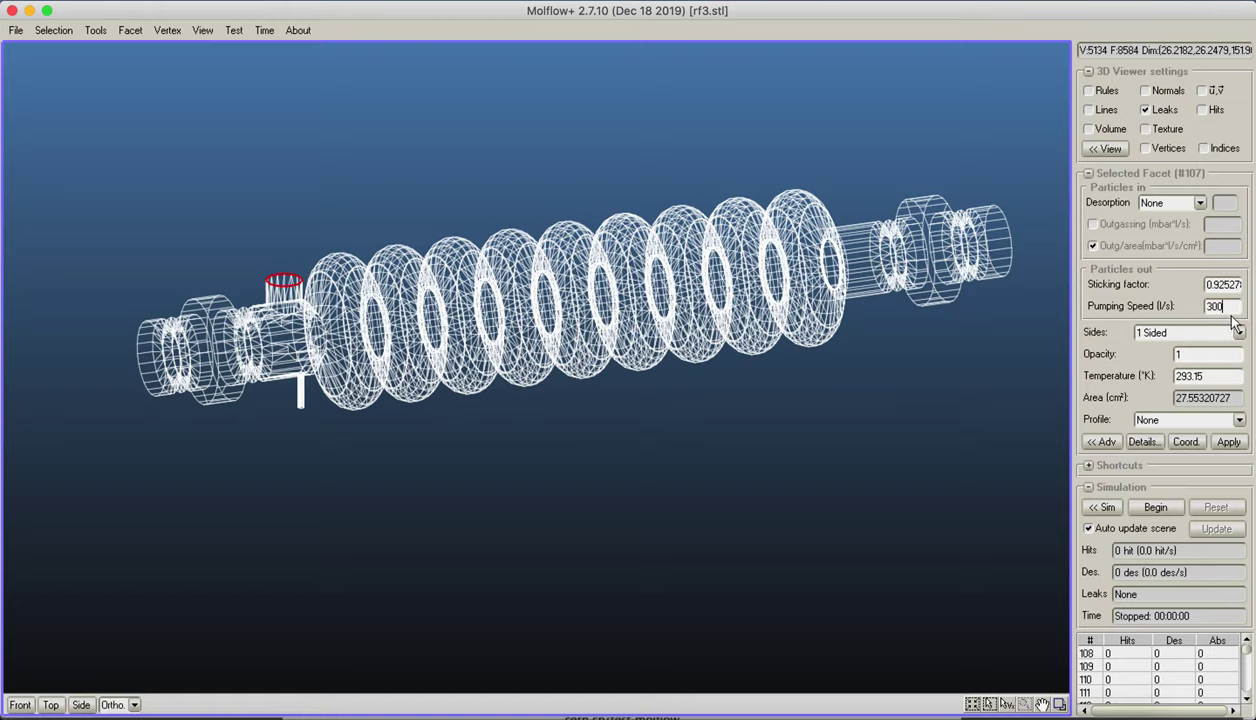
pyautogui.click(1228, 443)
pyautogui.moveTo(173, 290); pyautogui.dragTo(138, 303, button='right')
# - Apply sticking factor 0.1 to the left and right beam-pipe end facets, then deselect them
pyautogui.click(131, 342)
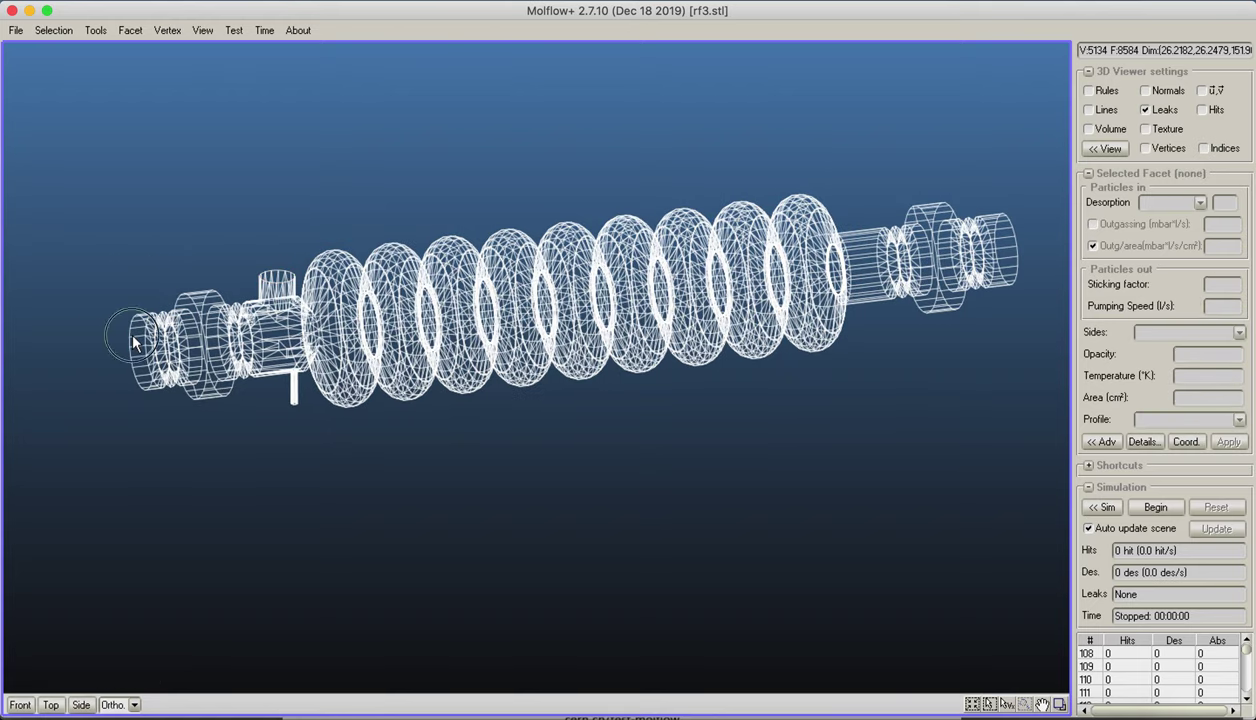
pyautogui.keyDown('shift'); pyautogui.click(1008, 230); pyautogui.keyUp('shift')
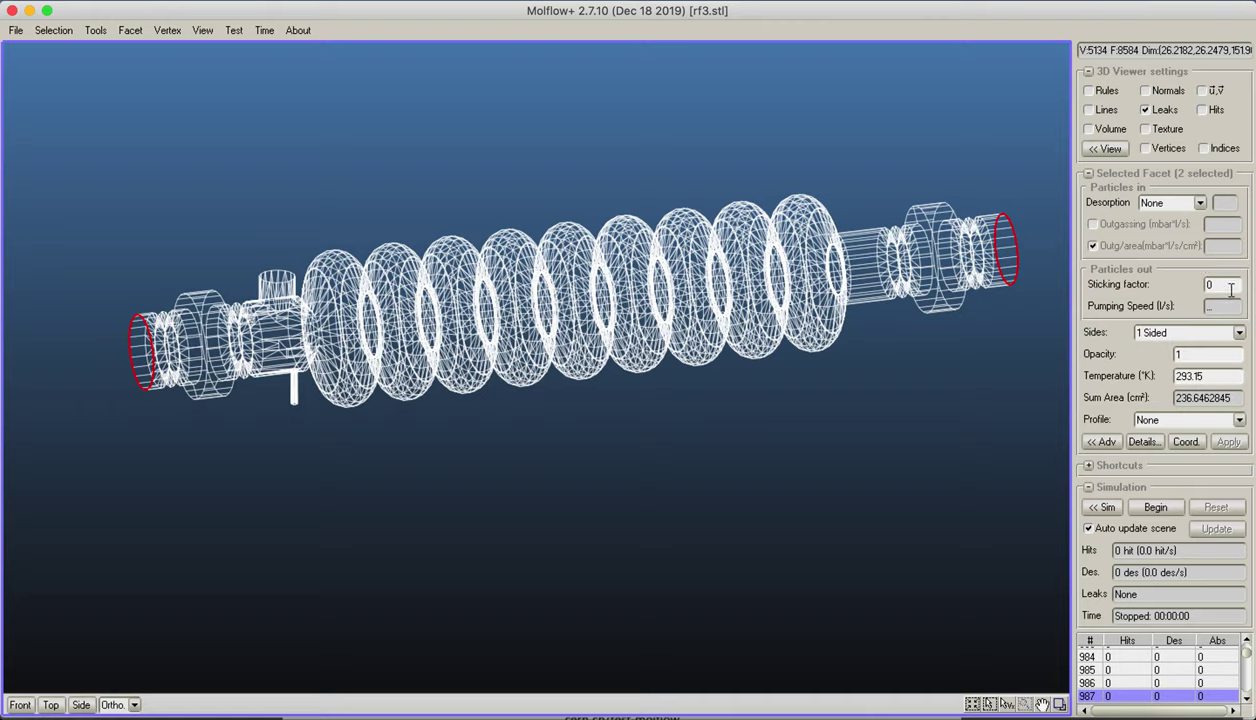
pyautogui.write('.1')
pyautogui.click(1228, 441)
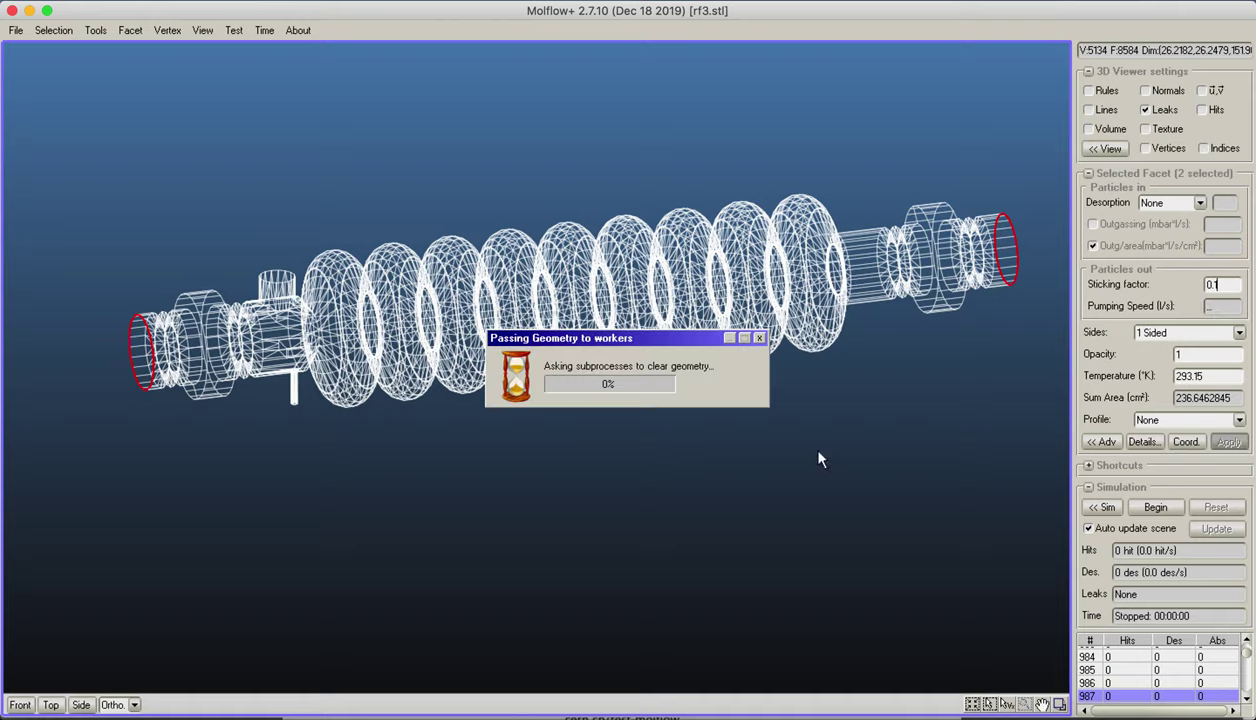
pyautogui.click(552, 498)
pyautogui.moveTo(692, 437); pyautogui.dragTo(620, 455, button='right')
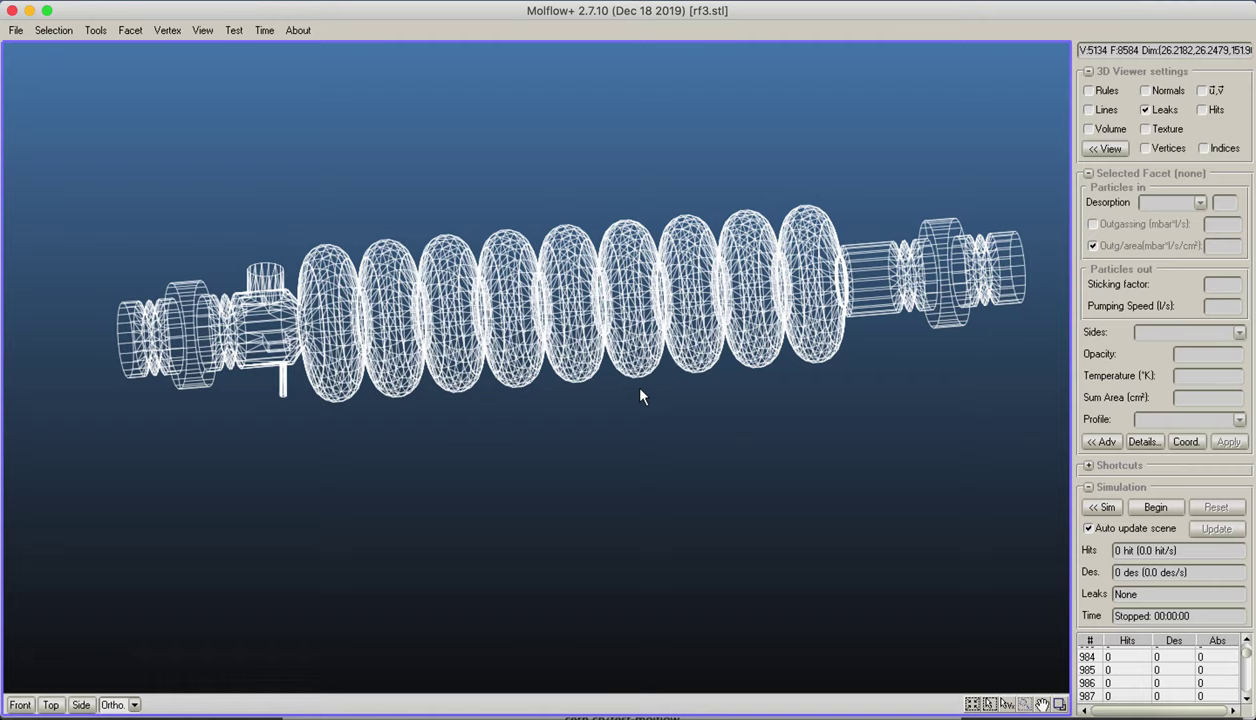
pyautogui.moveTo(641, 397); pyautogui.dragTo(435, 409, button='right')
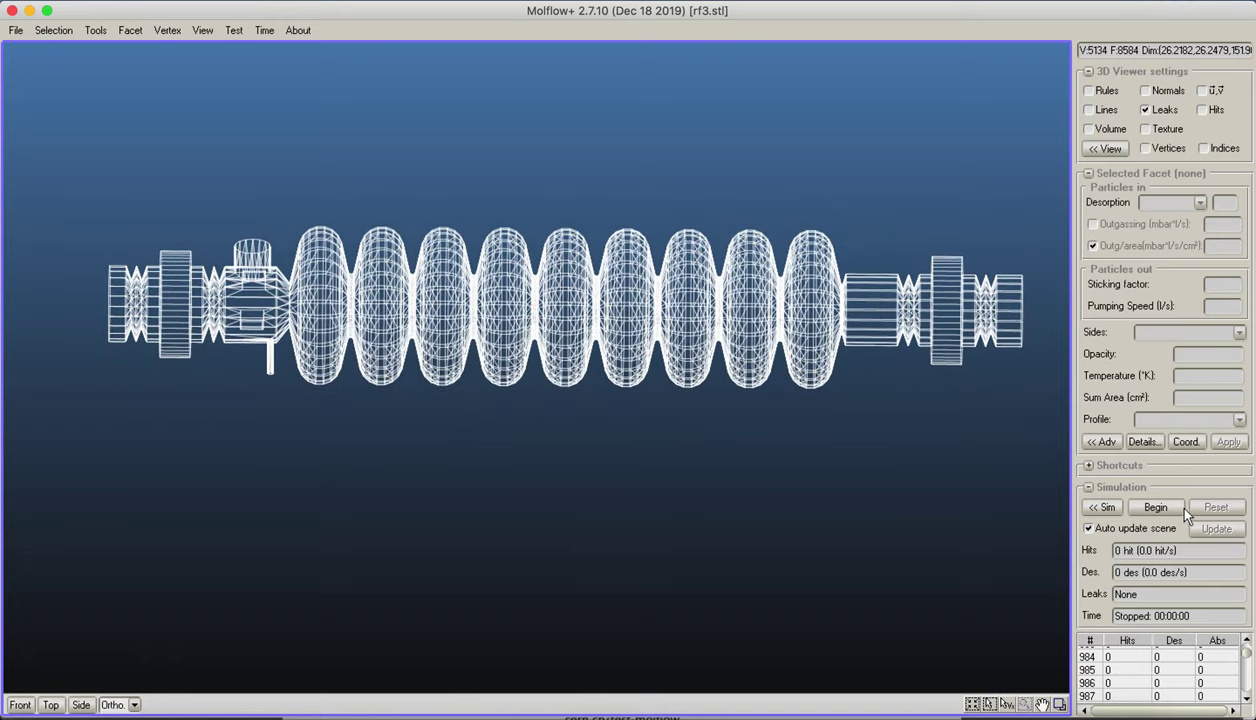
# - Start the Monte Carlo simulation on the RF cavity and rotate the view while it runs
pyautogui.click(1145, 505)
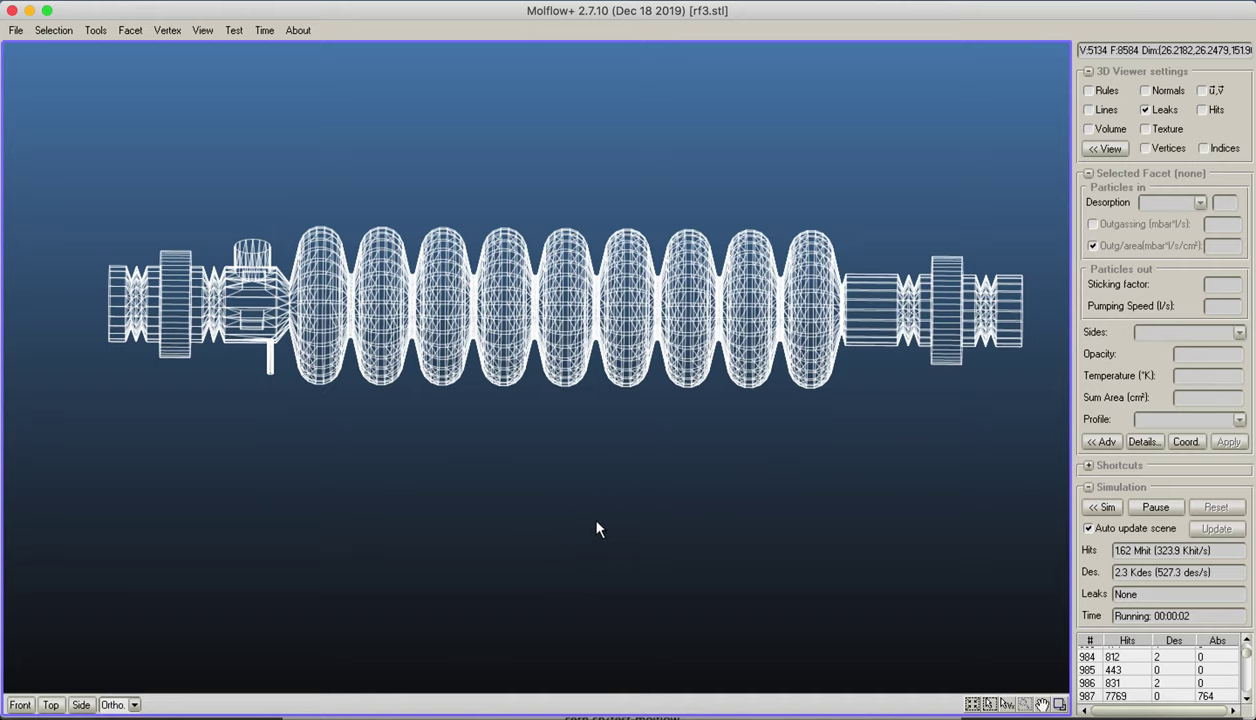
pyautogui.moveTo(597, 527); pyautogui.dragTo(641, 489, button='right')
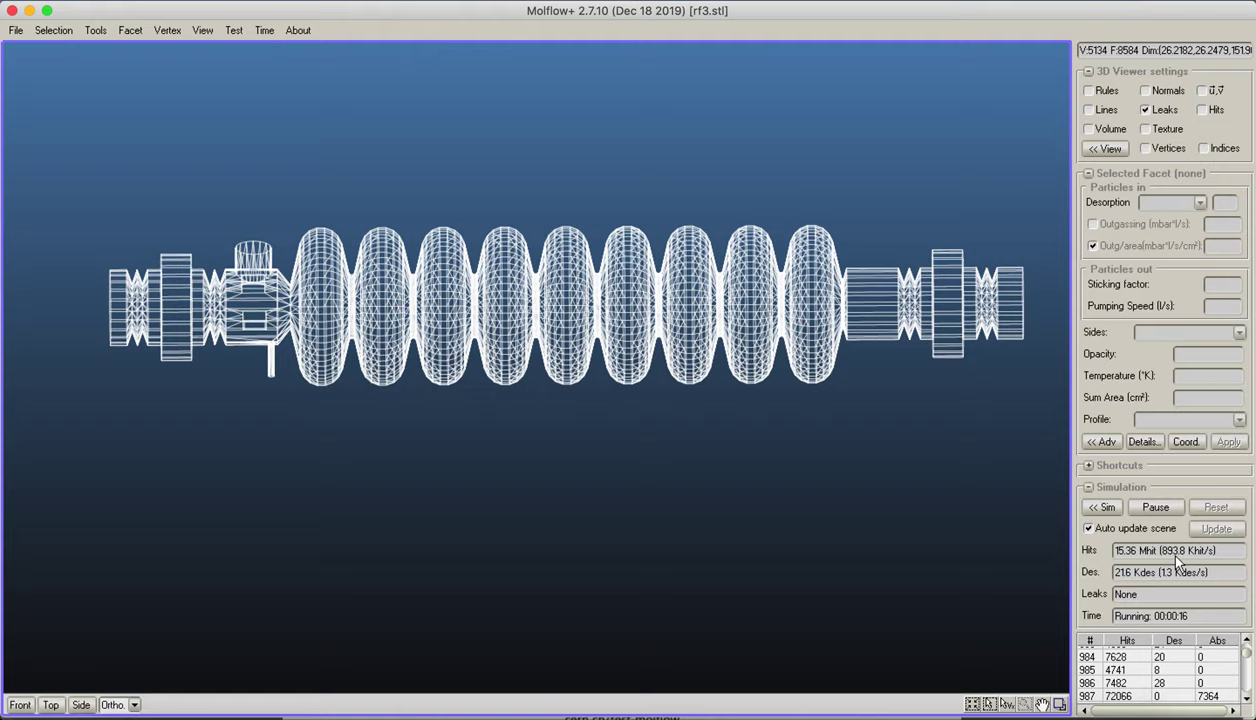
pyautogui.moveTo(1246, 690); pyautogui.dragTo(1245, 650)
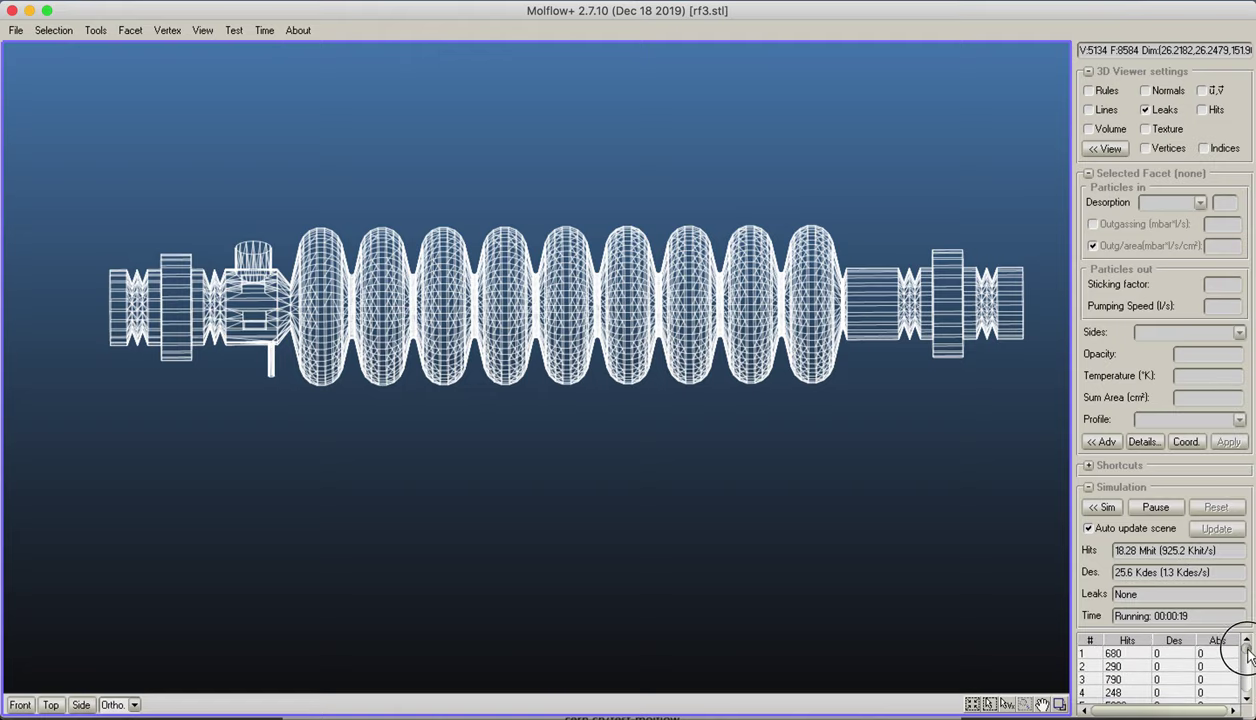
# - Step through facets #1 to #3 to check their hit counts, then clear the selection
pyautogui.click(1137, 655)
pyautogui.click(1138, 667)
pyautogui.click(1139, 680)
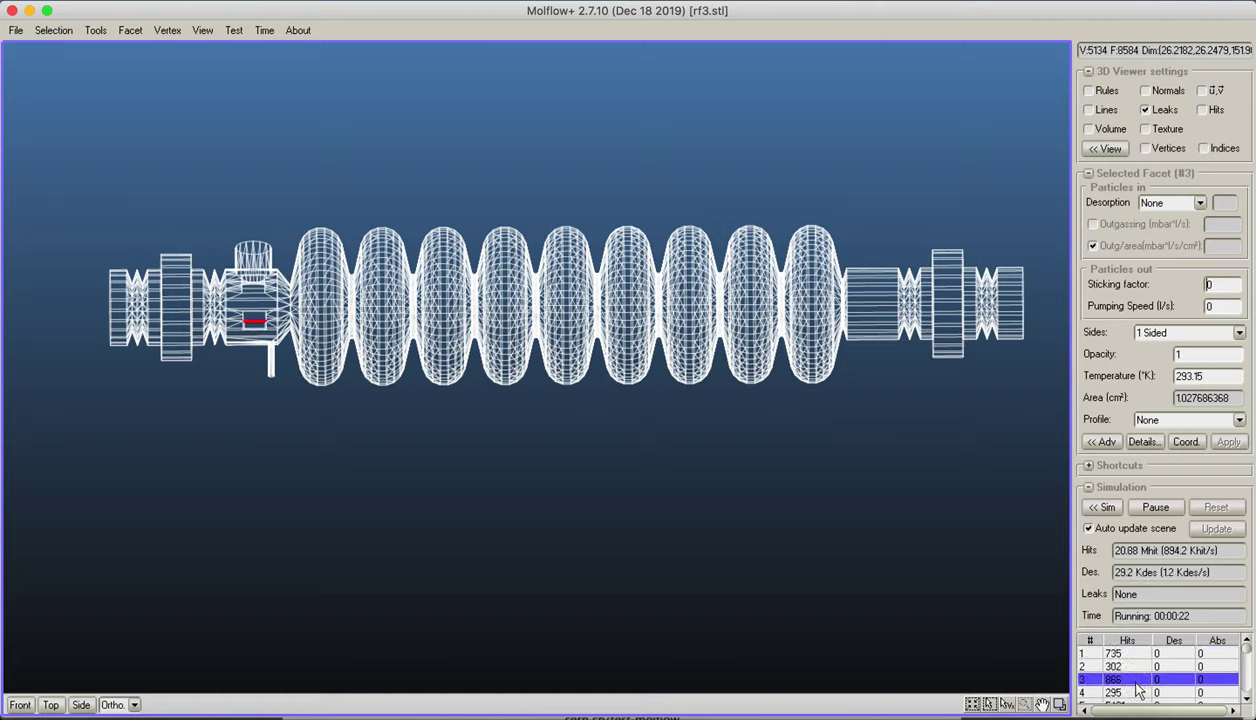
pyautogui.click(1140, 692)
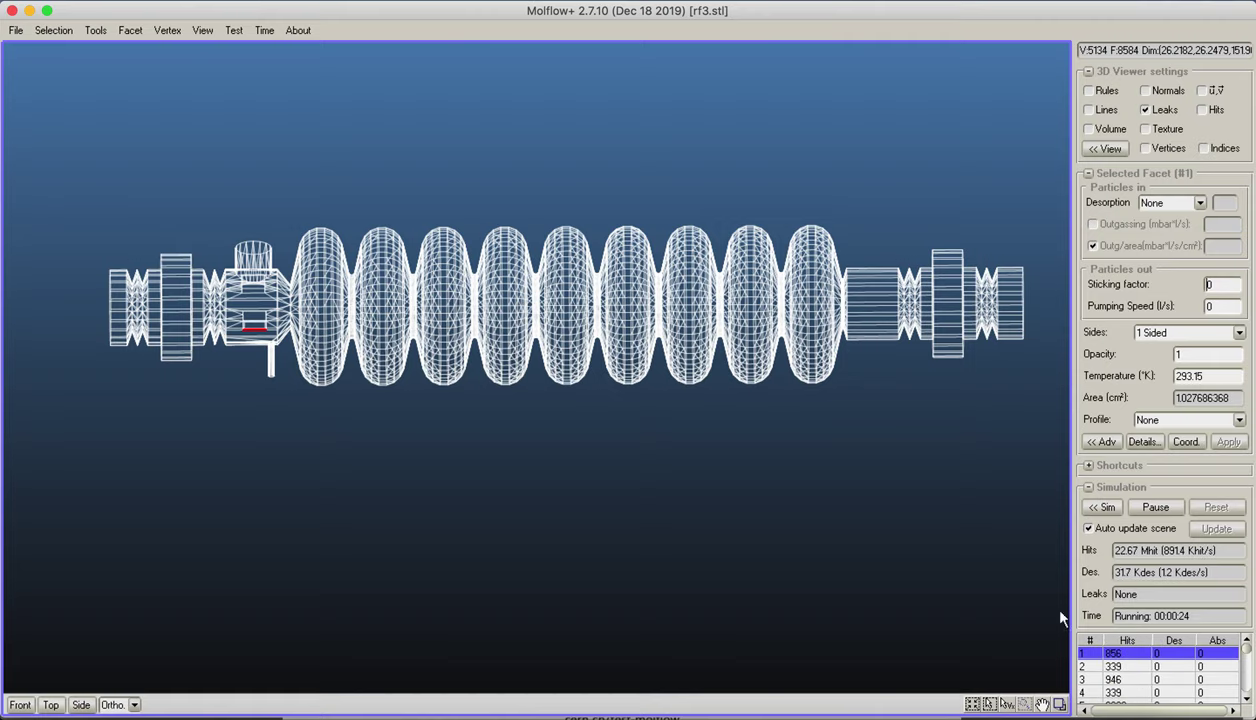
pyautogui.click(985, 588)
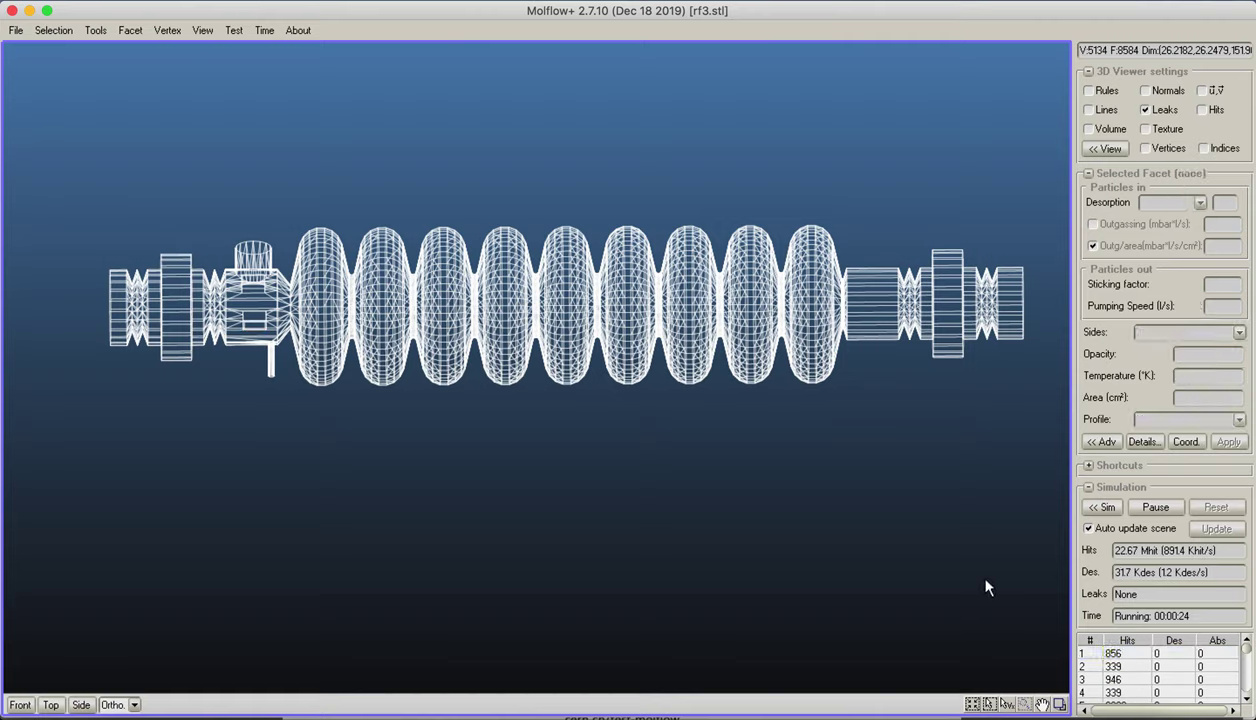
# - Show the green trajectory lines, orbit to an oblique view, then pause at 34.75 Mhit
pyautogui.click(1089, 110)
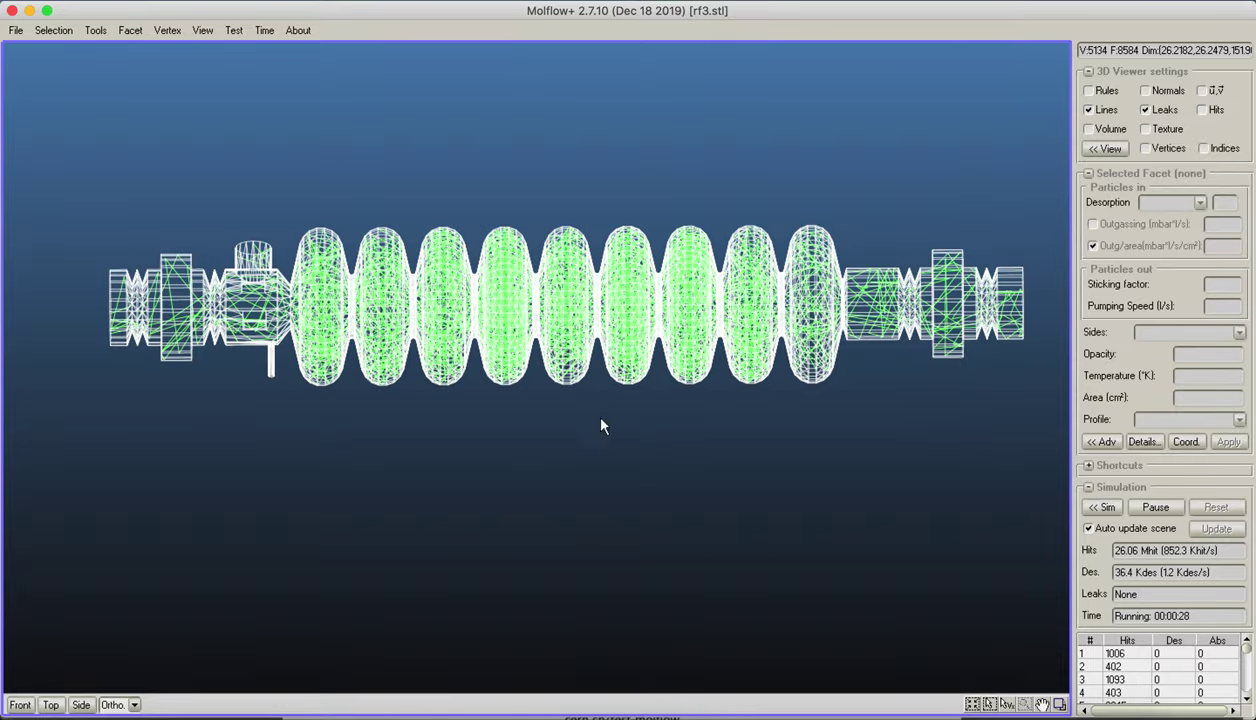
pyautogui.moveTo(415, 443); pyautogui.dragTo(974, 573, button='right')
pyautogui.scroll(5, 790, 325)
pyautogui.moveTo(780, 318); pyautogui.dragTo(924, 370, button='right')
pyautogui.moveTo(924, 370); pyautogui.dragTo(940, 338, button='middle')
pyautogui.scroll(-2, 888, 376)
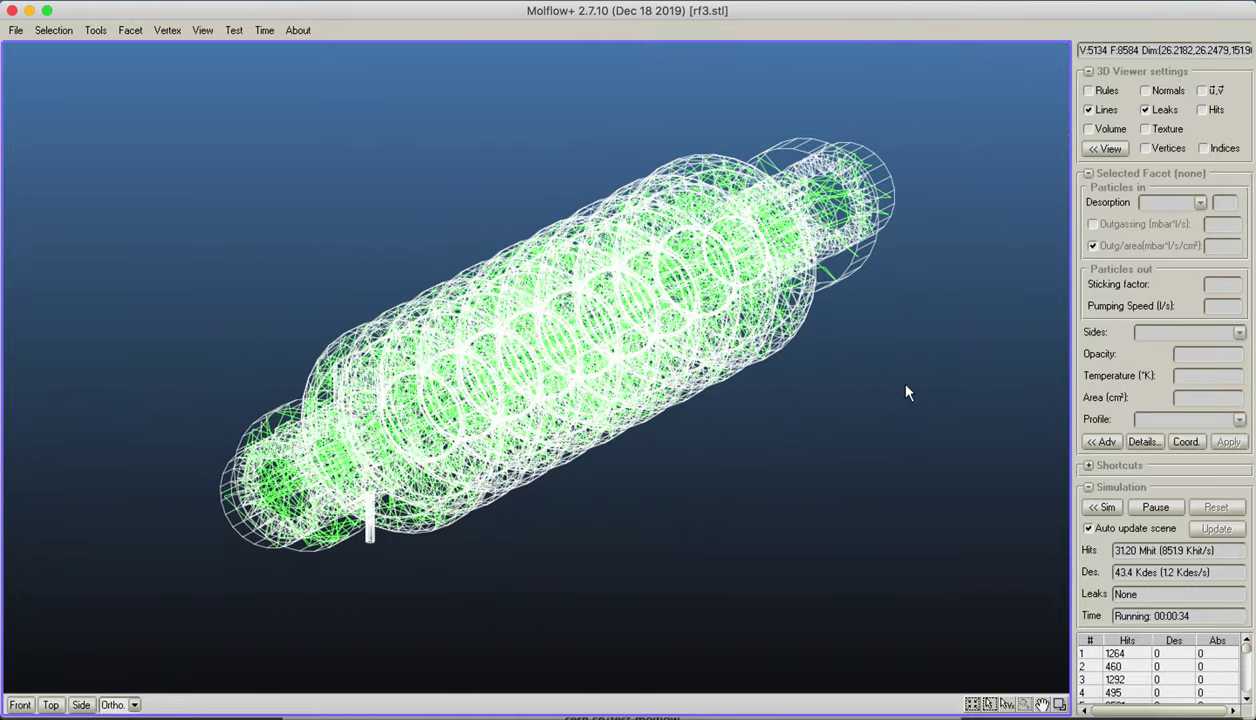
pyautogui.moveTo(888, 376); pyautogui.dragTo(596, 484, button='right')
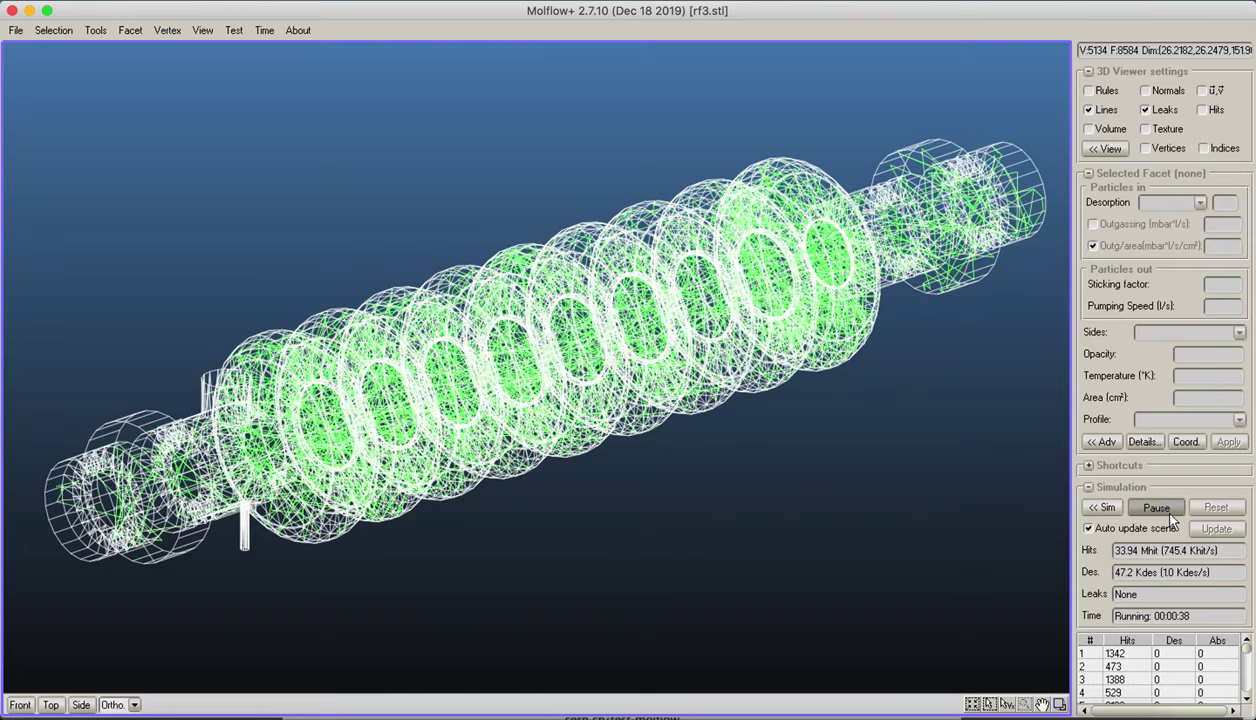
pyautogui.click(1153, 507)
# - Turn to a side view and open the details table for a facet on a central cavity cell
pyautogui.moveTo(590, 492); pyautogui.dragTo(8, 477, button='right')
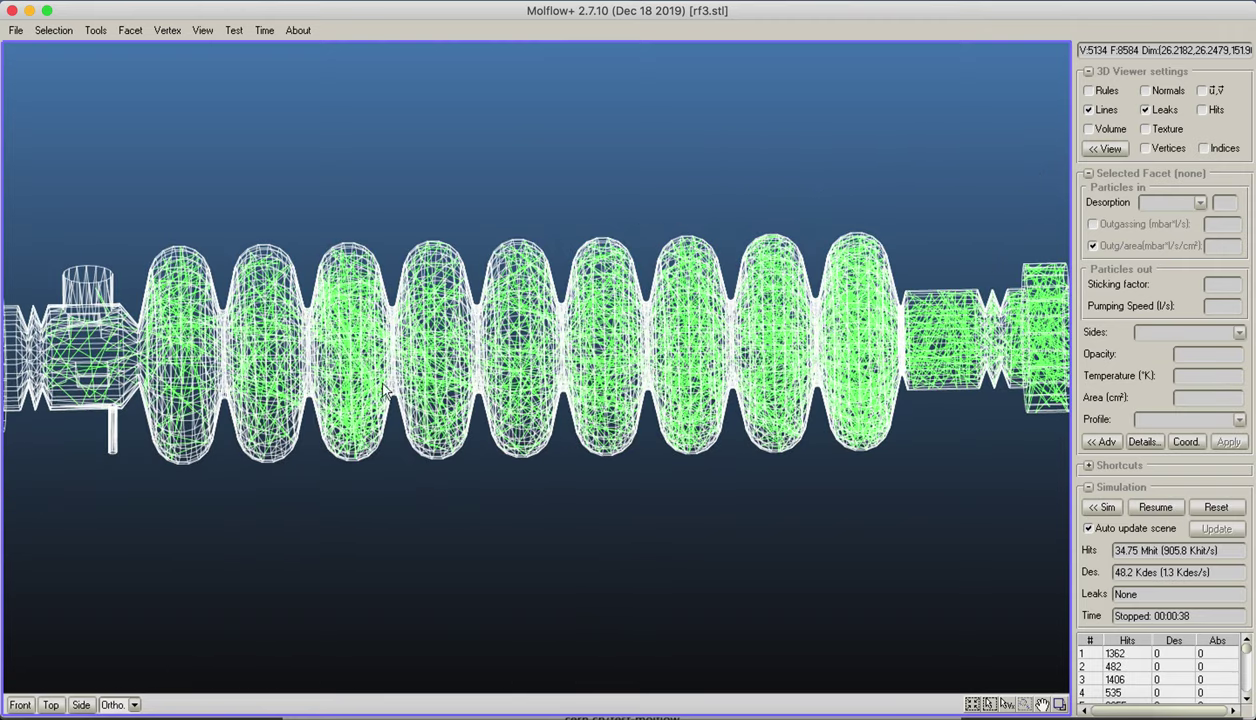
pyautogui.click(439, 345)
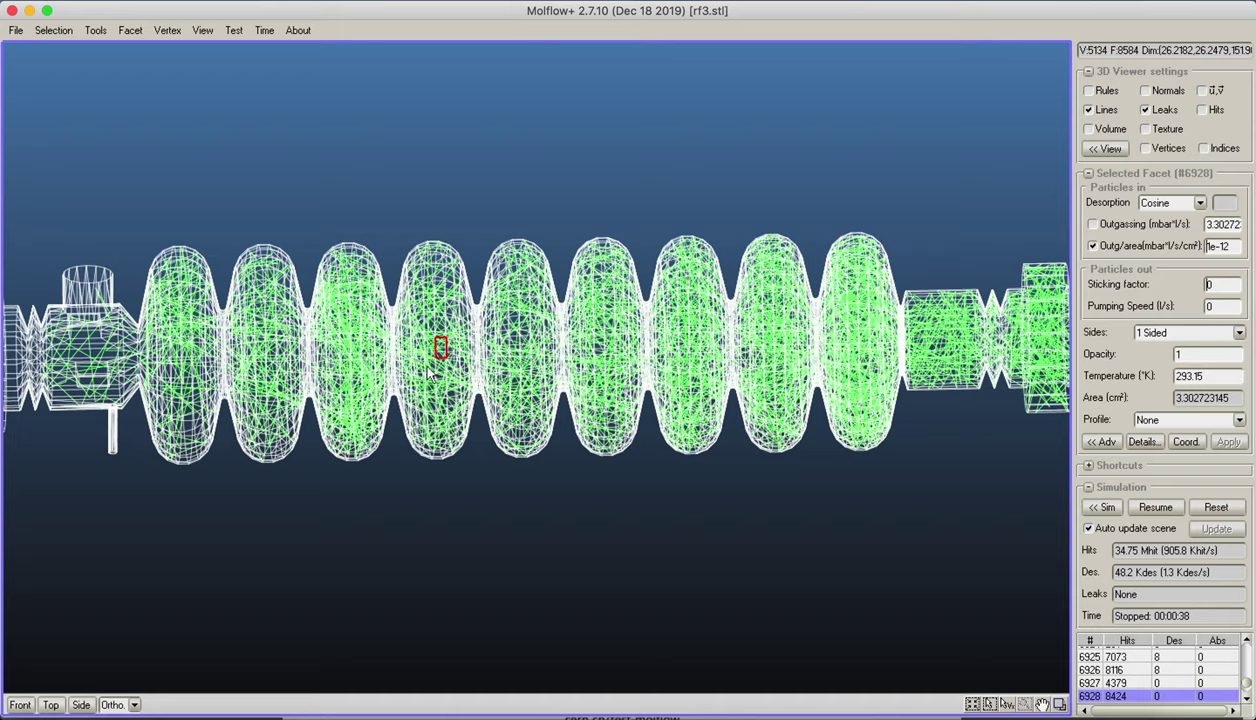
pyautogui.click(1144, 443)
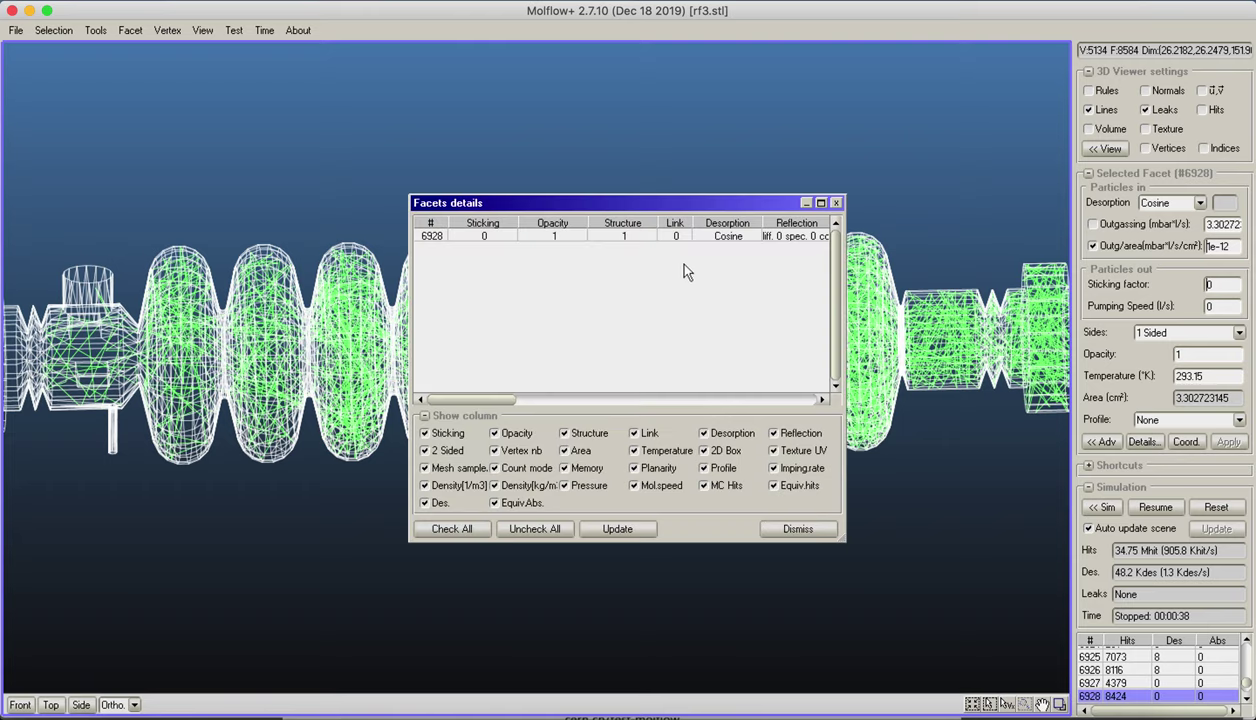
pyautogui.moveTo(426, 203); pyautogui.dragTo(688, 212)
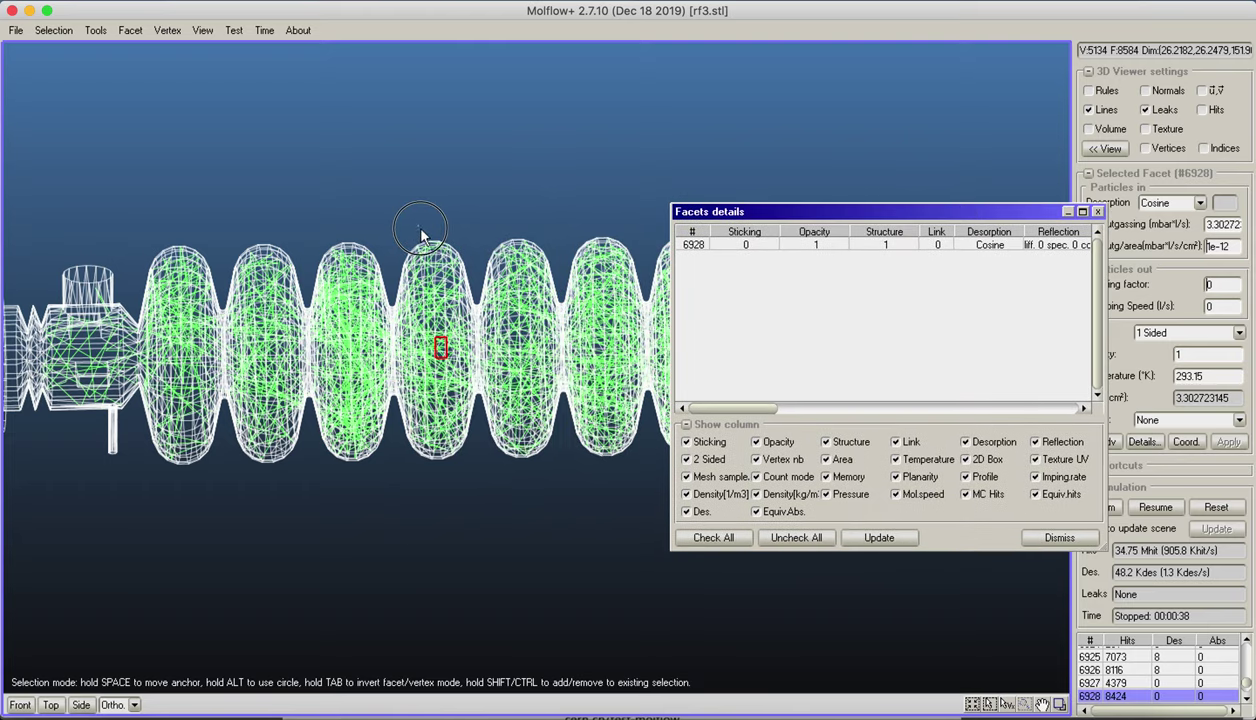
# - Box-select the whole central cell, review its pressure and density columns, then close details and deselect
pyautogui.moveTo(426, 233); pyautogui.dragTo(447, 473)
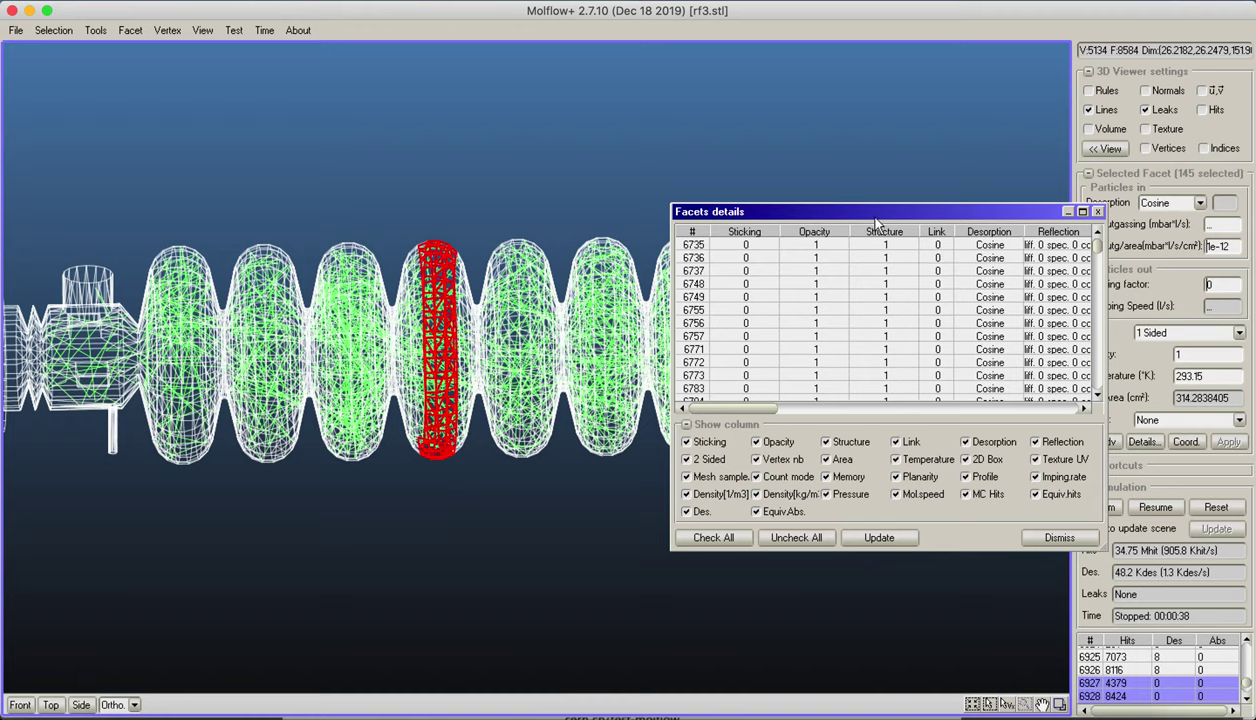
pyautogui.moveTo(864, 214); pyautogui.dragTo(825, 70)
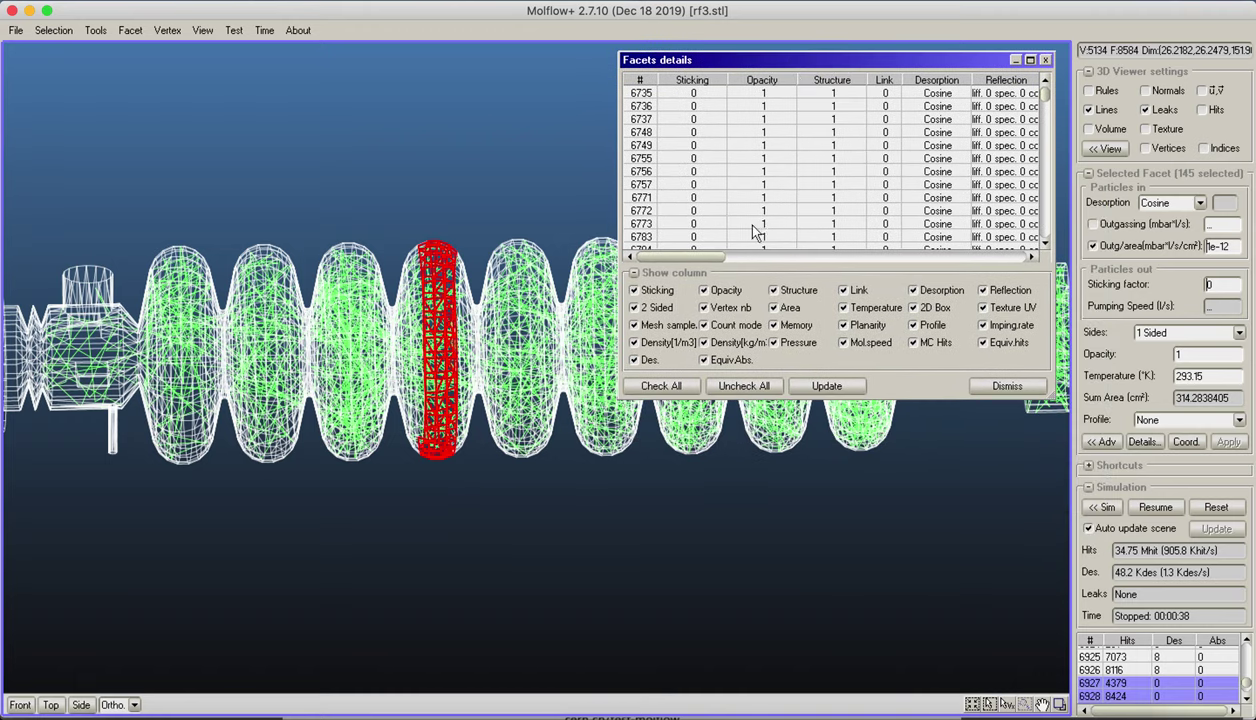
pyautogui.moveTo(703, 257); pyautogui.dragTo(996, 245)
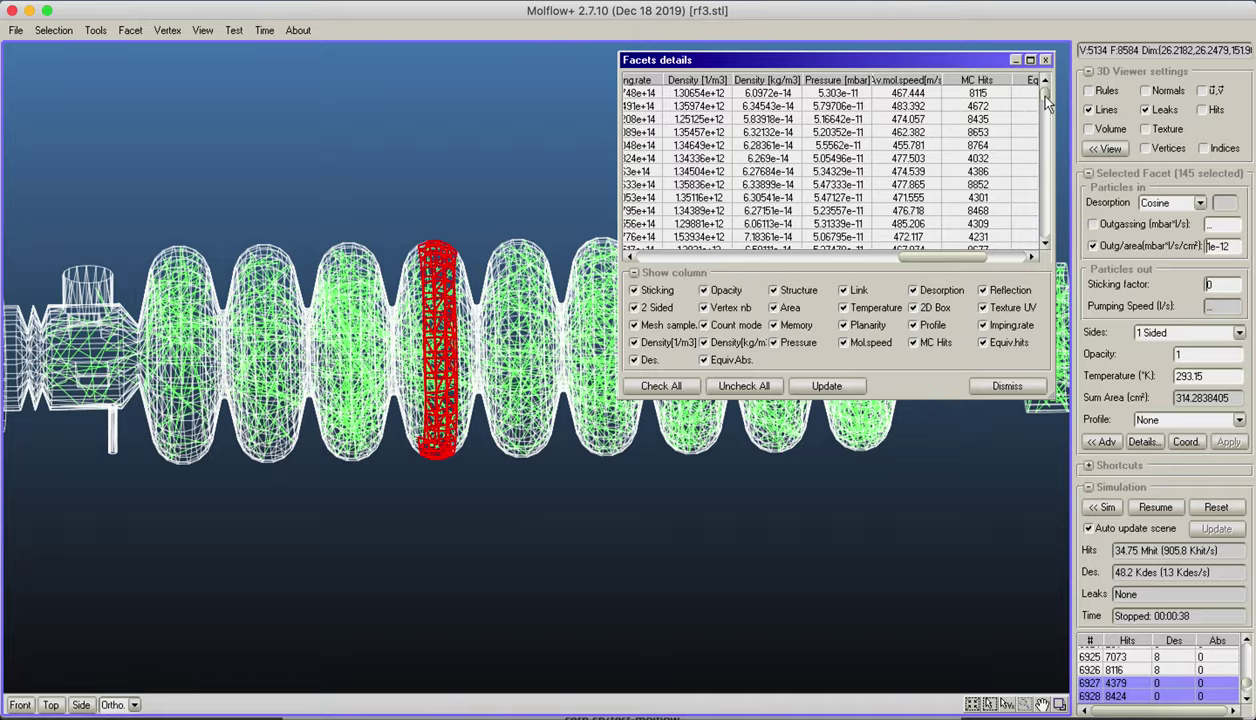
pyautogui.moveTo(1044, 95)
pyautogui.mouseDown()
pyautogui.moveTo(1043, 237)
pyautogui.moveTo(1044, 72)
pyautogui.mouseUp()
pyautogui.click(1045, 60)
pyautogui.click(828, 155)
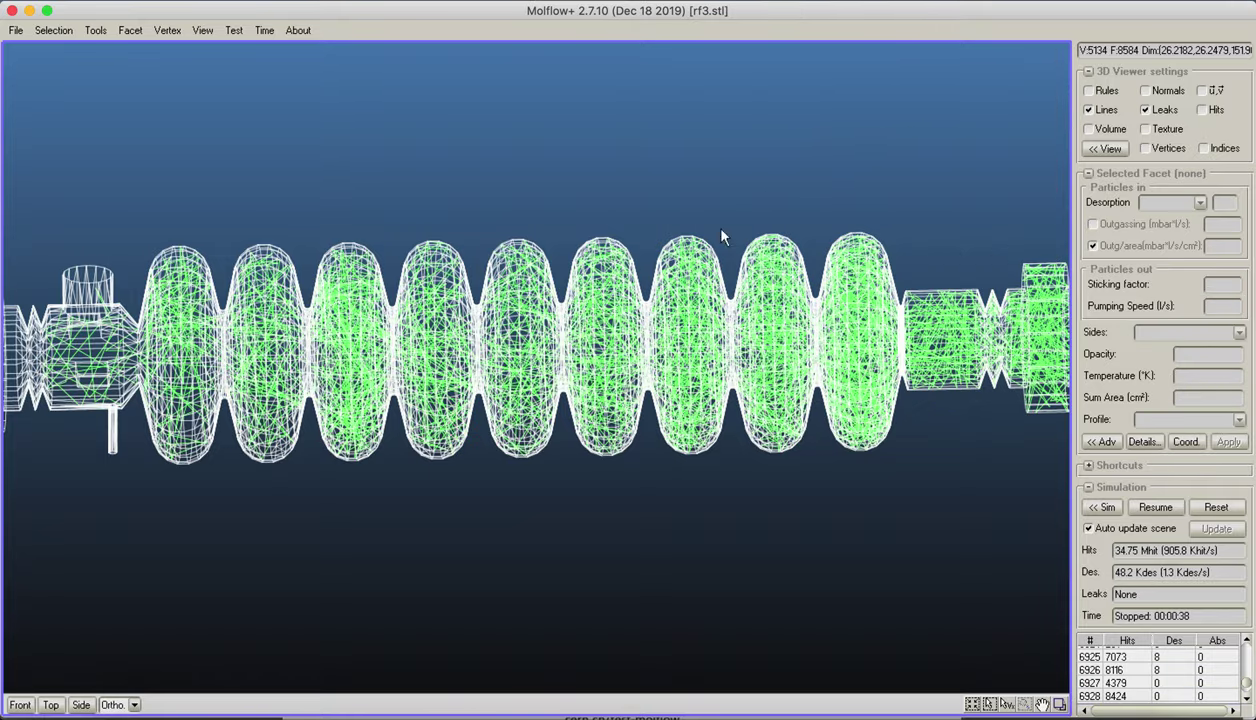
pyautogui.moveTo(375, 498); pyautogui.dragTo(422, 376, button='right')
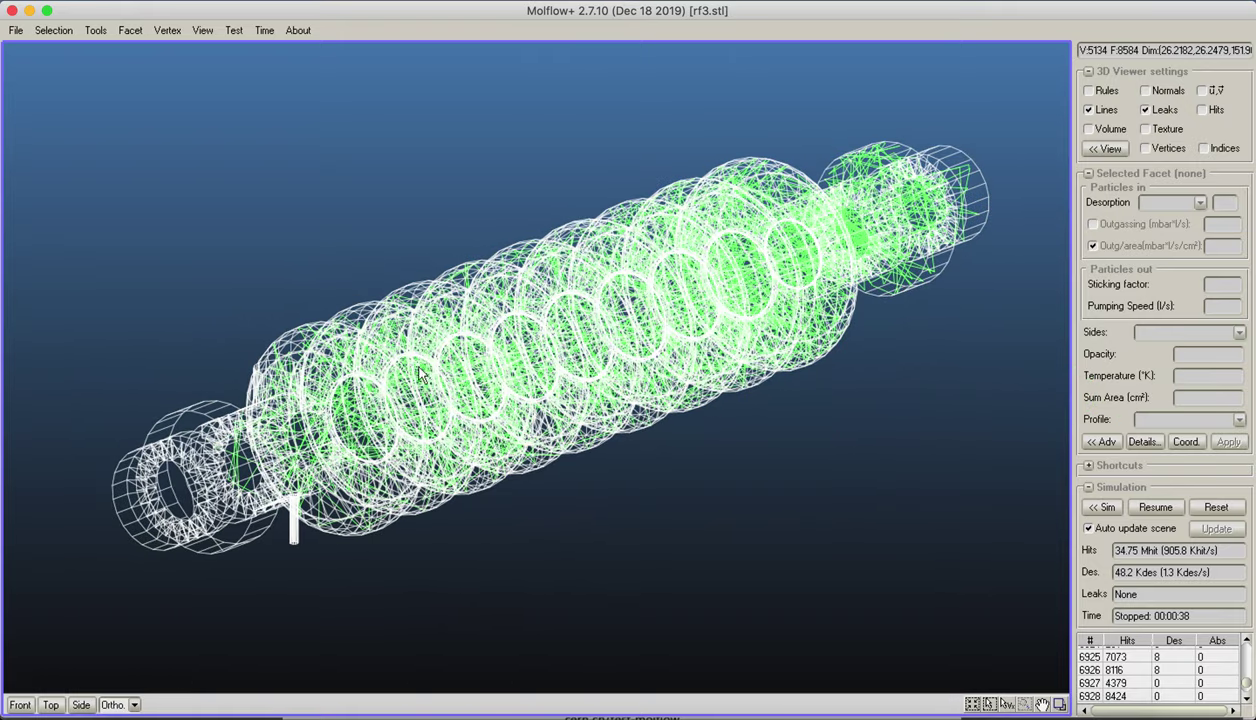
# - Save the geometry and results as rf_sim.zip with File > Save as
pyautogui.click(16, 30)
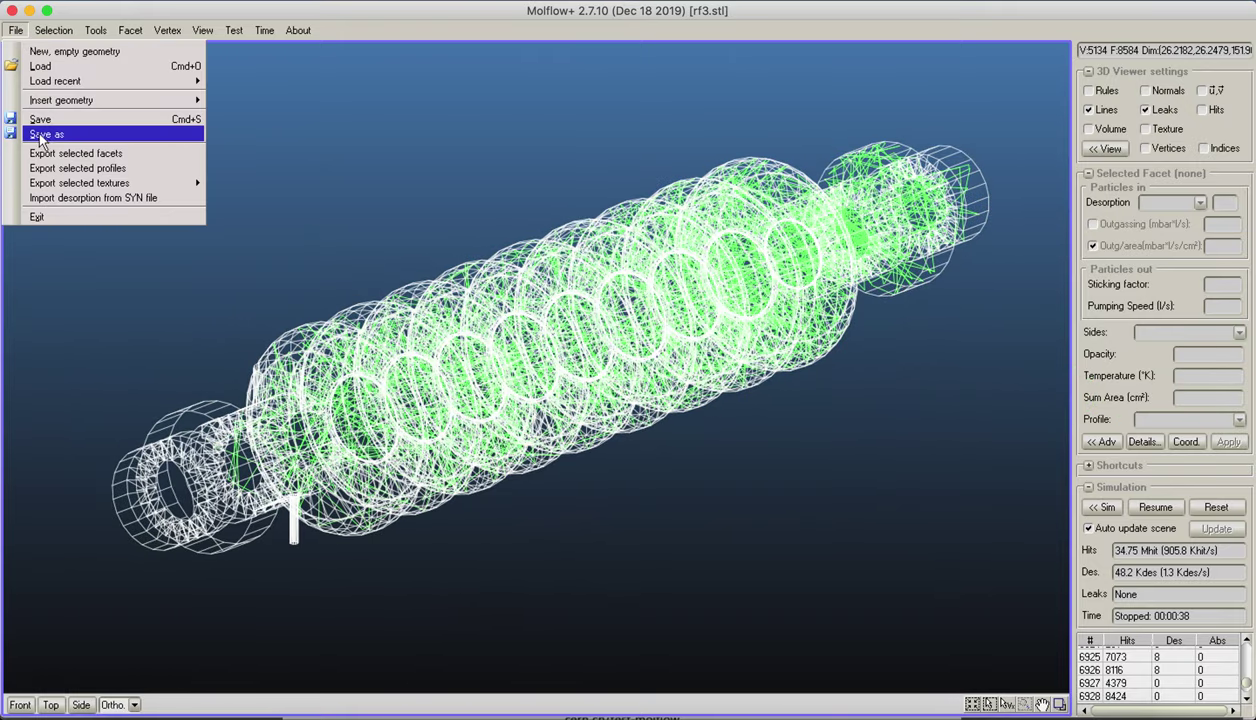
pyautogui.click(42, 135)
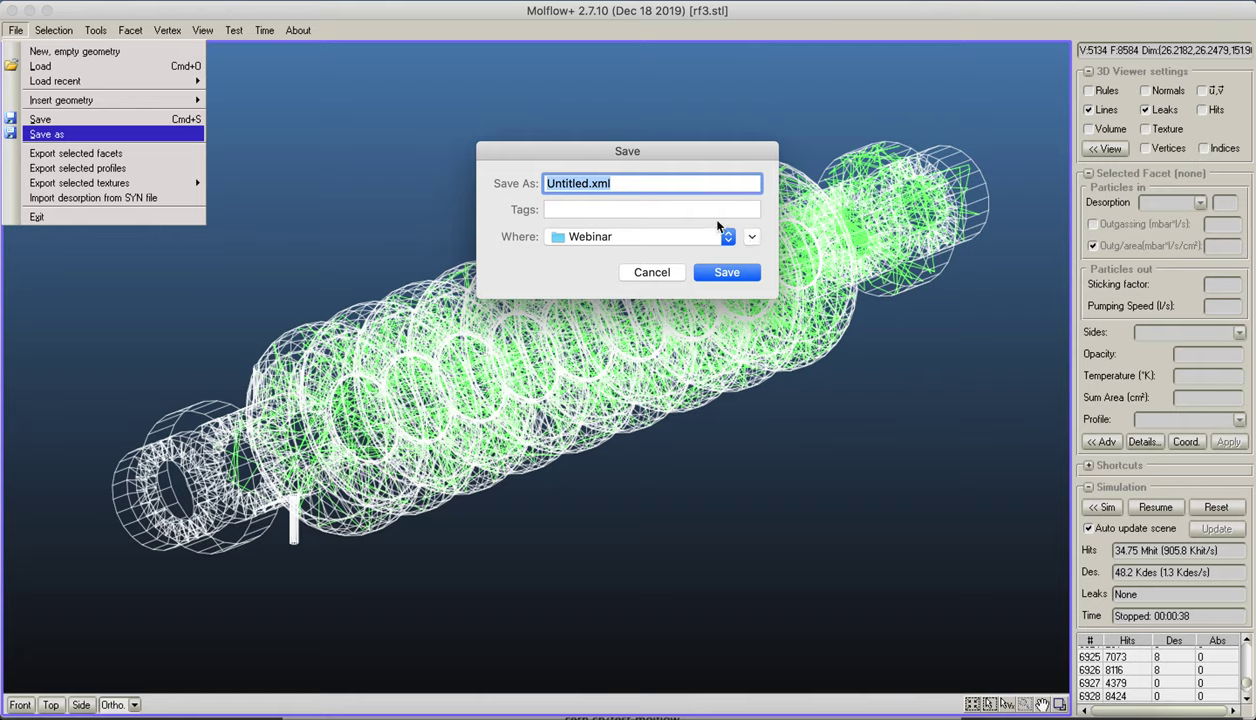
pyautogui.write('rf_sim.')
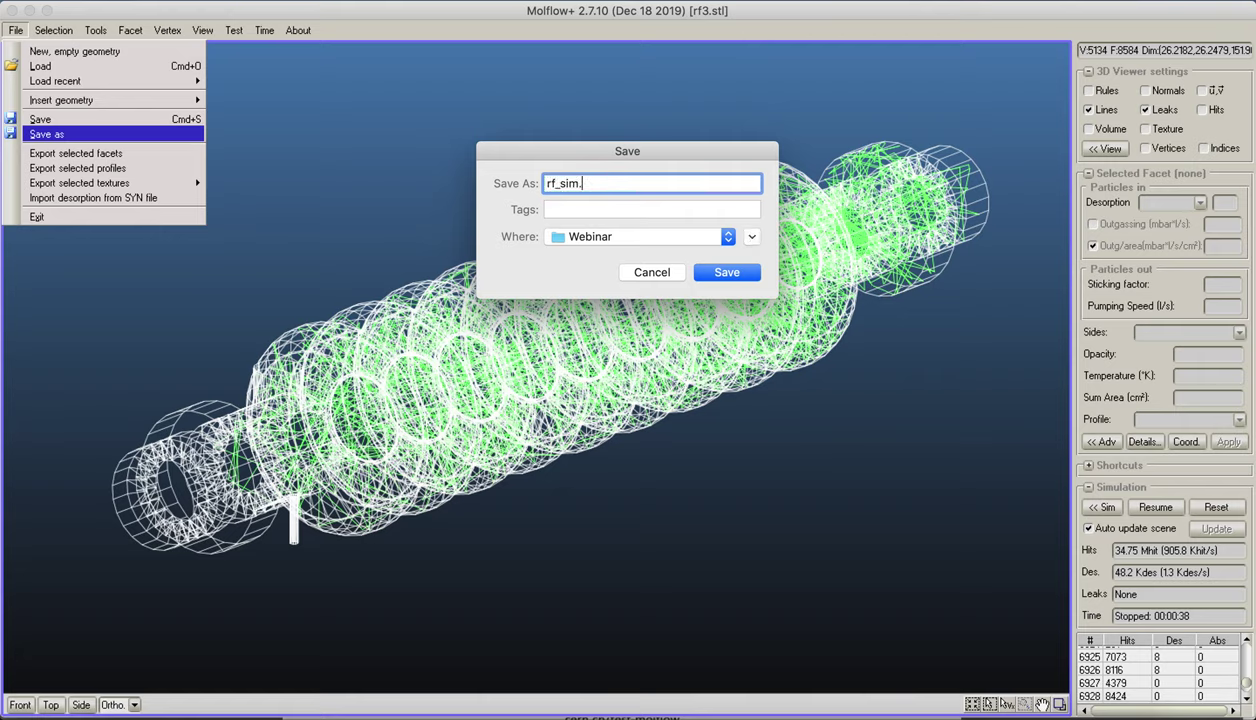
pyautogui.write('zip')
pyautogui.press('Return')
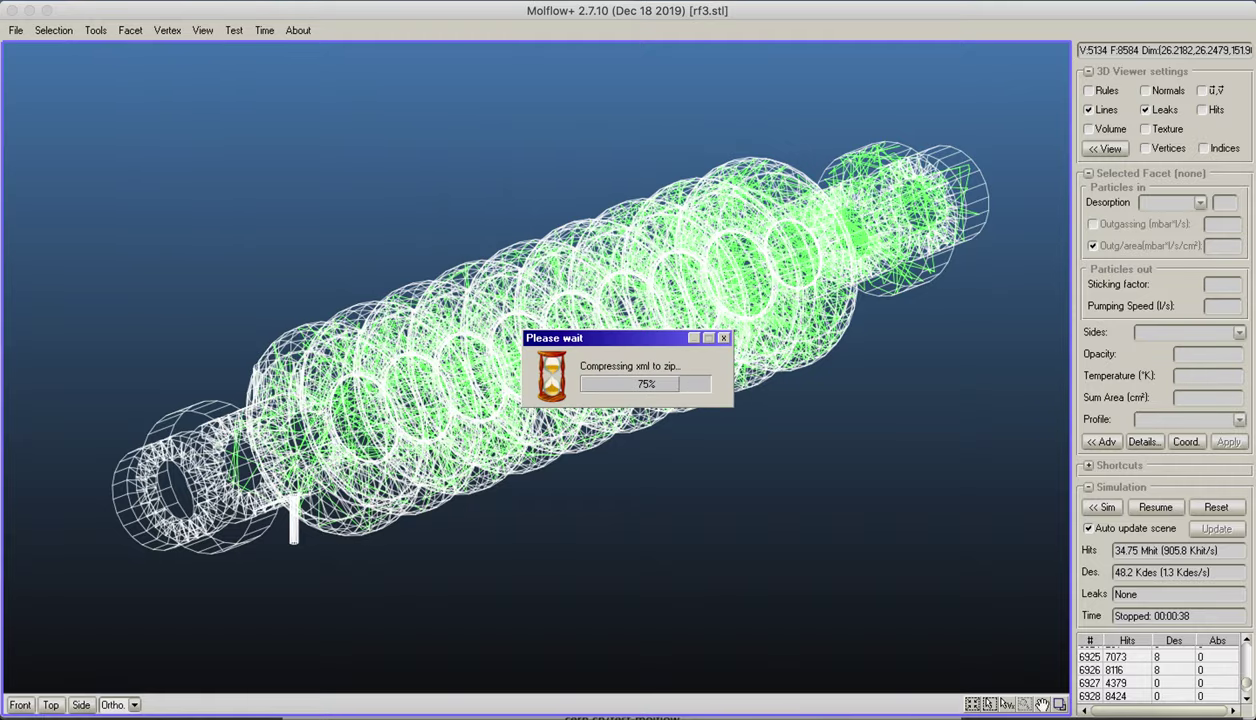
pyautogui.moveTo(560, 105); pyautogui.dragTo(343, 350, button='right')
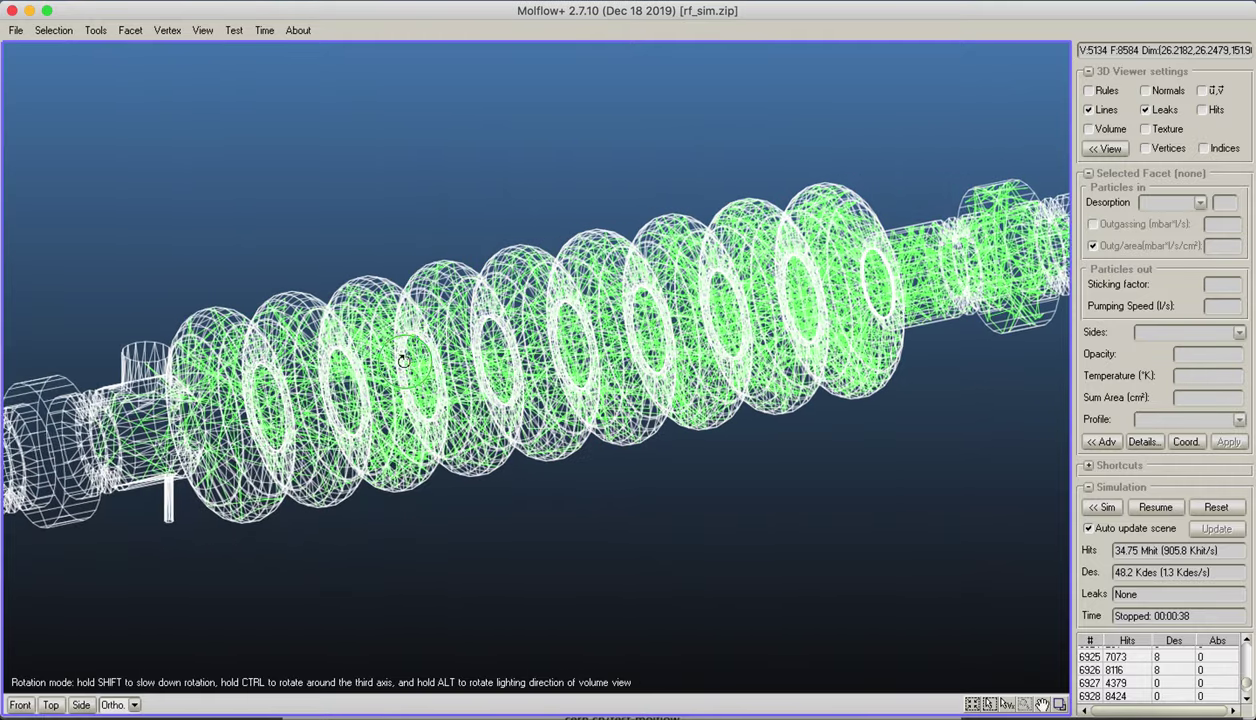
pyautogui.moveTo(402, 360); pyautogui.dragTo(598, 330, button='right')
# - Switch to the front view, hide the trajectory lines, and select all 8584 facets
pyautogui.click(22, 705)
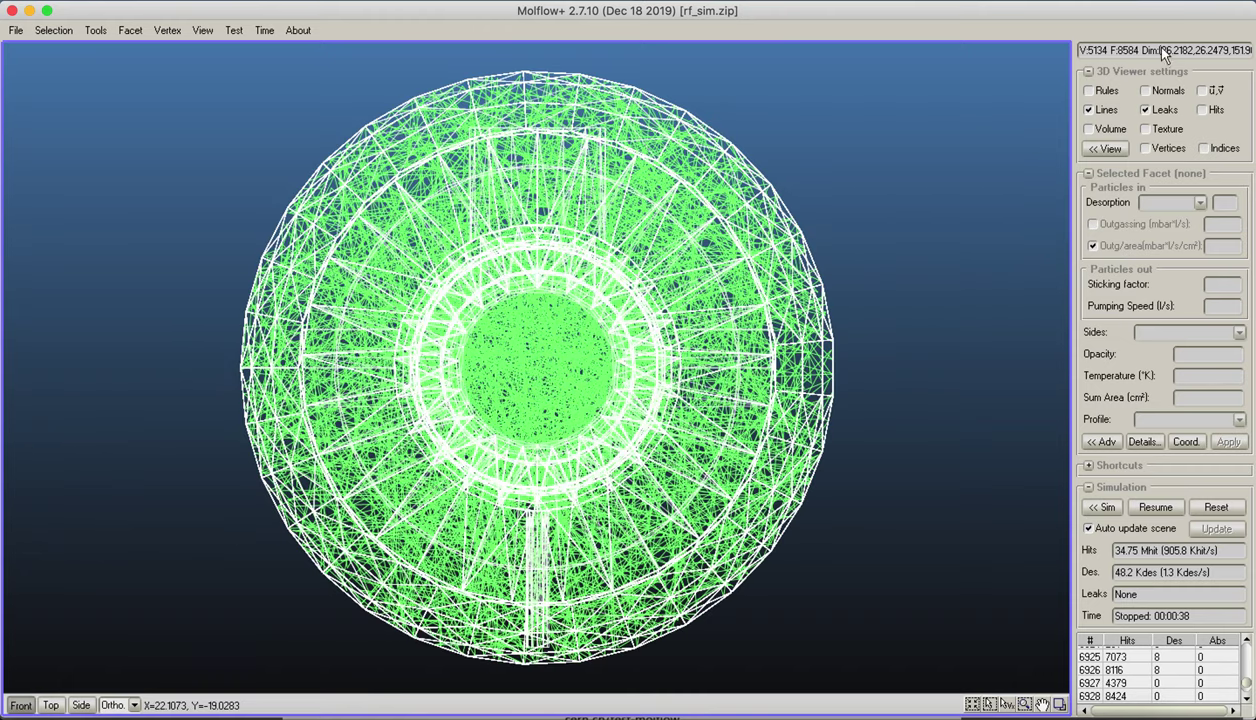
pyautogui.click(1088, 110)
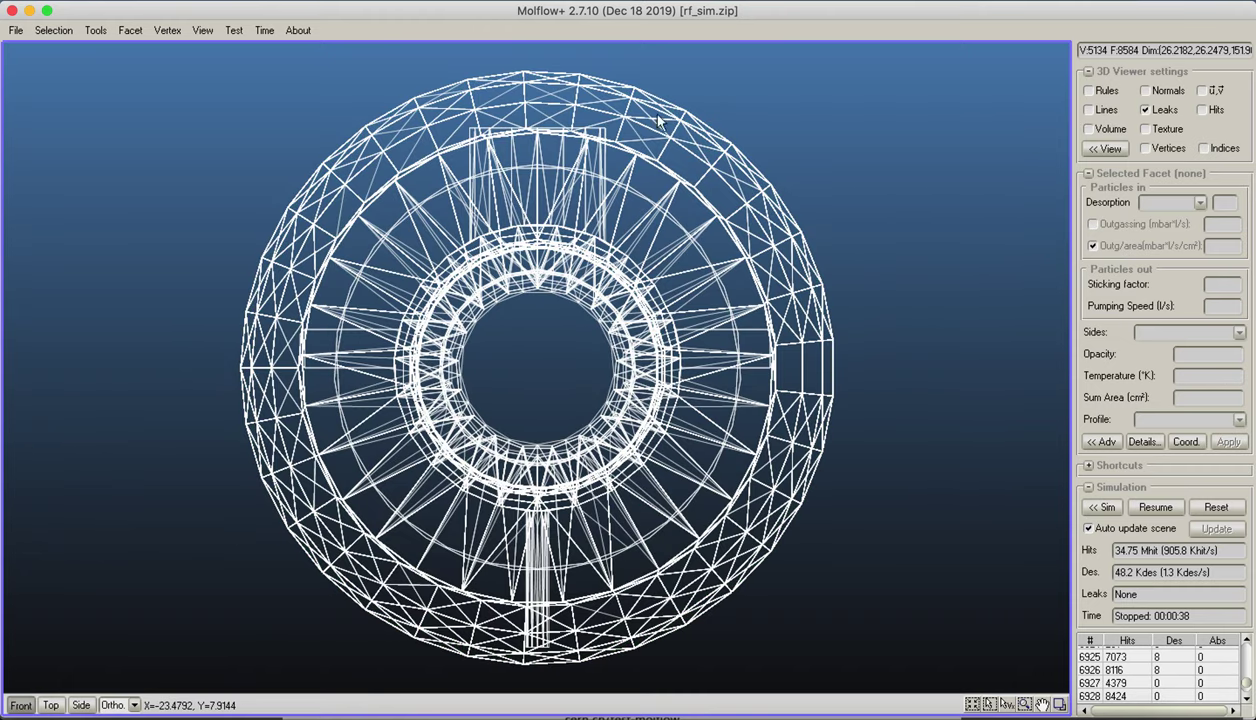
pyautogui.moveTo(155, 80); pyautogui.dragTo(923, 687)
pyautogui.moveTo(923, 687); pyautogui.dragTo(604, 543, button='right')
pyautogui.scroll(-10, 600, 530)
pyautogui.scroll(8, 693, 441)
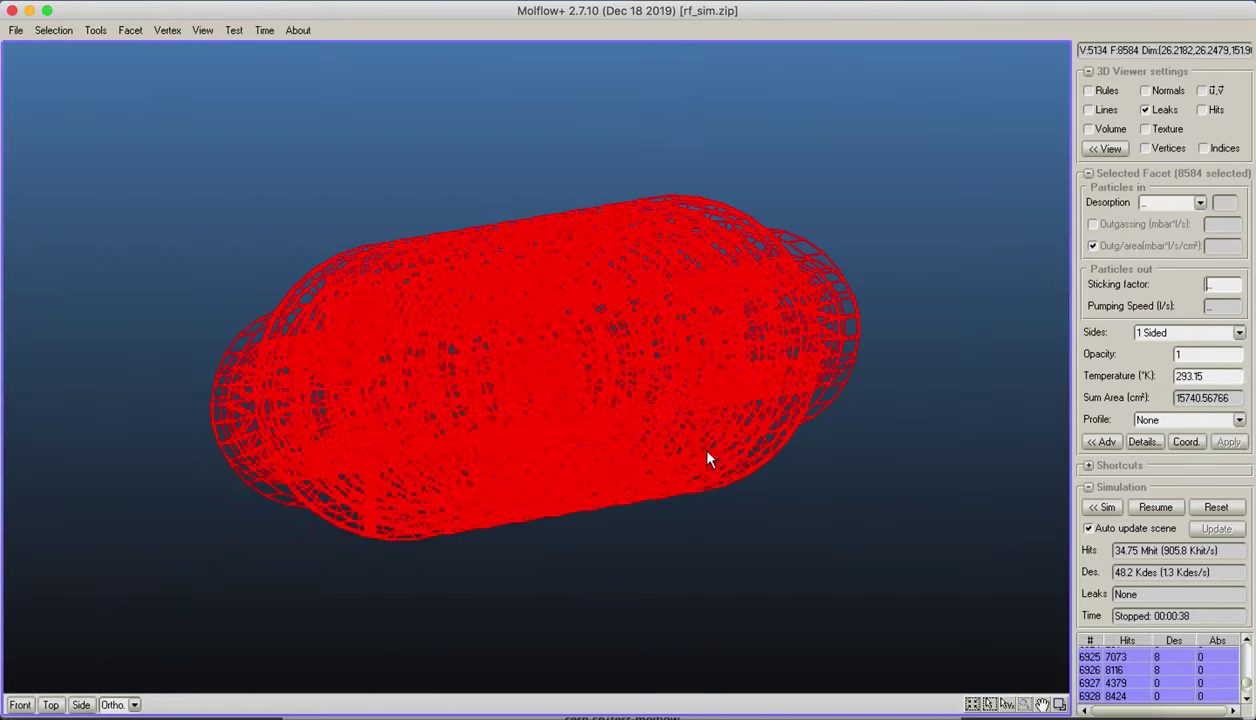
pyautogui.moveTo(693, 442); pyautogui.dragTo(558, 565, button='right')
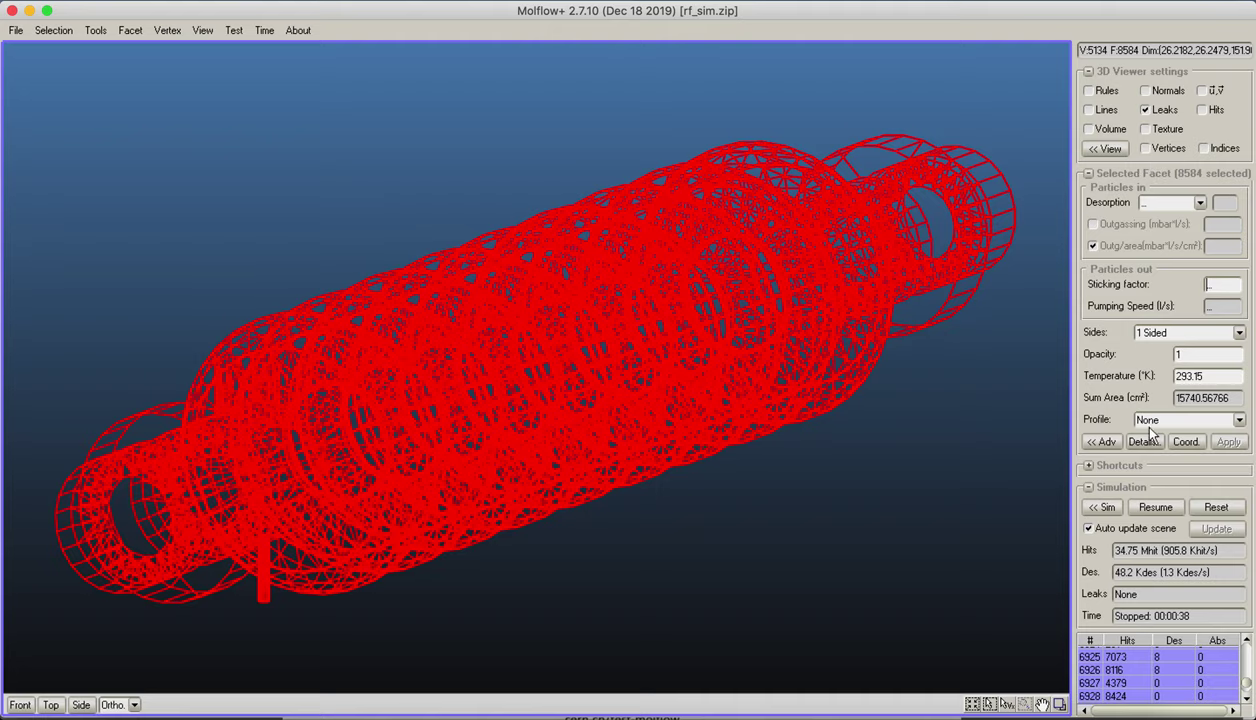
# - Enable textures on the selected facets at resolution 3 cells/cm, applying and accepting the data reset
pyautogui.click(1103, 442)
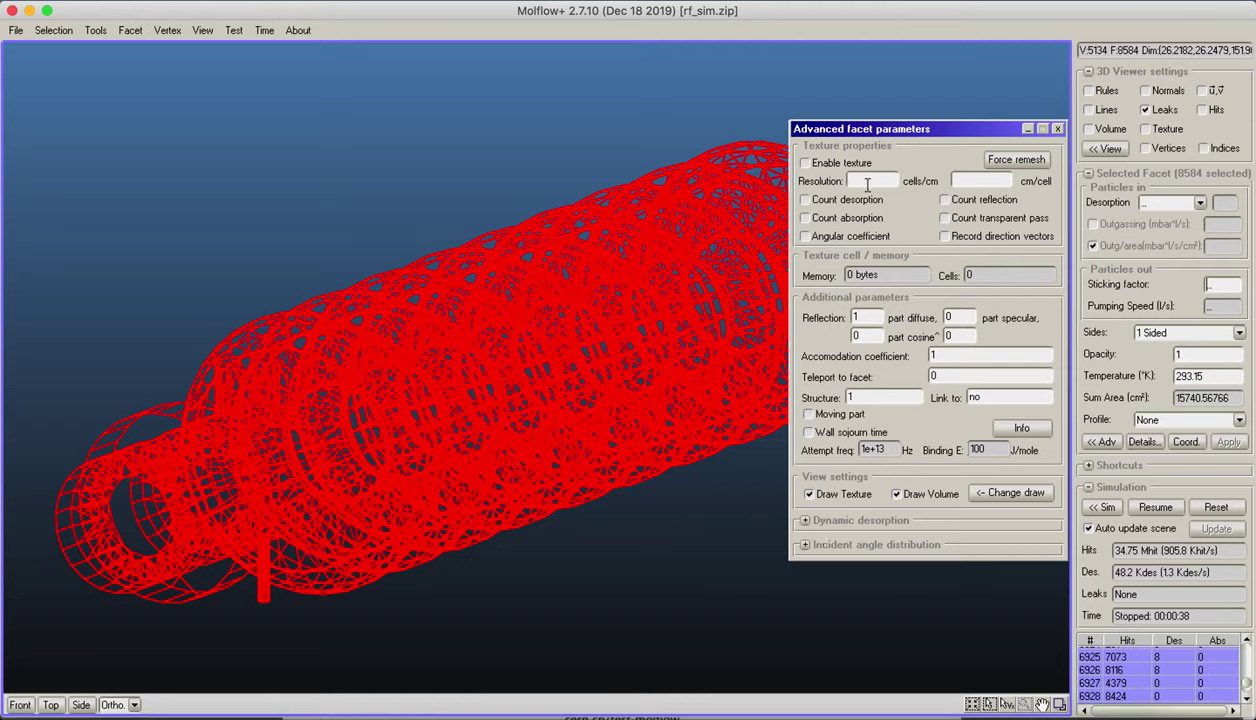
pyautogui.click(806, 165)
pyautogui.click(882, 181)
pyautogui.write('1')
pyautogui.write('0')
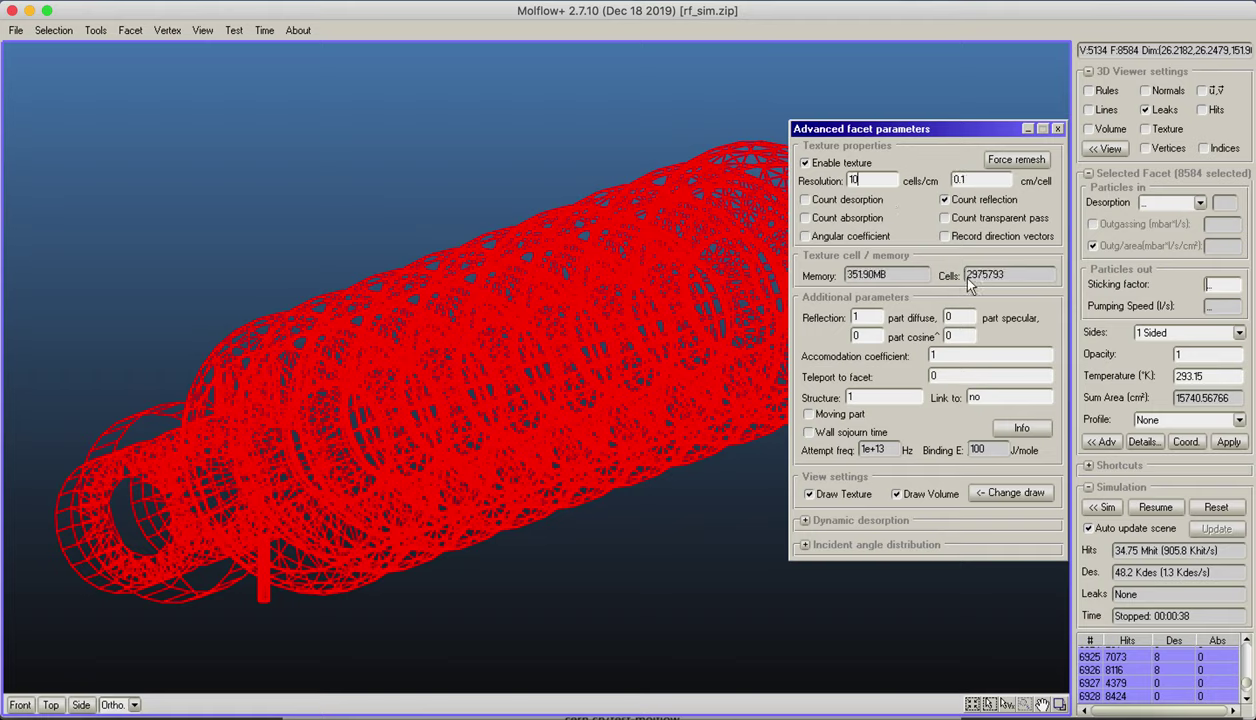
pyautogui.doubleClick(872, 180)
pyautogui.write('3')
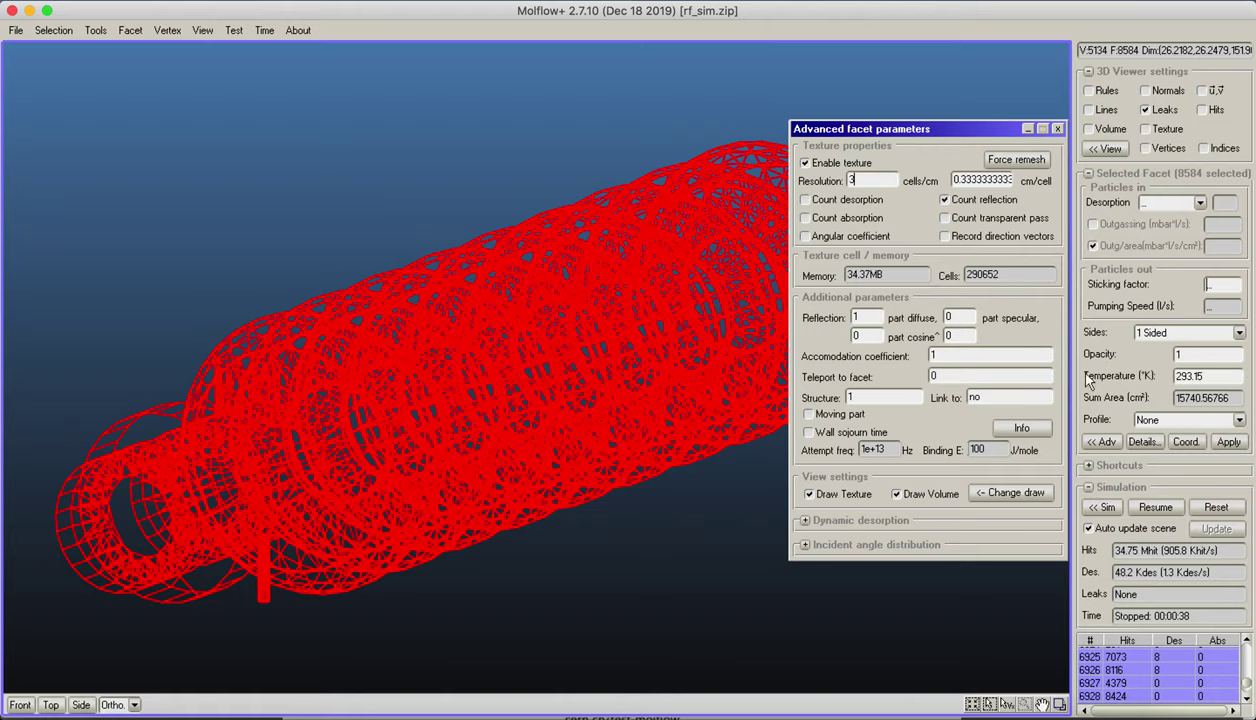
pyautogui.click(1228, 443)
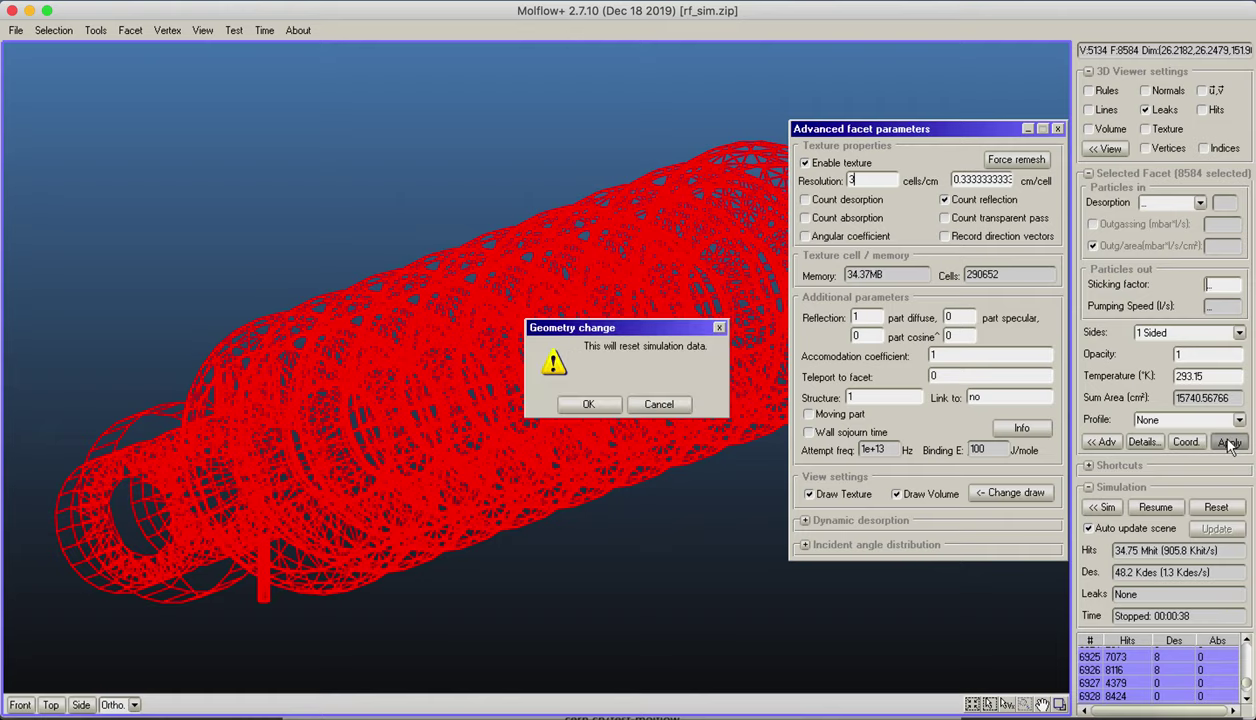
pyautogui.click(588, 404)
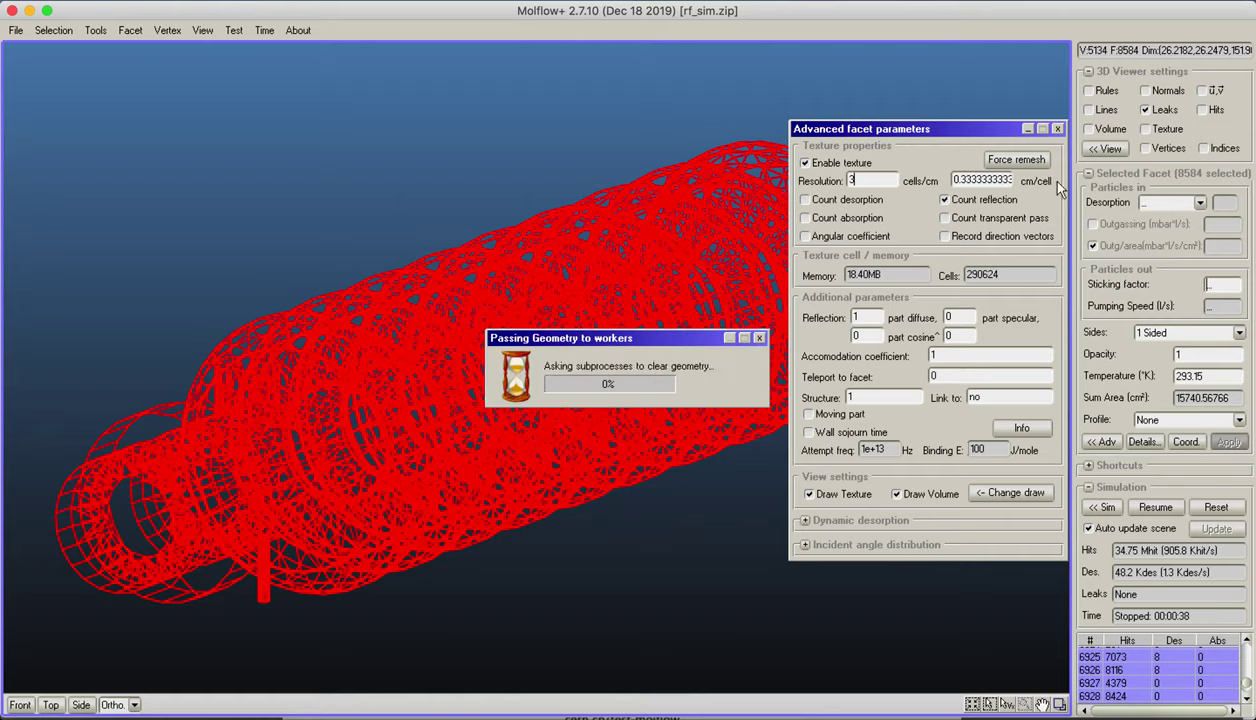
# - Close the advanced parameters, show facet textures in the 3-D view, and restart the simulation
pyautogui.click(1057, 128)
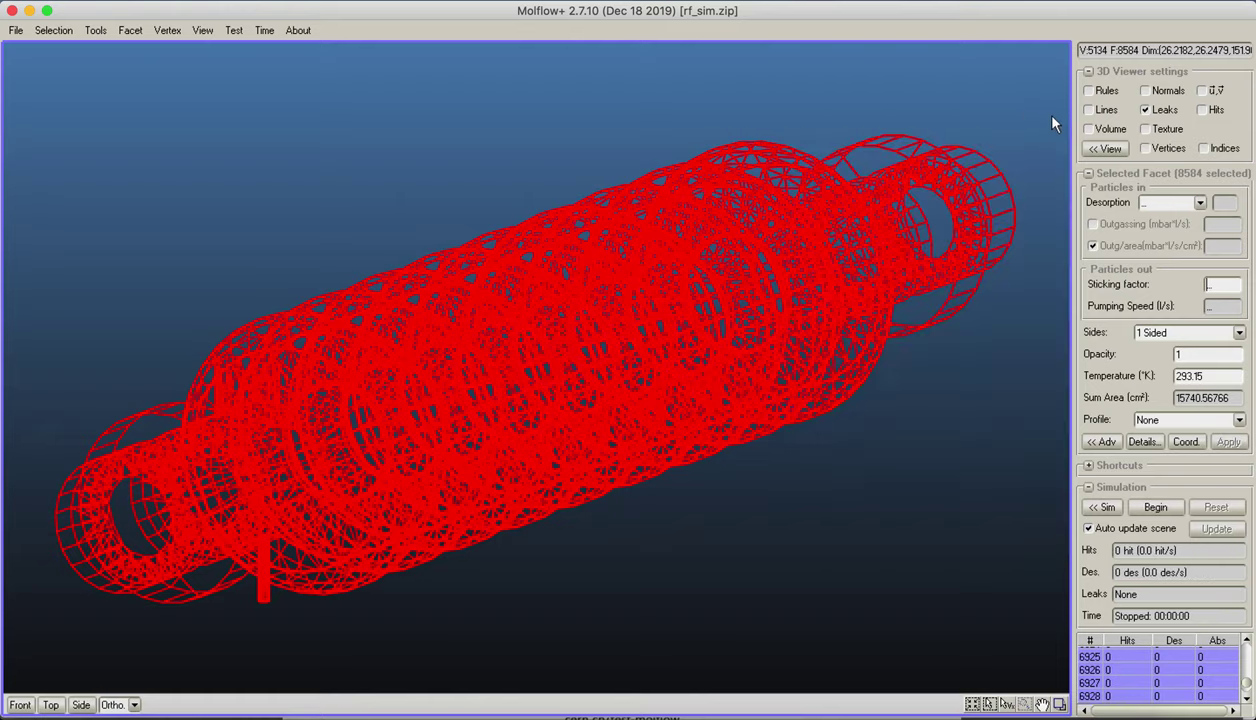
pyautogui.click(1143, 131)
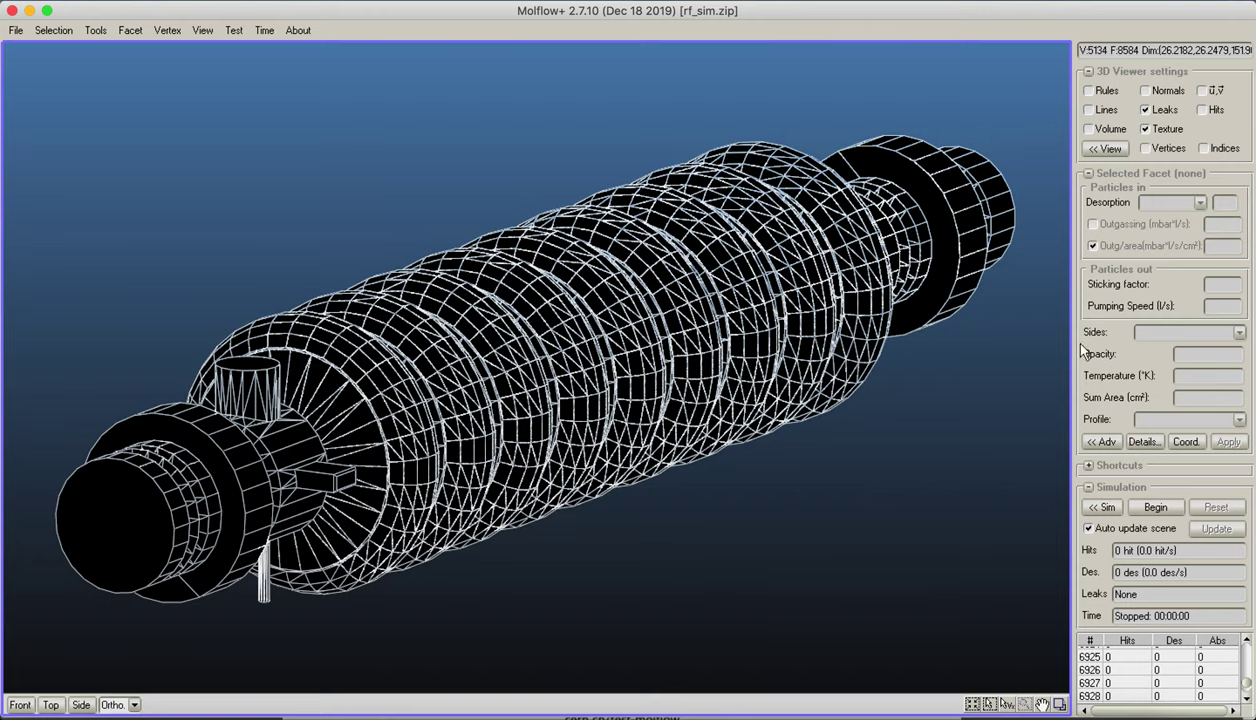
pyautogui.click(1140, 504)
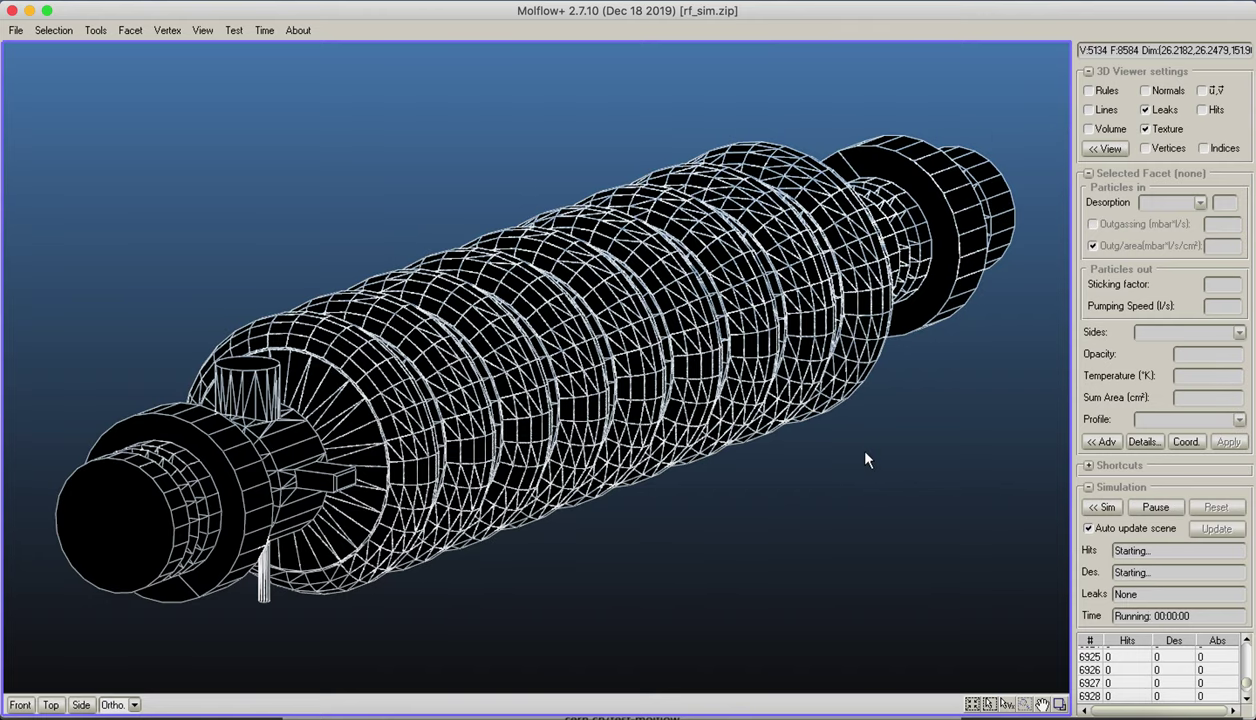
# - Turn the textured cavity to a side view, render it as a solid volume, then rotate it obliquely
pyautogui.moveTo(879, 434); pyautogui.dragTo(760, 455, button='right')
pyautogui.scroll(-3, 466, 400)
pyautogui.scroll(5, 568, 410)
pyautogui.moveTo(716, 405); pyautogui.dragTo(350, 395, button='right')
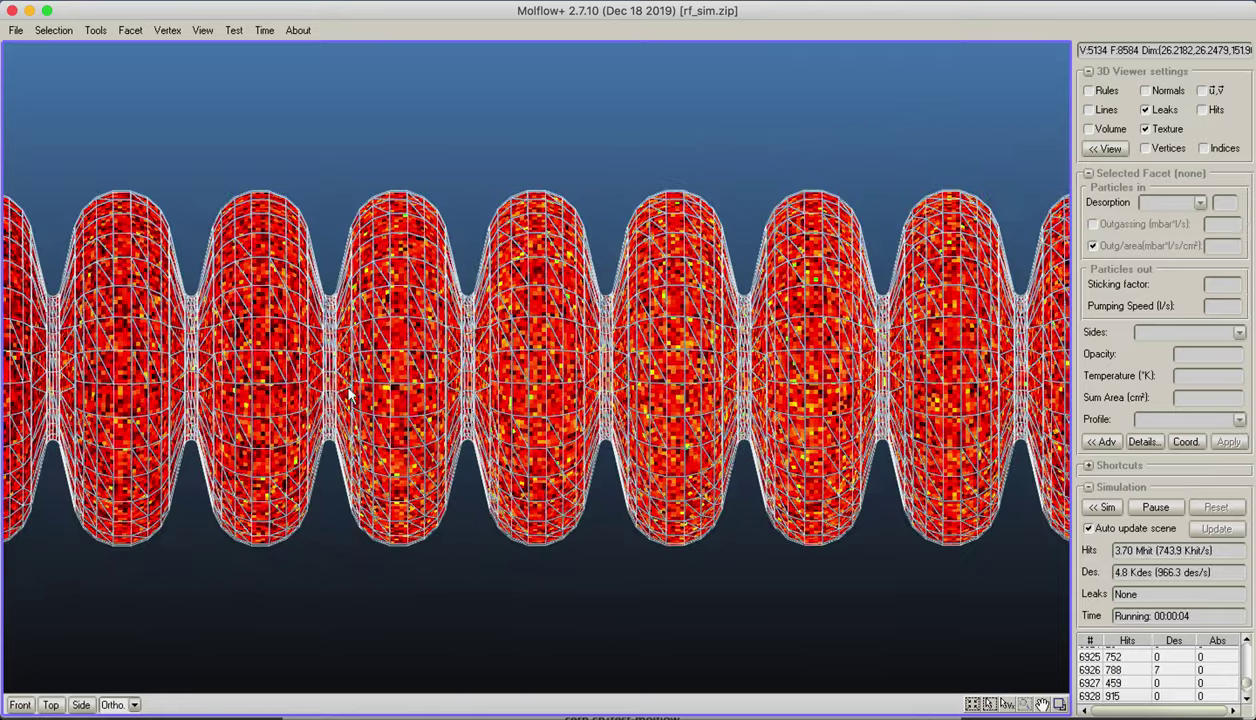
pyautogui.scroll(-3, 360, 396)
pyautogui.scroll(-1, 548, 413)
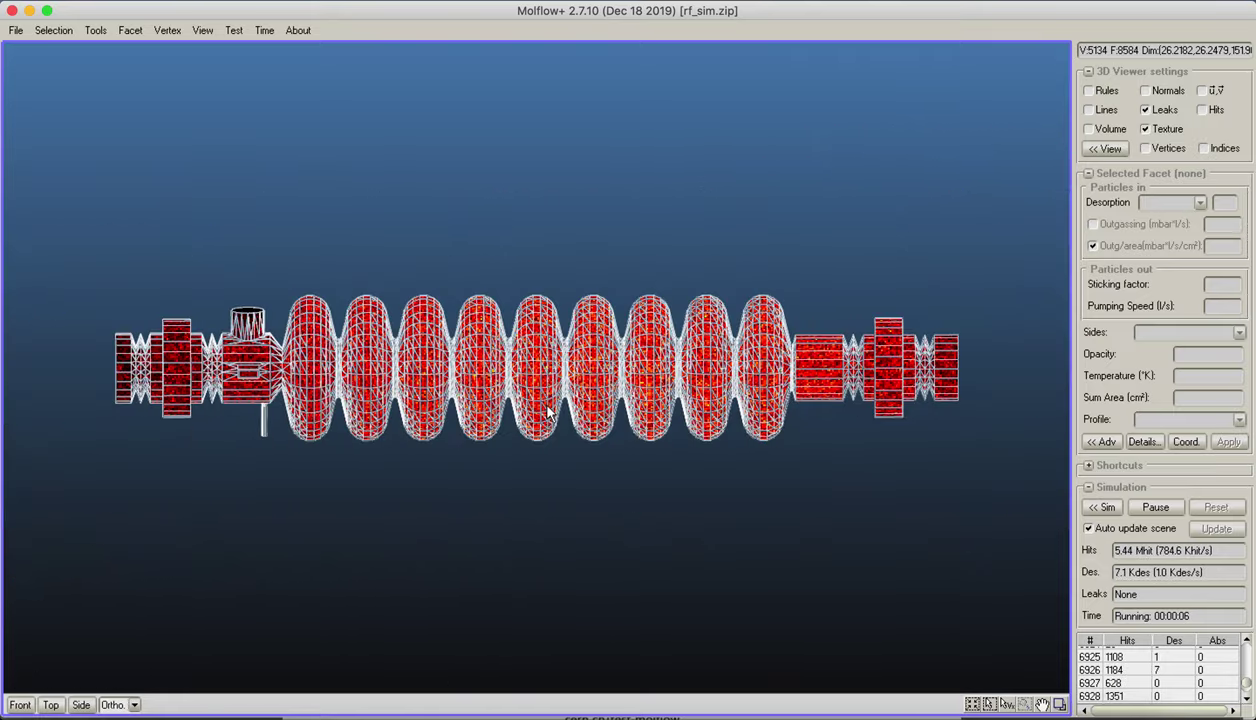
pyautogui.scroll(2, 548, 413)
pyautogui.moveTo(551, 396); pyautogui.dragTo(561, 384, button='middle')
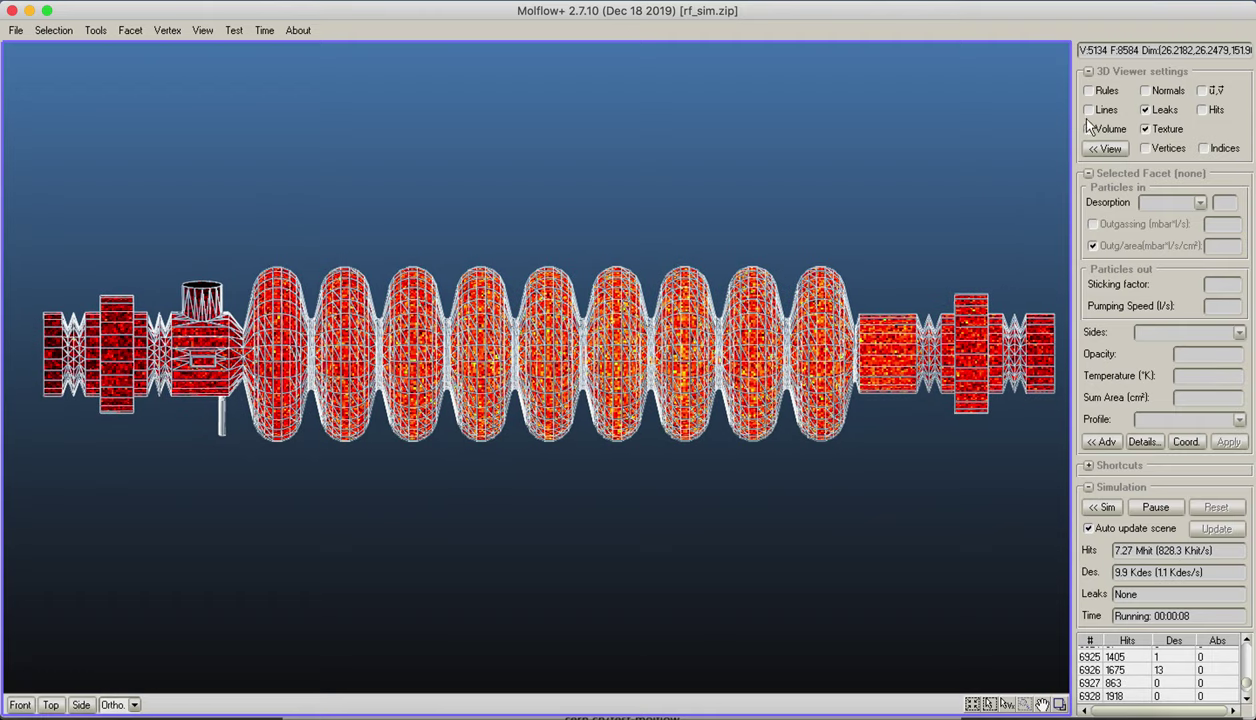
pyautogui.click(1088, 129)
pyautogui.moveTo(744, 300); pyautogui.dragTo(465, 591, button='right')
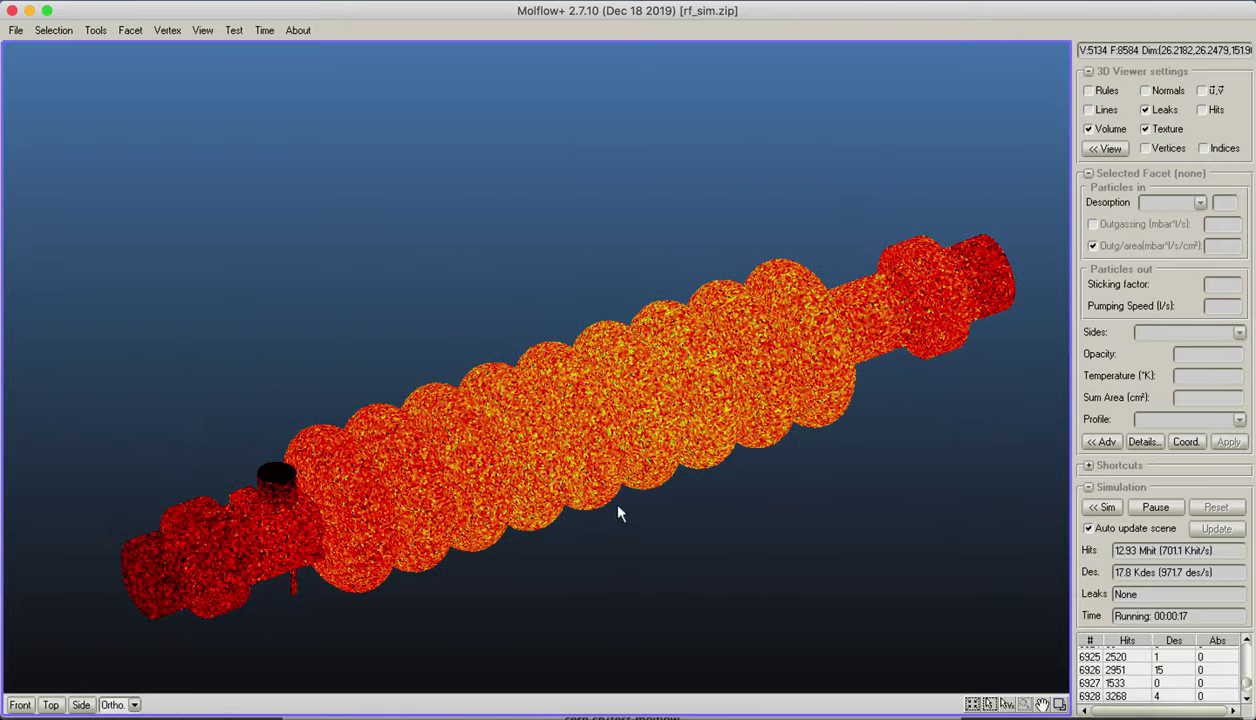
pyautogui.moveTo(620, 510); pyautogui.dragTo(393, 147, button='right')
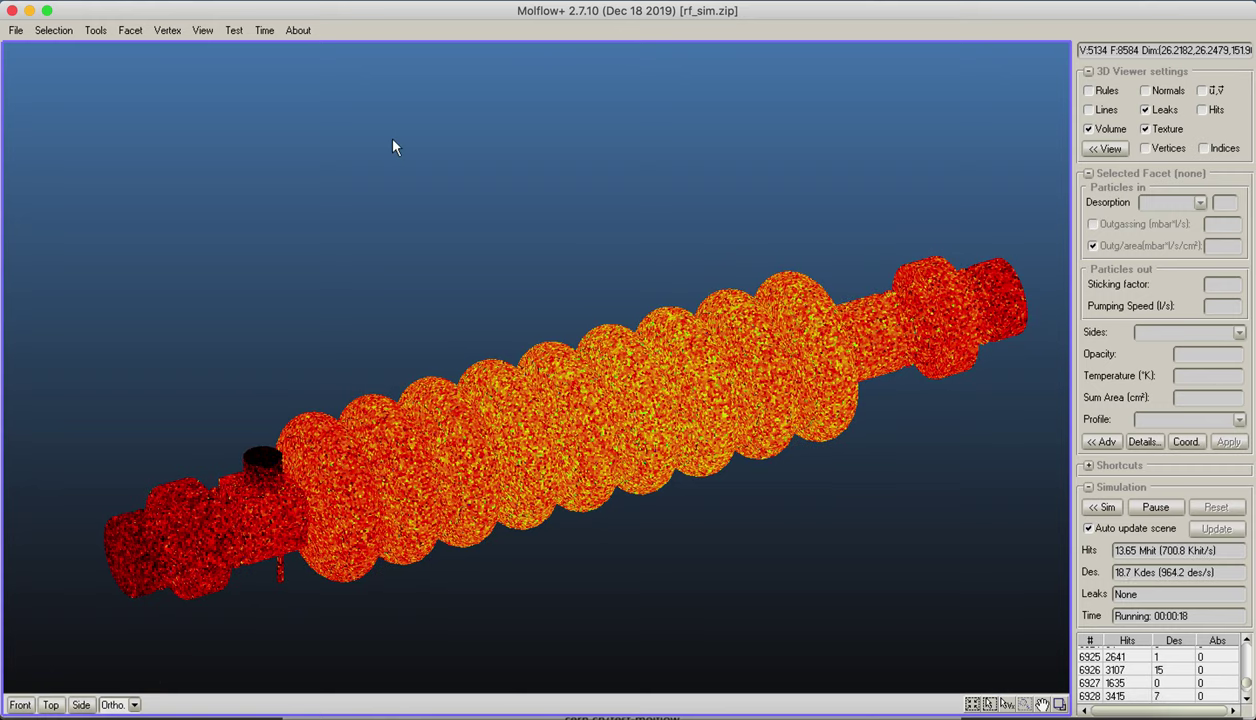
pyautogui.click(95, 30)
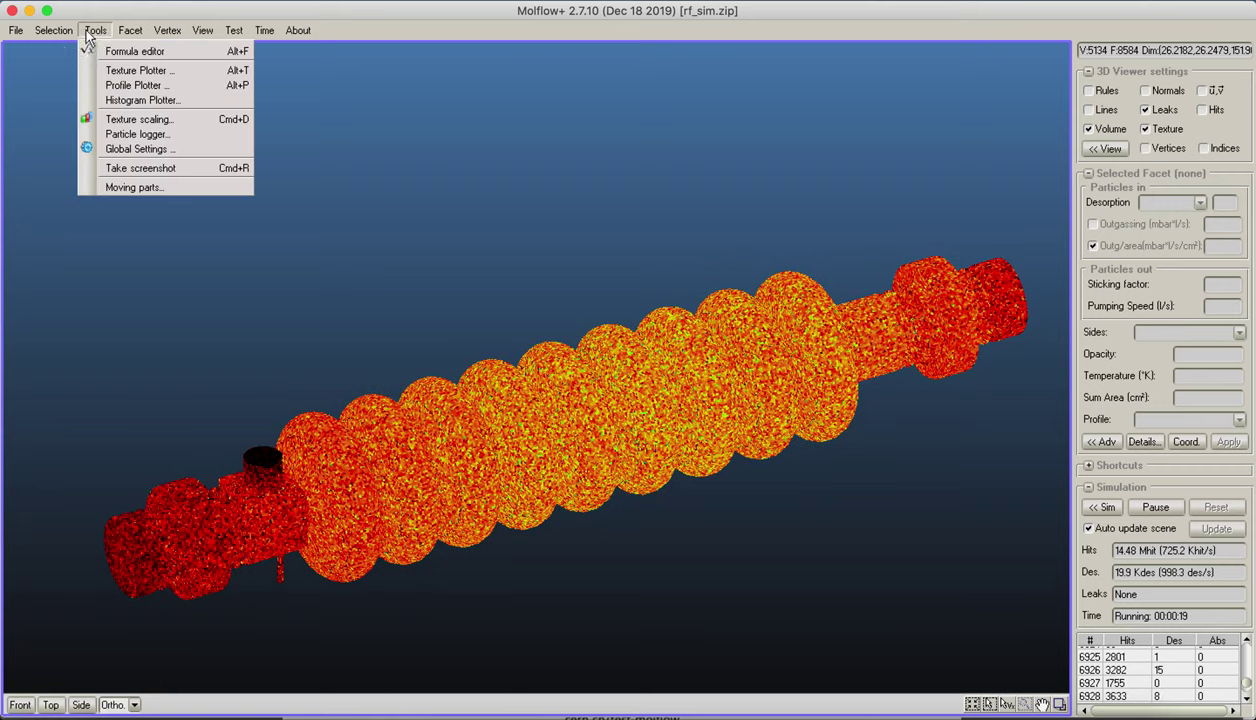
# - In Texture scaling, try greyscale and logarithmic scale, ending with colours on a linear scale
pyautogui.click(232, 128)
pyautogui.moveTo(277, 52); pyautogui.dragTo(313, 100)
pyautogui.moveTo(313, 100); pyautogui.dragTo(470, 230, button='middle')
pyautogui.moveTo(470, 230); pyautogui.dragTo(300, 205, button='right')
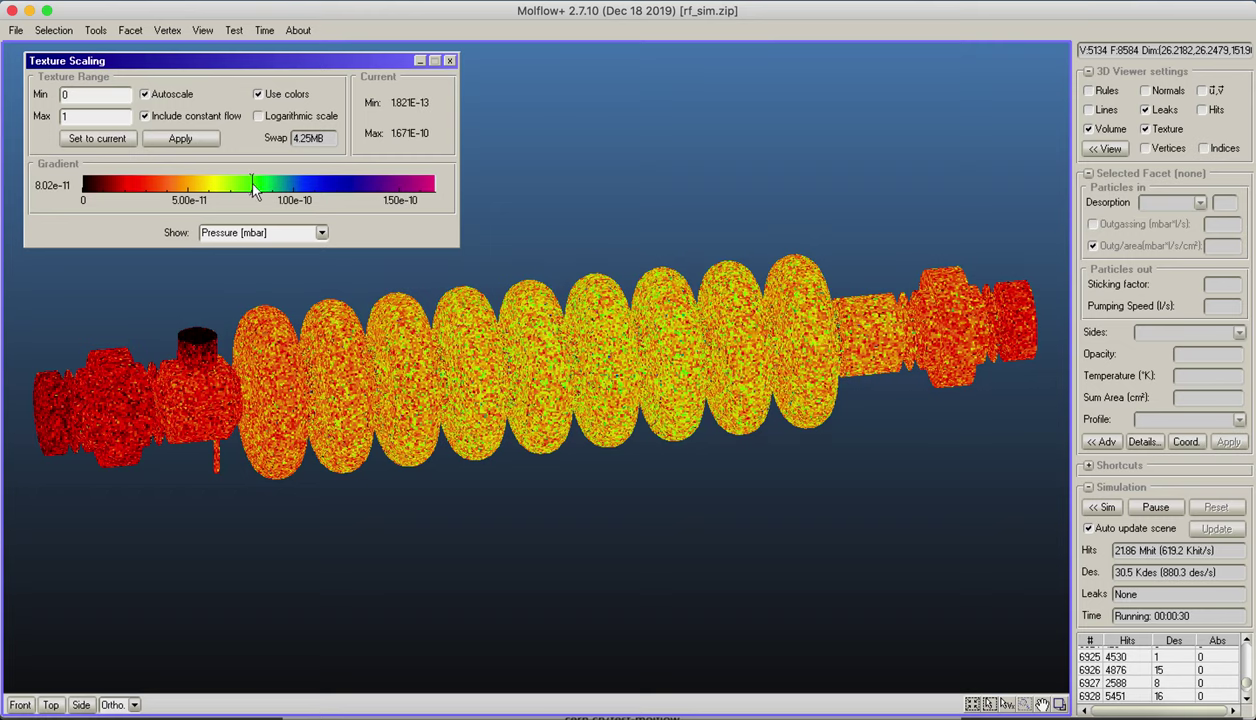
pyautogui.click(262, 97)
pyautogui.click(262, 96)
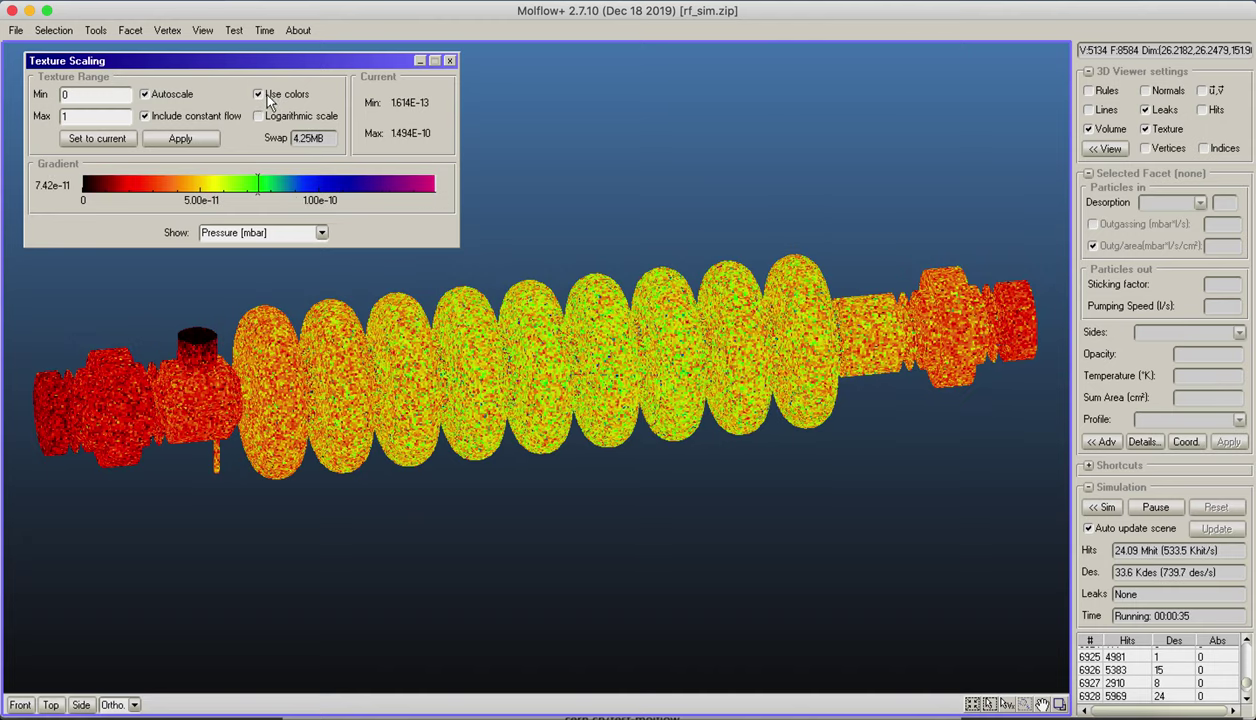
pyautogui.click(260, 96)
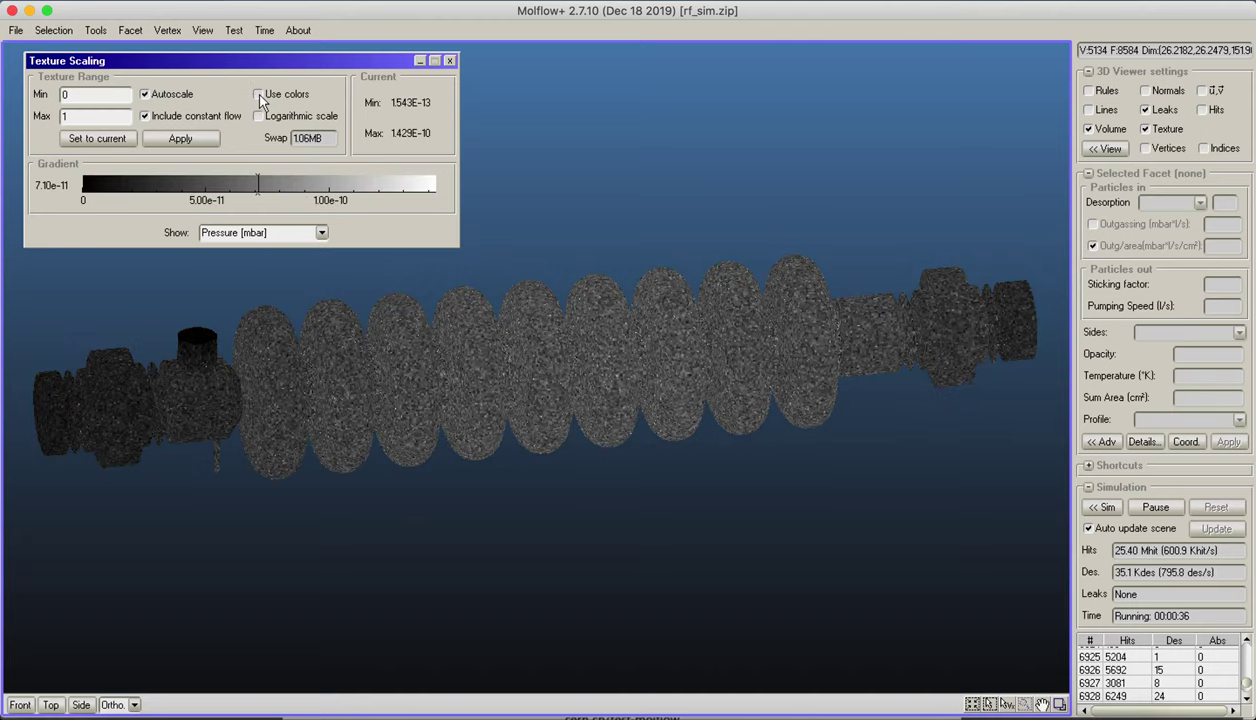
pyautogui.click(260, 96)
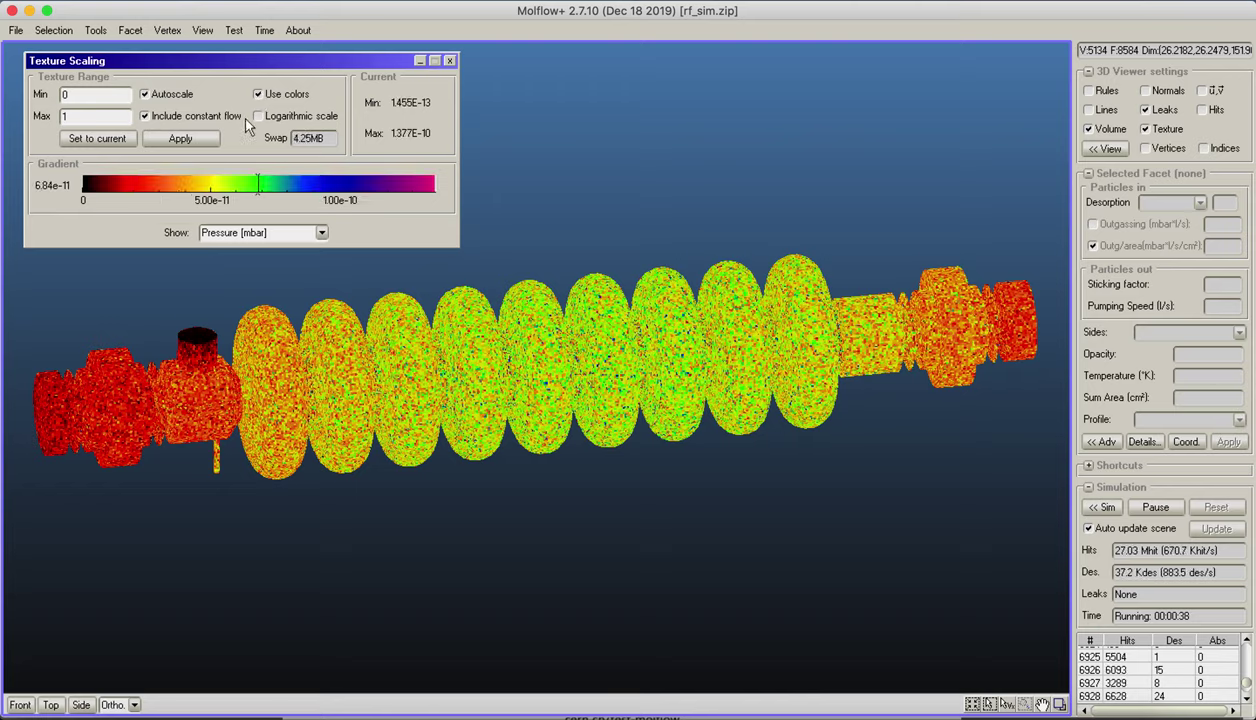
pyautogui.click(259, 117)
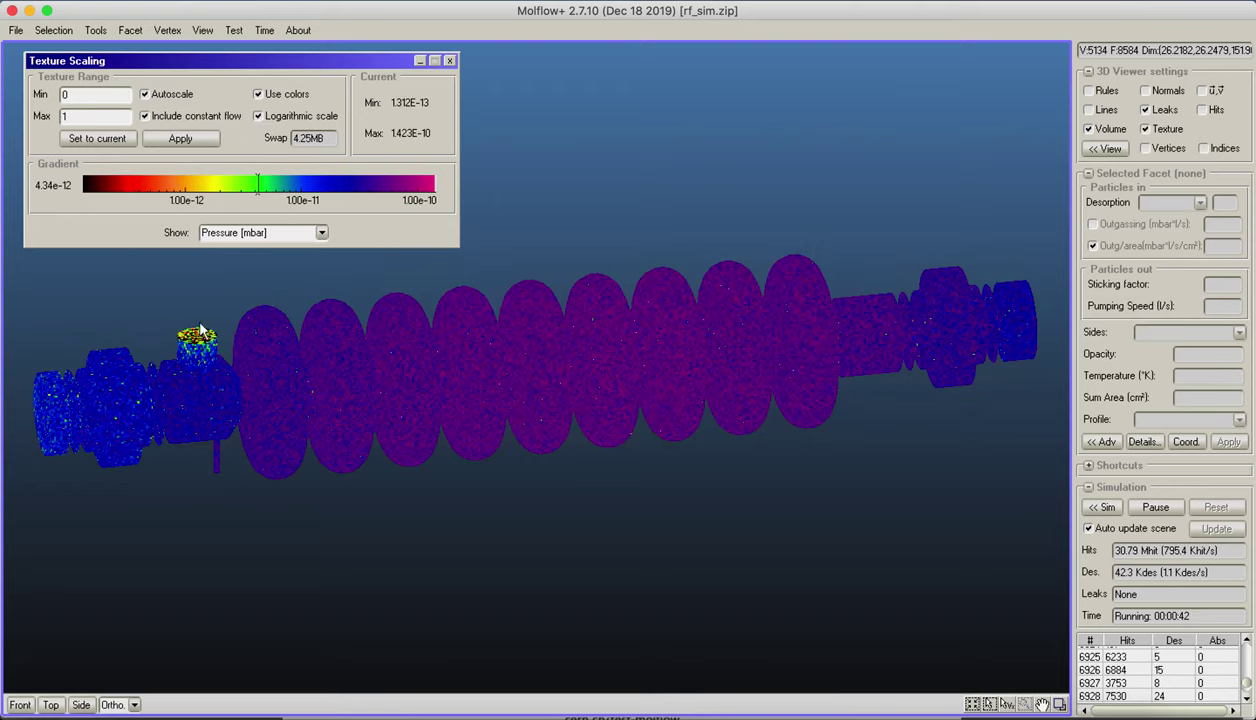
pyautogui.click(259, 117)
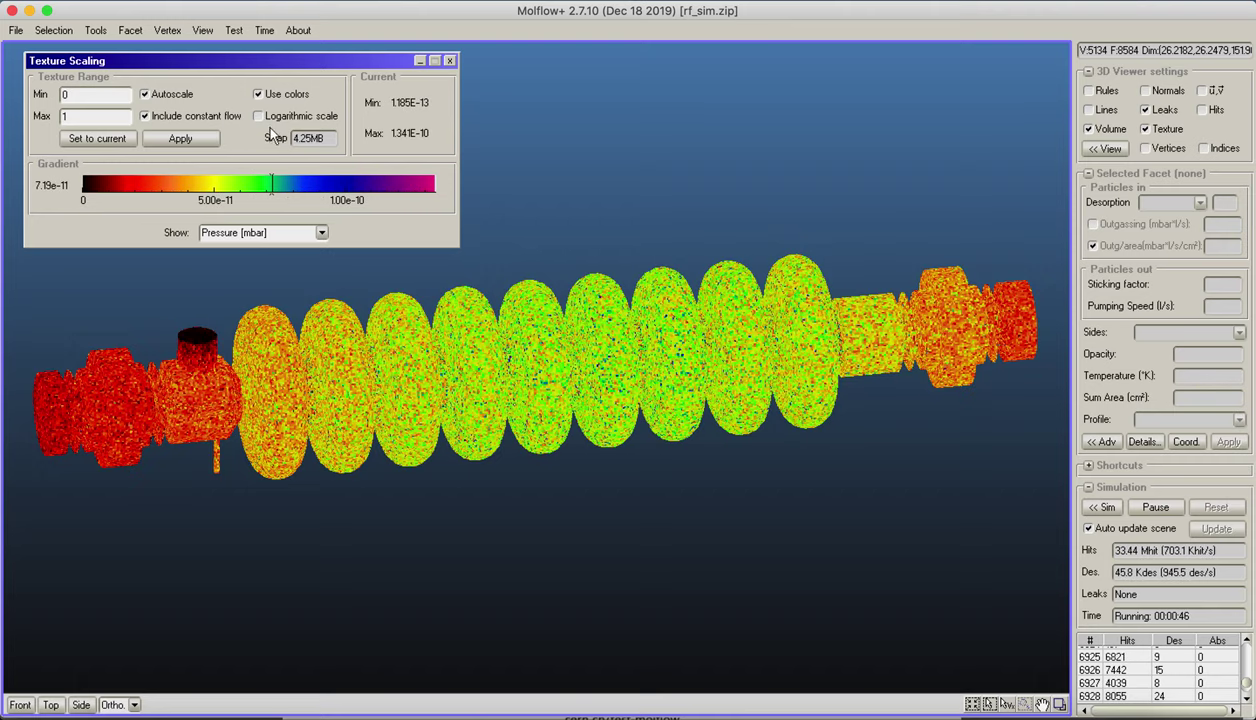
# - Display Impingement rate, then Particle density on a log scale, then switch back to Pressure [mbar]
pyautogui.click(322, 232)
pyautogui.click(302, 267)
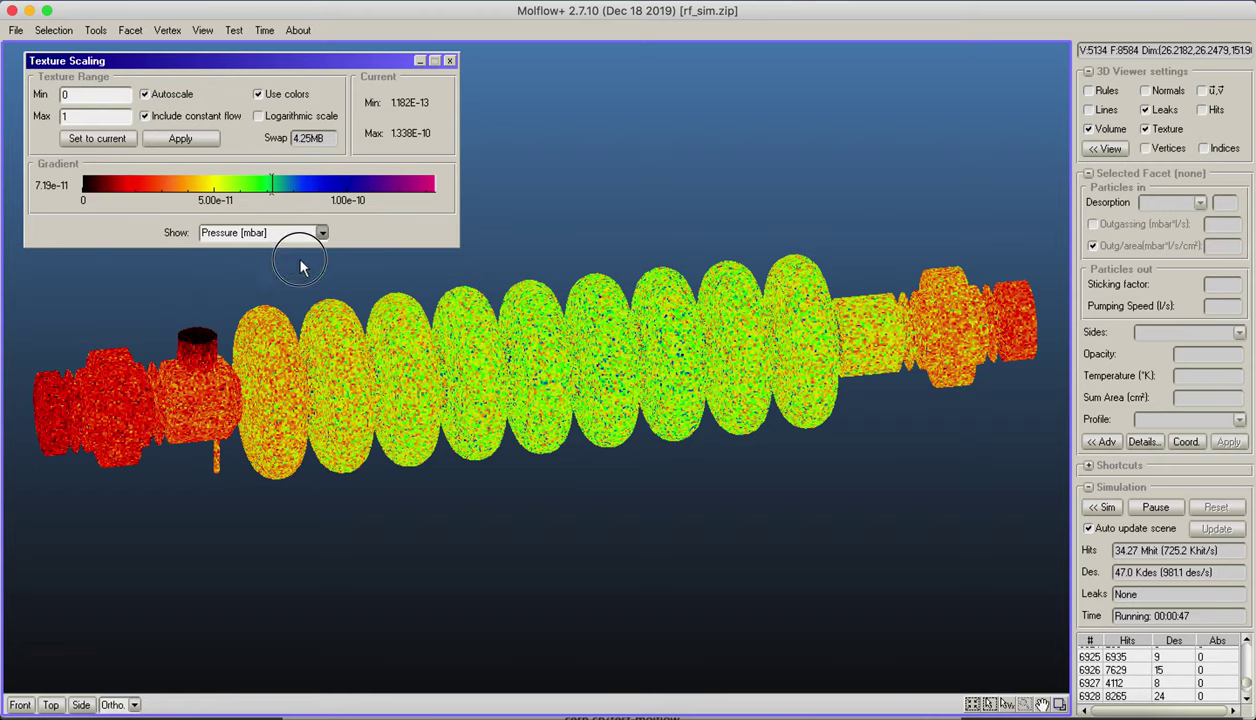
pyautogui.click(322, 233)
pyautogui.click(290, 276)
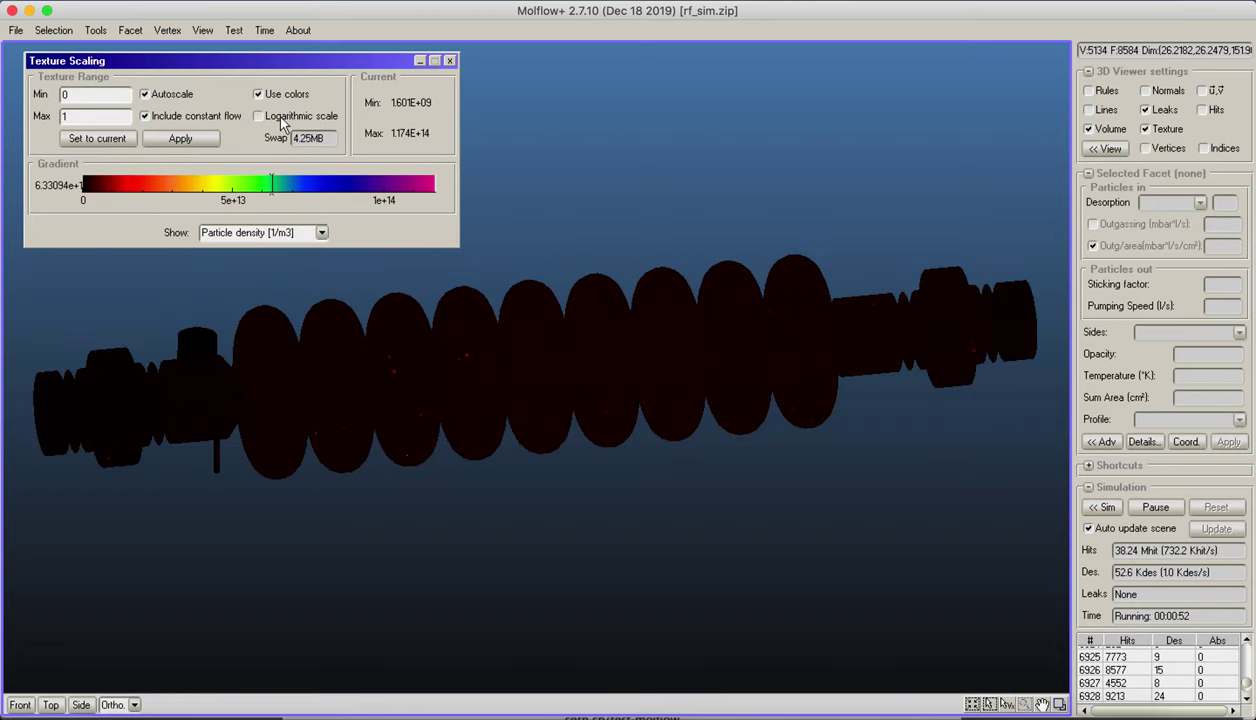
pyautogui.click(274, 116)
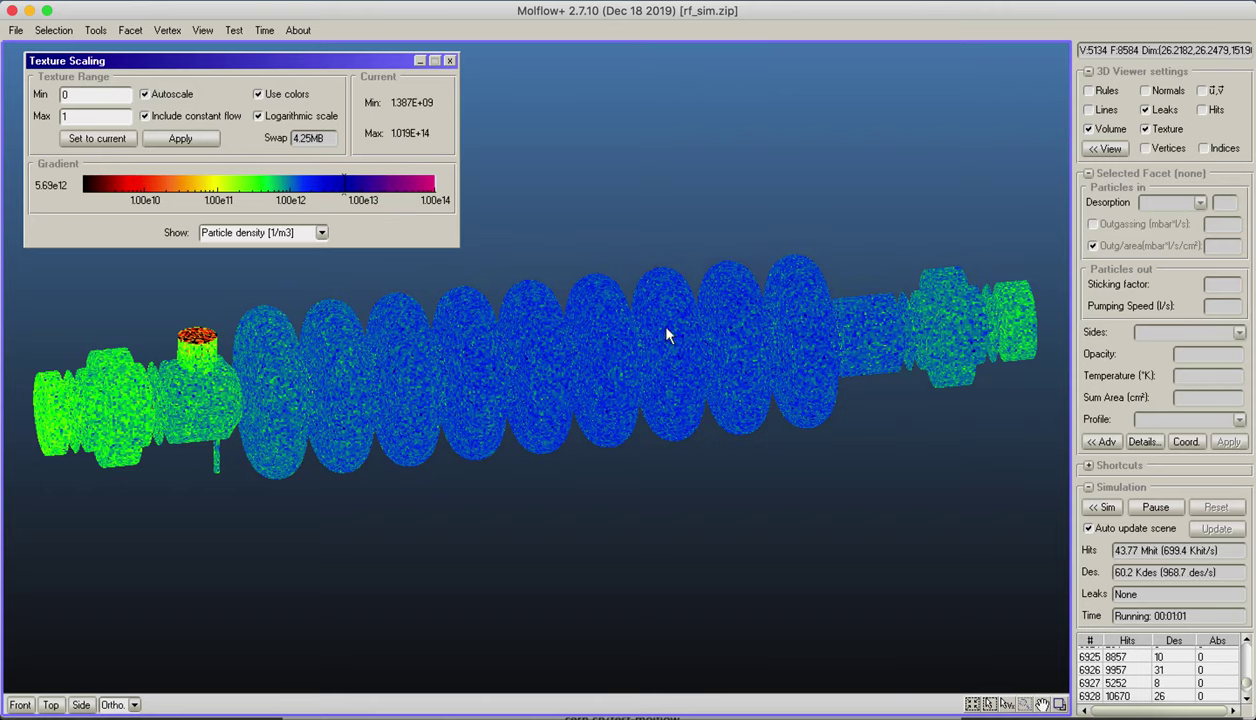
pyautogui.moveTo(653, 320); pyautogui.dragTo(463, 289, button='right')
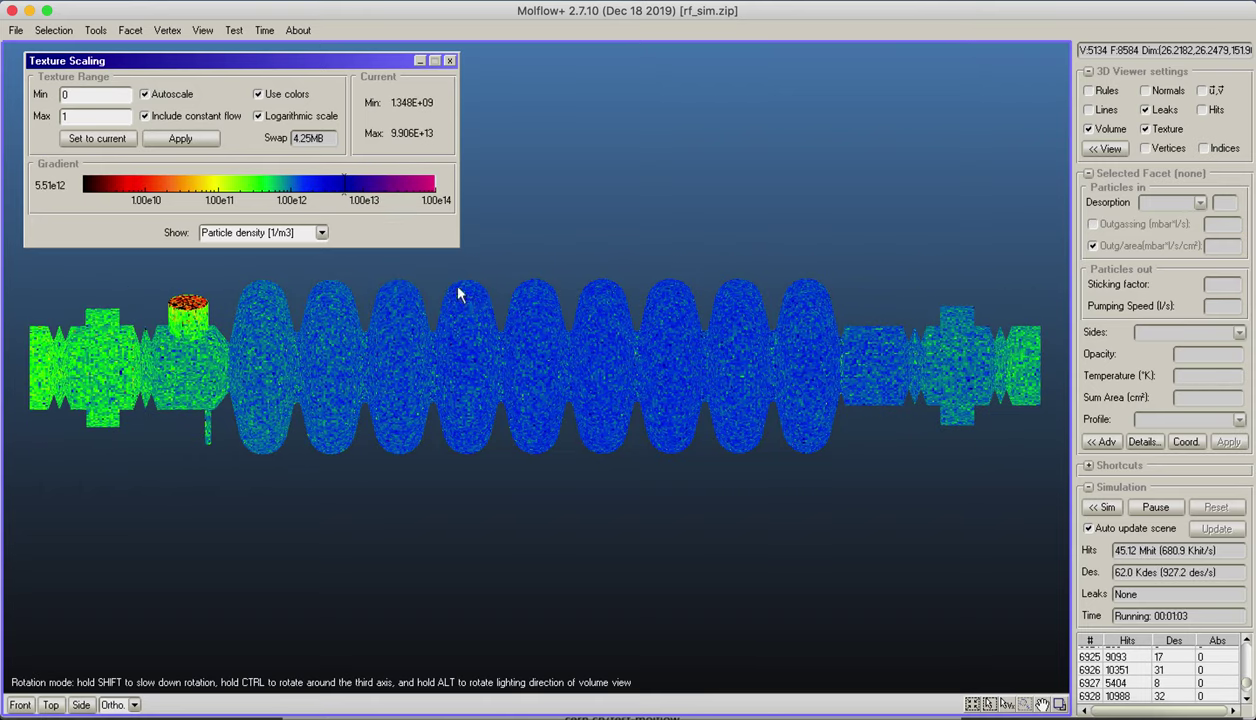
pyautogui.click(321, 232)
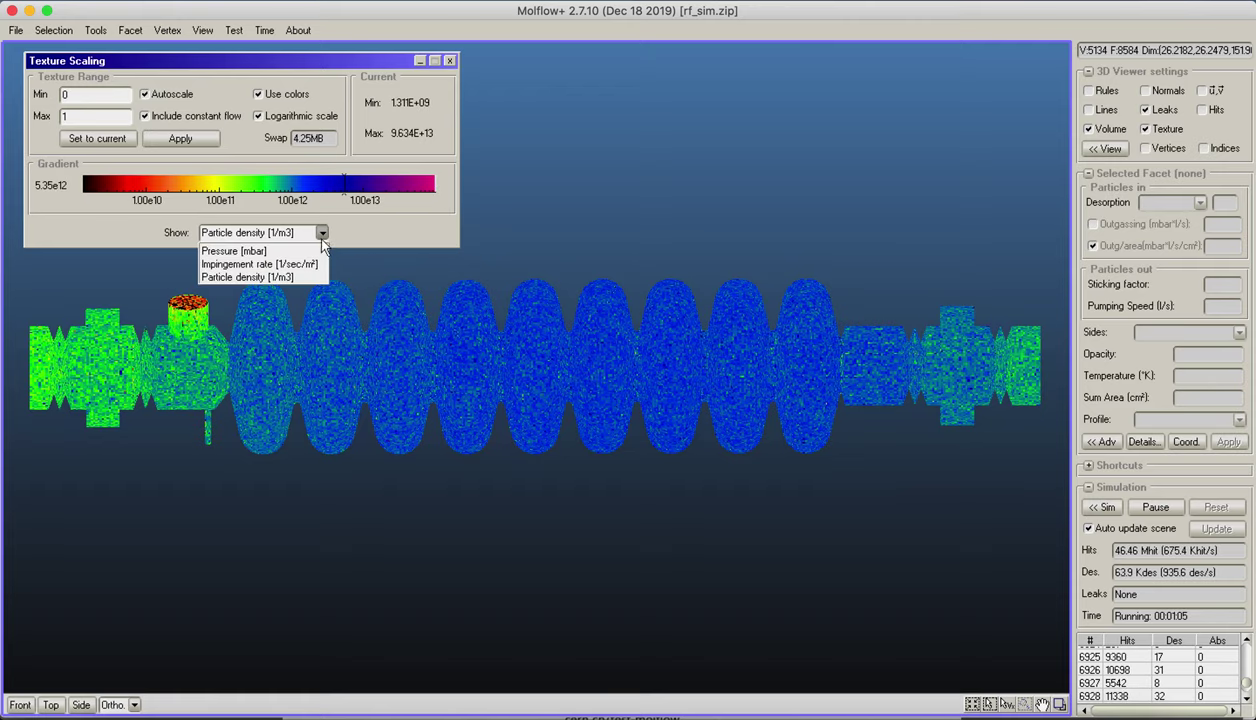
pyautogui.click(313, 251)
pyautogui.rightClick(621, 232)
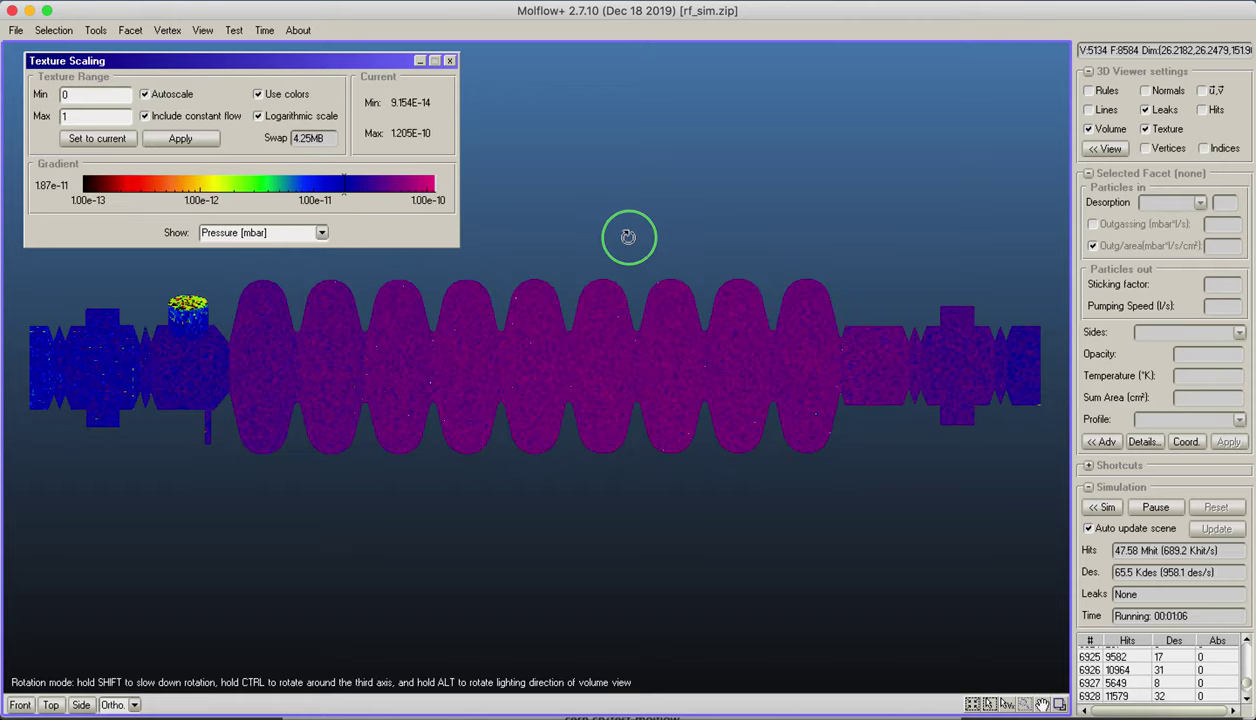
# - Set pressure to a linear scale, pause at 50.25 Mhit, and box-select one cavity cell's 851 facets
pyautogui.click(299, 125)
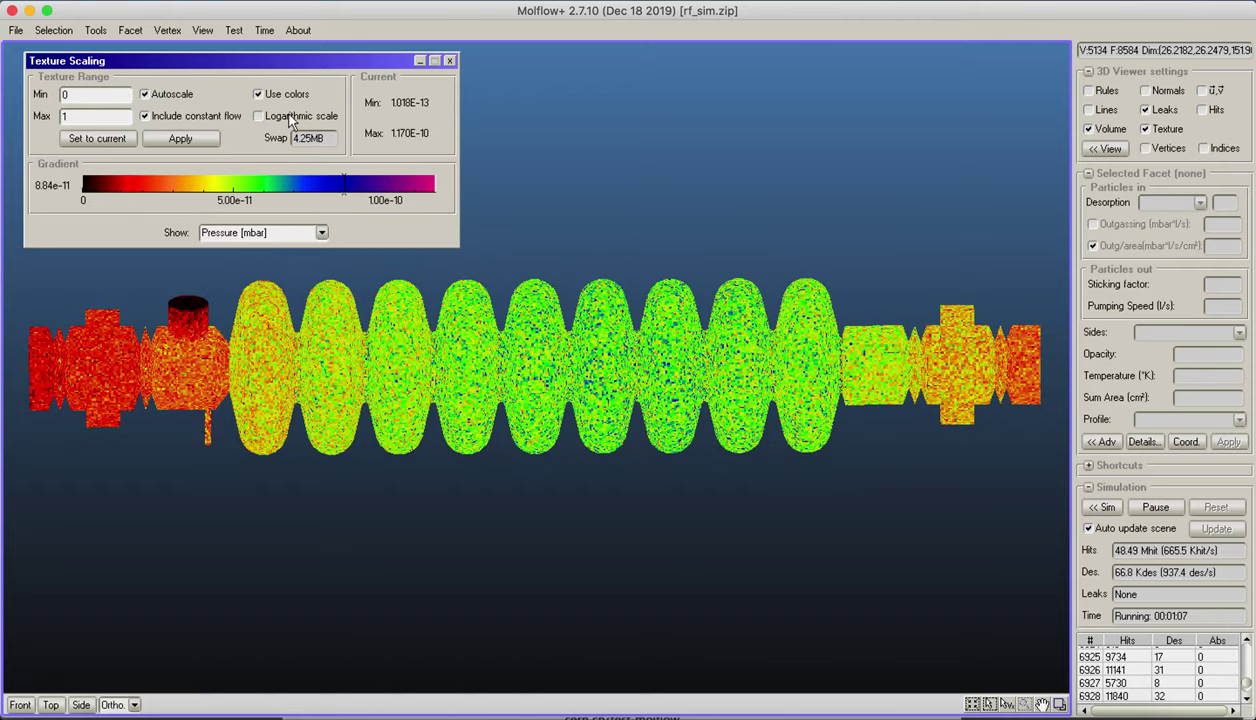
pyautogui.click(1160, 510)
pyautogui.moveTo(292, 445); pyautogui.dragTo(278, 188, button='right')
pyautogui.scroll(5, 680, 318)
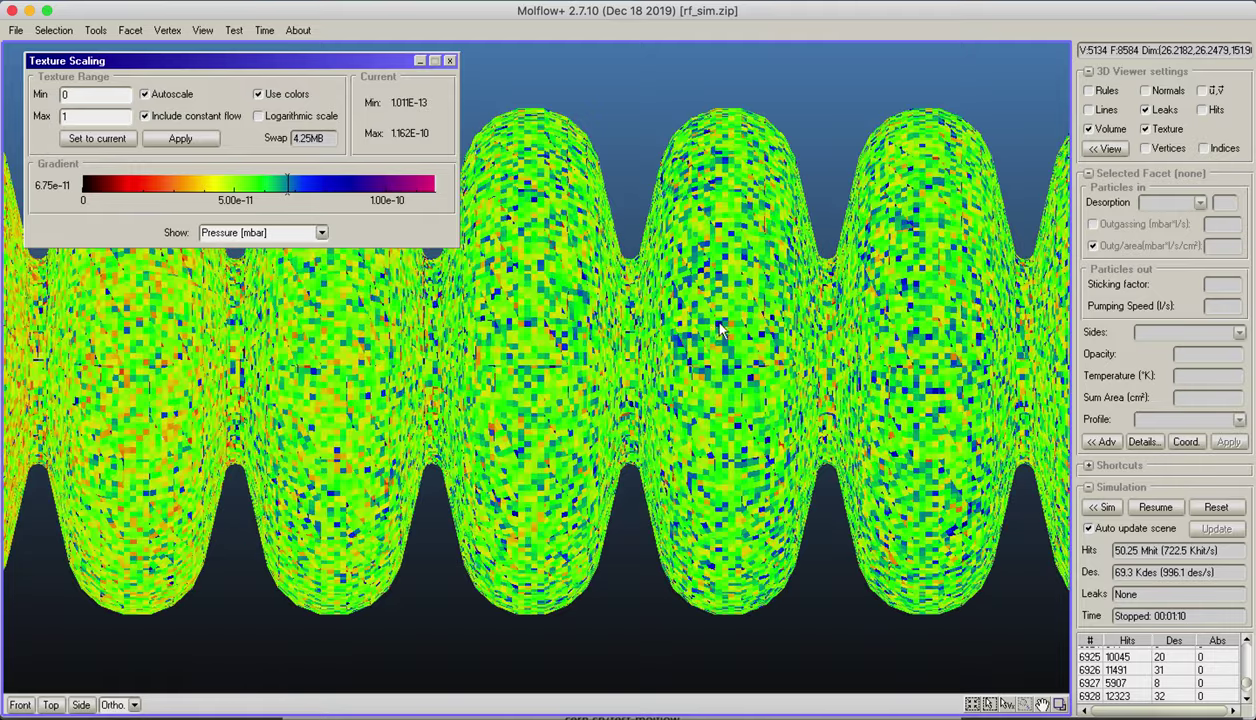
pyautogui.moveTo(680, 320); pyautogui.dragTo(745, 295, button='middle')
pyautogui.moveTo(722, 268); pyautogui.dragTo(784, 275, button='right')
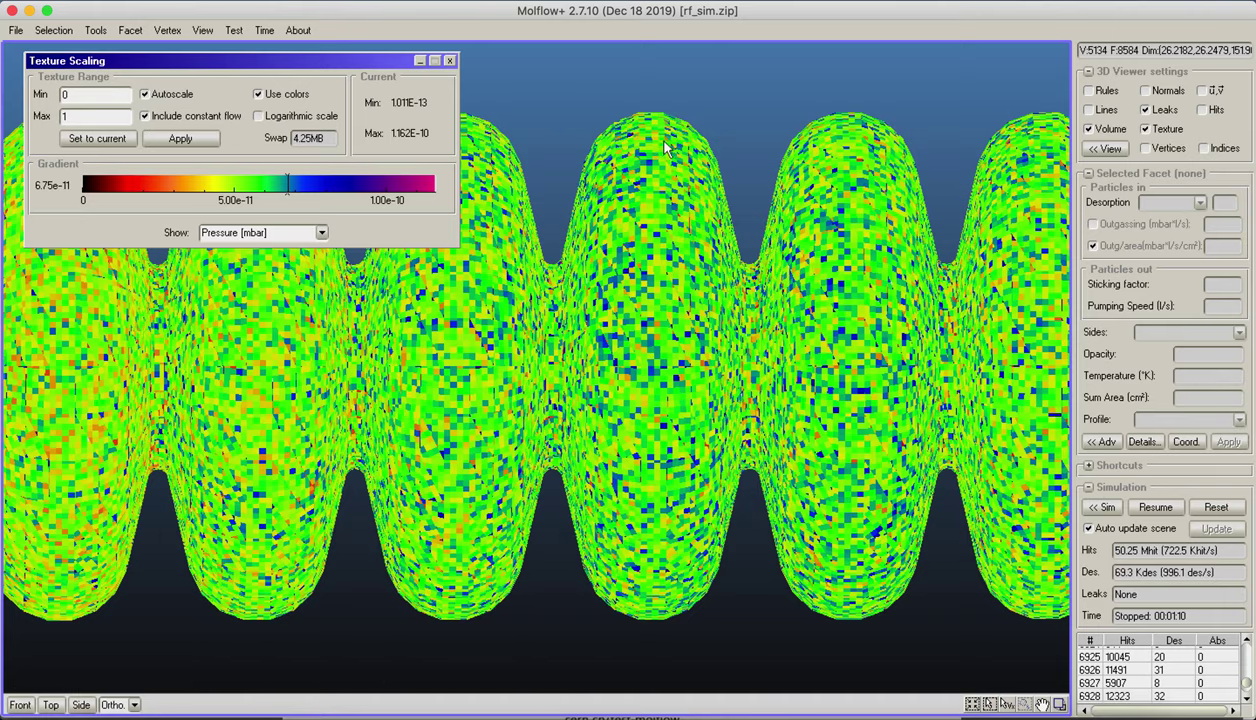
pyautogui.moveTo(667, 148); pyautogui.dragTo(615, 245, button='right')
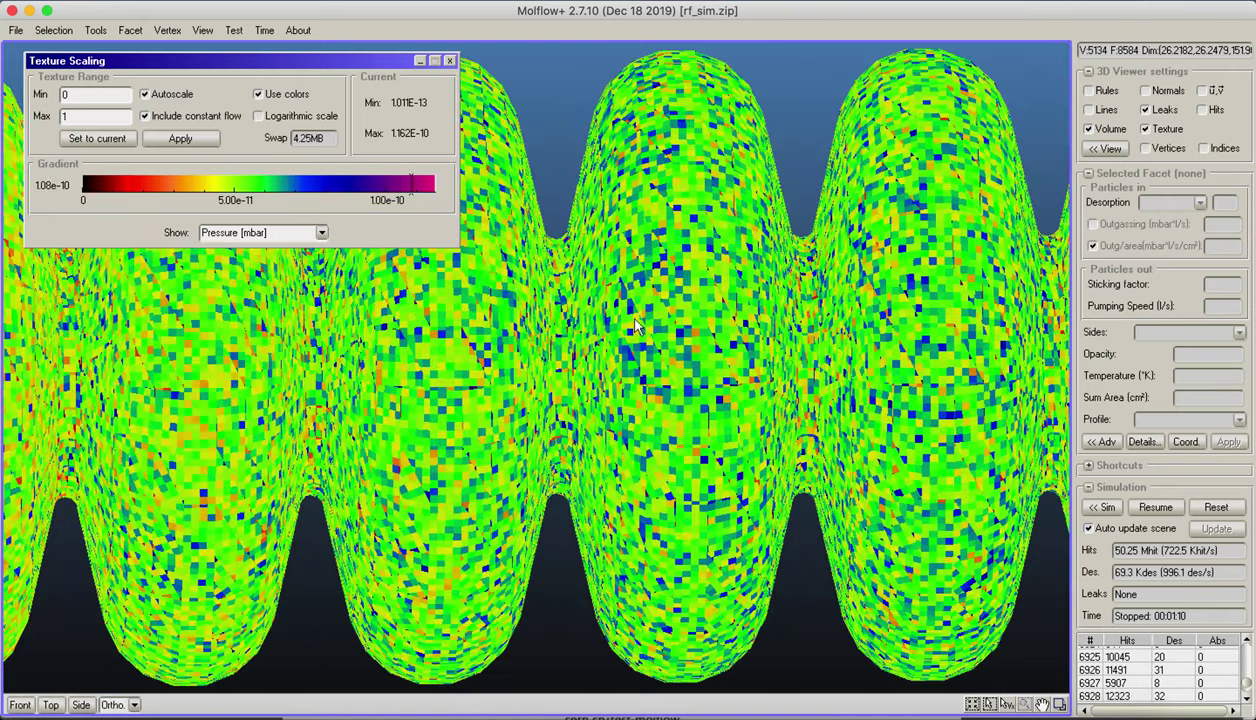
pyautogui.scroll(-2, 686, 289)
pyautogui.moveTo(557, 92); pyautogui.dragTo(754, 650)
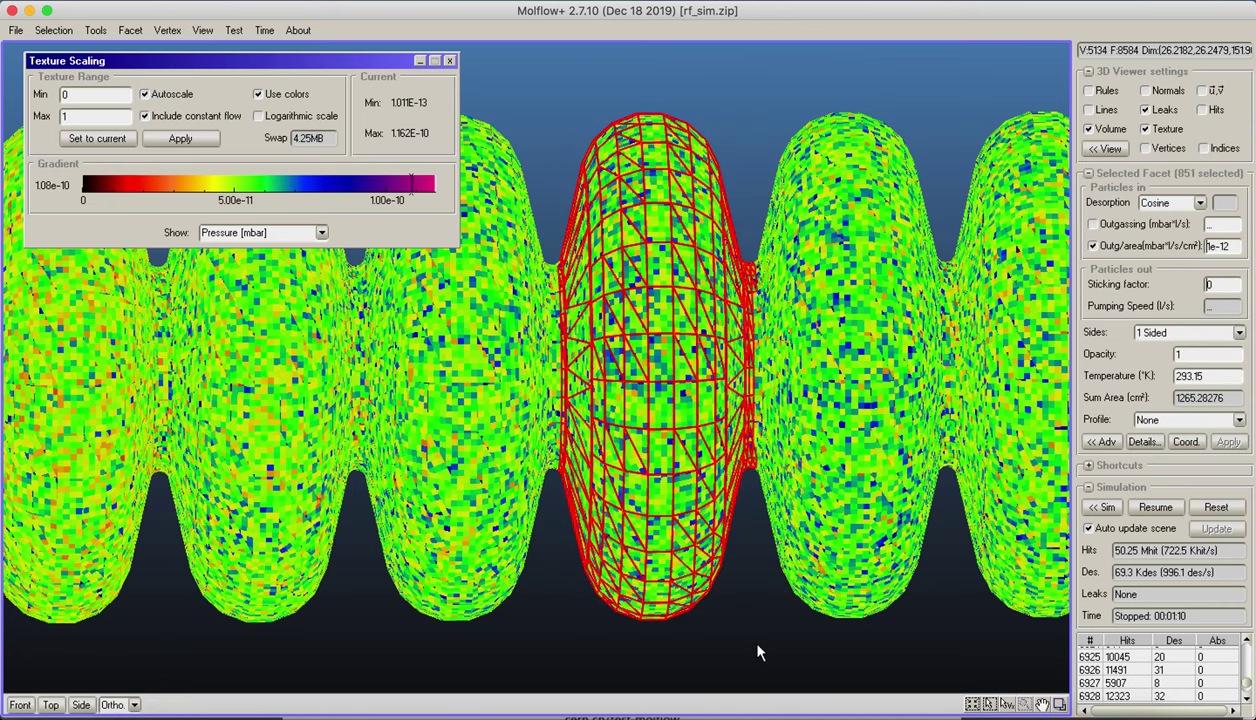
# - Give the selected cavity cell a 10 cells/cm texture, applying and confirming the geometry change
pyautogui.click(1100, 443)
pyautogui.moveTo(861, 186); pyautogui.dragTo(811, 192)
pyautogui.write('10')
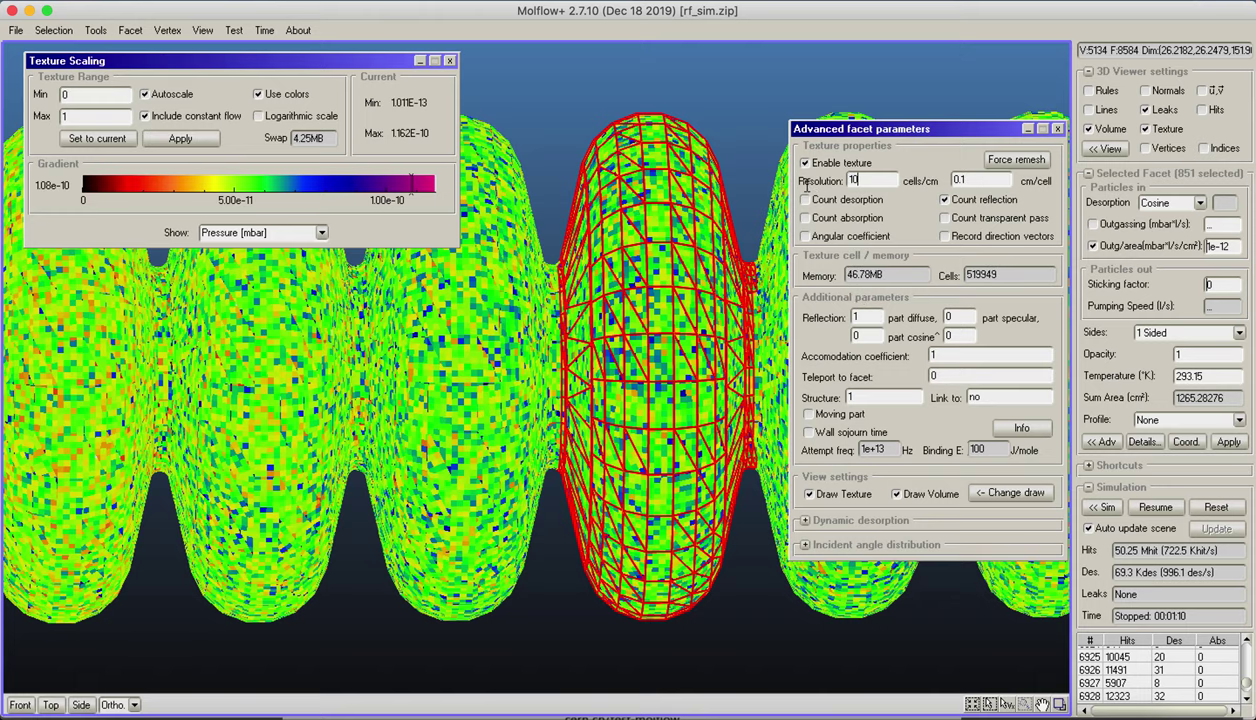
pyautogui.click(1225, 443)
pyautogui.click(585, 405)
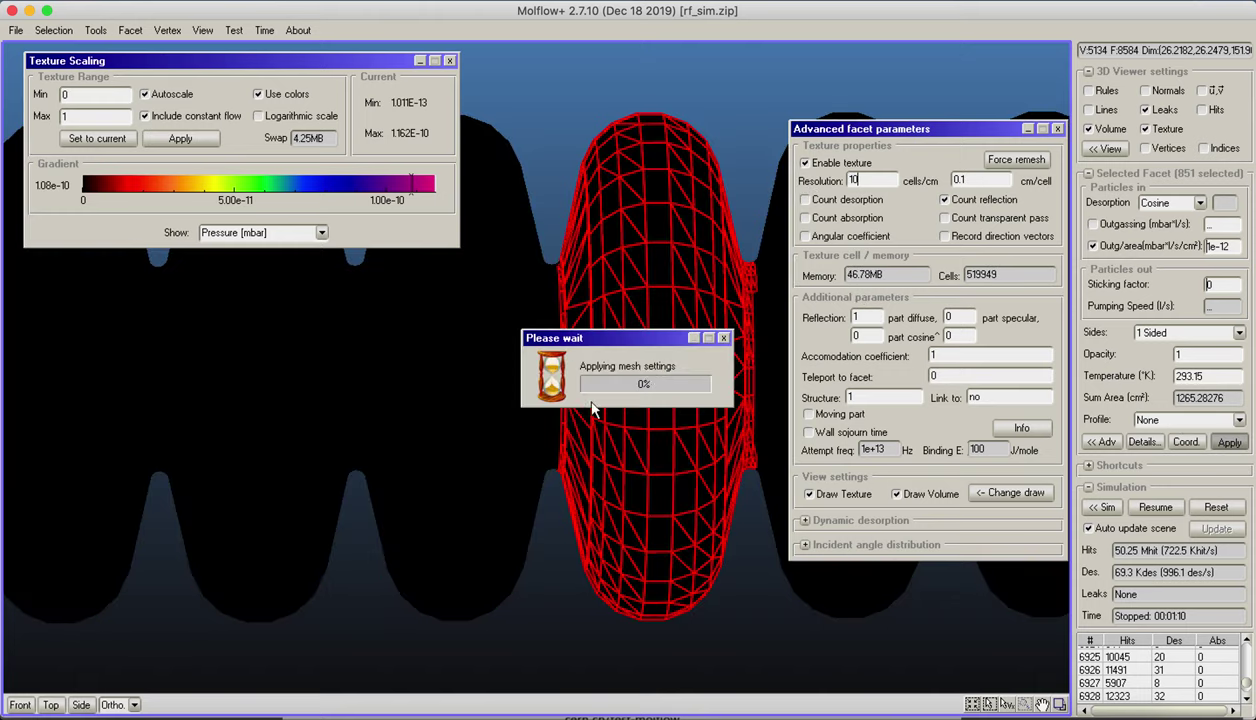
pyautogui.click(1059, 130)
# - Give the neighbouring cell's 901 facets a 1 cell/cm texture, deselect, and restart the simulation
pyautogui.moveTo(872, 100); pyautogui.dragTo(817, 116, button='middle')
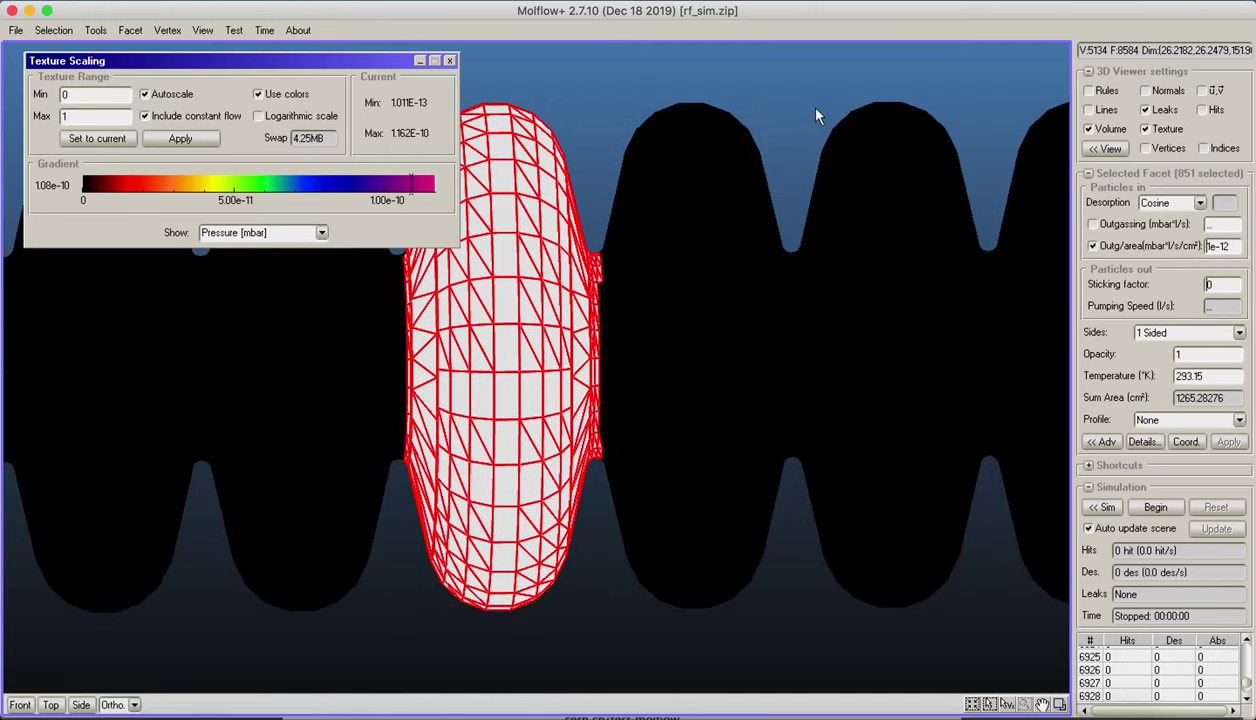
pyautogui.moveTo(817, 116)
pyautogui.mouseDown(button='right')
pyautogui.moveTo(810, 104)
pyautogui.moveTo(737, 107)
pyautogui.moveTo(797, 104)
pyautogui.mouseUp(button='right')
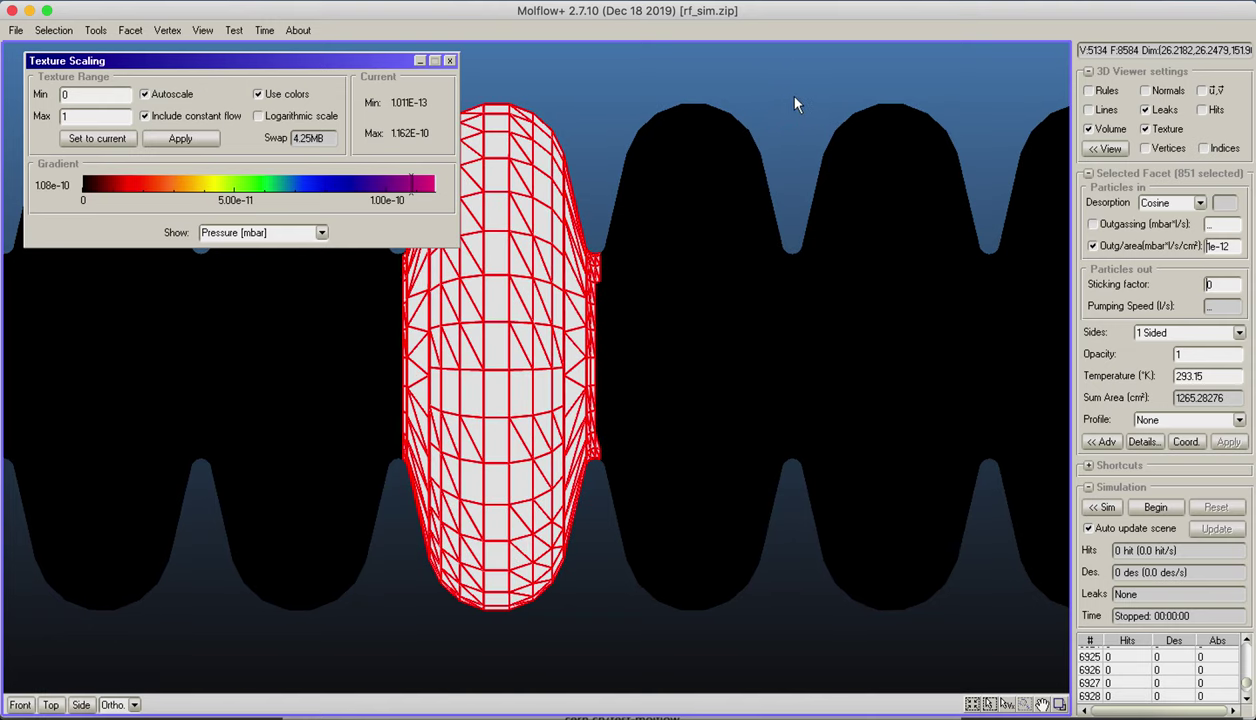
pyautogui.moveTo(798, 98); pyautogui.dragTo(597, 648)
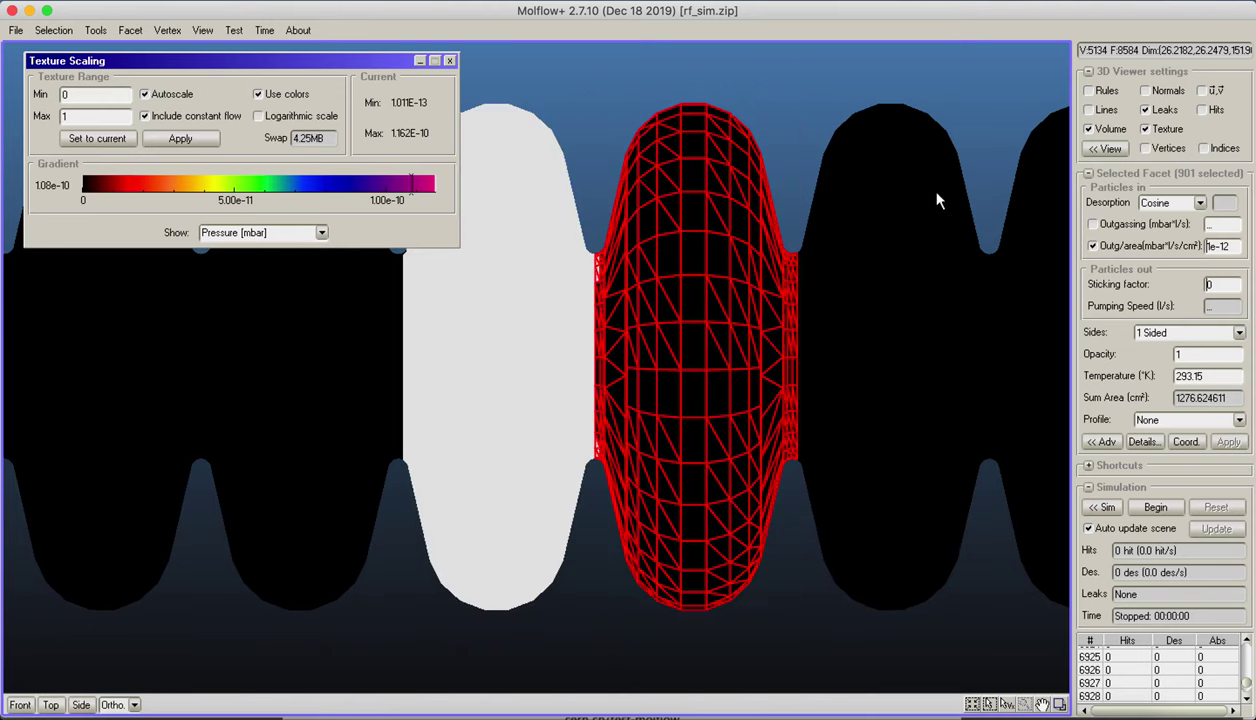
pyautogui.click(1101, 441)
pyautogui.click(872, 180)
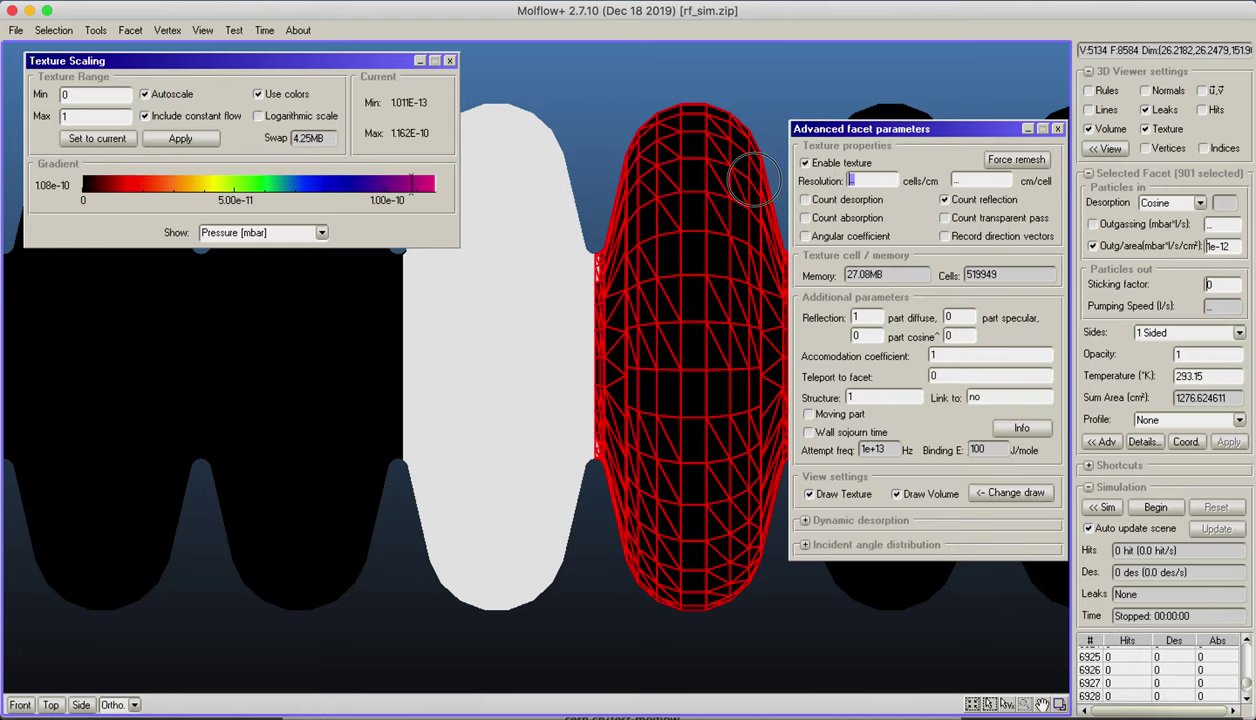
pyautogui.write('1')
pyautogui.click(1228, 443)
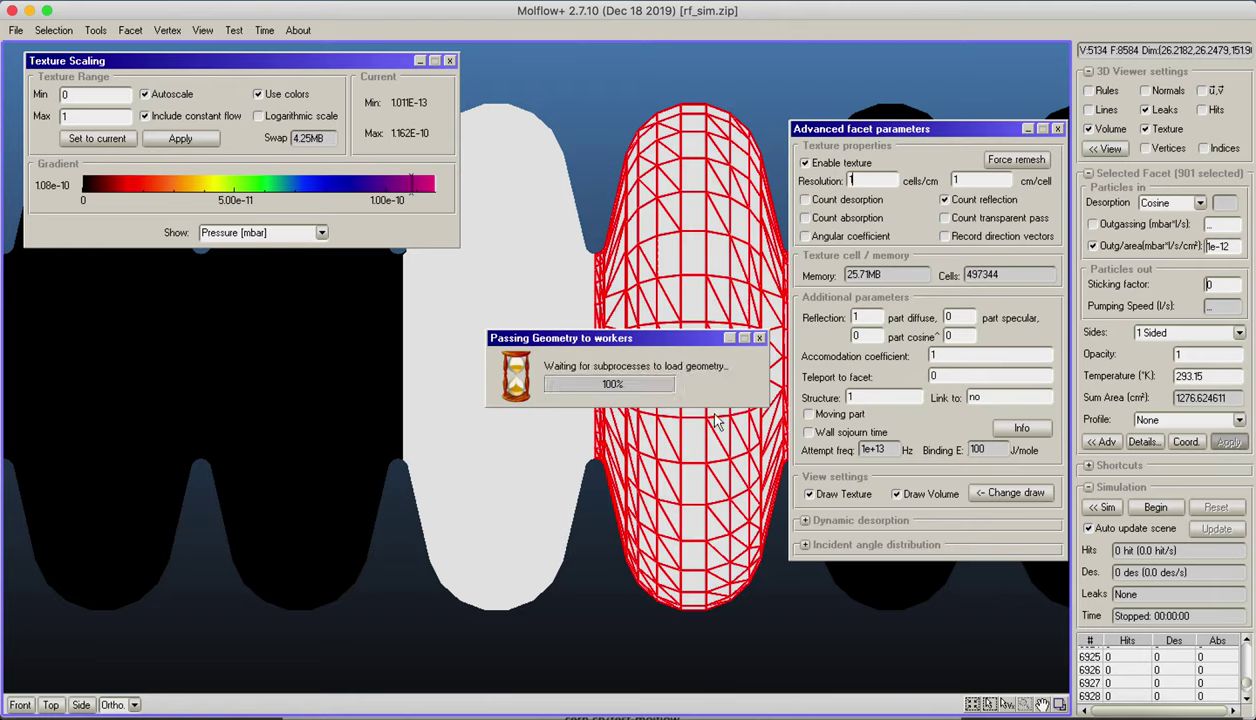
pyautogui.click(1057, 129)
pyautogui.click(979, 88)
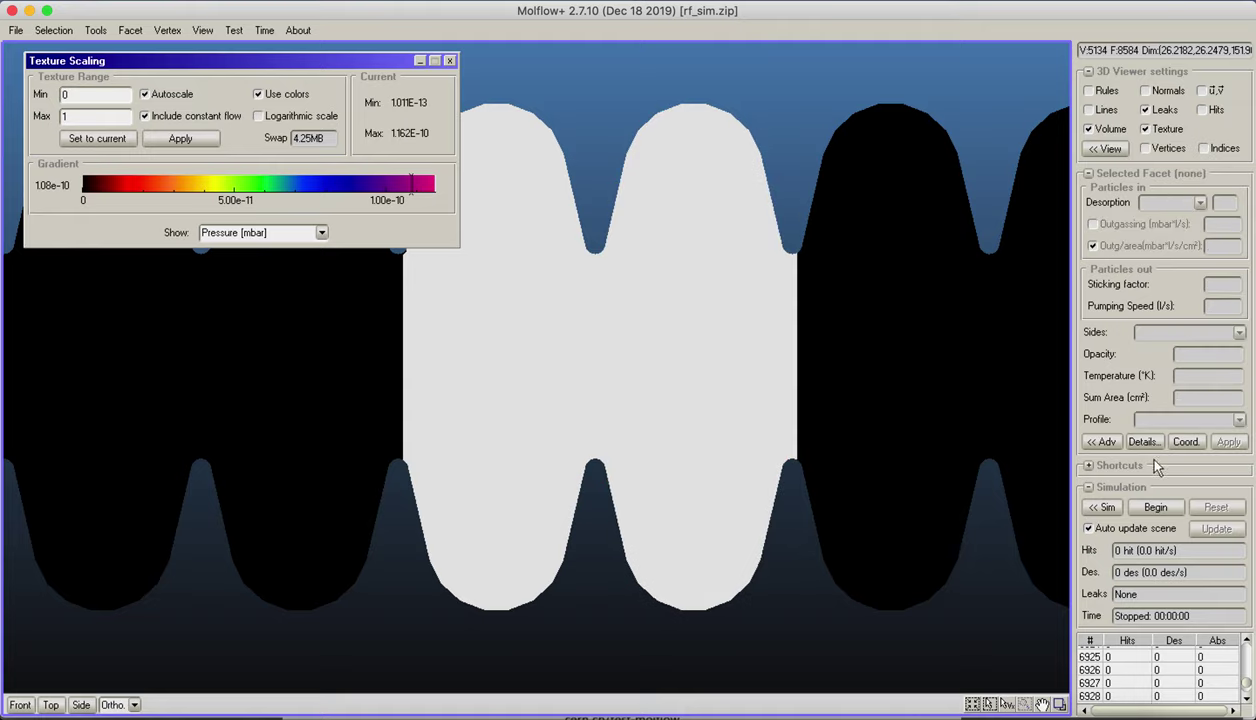
pyautogui.click(1175, 510)
pyautogui.click(441, 62)
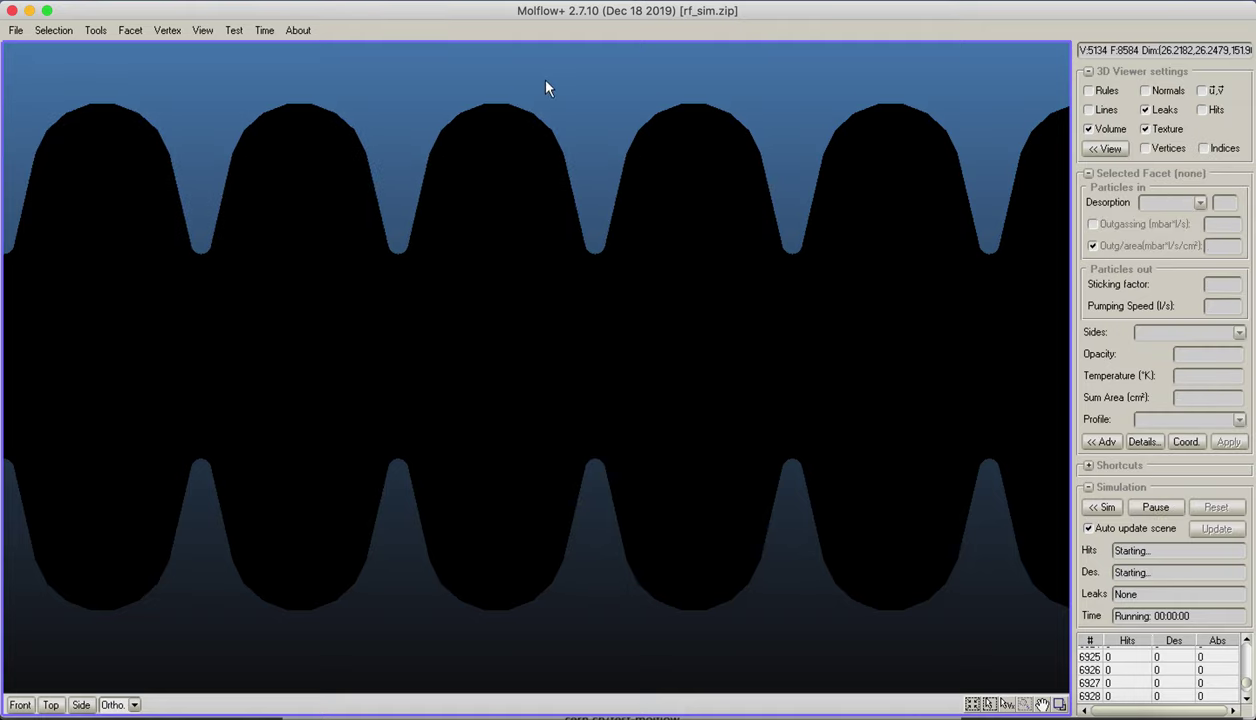
pyautogui.scroll(-5, 548, 91)
pyautogui.moveTo(677, 166); pyautogui.dragTo(709, 191, button='right')
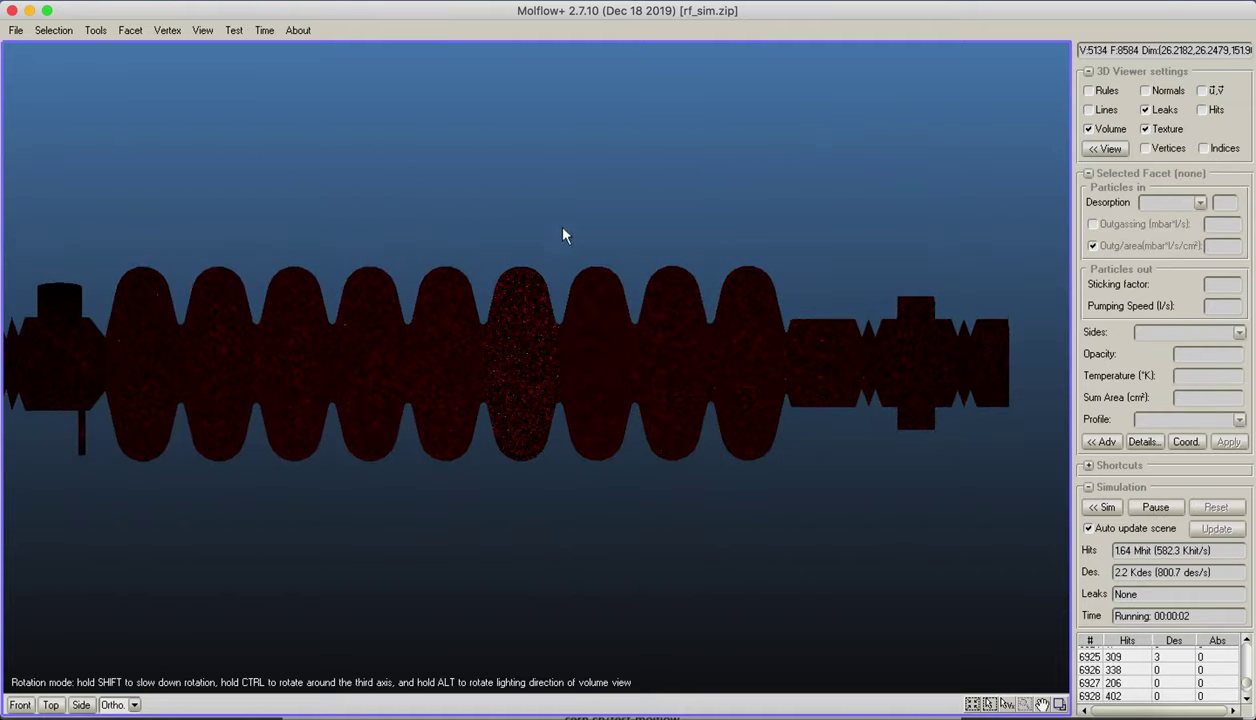
pyautogui.scroll(5, 519, 345)
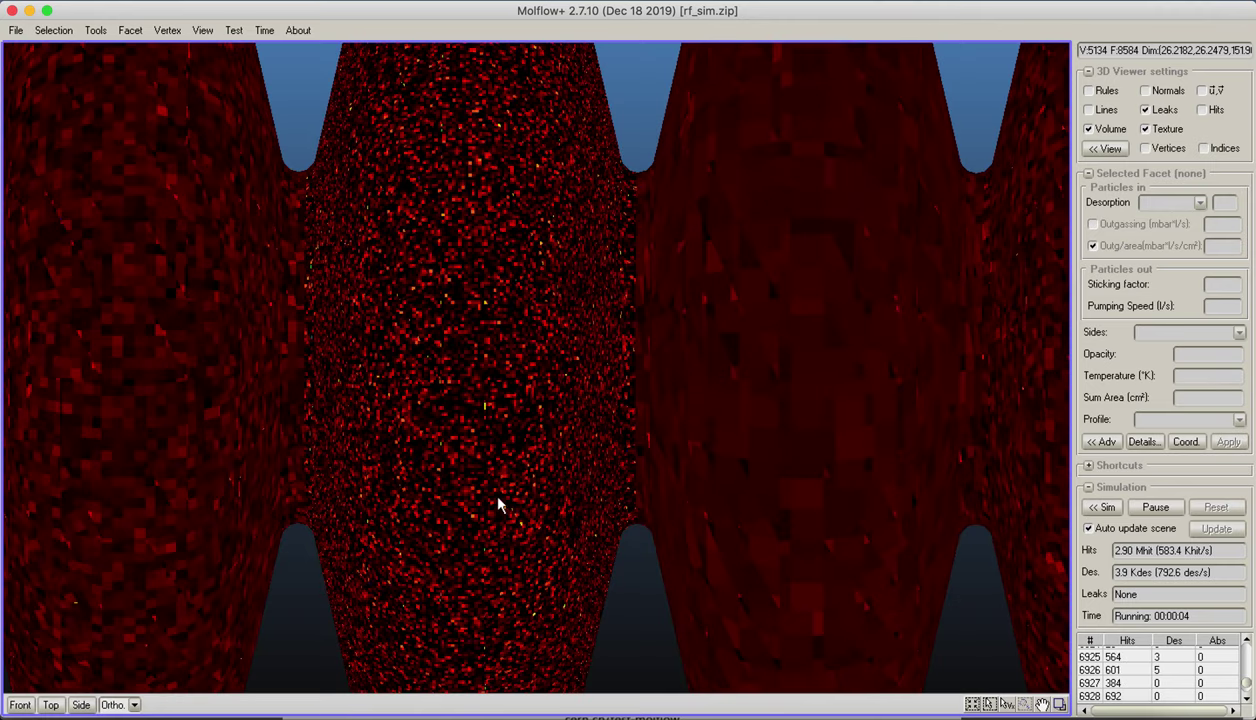
pyautogui.scroll(-5, 379, 366)
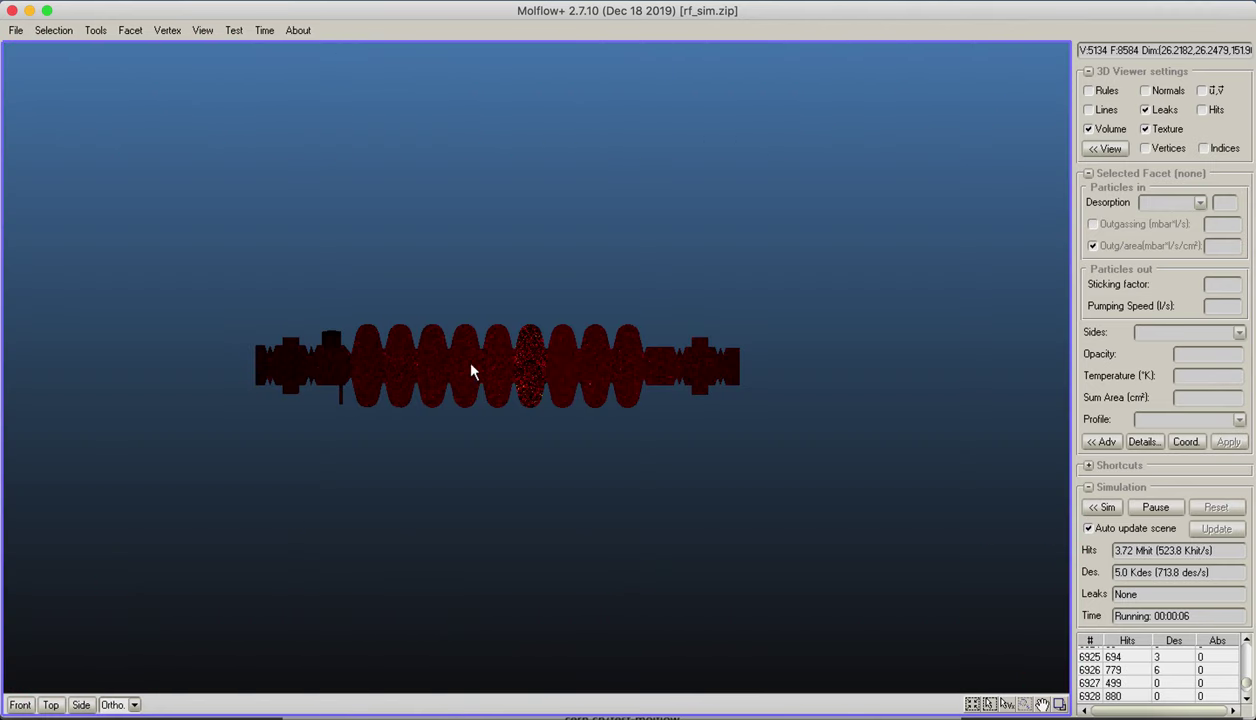
pyautogui.scroll(5, 473, 372)
pyautogui.scroll(-2, 560, 385)
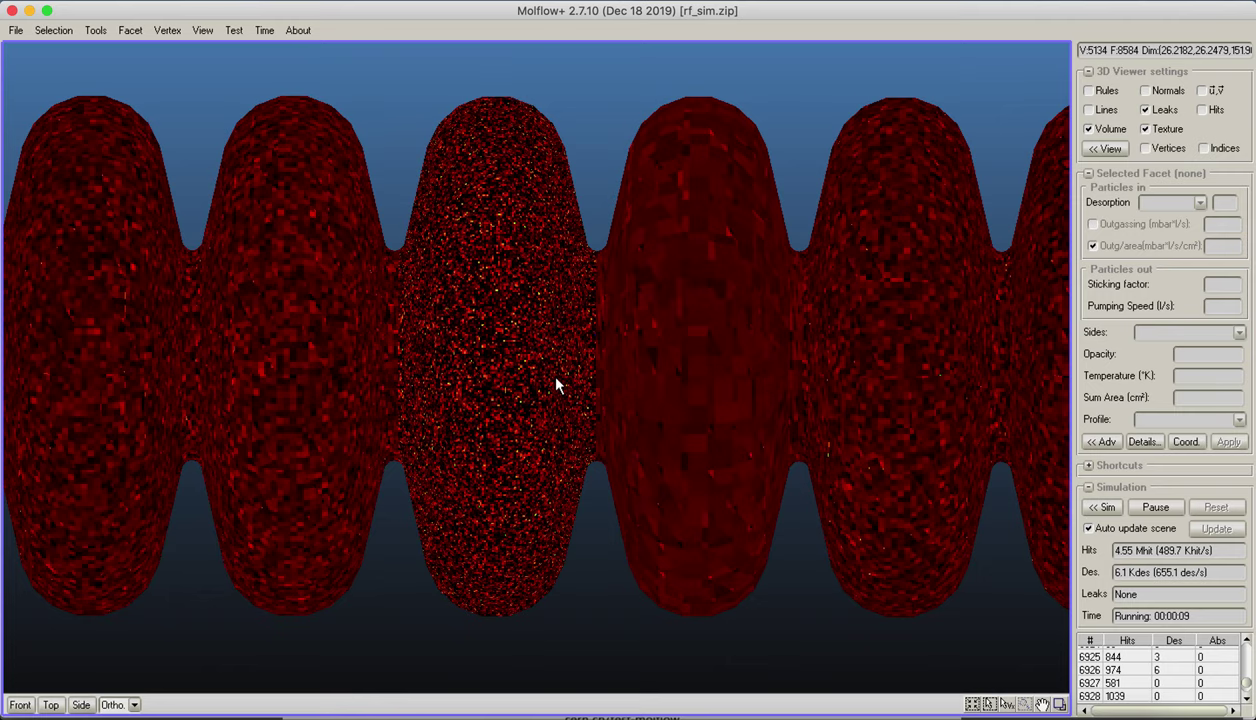
pyautogui.moveTo(509, 342); pyautogui.dragTo(727, 358, button='right')
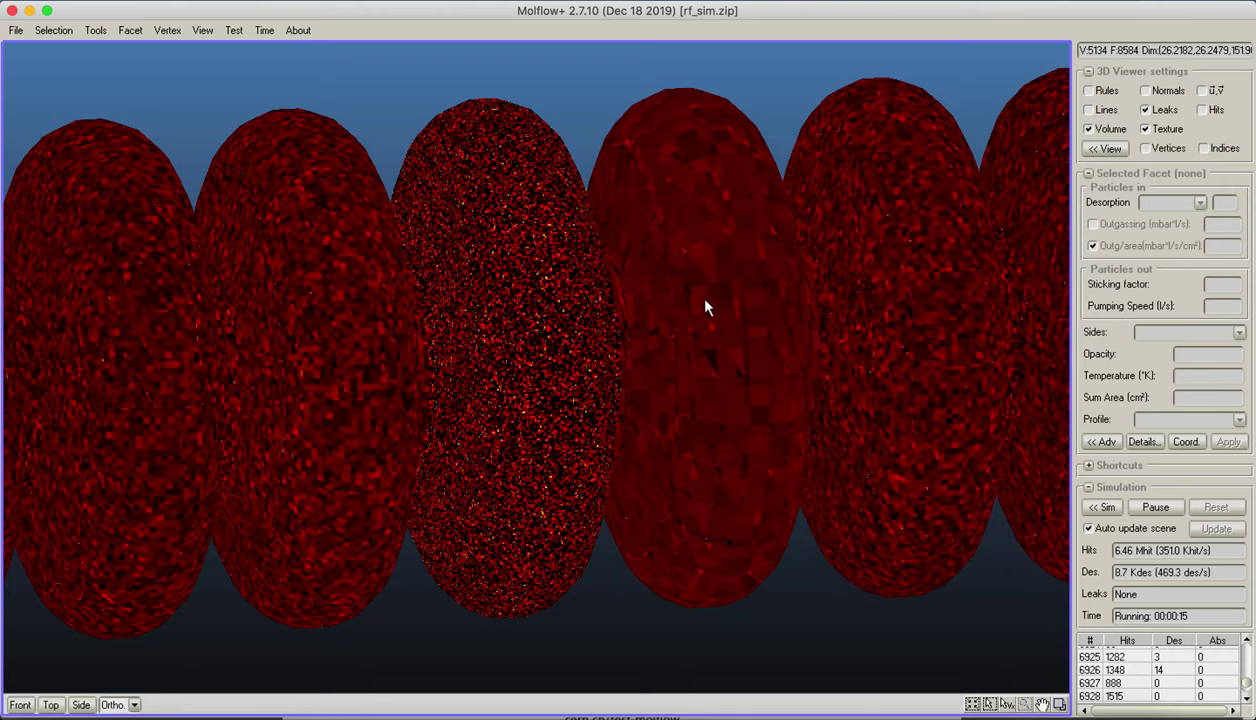
pyautogui.scroll(-5, 722, 277)
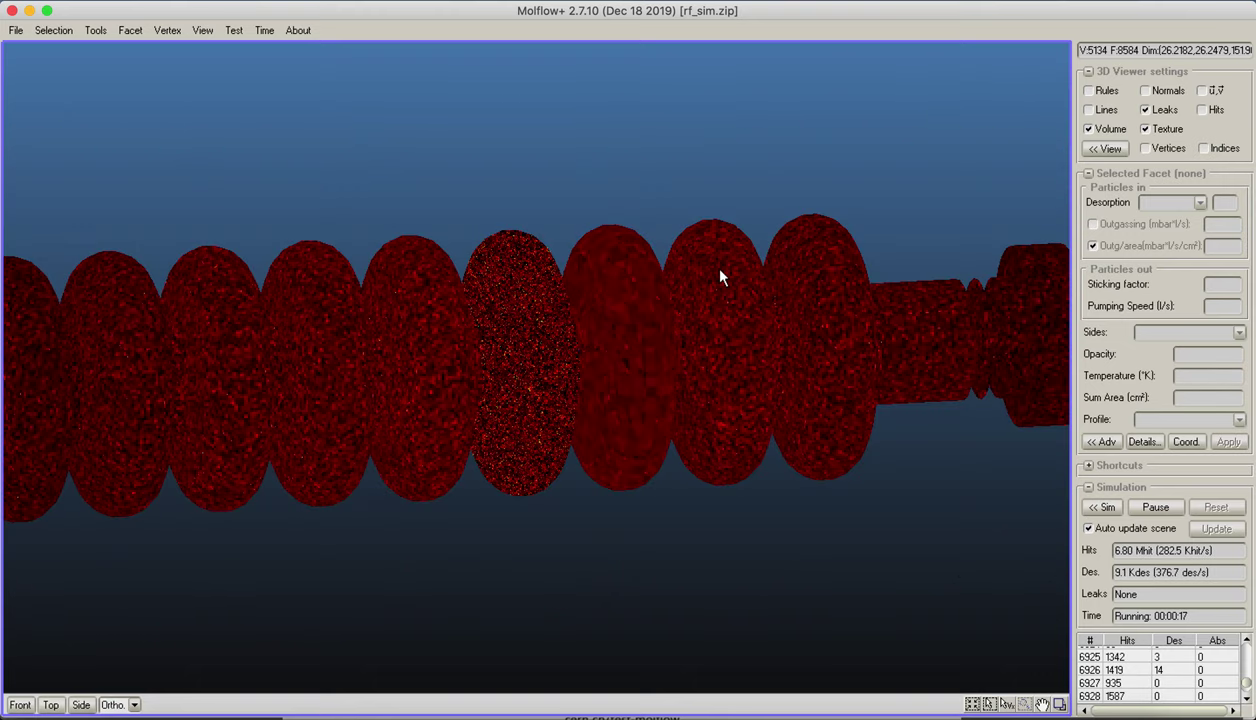
pyautogui.scroll(-2, 722, 277)
pyautogui.moveTo(963, 362); pyautogui.dragTo(900, 423, button='right')
pyautogui.moveTo(900, 423); pyautogui.dragTo(973, 350, button='middle')
pyautogui.moveTo(745, 338); pyautogui.dragTo(715, 342, button='right')
pyautogui.scroll(8, 715, 342)
pyautogui.scroll(3, 330, 430)
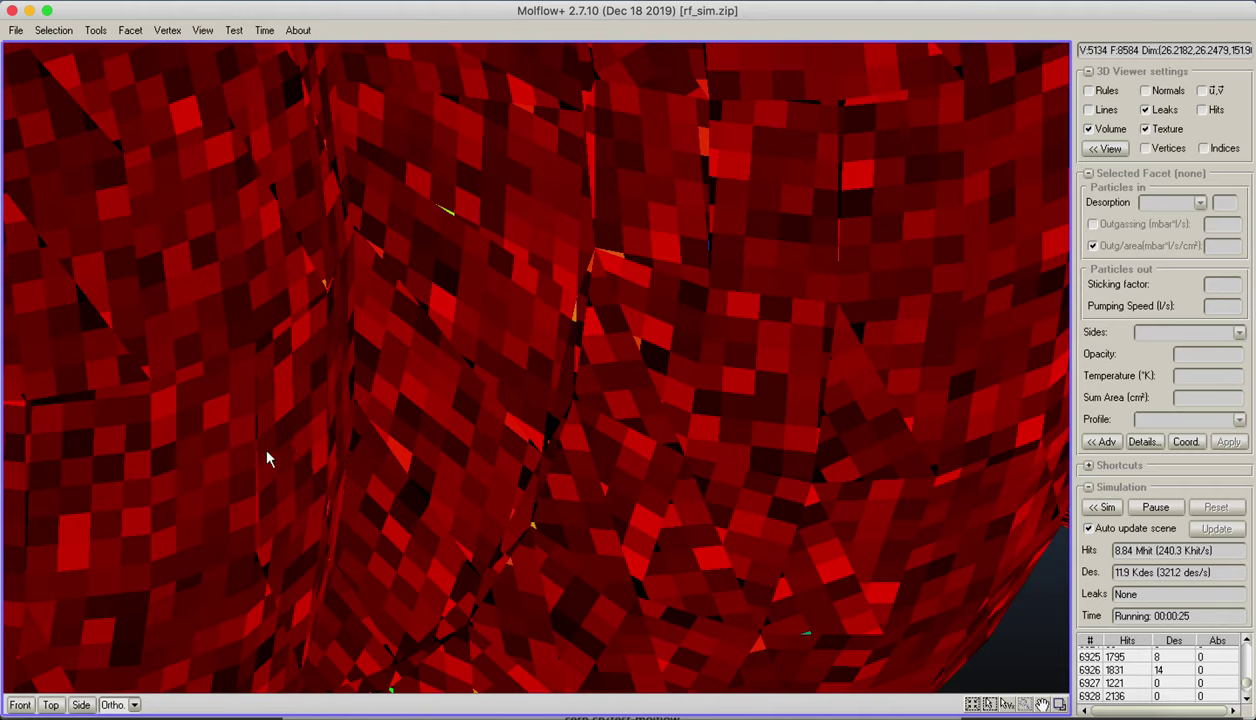
pyautogui.scroll(-2, 741, 294)
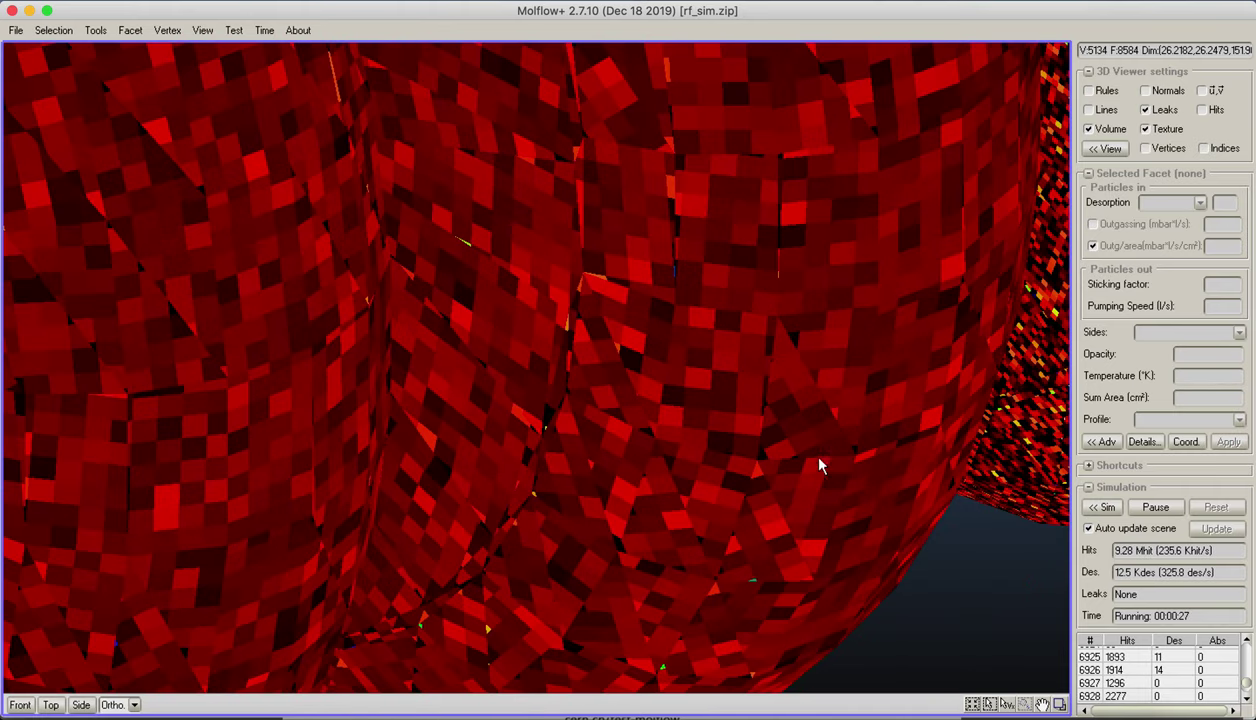
# - Turn Auto update scene off, inspect the textured vessel, then switch auto updating back on
pyautogui.click(1088, 528)
pyautogui.moveTo(704, 364); pyautogui.dragTo(597, 342, button='right')
pyautogui.moveTo(606, 247); pyautogui.dragTo(441, 320, button='middle')
pyautogui.scroll(10, 441, 320)
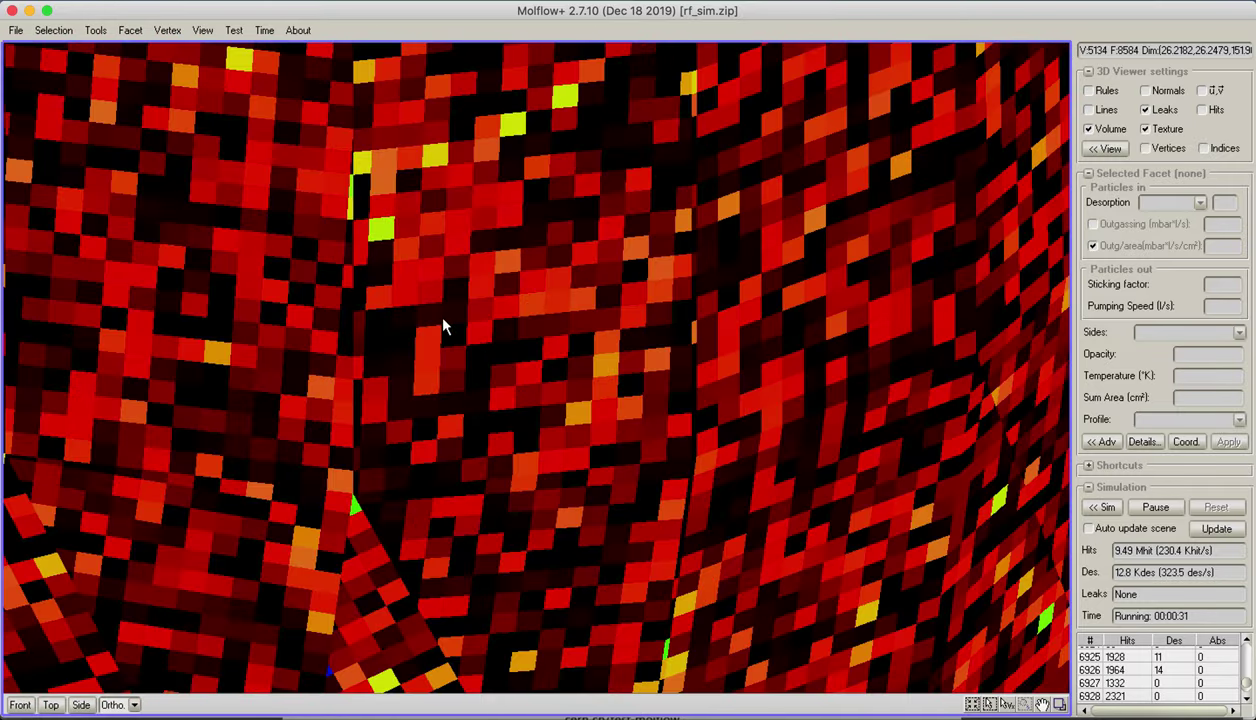
pyautogui.scroll(-10, 442, 318)
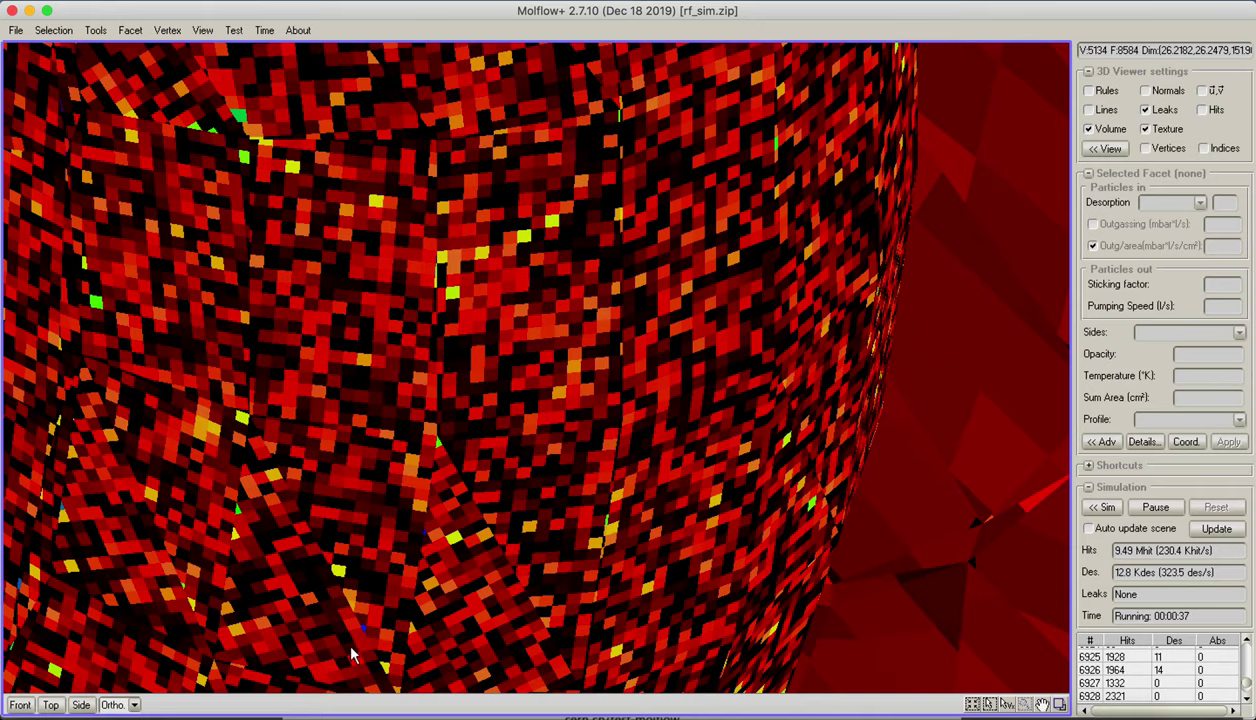
pyautogui.scroll(-10, 443, 380)
pyautogui.scroll(4, 443, 380)
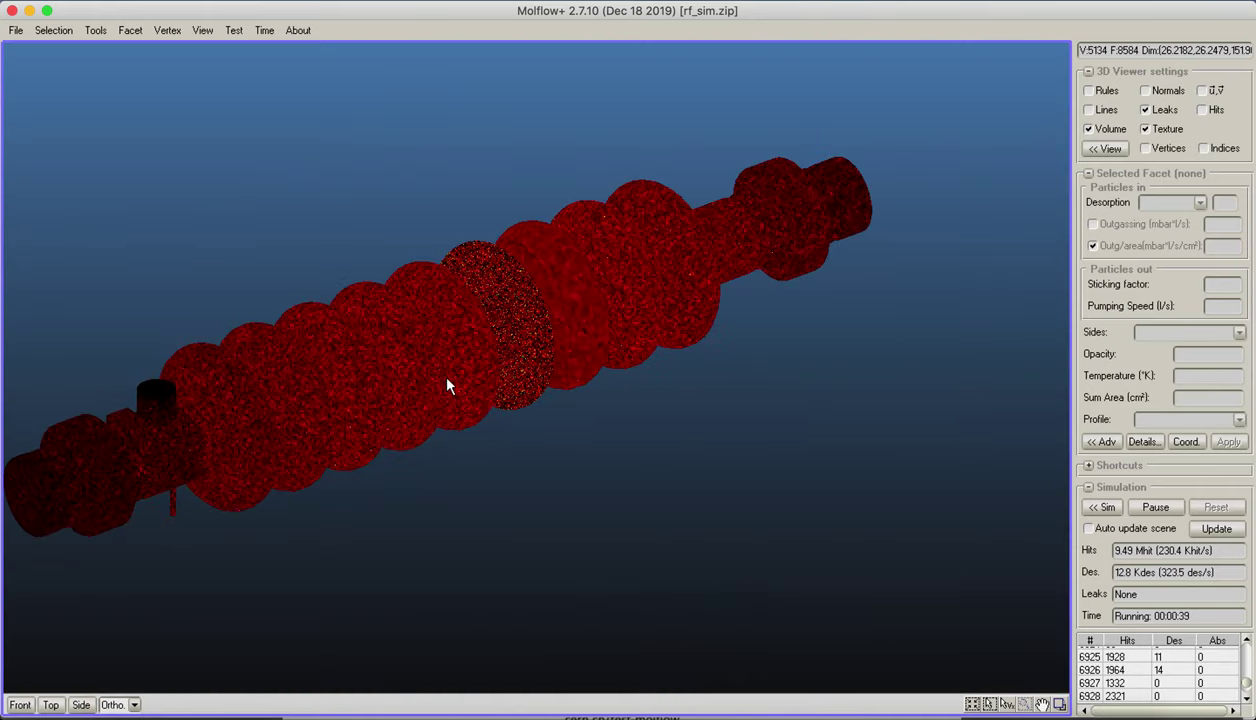
pyautogui.moveTo(448, 386); pyautogui.dragTo(627, 429, button='right')
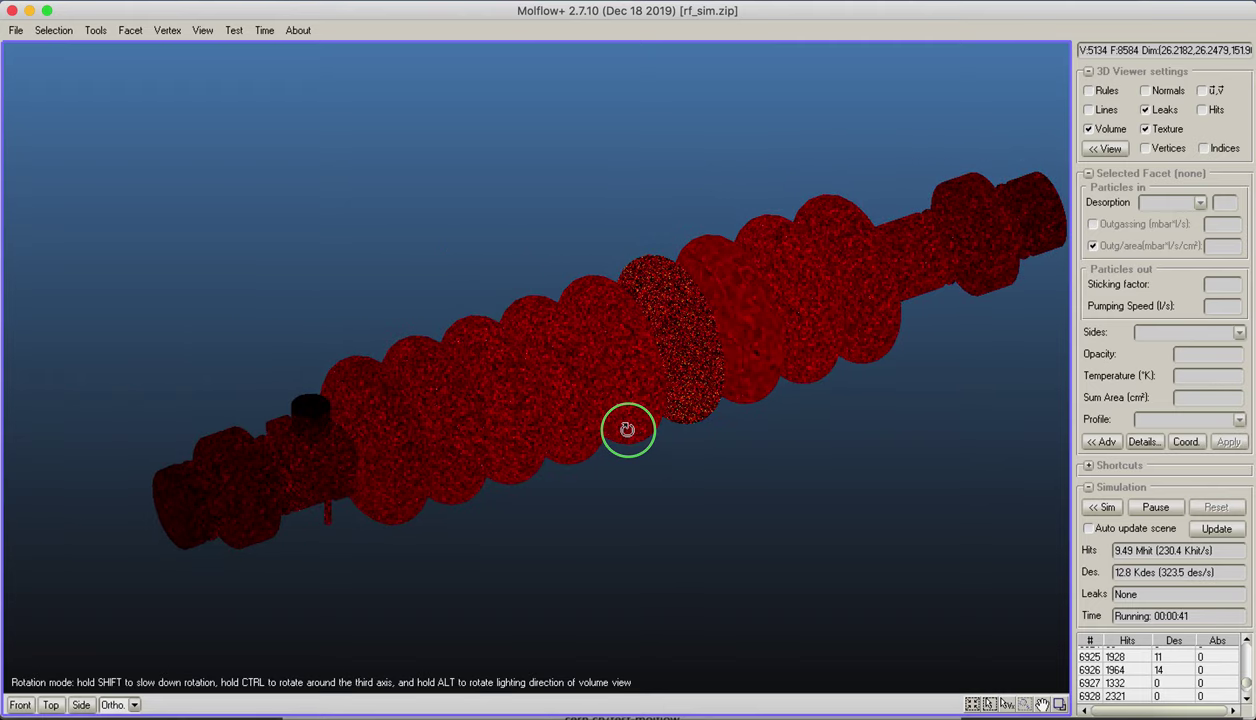
pyautogui.click(1088, 530)
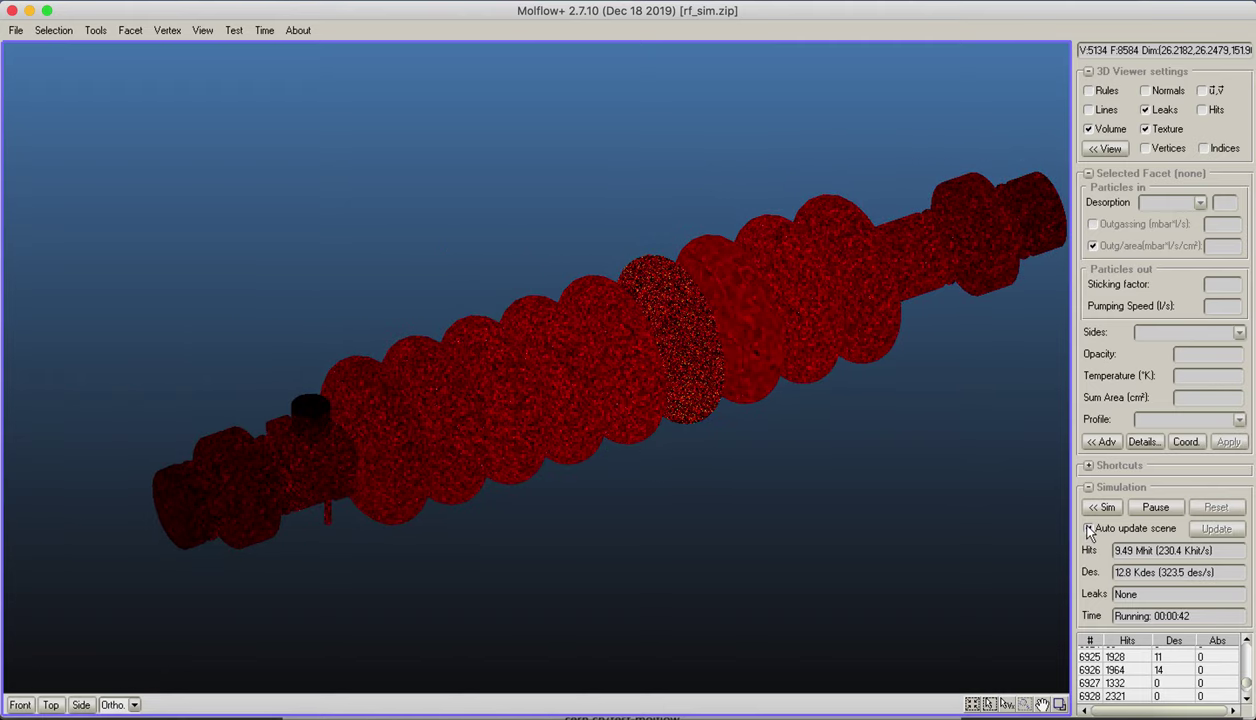
pyautogui.moveTo(855, 443); pyautogui.dragTo(884, 394, button='right')
pyautogui.moveTo(884, 394); pyautogui.dragTo(793, 373, button='middle')
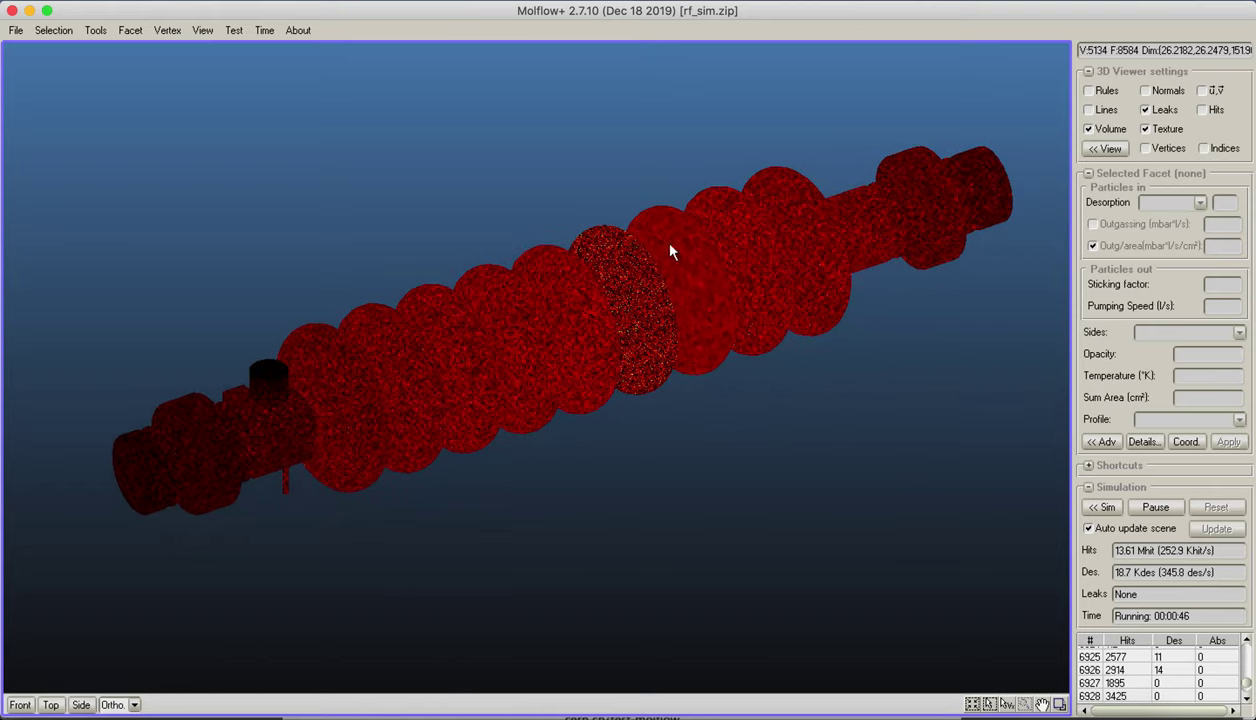
# - In Texture scaling, set the range to current values and lower the minimum to 1E-11
pyautogui.click(96, 30)
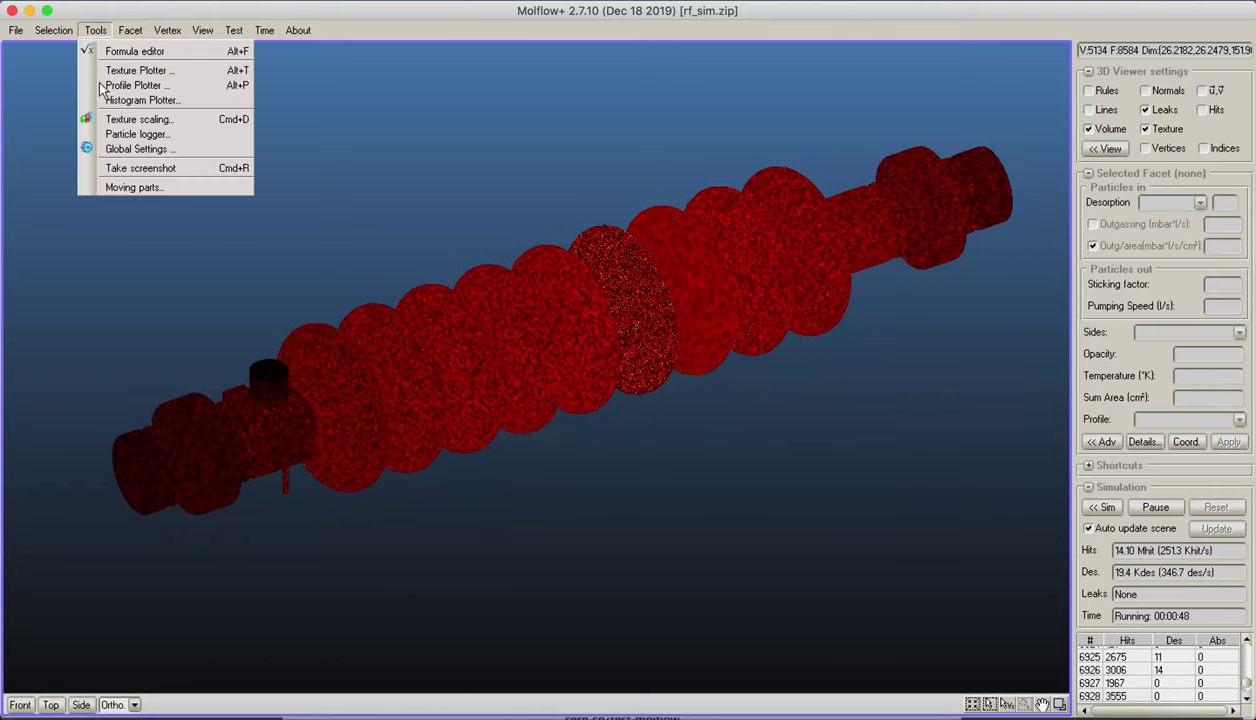
pyautogui.click(113, 120)
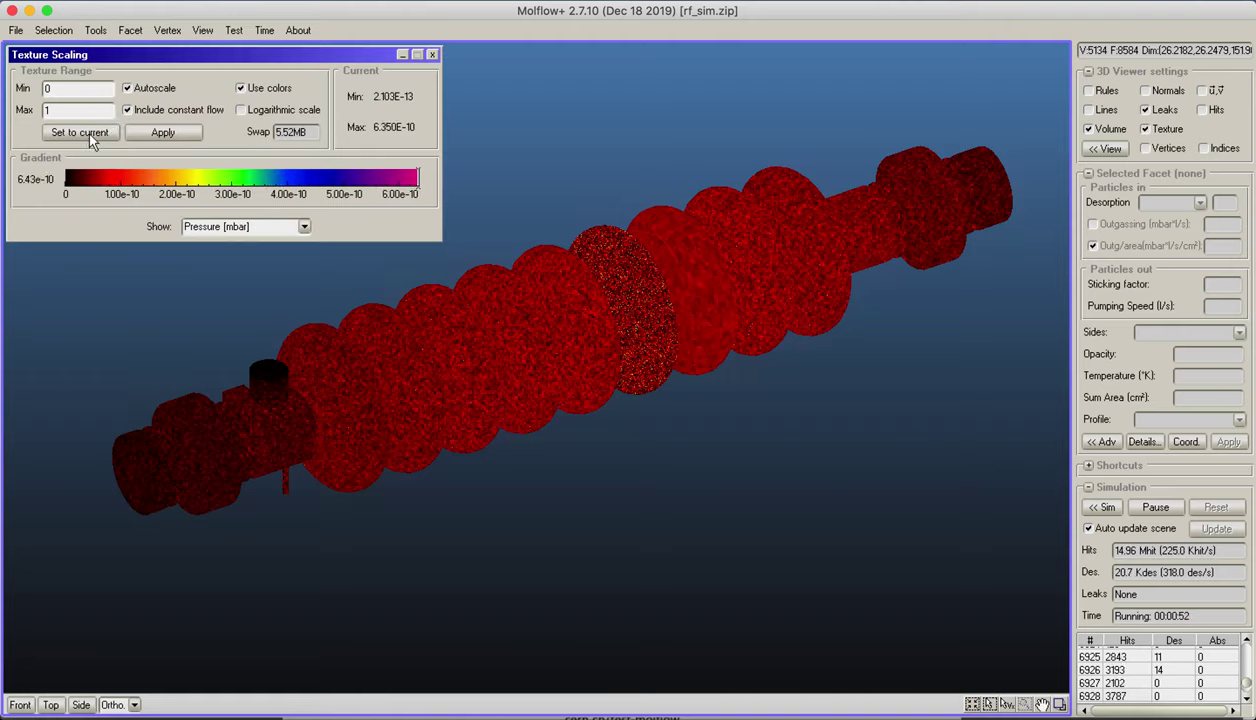
pyautogui.click(87, 131)
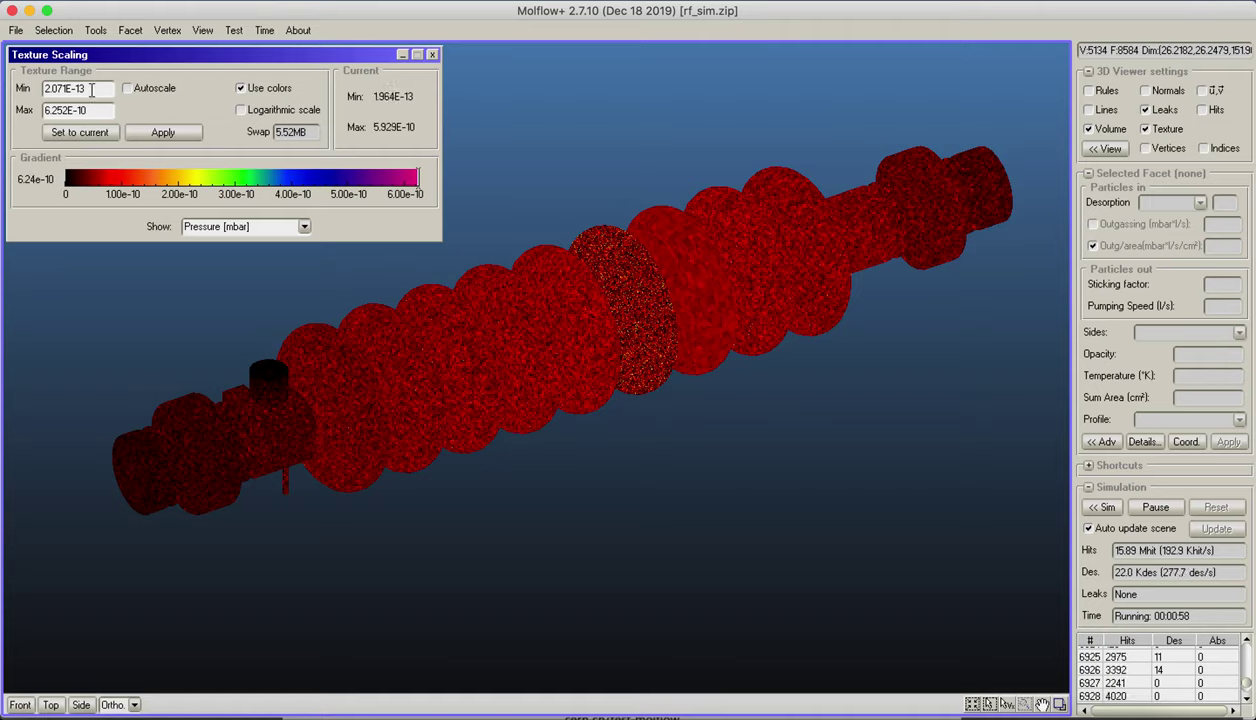
pyautogui.moveTo(65, 88); pyautogui.dragTo(20, 90)
pyautogui.write('1')
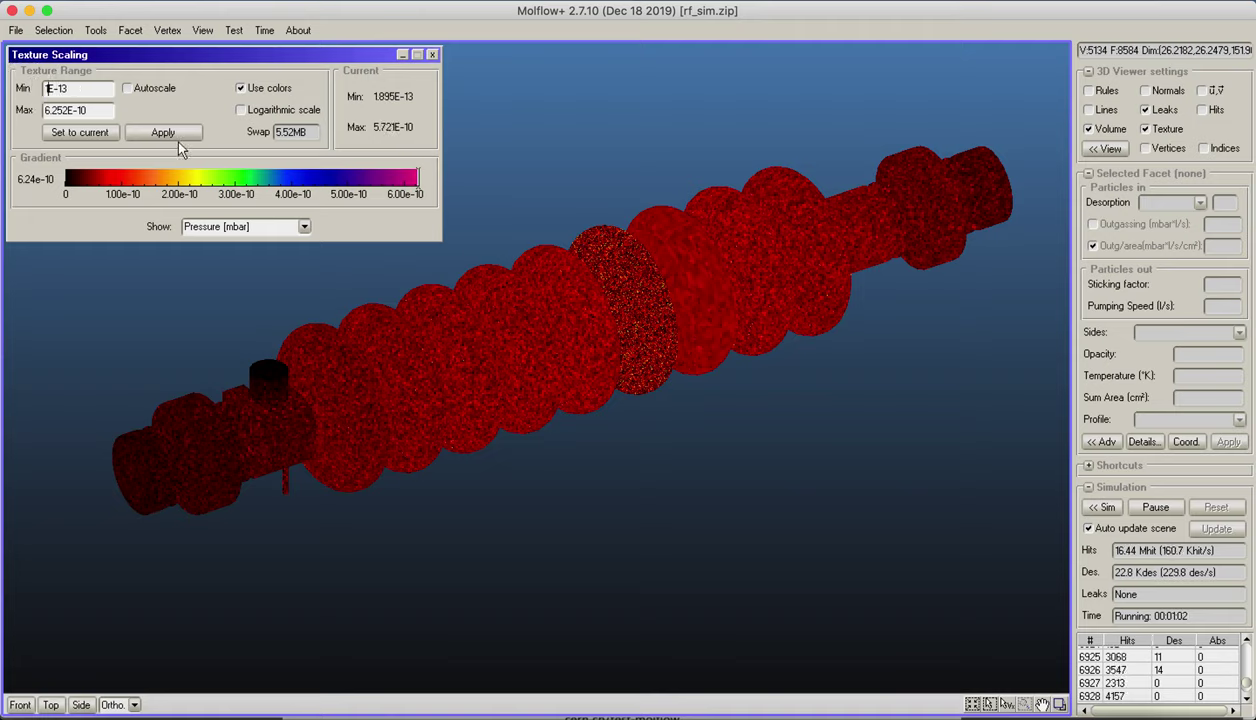
pyautogui.click(174, 134)
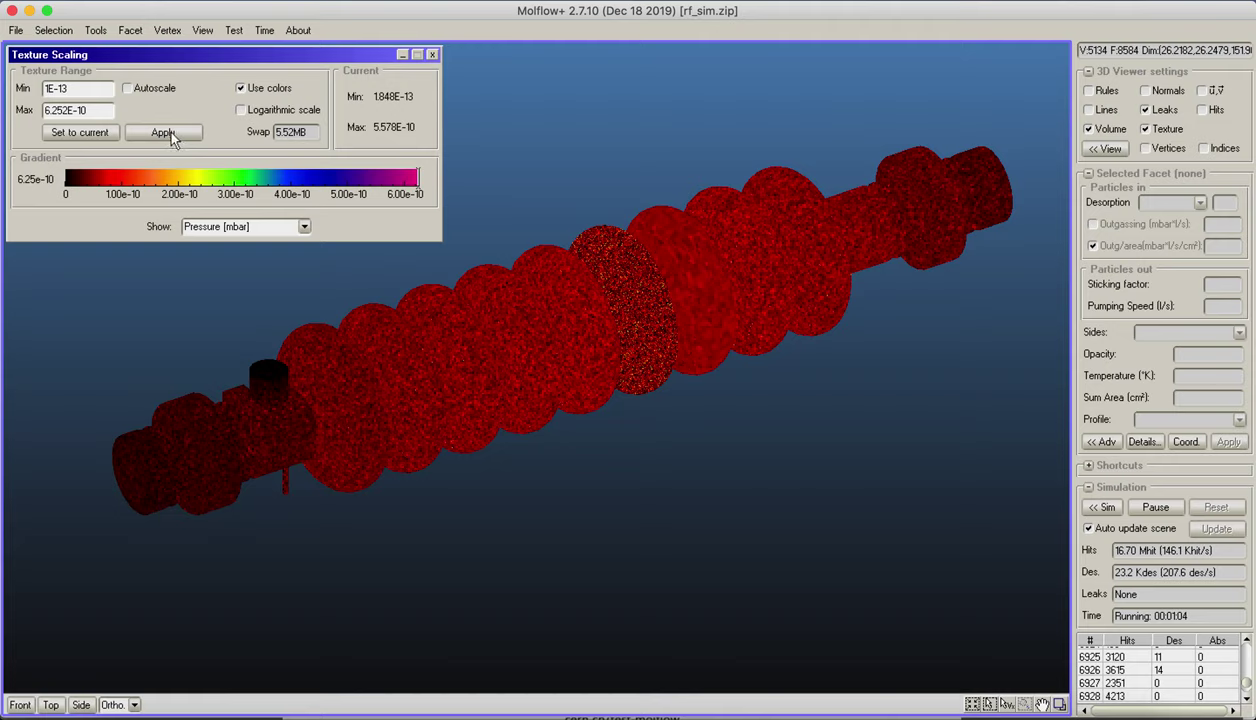
pyautogui.click(102, 90)
pyautogui.press('BackSpace')
pyautogui.write('2')
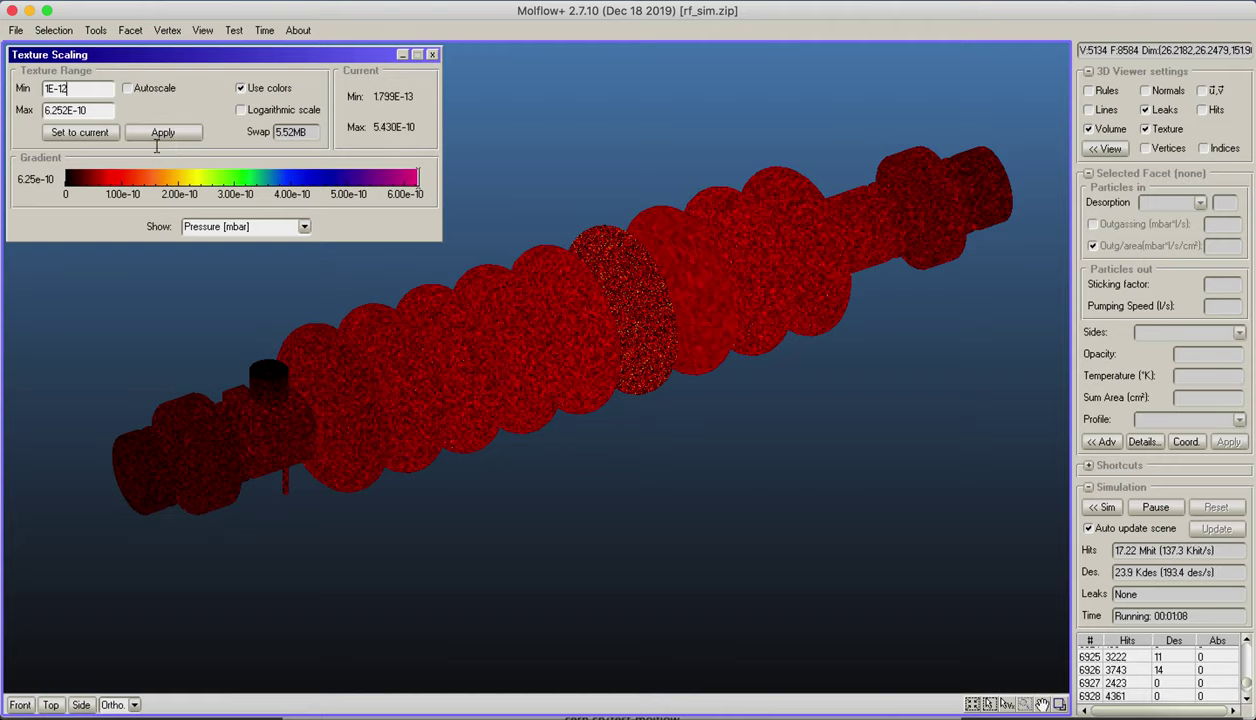
pyautogui.click(156, 133)
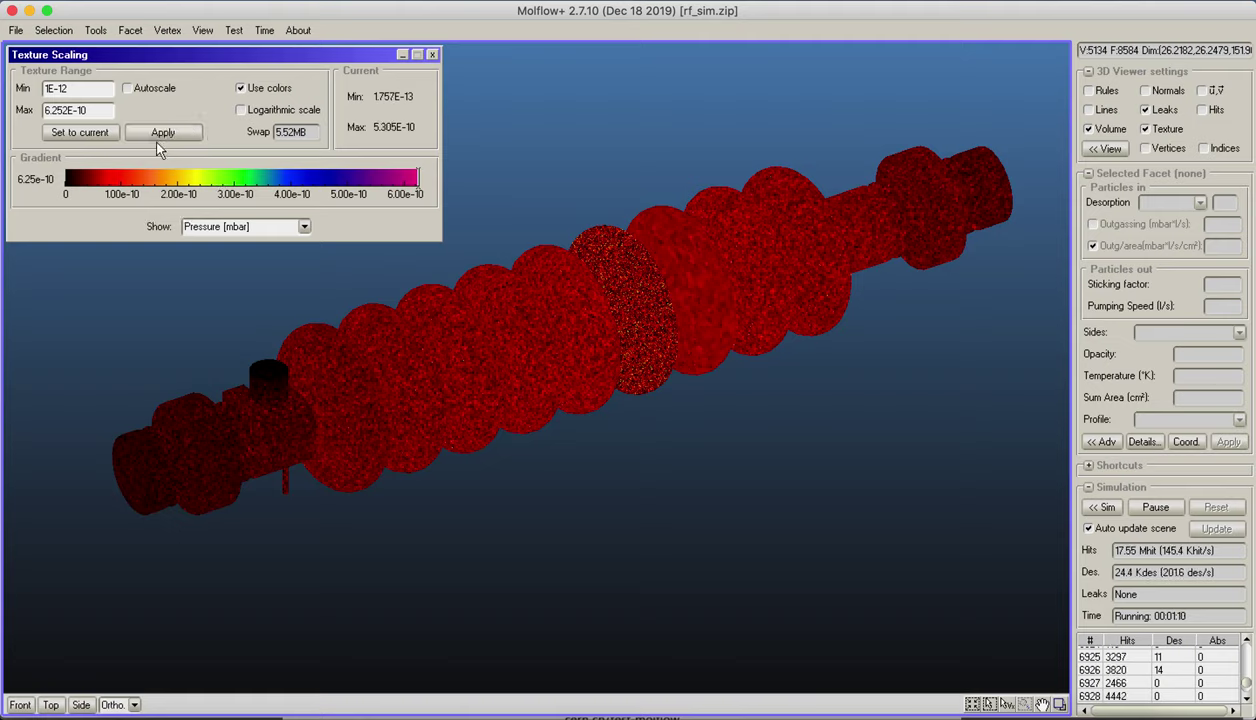
pyautogui.click(79, 88)
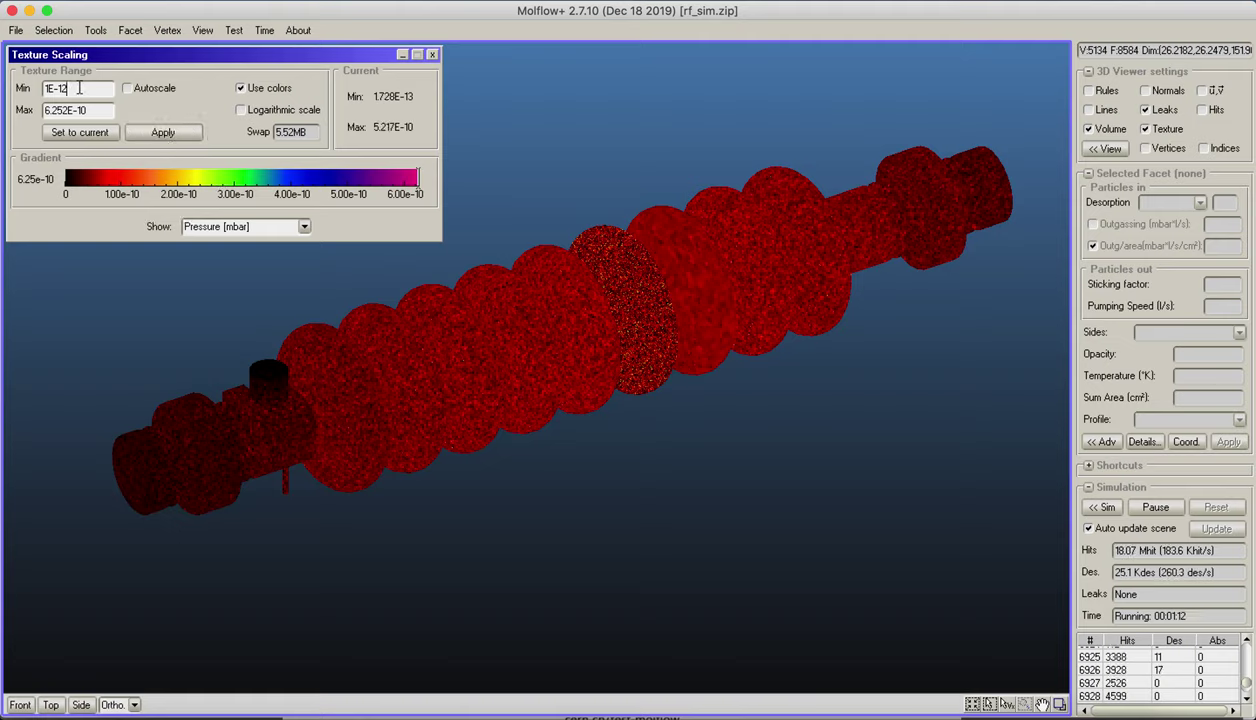
pyautogui.press('BackSpace')
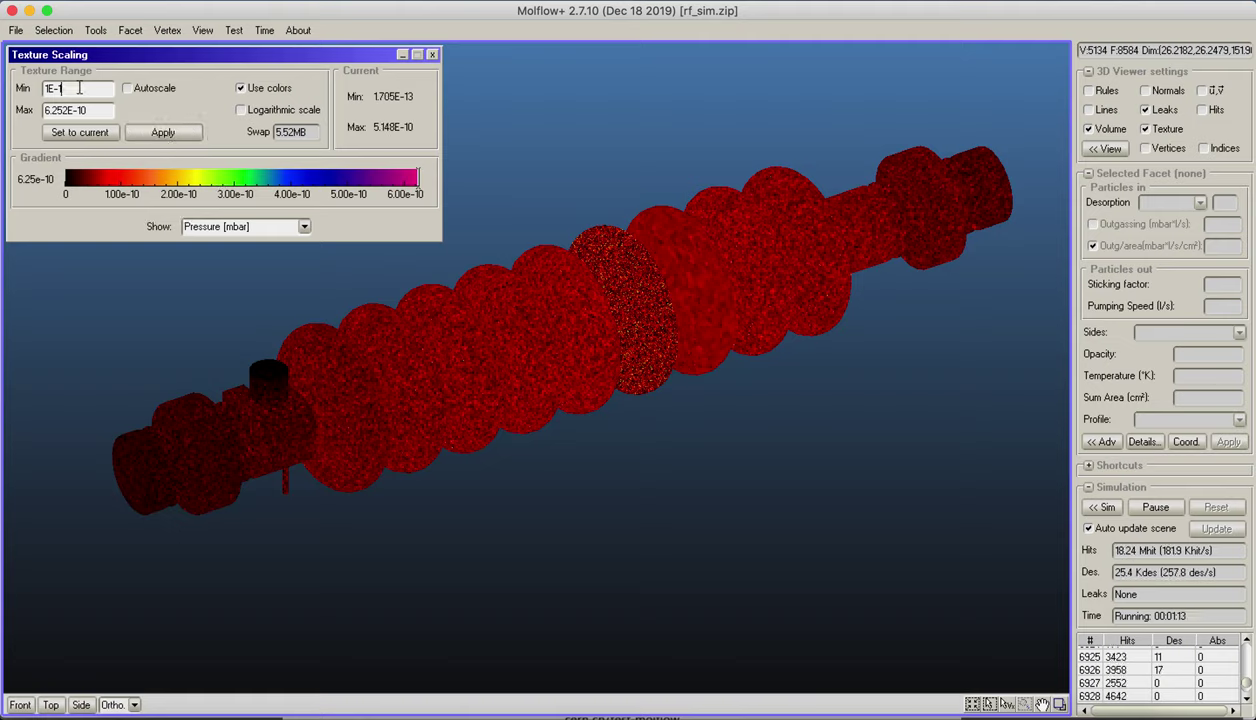
pyautogui.click(165, 131)
# - Set the maximum to 1.252E-10 and apply the range with minimum 1E-11
pyautogui.moveTo(541, 247); pyautogui.dragTo(455, 225, button='right')
pyautogui.click(87, 108)
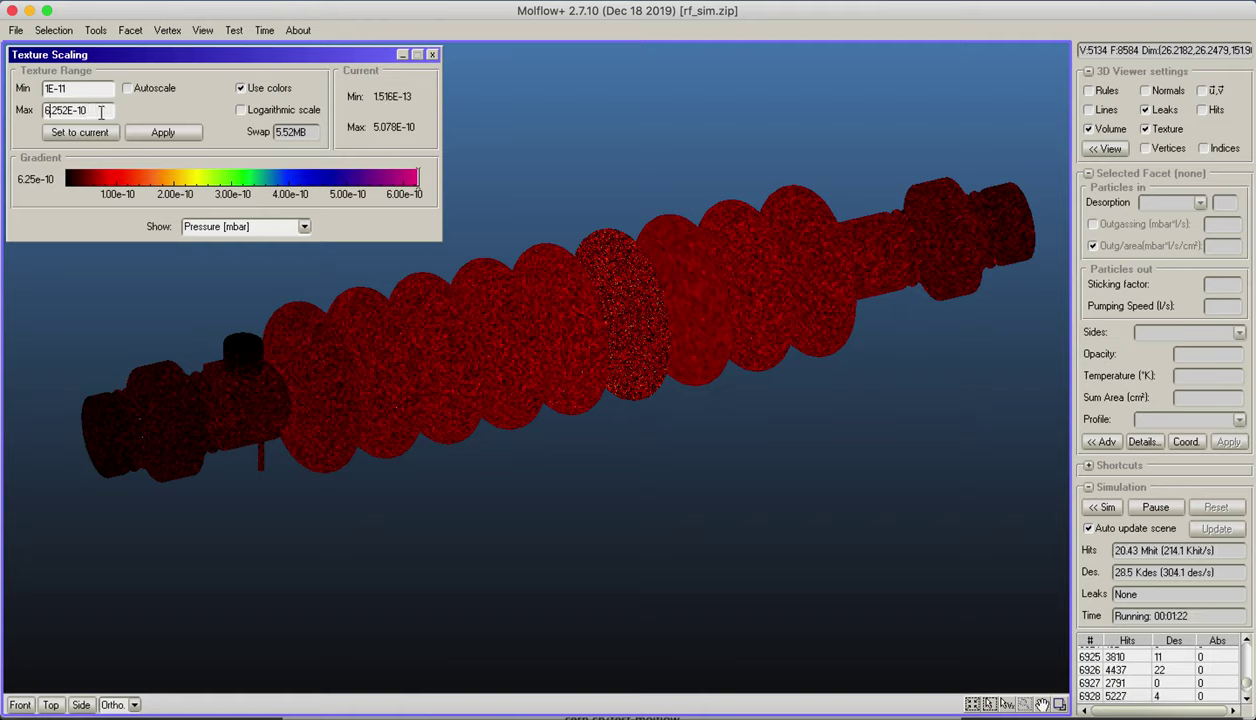
pyautogui.press('BackSpace')
pyautogui.write('1')
pyautogui.click(74, 89)
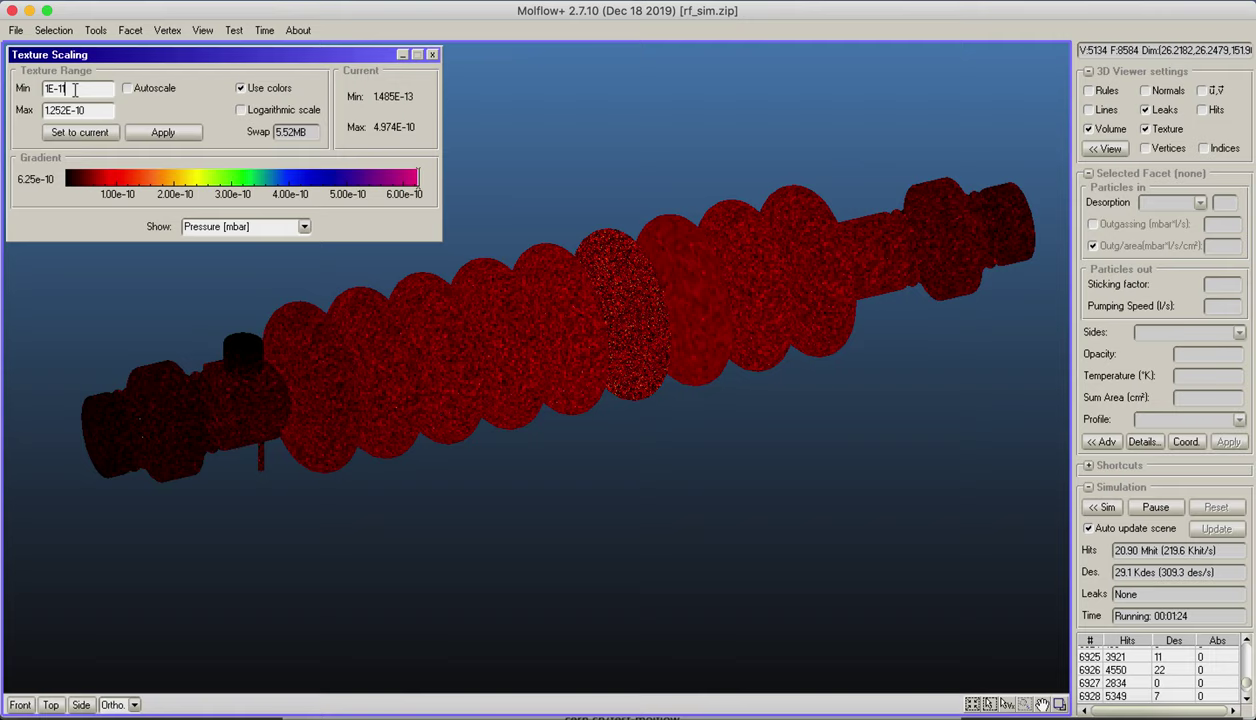
pyautogui.press('BackSpace')
pyautogui.write('3')
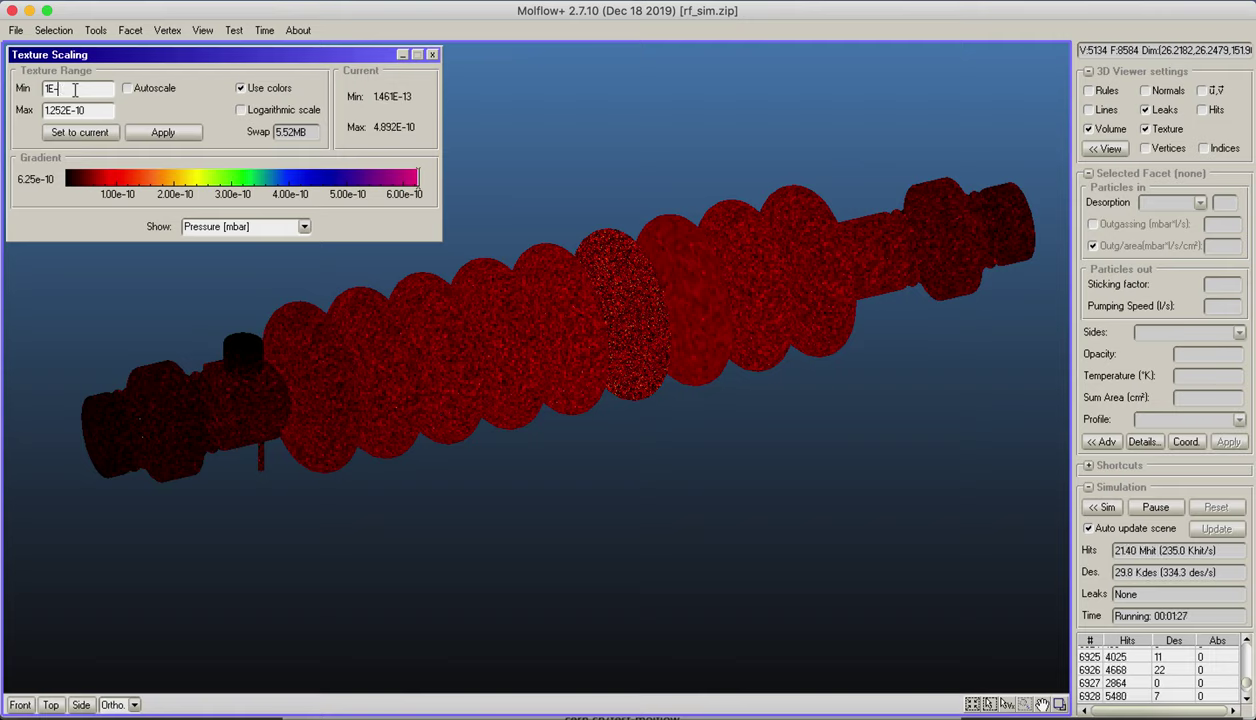
pyautogui.write('9')
pyautogui.click(150, 132)
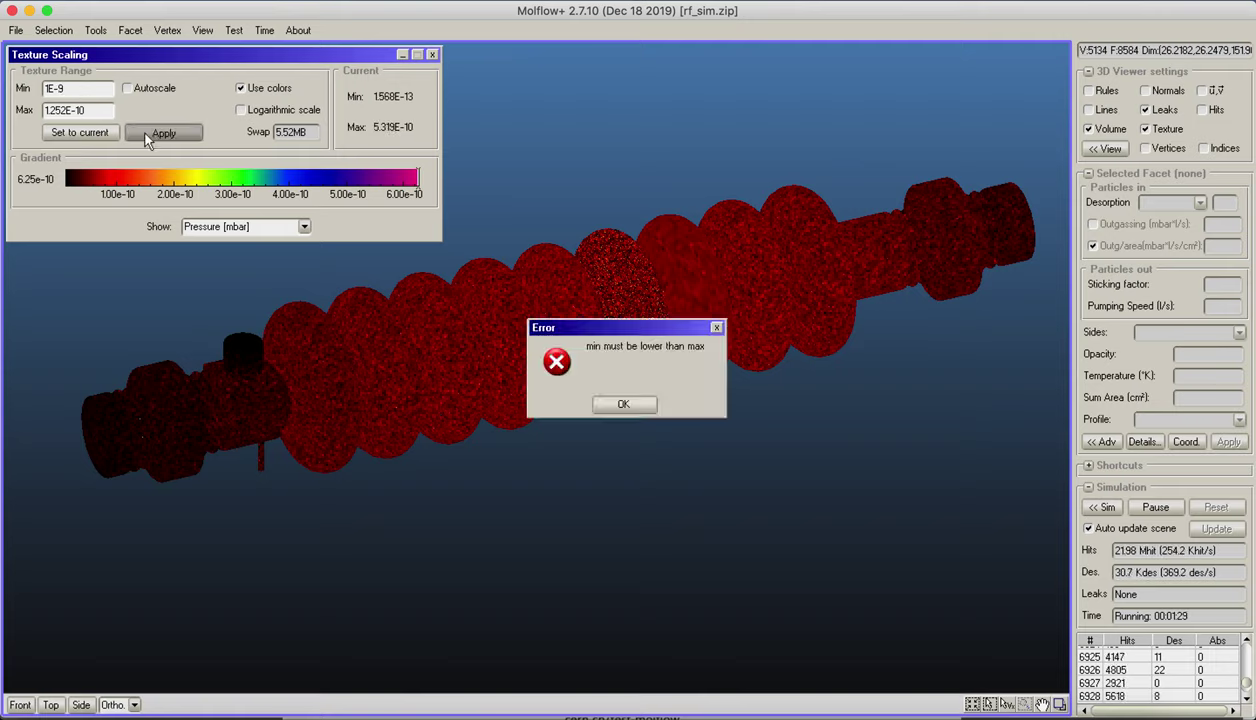
pyautogui.click(640, 410)
pyautogui.click(80, 88)
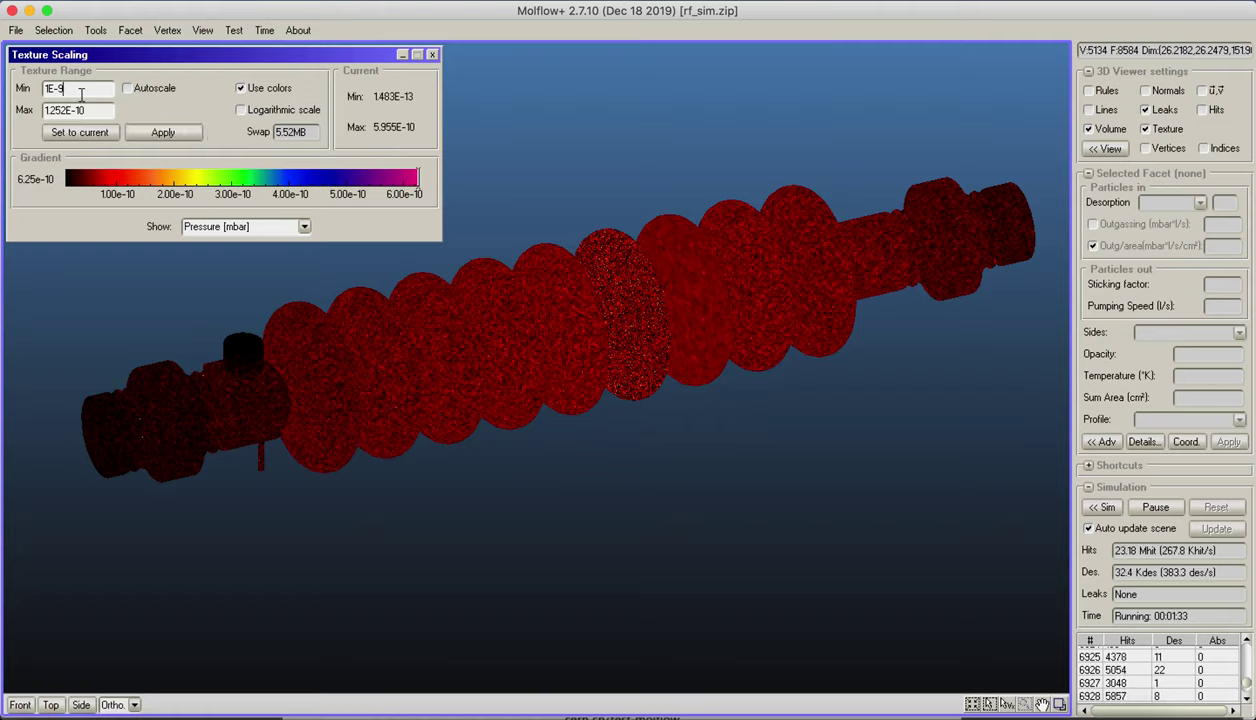
pyautogui.press('BackSpace')
pyautogui.write('11')
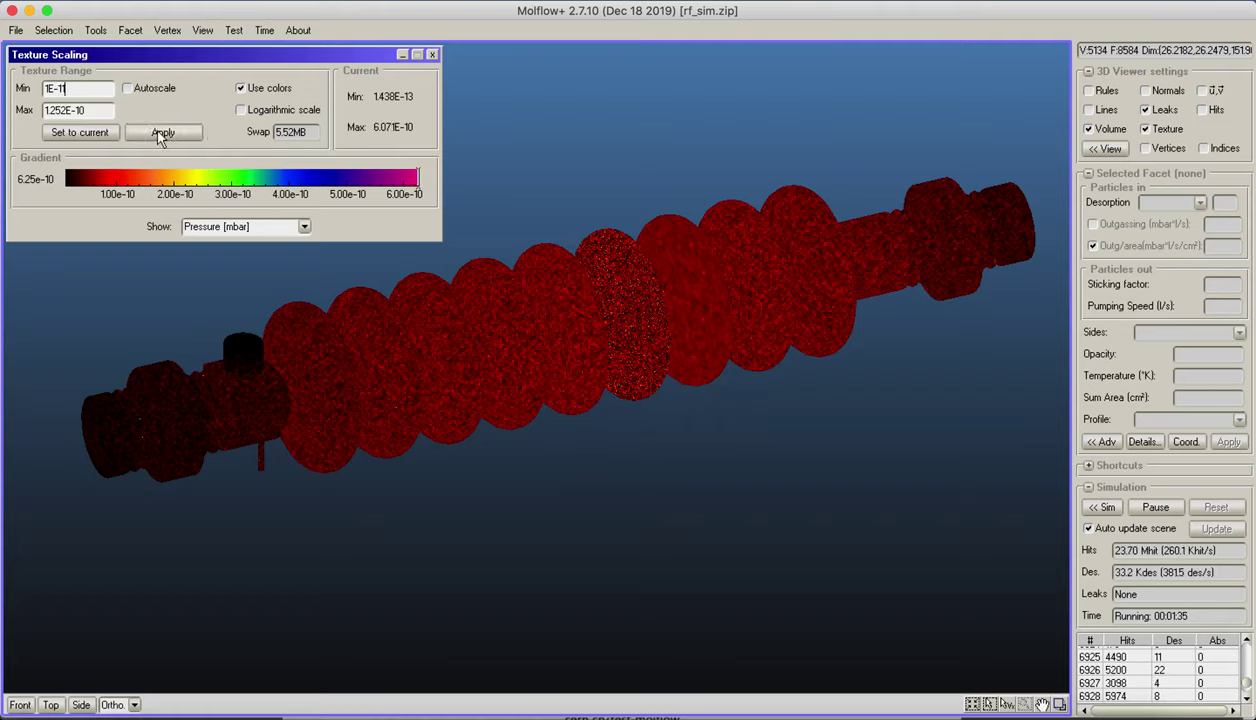
pyautogui.click(160, 133)
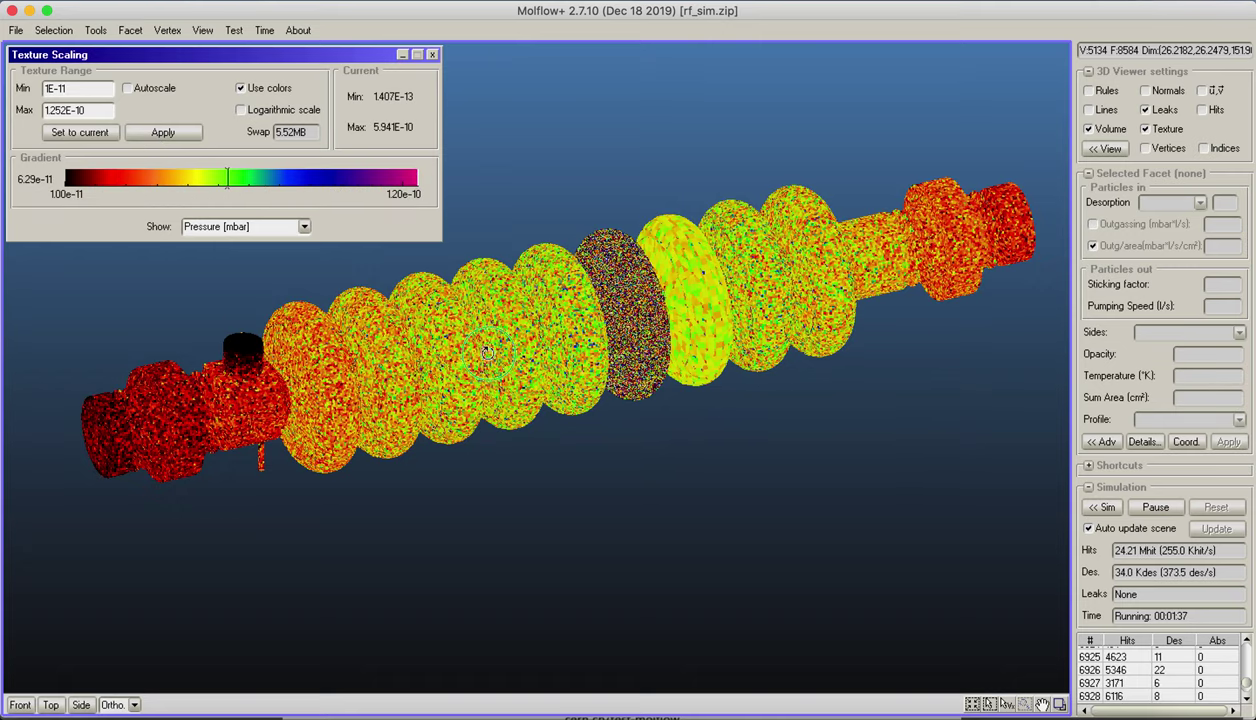
# - Pause the running simulation with the cavity shown in a level side view
pyautogui.moveTo(409, 410); pyautogui.dragTo(340, 402, button='middle')
pyautogui.moveTo(340, 400); pyautogui.dragTo(465, 380, button='right')
pyautogui.moveTo(431, 354); pyautogui.dragTo(430, 326, button='middle')
pyautogui.moveTo(490, 340); pyautogui.dragTo(603, 401, button='right')
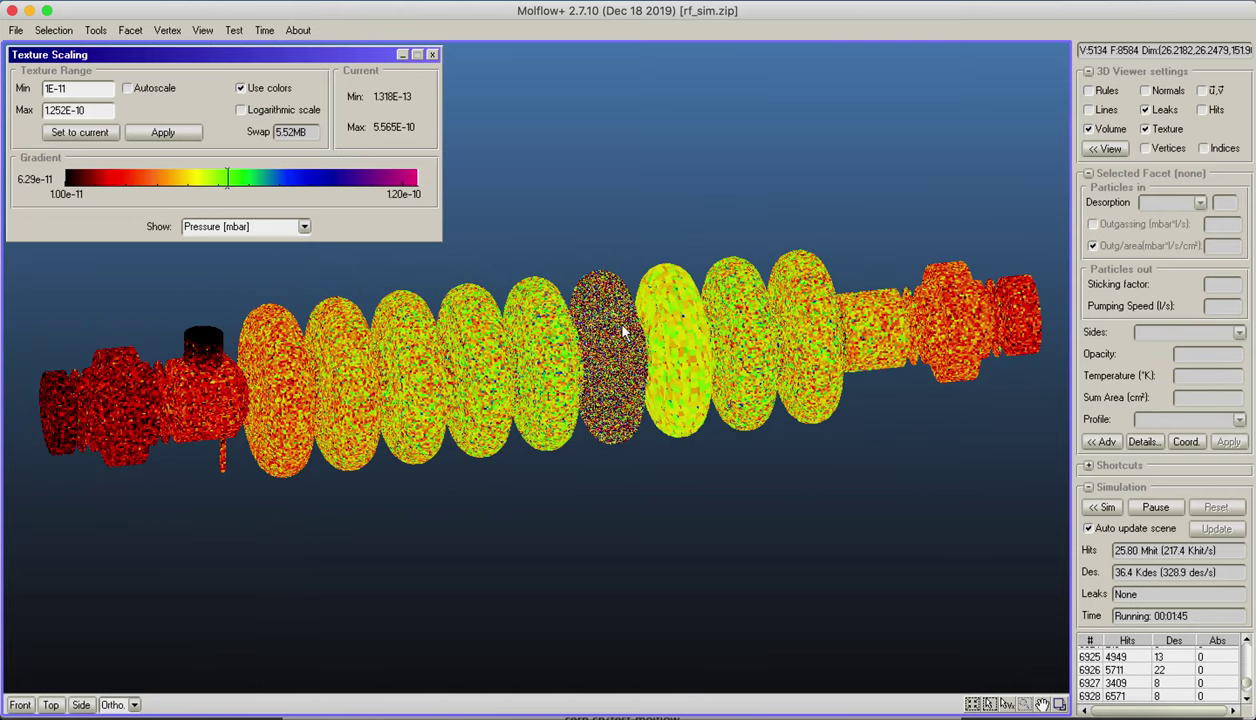
pyautogui.scroll(3, 622, 333)
pyautogui.scroll(2, 622, 333)
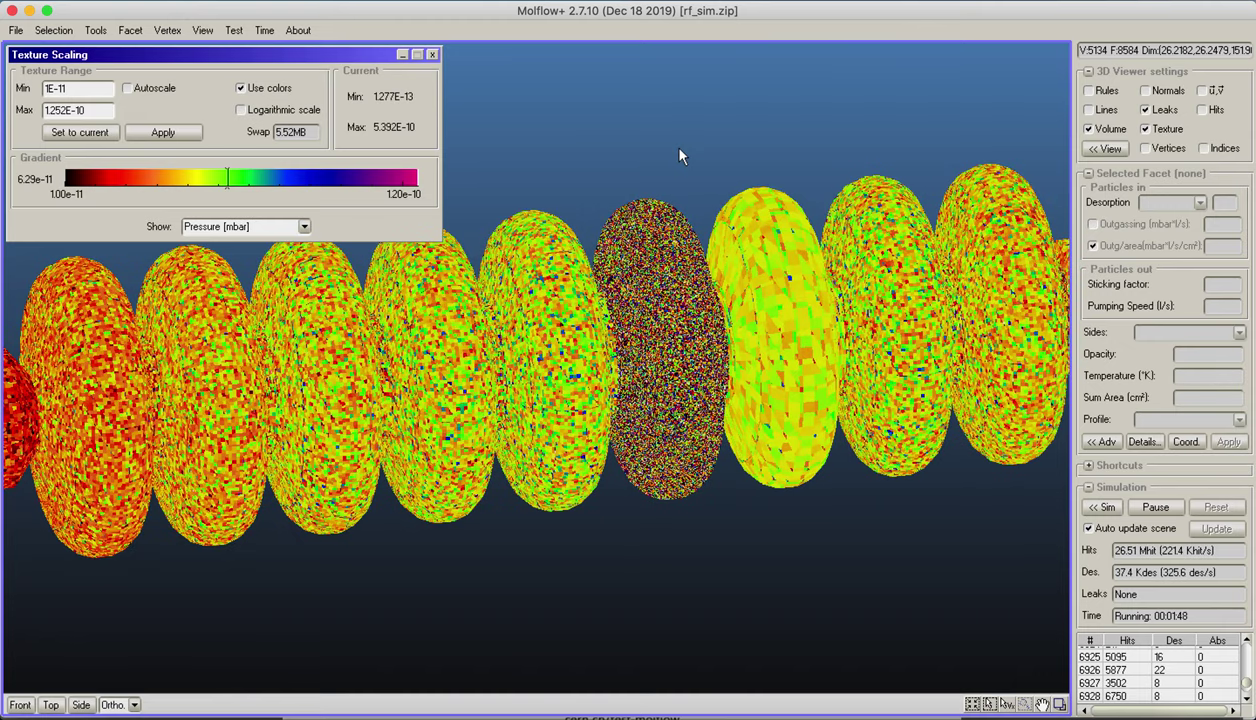
pyautogui.click(1152, 507)
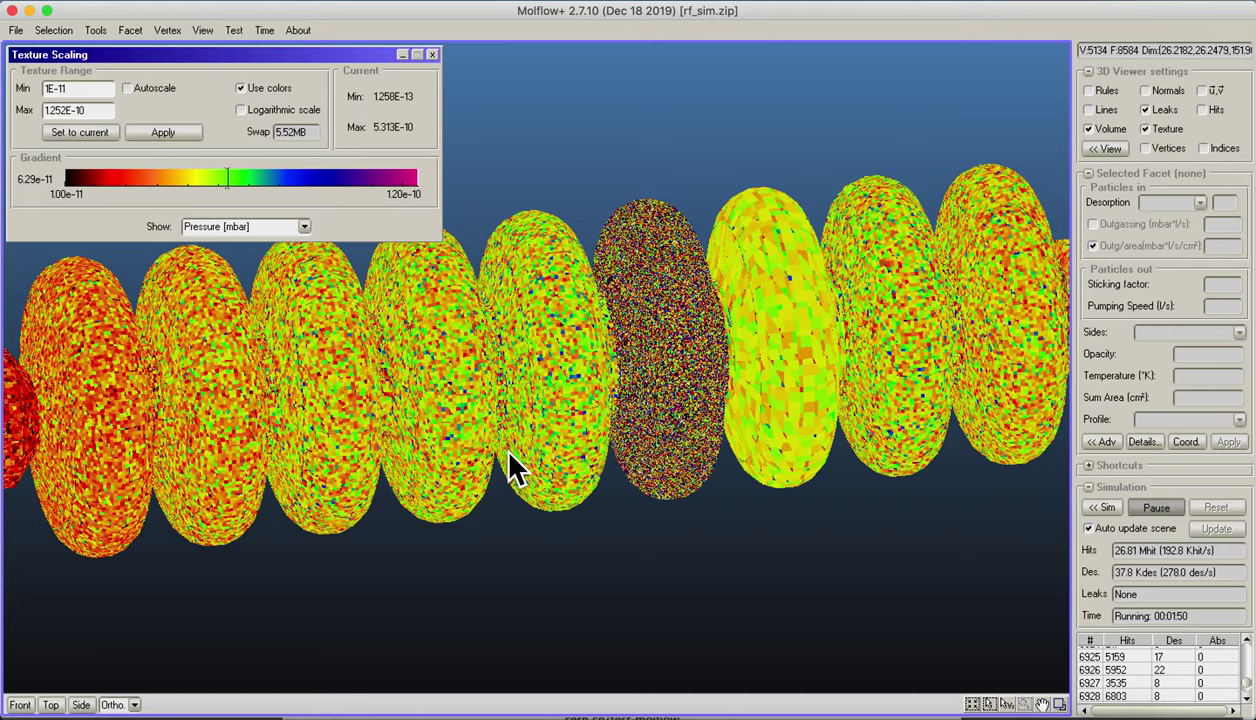
# - Close the Texture Scaling window and select the facets on top of one cavity cell
pyautogui.moveTo(455, 488); pyautogui.dragTo(622, 240, button='right')
pyautogui.click(432, 54)
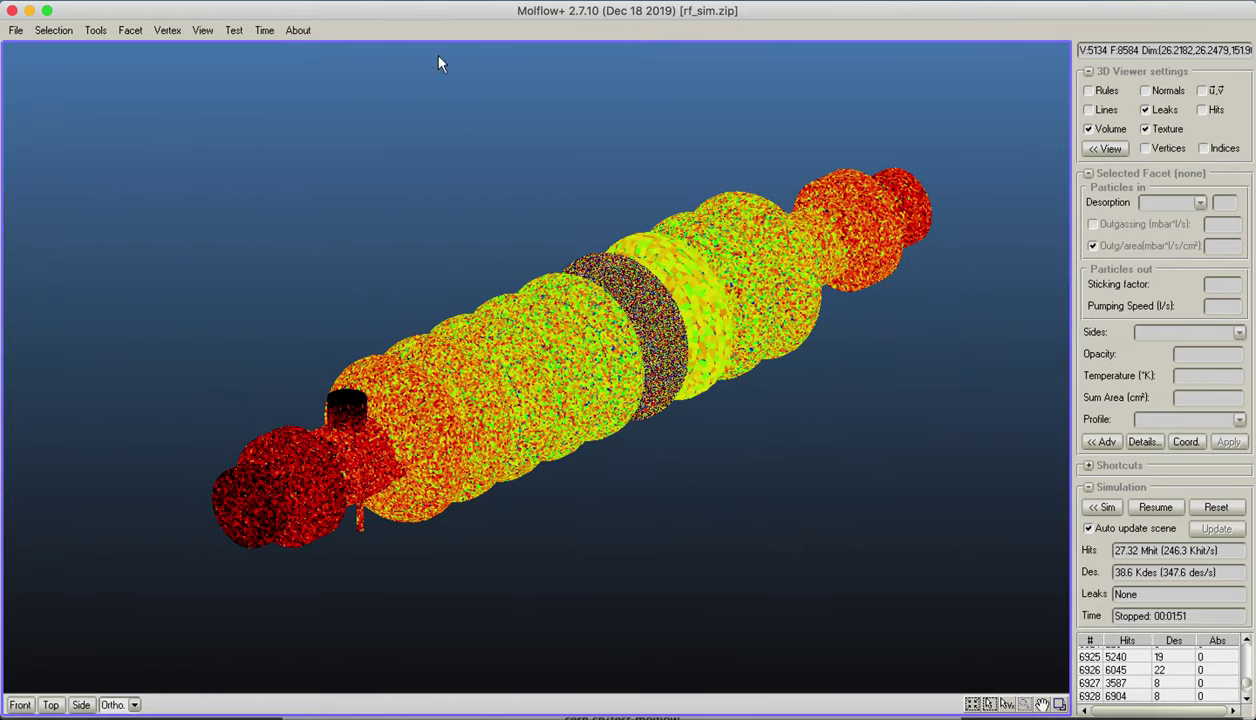
pyautogui.moveTo(440, 62); pyautogui.dragTo(216, 180, button='right')
pyautogui.moveTo(755, 395); pyautogui.dragTo(358, 322, button='right')
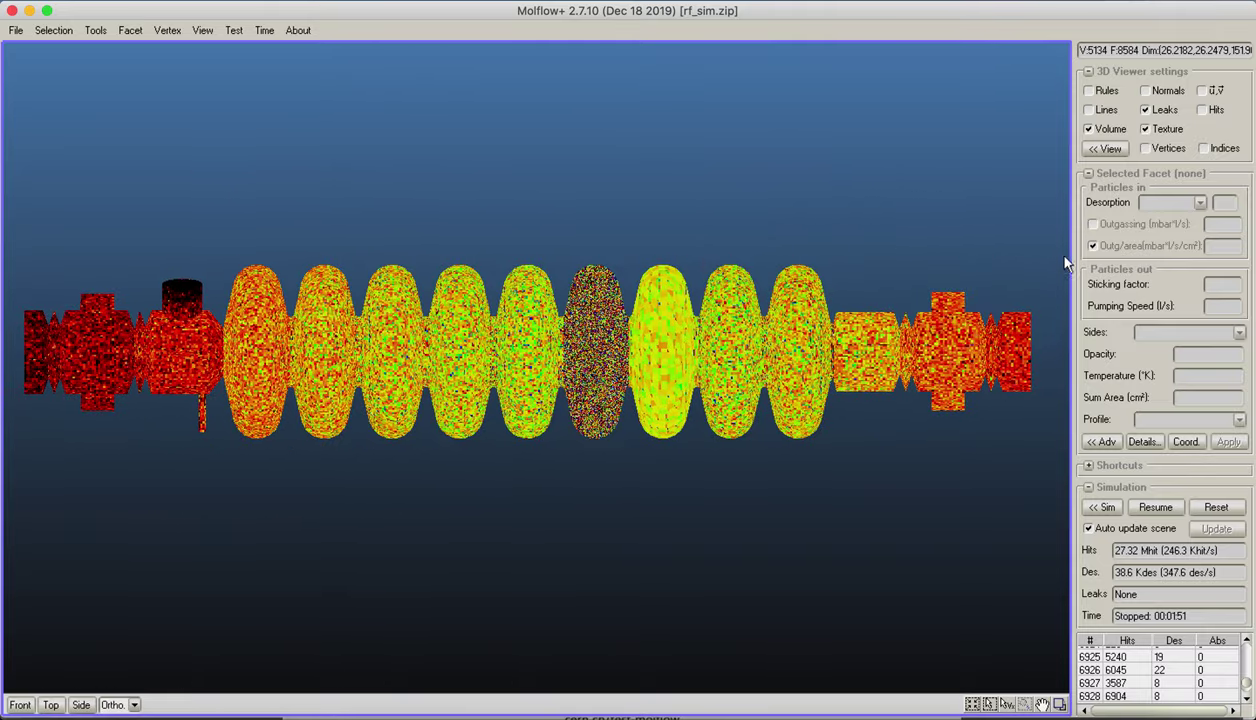
pyautogui.scroll(5, 532, 248)
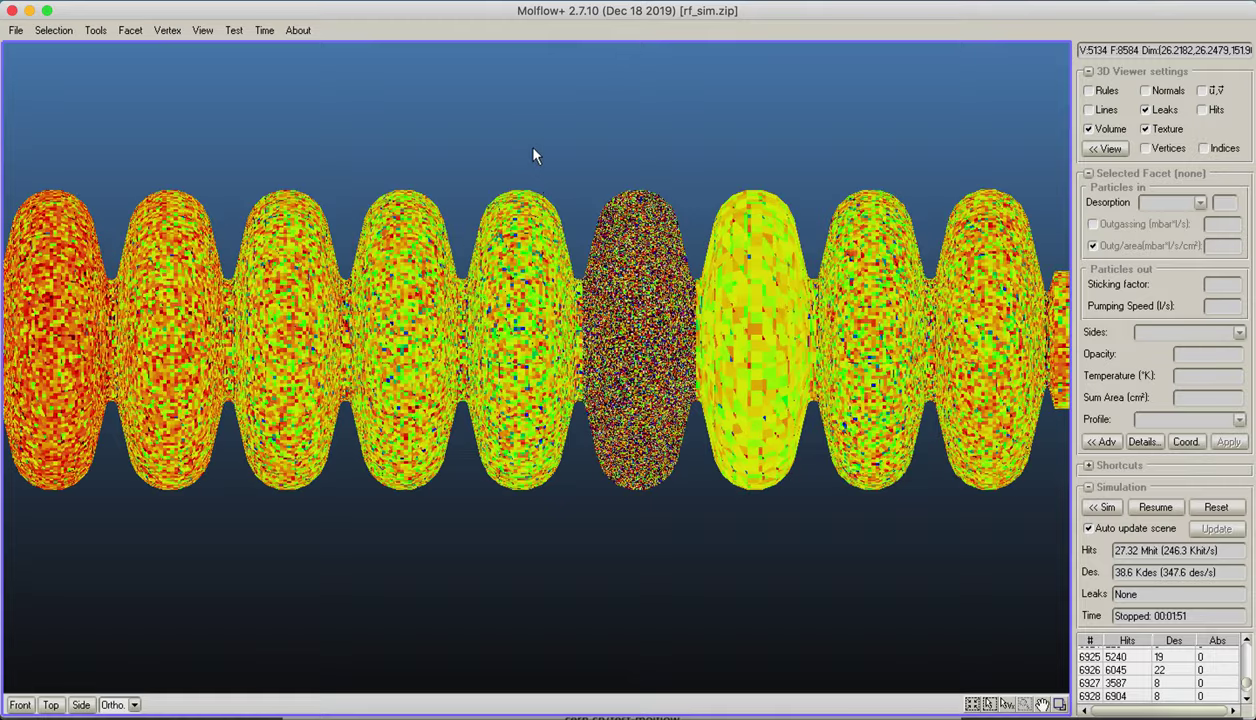
pyautogui.click(512, 194)
# - Give the selected facets an outgassing per area of 1e-8 and accept the simulation reset
pyautogui.moveTo(630, 210); pyautogui.dragTo(612, 305, button='right')
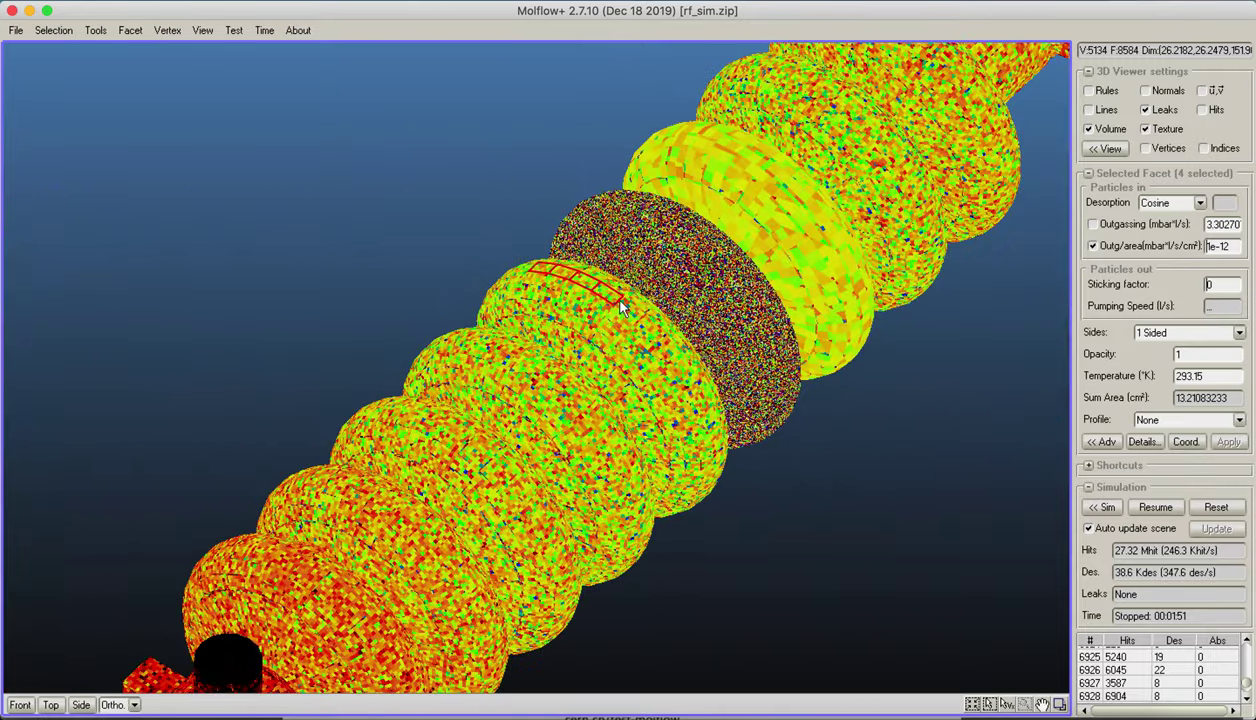
pyautogui.click(1093, 246)
pyautogui.press('BackSpace')
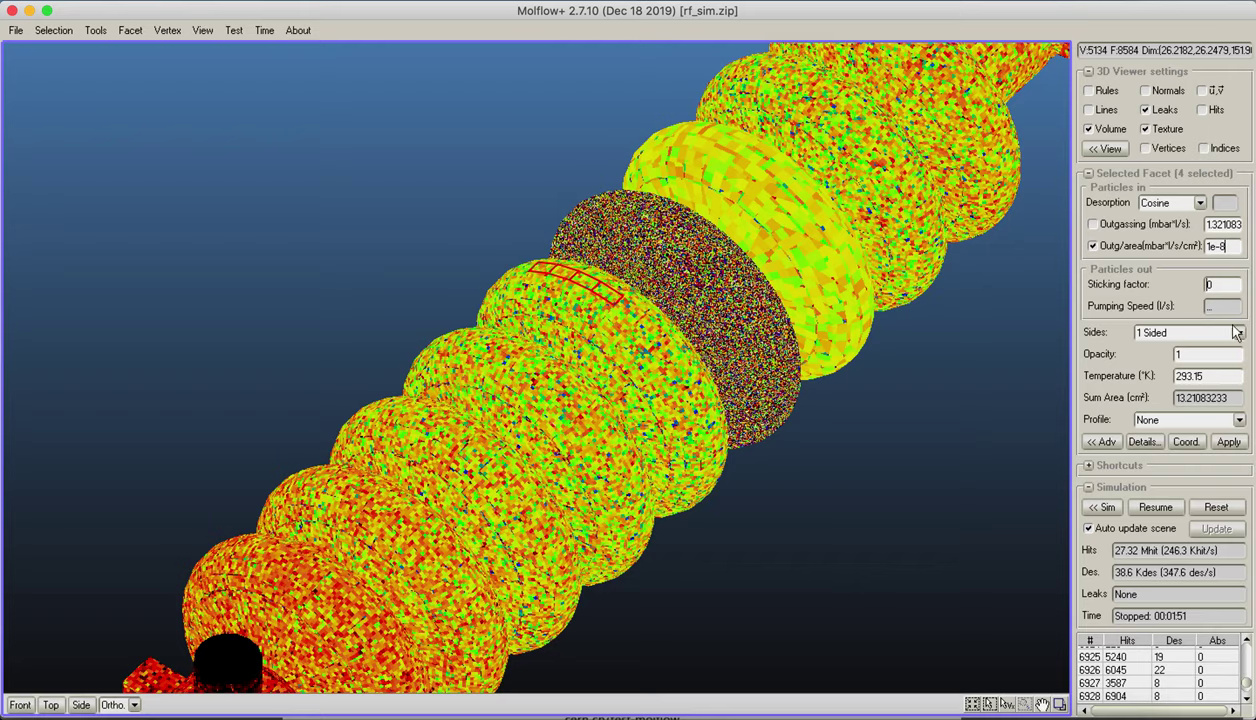
pyautogui.click(1212, 438)
pyautogui.click(560, 404)
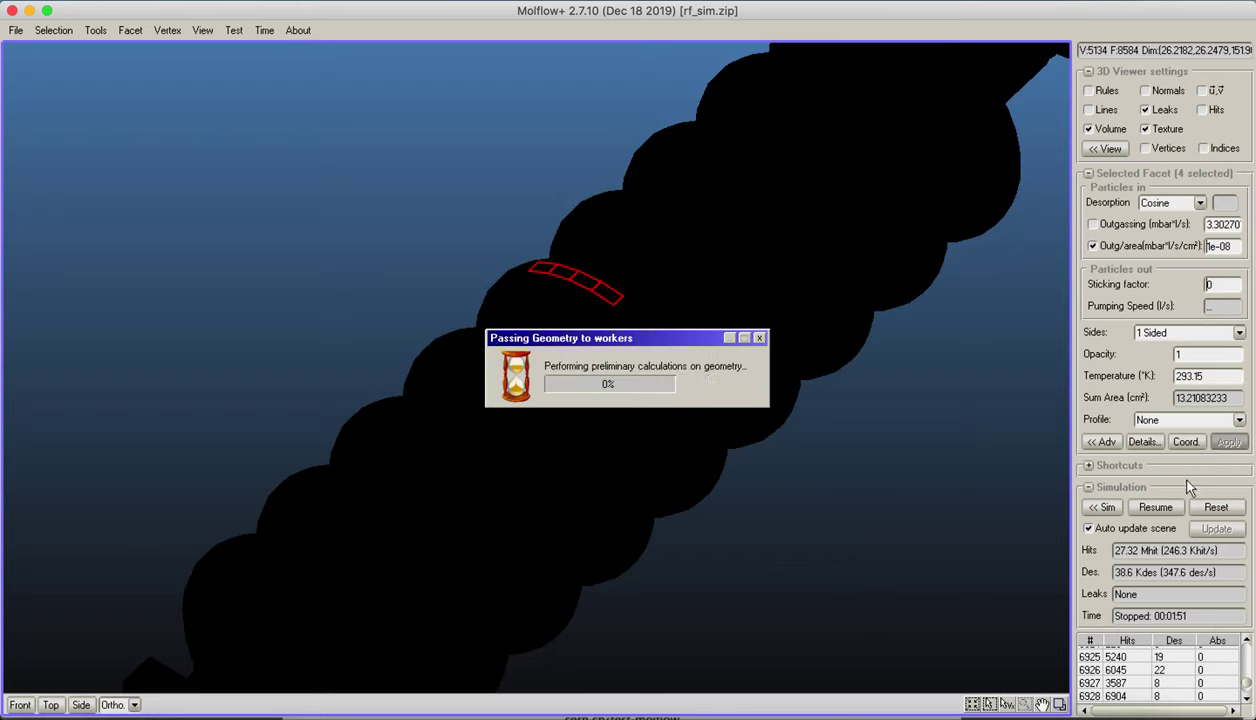
# - Deselect the facets and view the new hit textures on the model
pyautogui.click(894, 466)
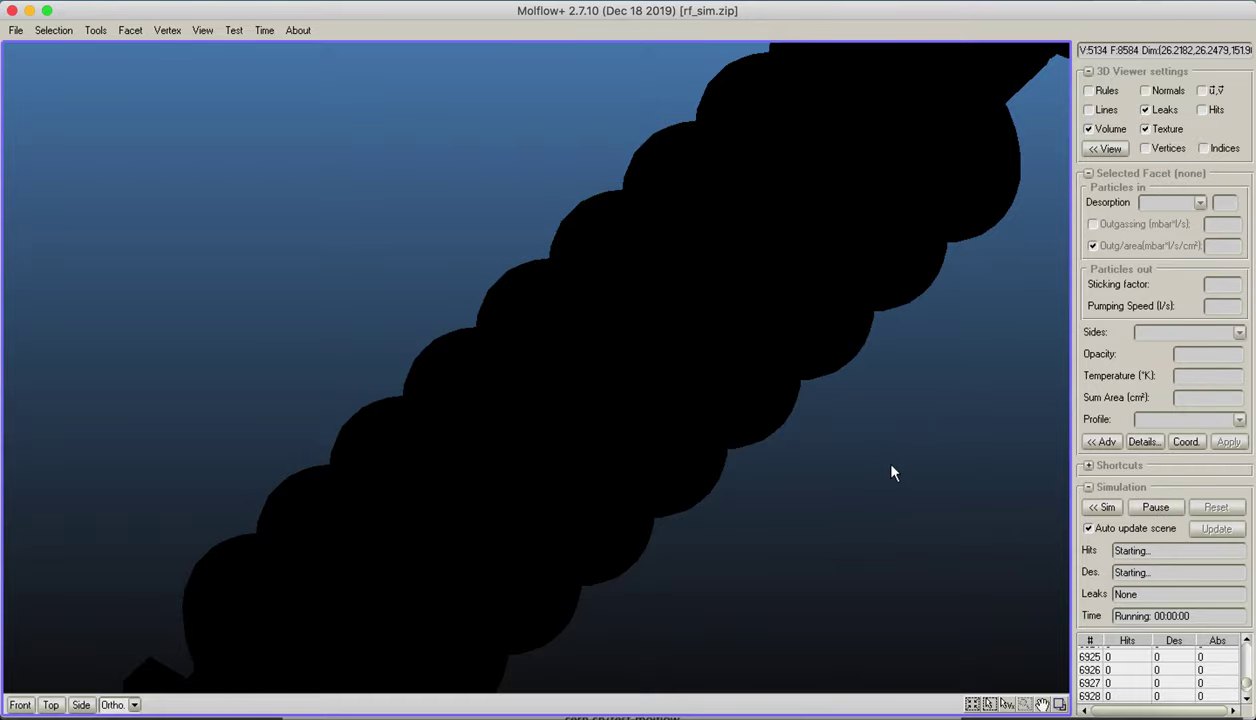
pyautogui.moveTo(894, 468); pyautogui.dragTo(720, 314, button='right')
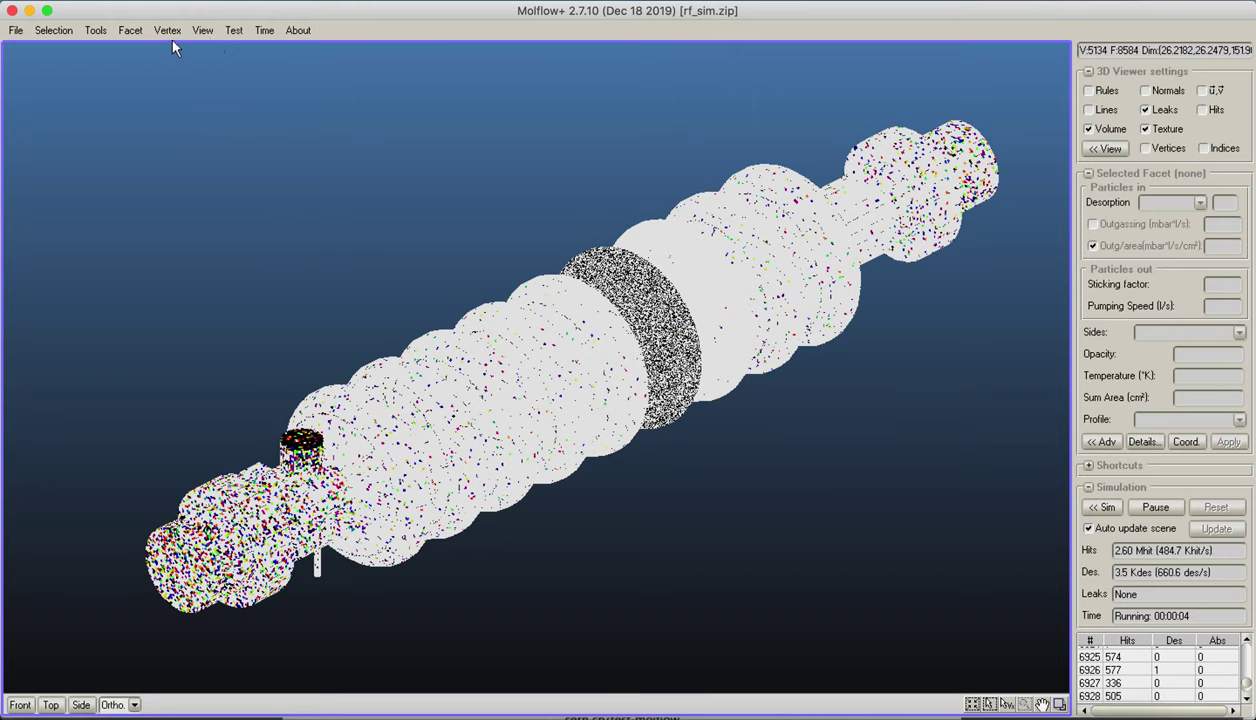
pyautogui.click(131, 31)
pyautogui.click(147, 87)
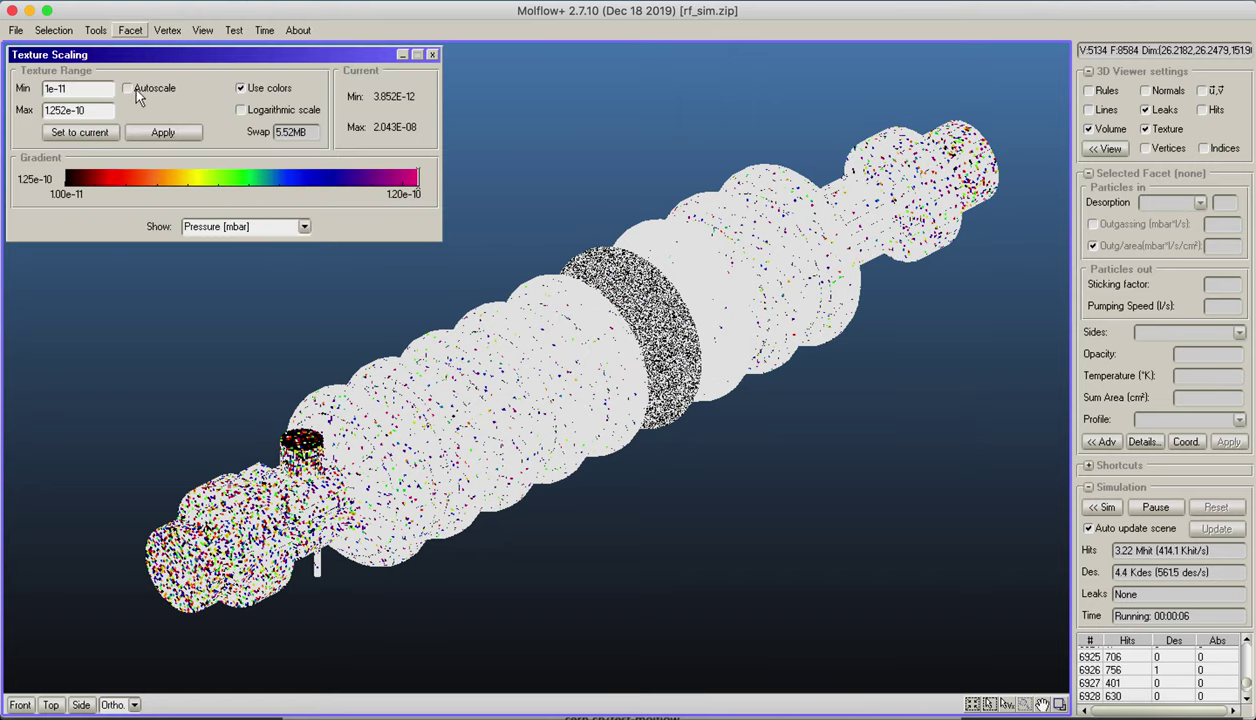
# - Enable Autoscale for texture colours, leaving the gradient on a linear scale
pyautogui.click(133, 88)
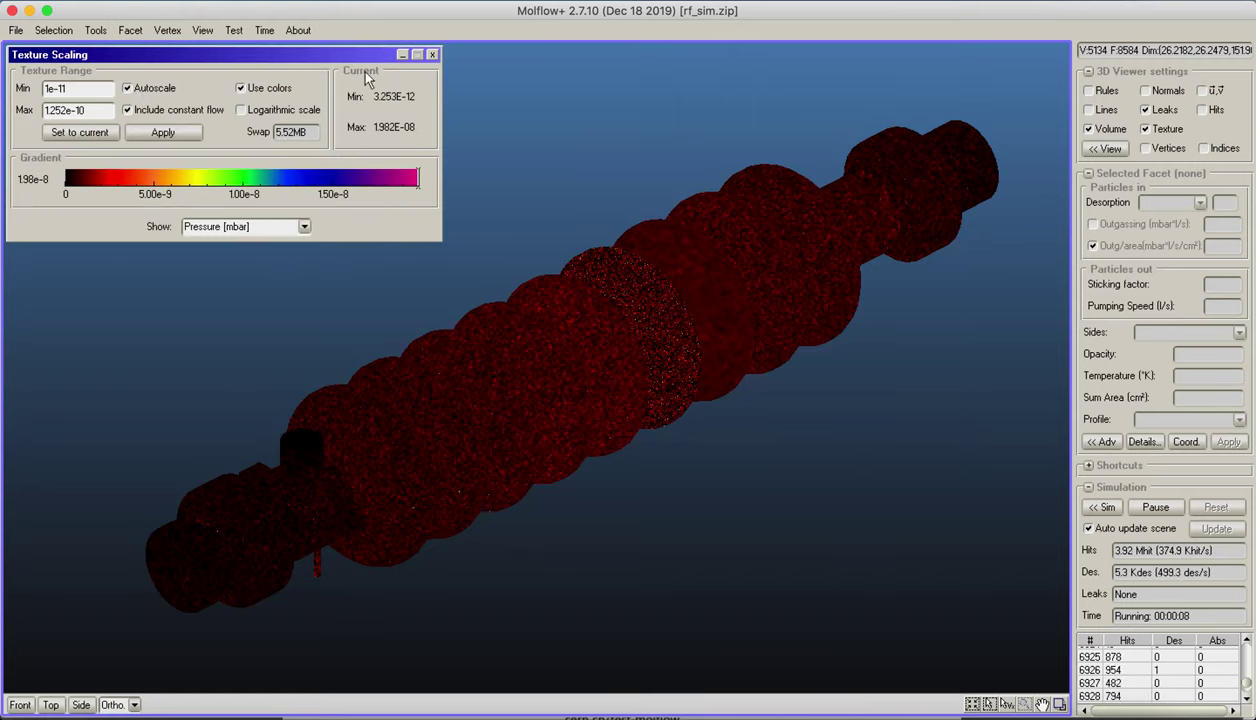
pyautogui.click(241, 110)
pyautogui.moveTo(745, 258); pyautogui.dragTo(695, 280, button='right')
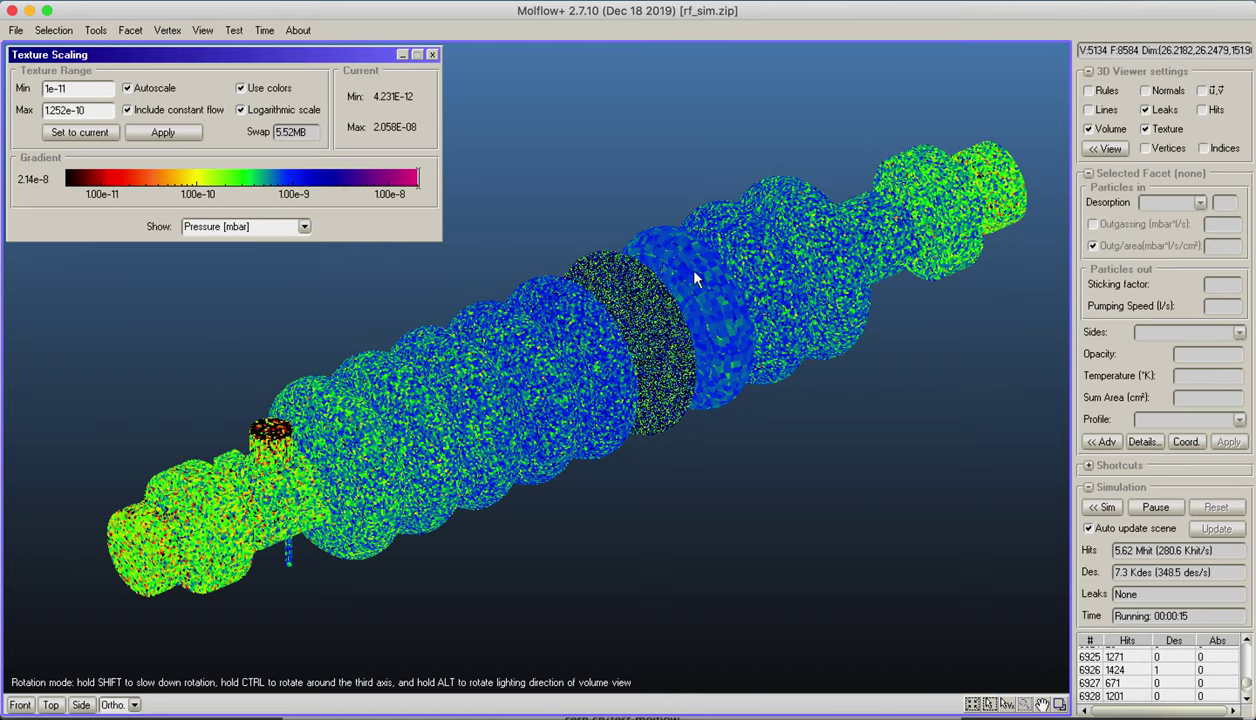
pyautogui.click(266, 112)
pyautogui.moveTo(608, 247); pyautogui.dragTo(599, 400, button='right')
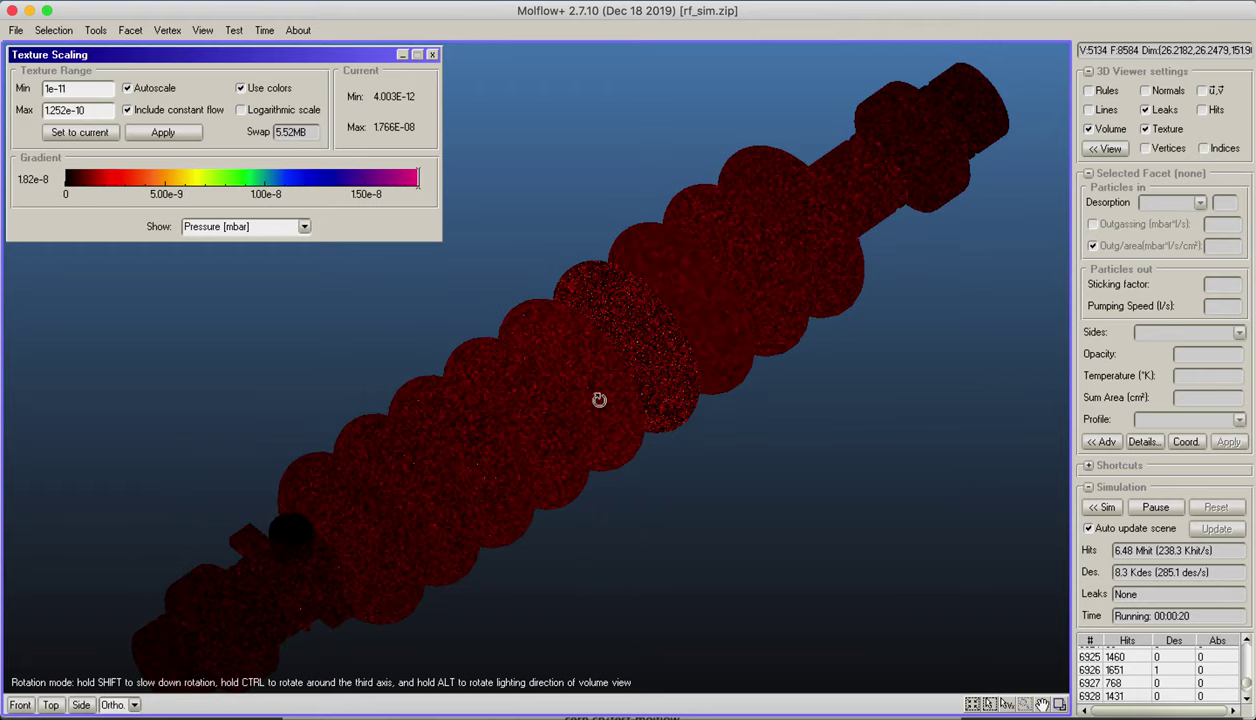
# - Pause the simulation and close the Texture Scaling window
pyautogui.click(1157, 507)
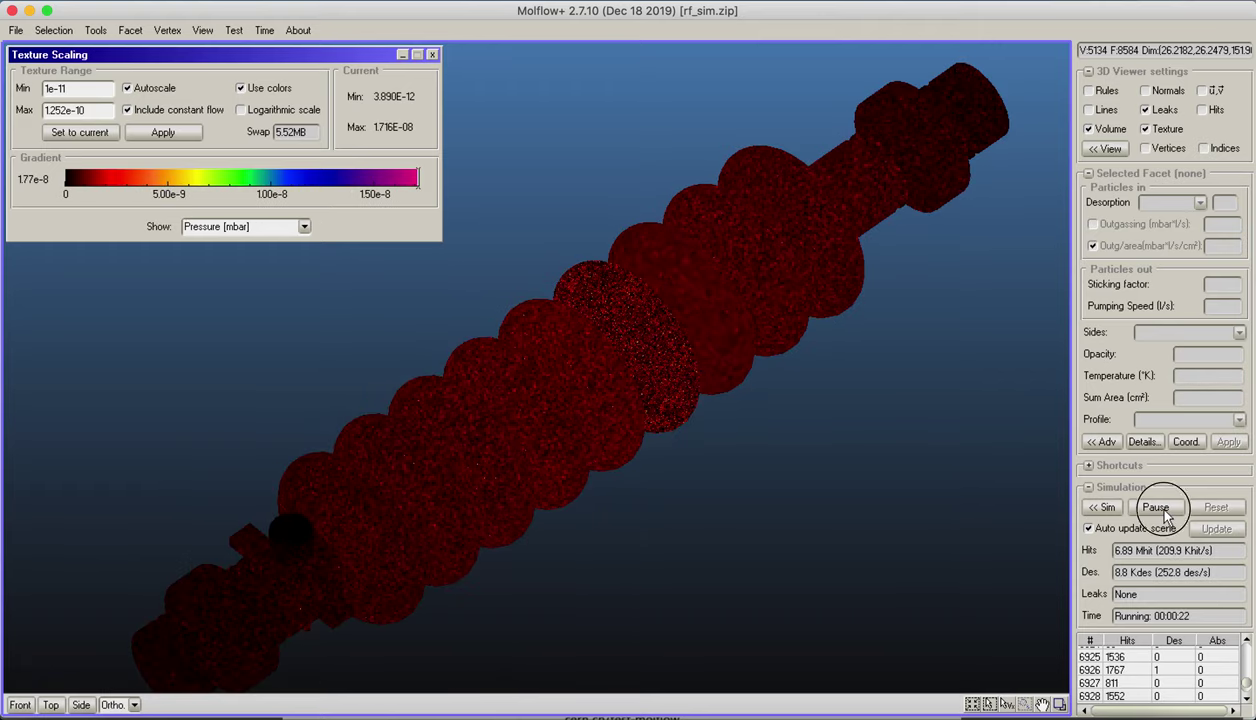
pyautogui.click(432, 55)
pyautogui.moveTo(515, 190); pyautogui.dragTo(616, 30, button='right')
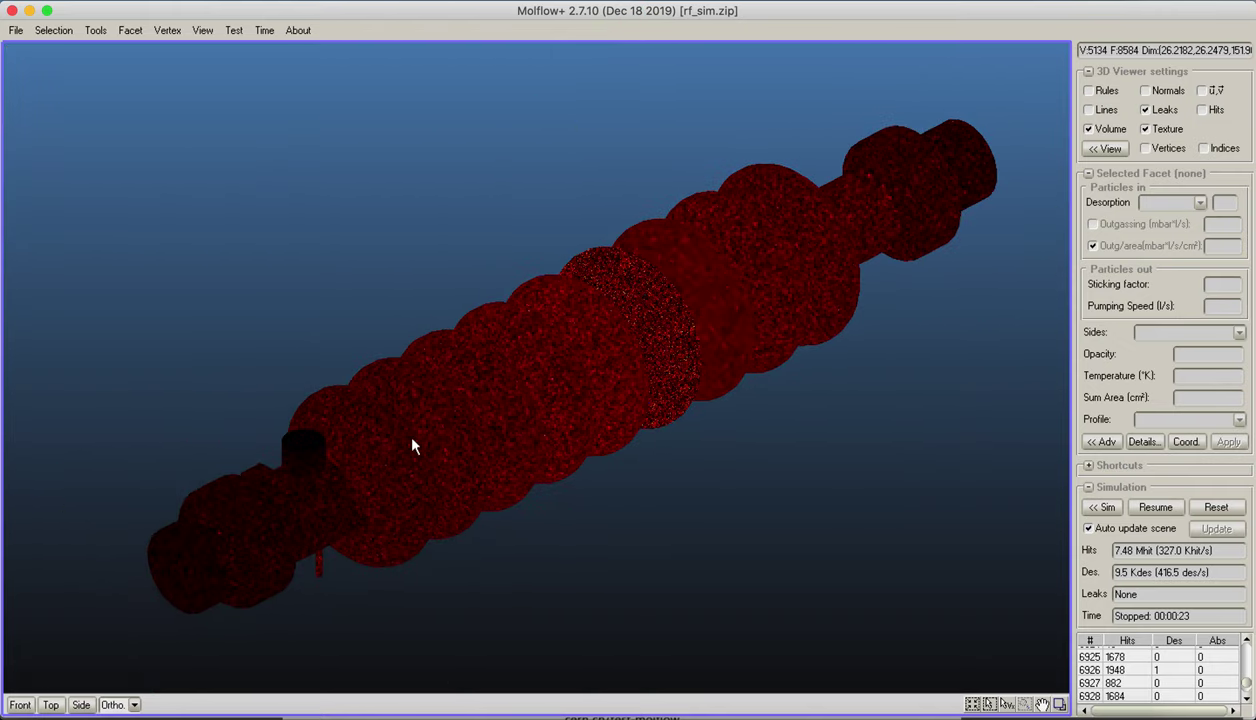
# - Display the cavity as a plain white wireframe without volume or textures
pyautogui.click(1150, 129)
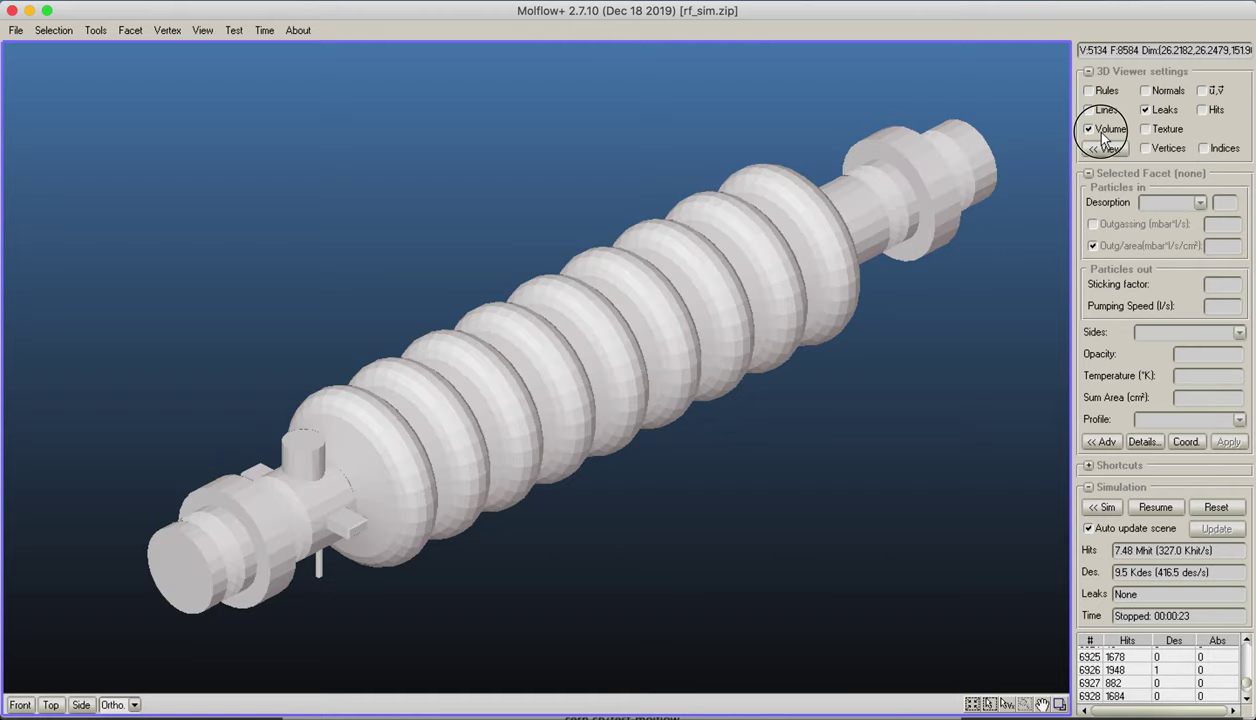
pyautogui.click(1104, 132)
pyautogui.click(1158, 131)
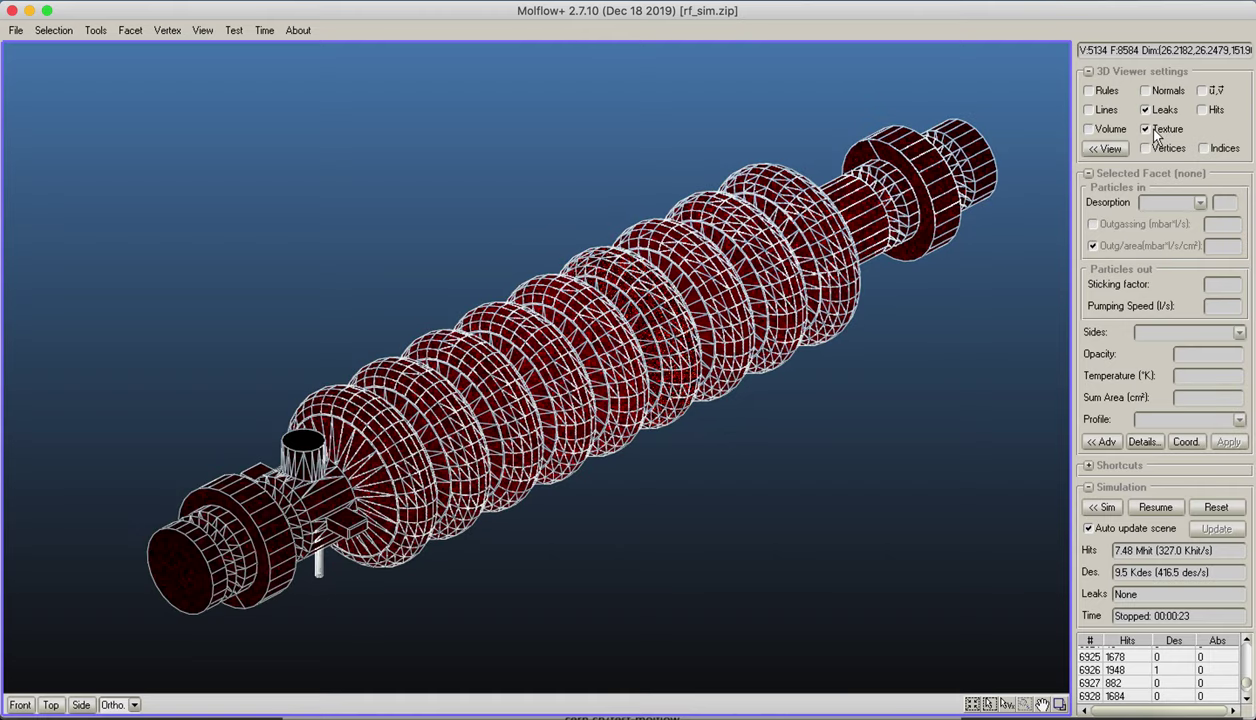
pyautogui.click(1150, 130)
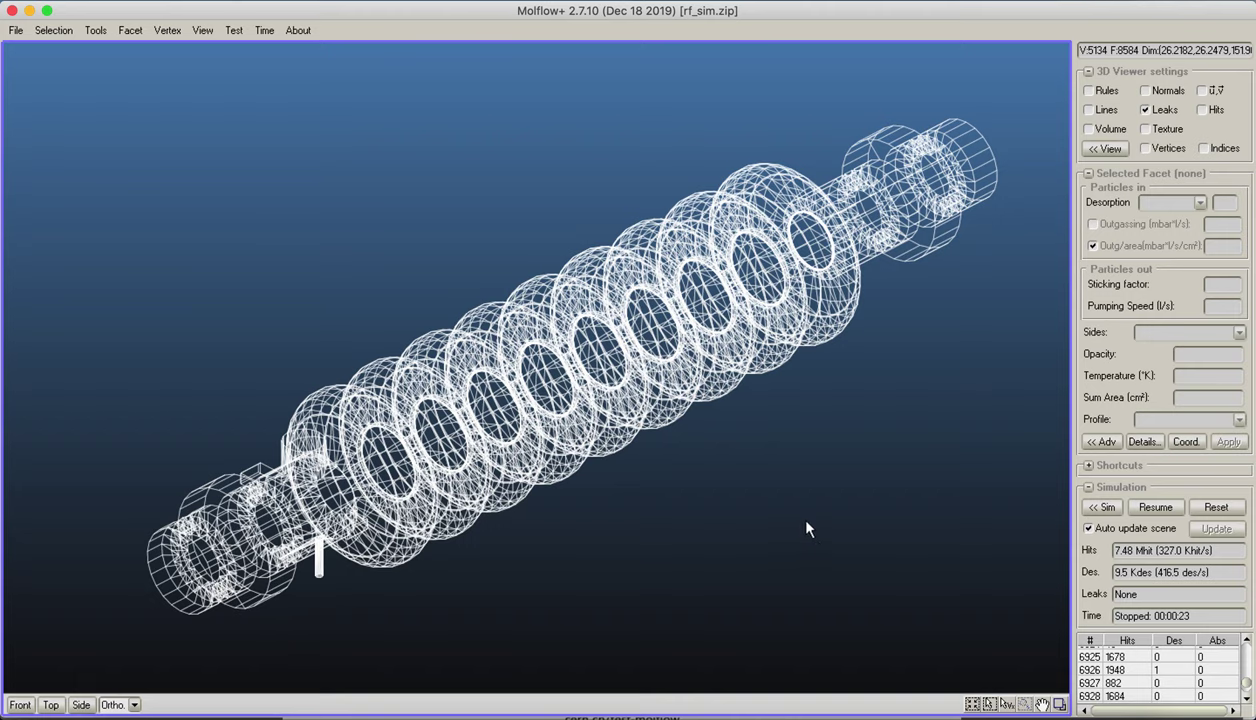
pyautogui.moveTo(790, 509); pyautogui.dragTo(796, 499, button='right')
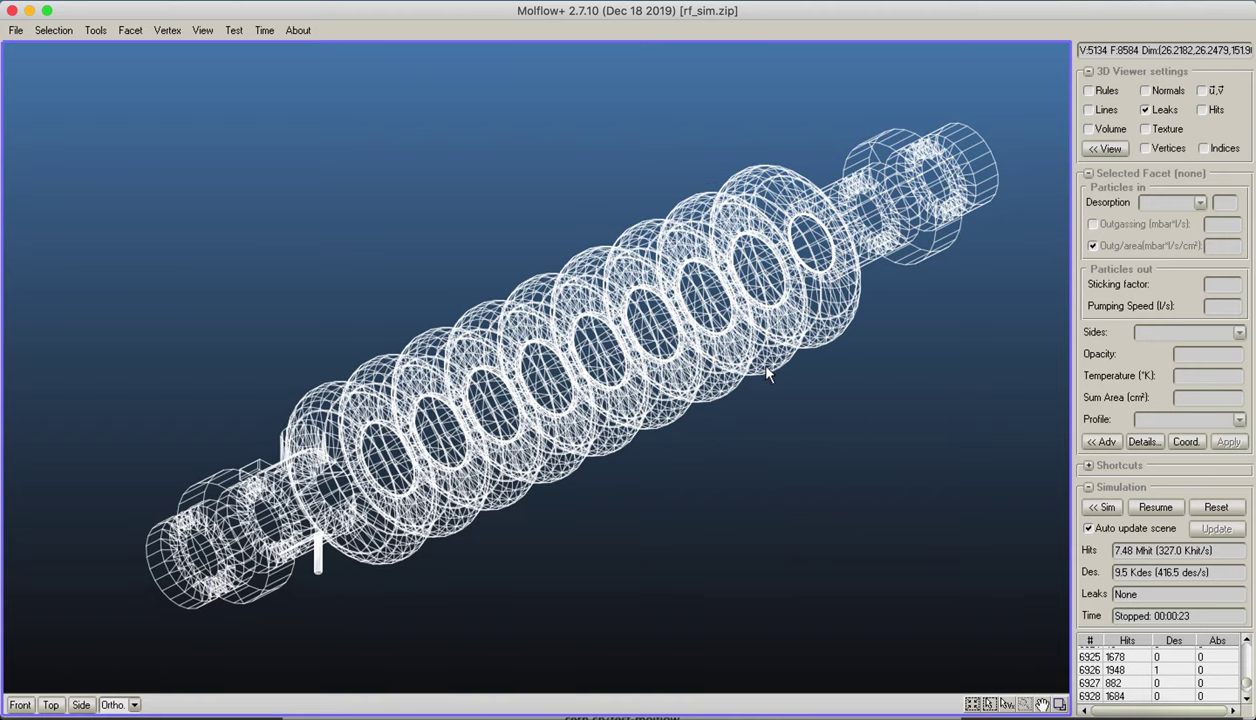
# - Disable textures on all 8584 facets, accepting the simulation data reset
pyautogui.click(132, 30)
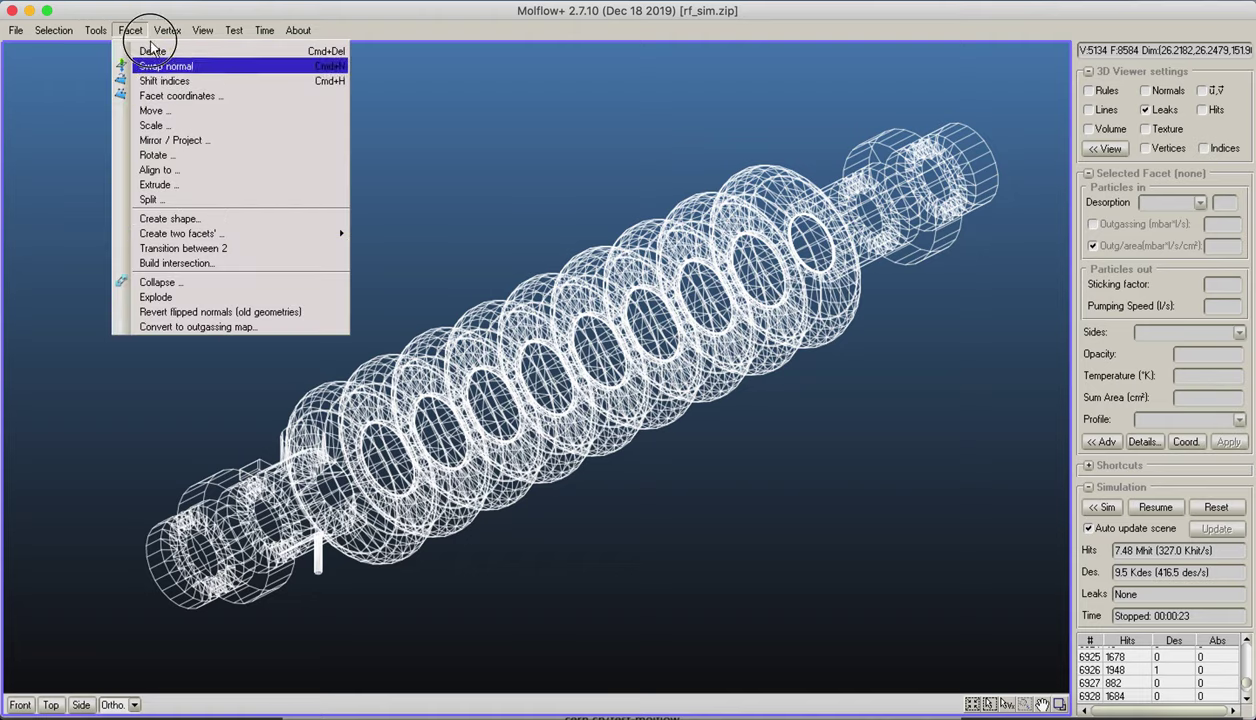
pyautogui.click(54, 30)
pyautogui.click(64, 62)
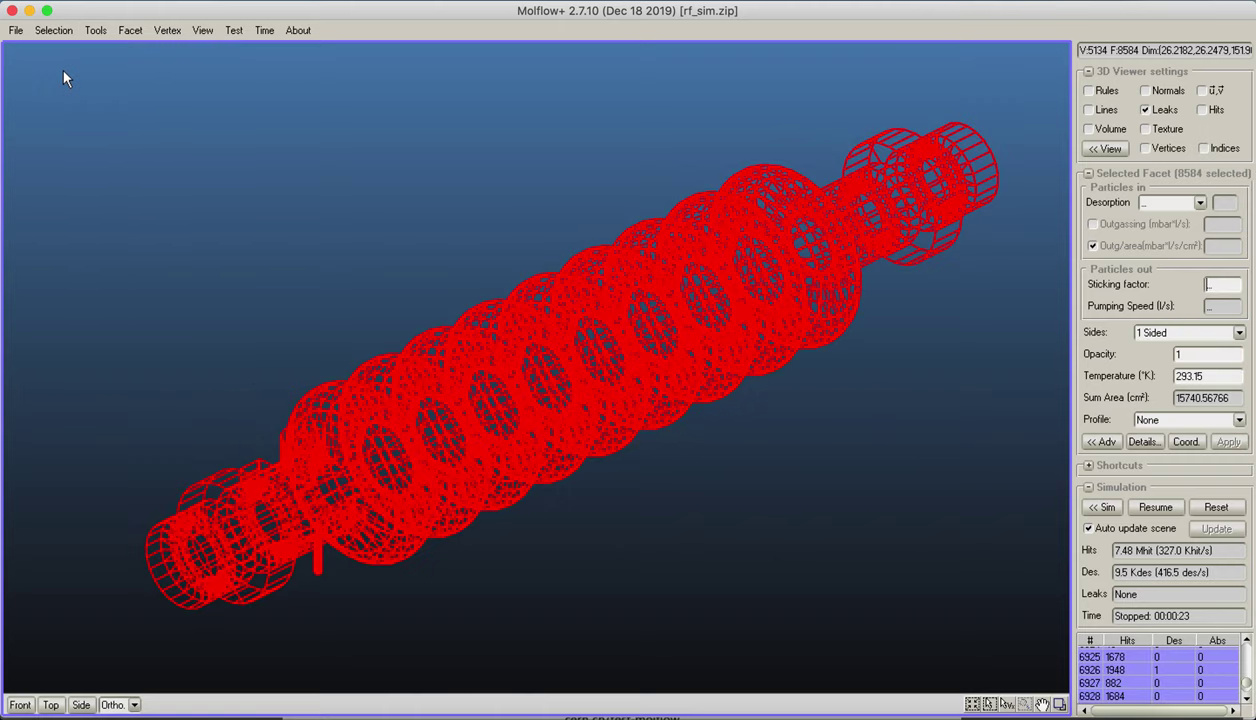
pyautogui.click(1101, 441)
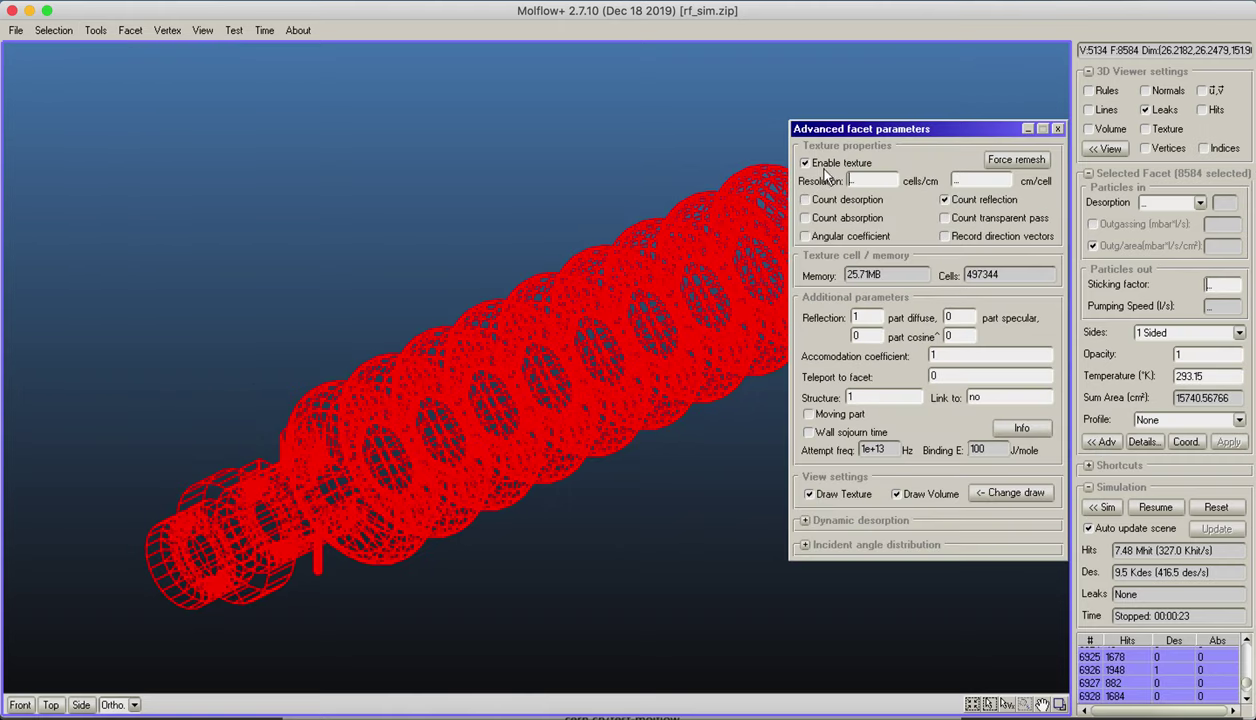
pyautogui.click(824, 168)
pyautogui.click(1229, 441)
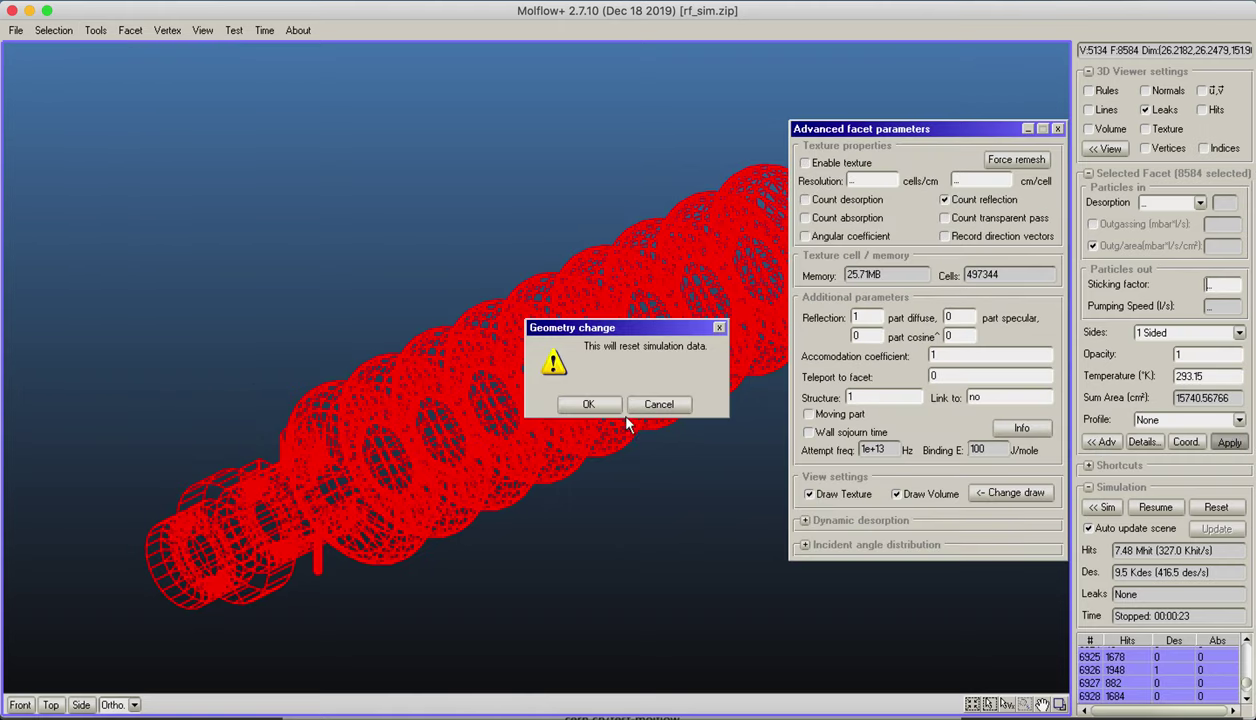
pyautogui.click(588, 404)
pyautogui.click(1057, 130)
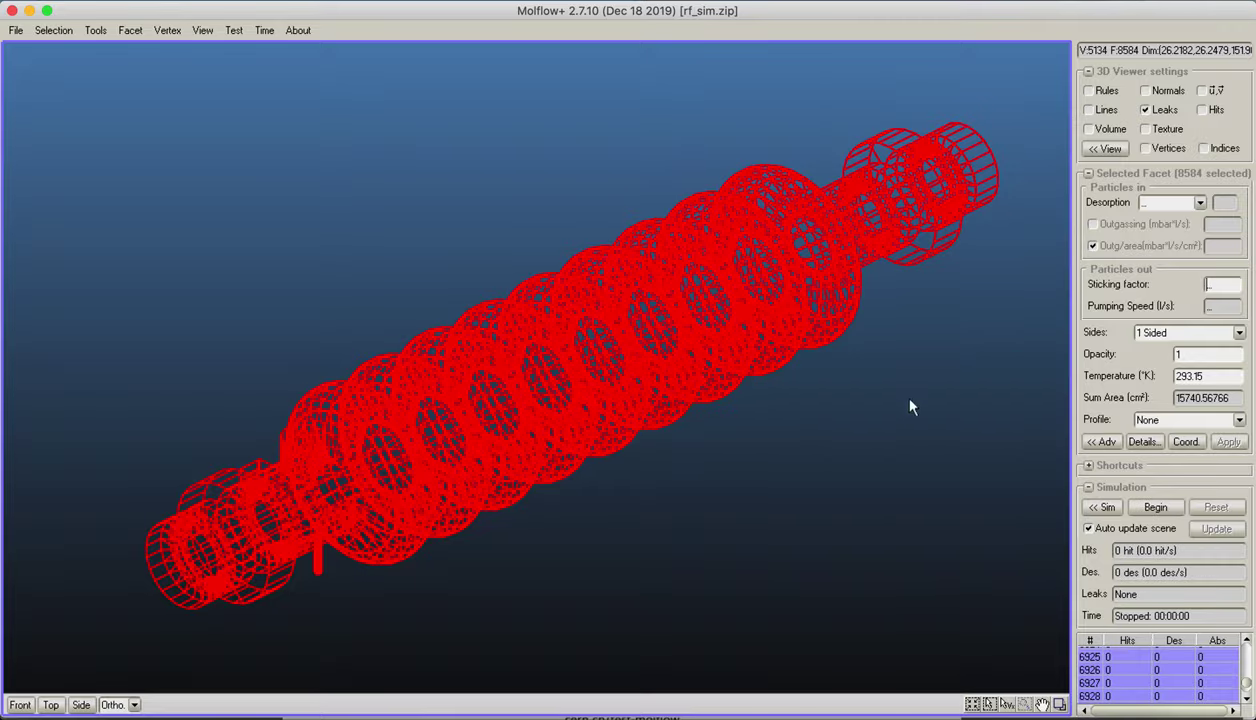
pyautogui.click(788, 426)
pyautogui.moveTo(788, 426); pyautogui.dragTo(770, 250, button='right')
pyautogui.moveTo(757, 340); pyautogui.dragTo(261, 622, button='right')
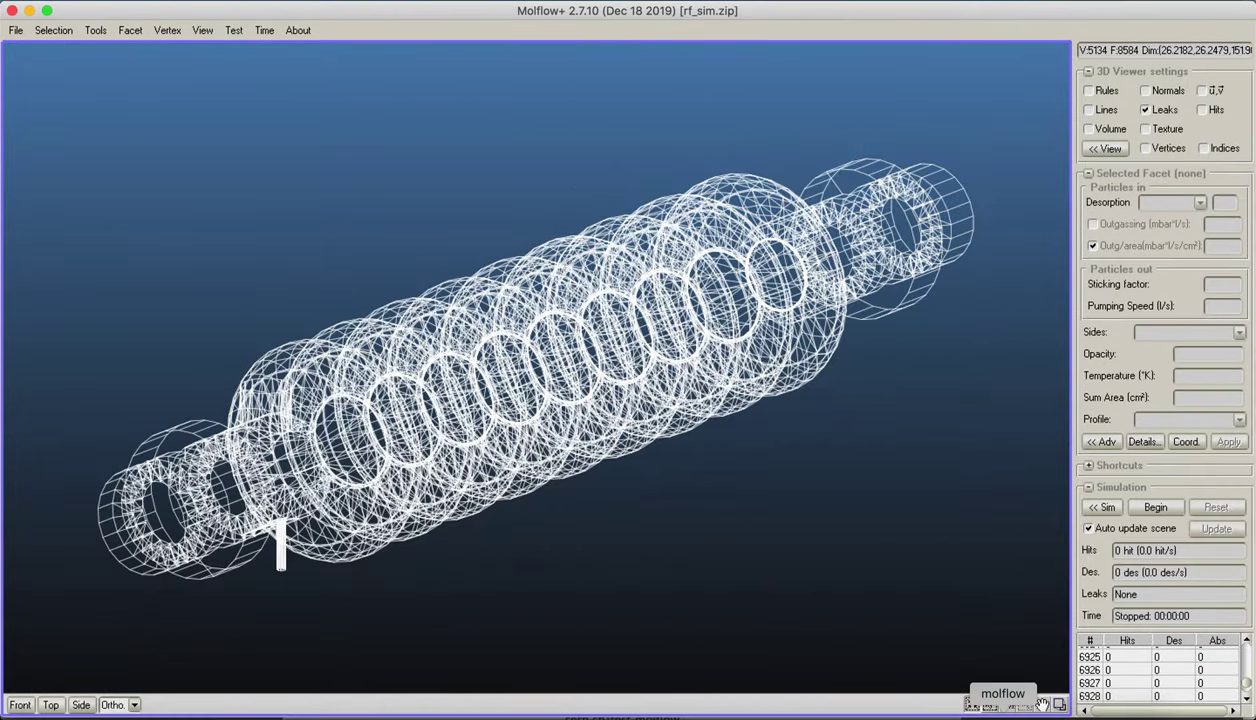
# - Switch to vertex selection and box-select the vertices of the left end flange
pyautogui.moveTo(245, 277); pyautogui.dragTo(294, 232, button='middle')
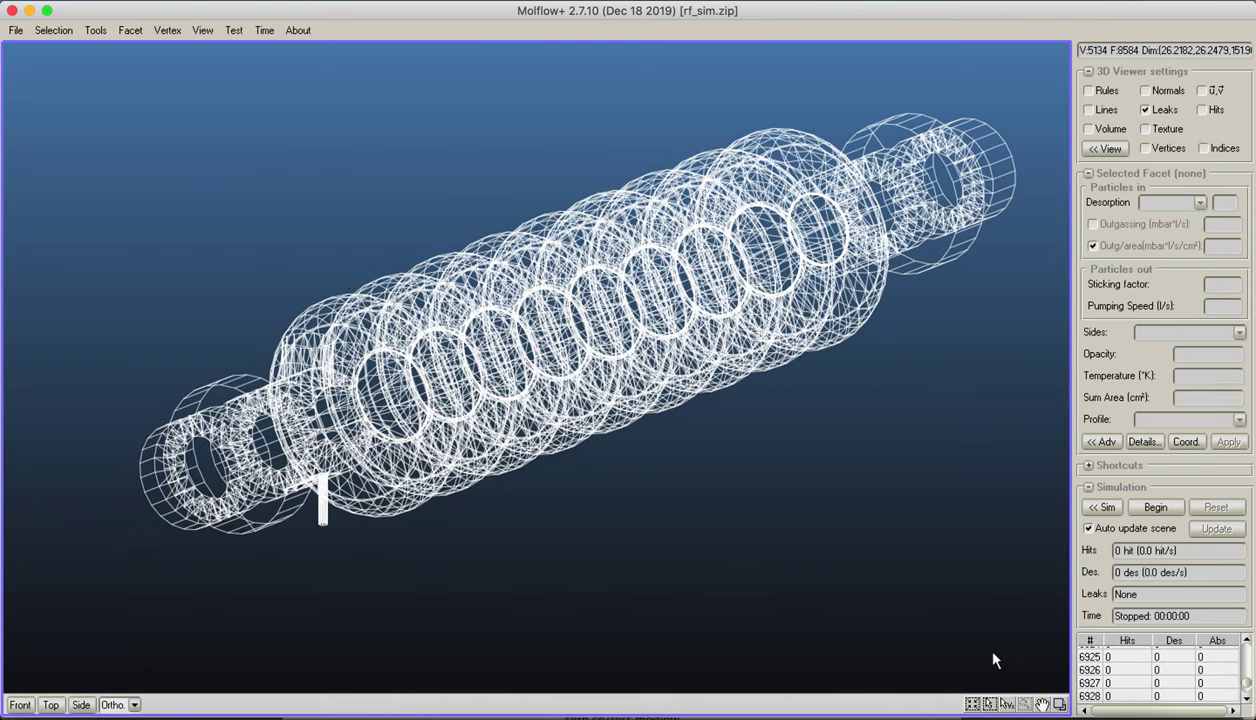
pyautogui.click(1006, 704)
pyautogui.moveTo(320, 416); pyautogui.dragTo(30, 662, button='right')
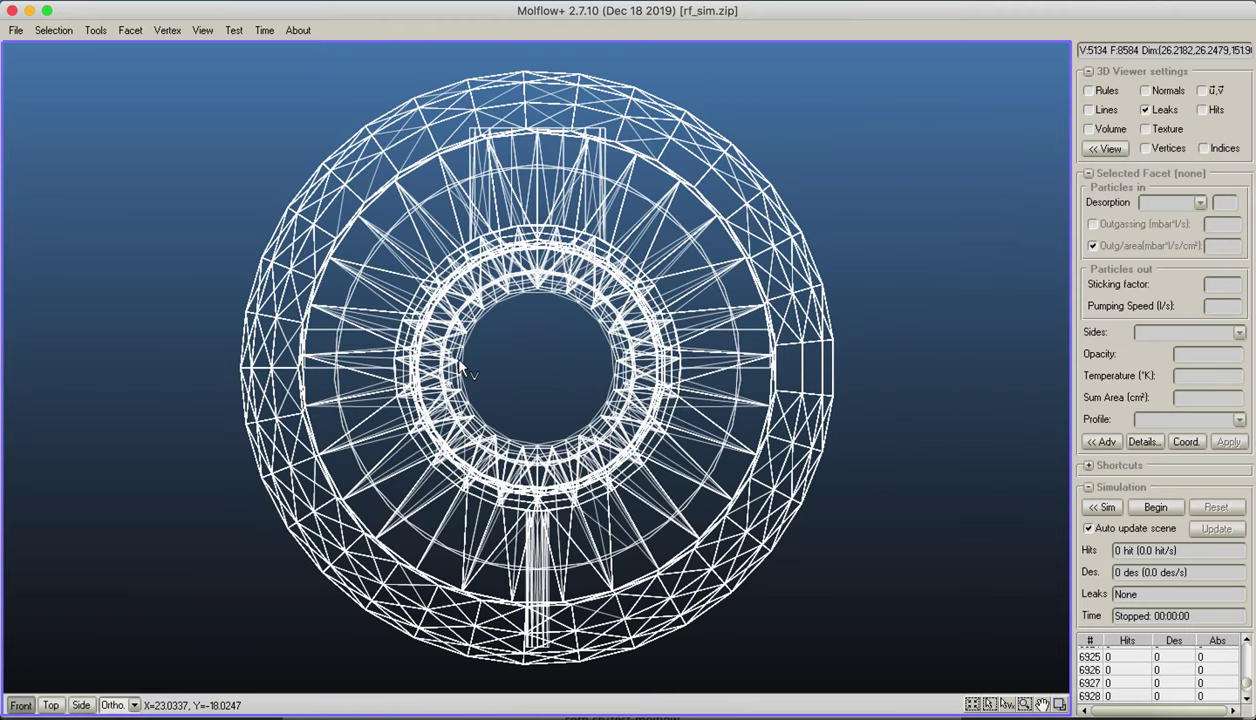
pyautogui.moveTo(486, 389); pyautogui.dragTo(445, 350)
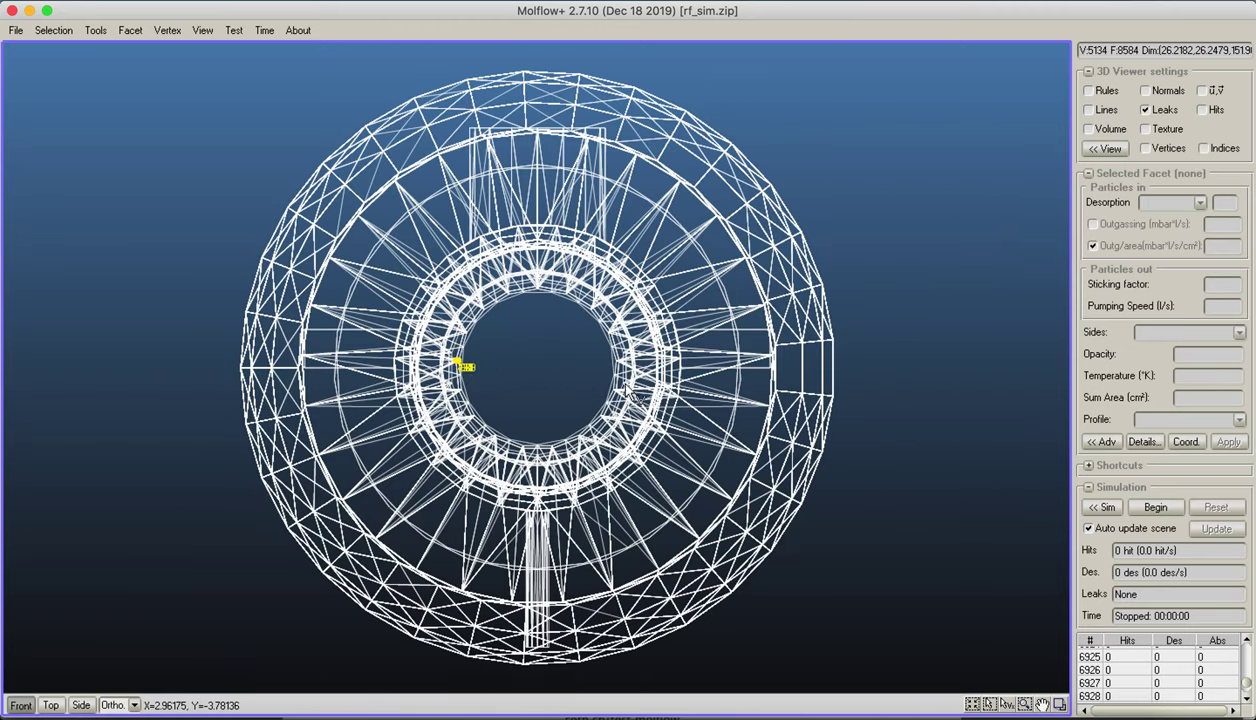
pyautogui.keyDown('alt'); pyautogui.moveTo(614, 364); pyautogui.dragTo(626, 369); pyautogui.keyUp('alt')
pyautogui.moveTo(626, 369); pyautogui.dragTo(243, 585, button='right')
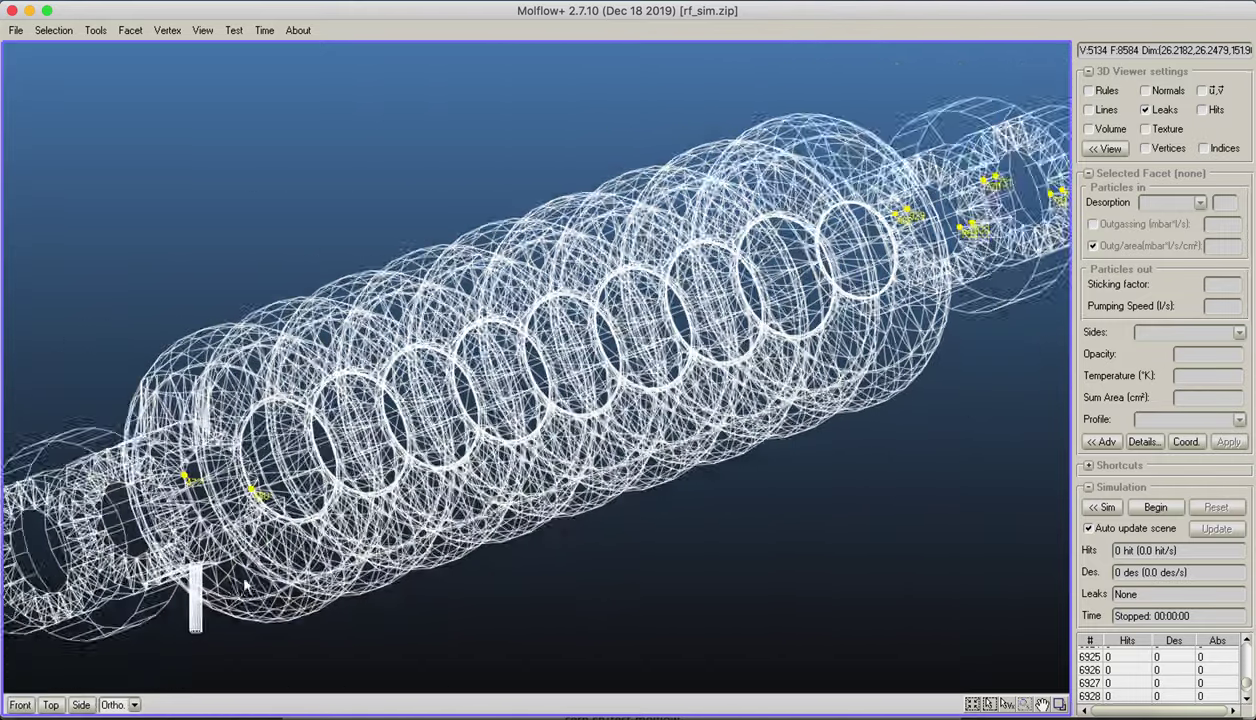
pyautogui.scroll(-3, 507, 477)
pyautogui.moveTo(507, 477); pyautogui.dragTo(449, 525, button='right')
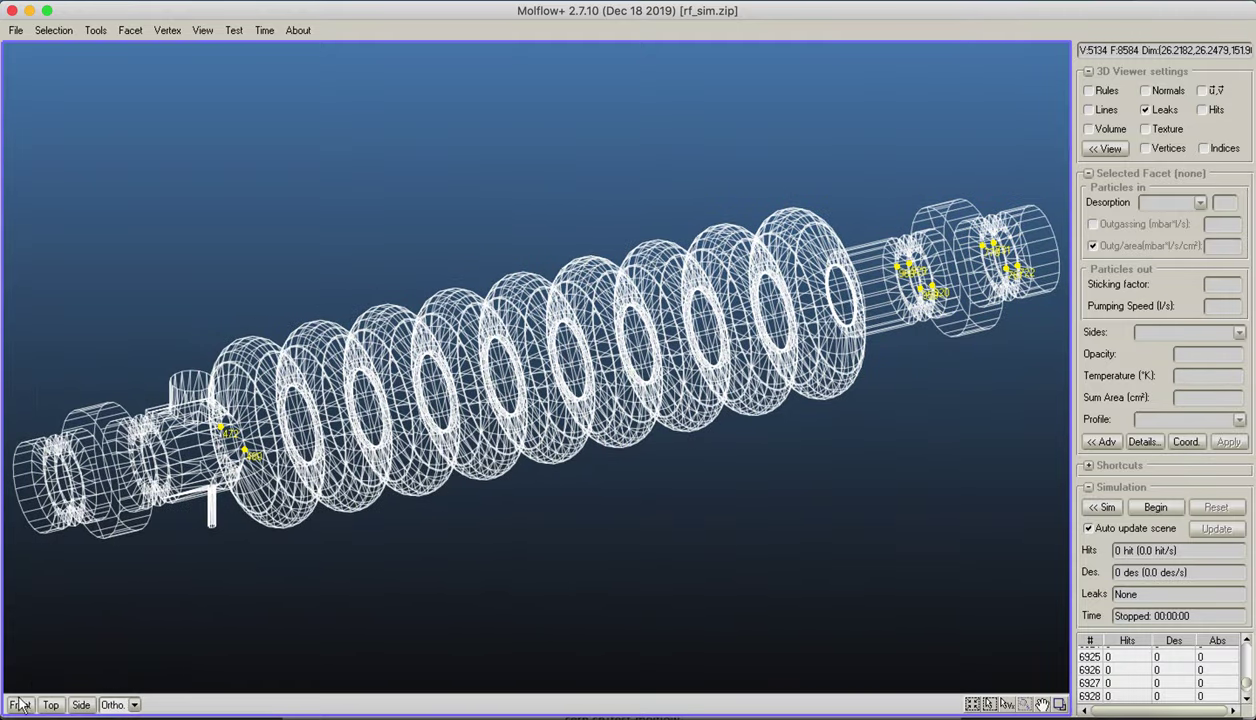
pyautogui.moveTo(215, 450); pyautogui.dragTo(296, 292, button='right')
pyautogui.moveTo(358, 224); pyautogui.dragTo(398, 418)
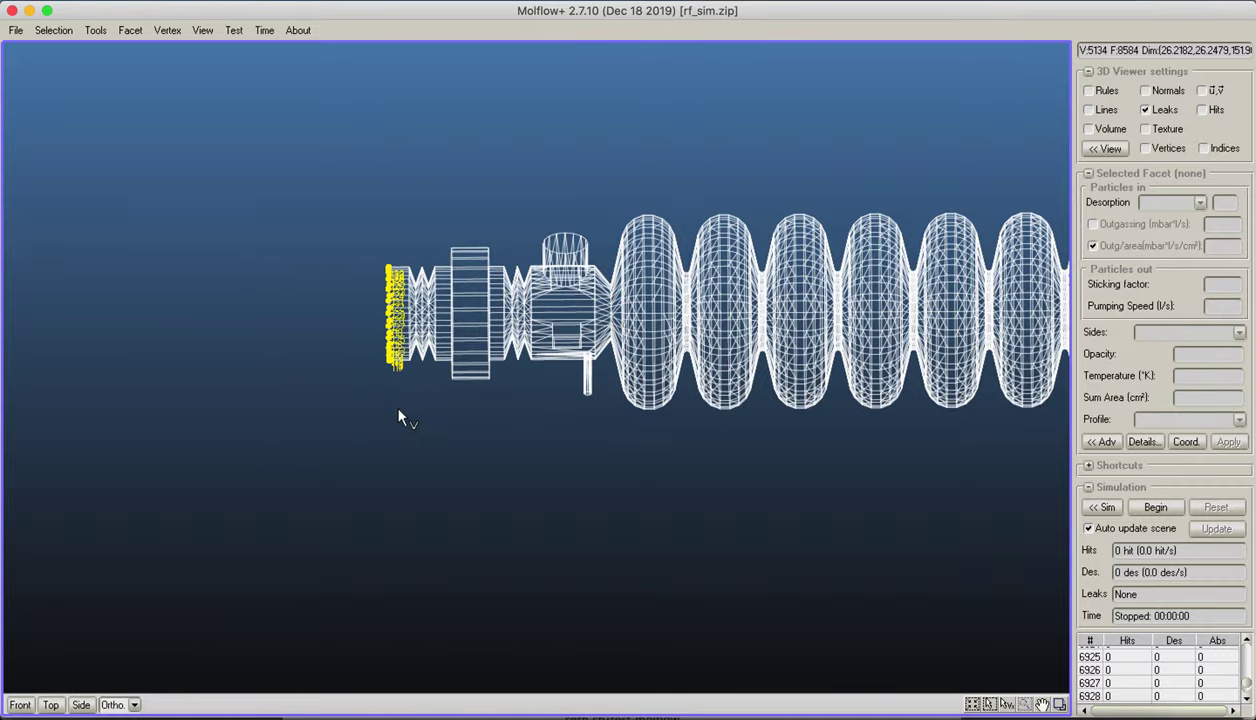
pyautogui.moveTo(342, 386); pyautogui.dragTo(689, 186, button='right')
pyautogui.moveTo(606, 300); pyautogui.dragTo(640, 300, button='right')
pyautogui.moveTo(640, 300); pyautogui.dragTo(580, 220, button='middle')
# - In Front view, deselect the upper and lower ring vertices, keeping the two side ones
pyautogui.click(19, 705)
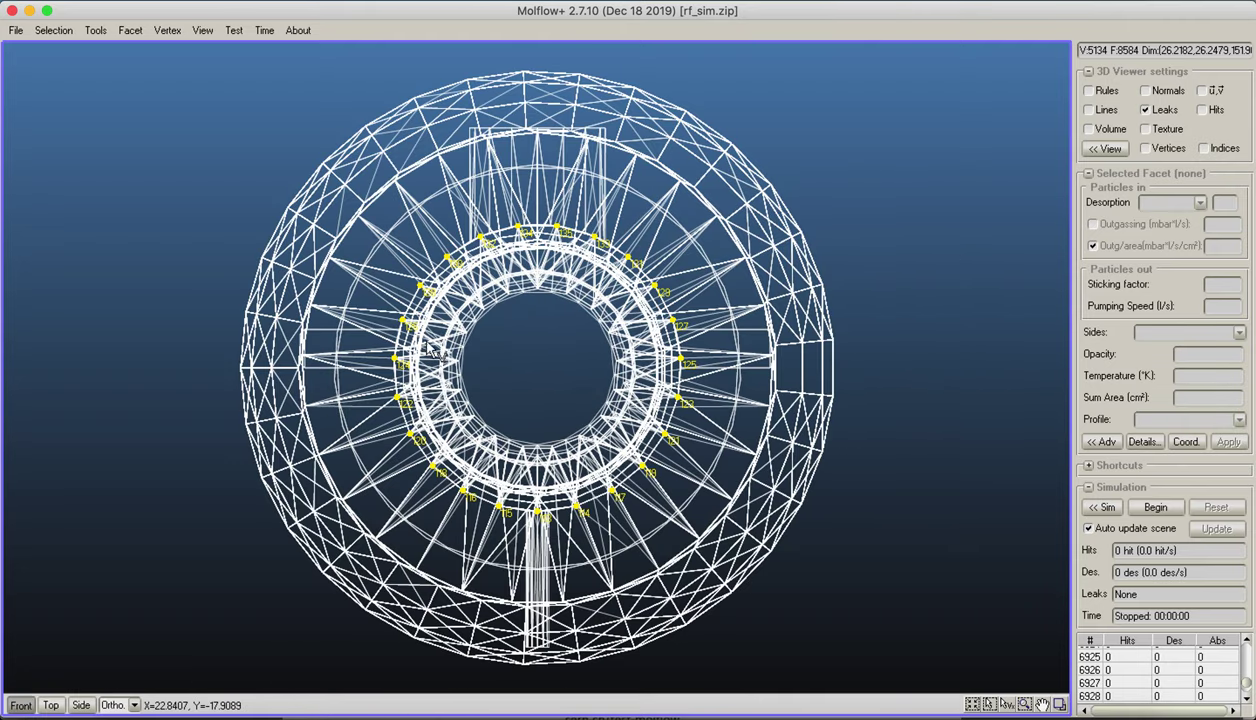
pyautogui.keyDown('ctrl'); pyautogui.moveTo(395, 228); pyautogui.dragTo(728, 348); pyautogui.keyUp('ctrl')
pyautogui.keyDown('ctrl'); pyautogui.moveTo(410, 398); pyautogui.dragTo(745, 550); pyautogui.keyUp('ctrl')
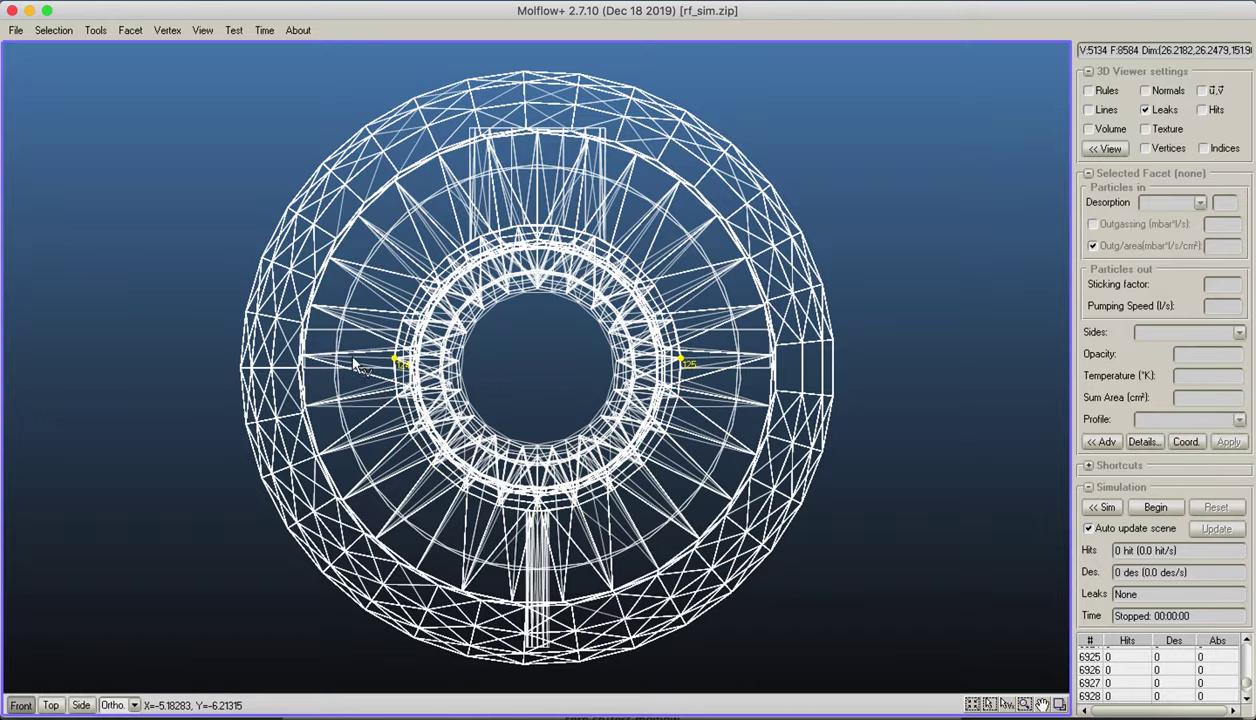
pyautogui.moveTo(757, 407); pyautogui.dragTo(472, 512, button='right')
pyautogui.scroll(-5, 480, 510)
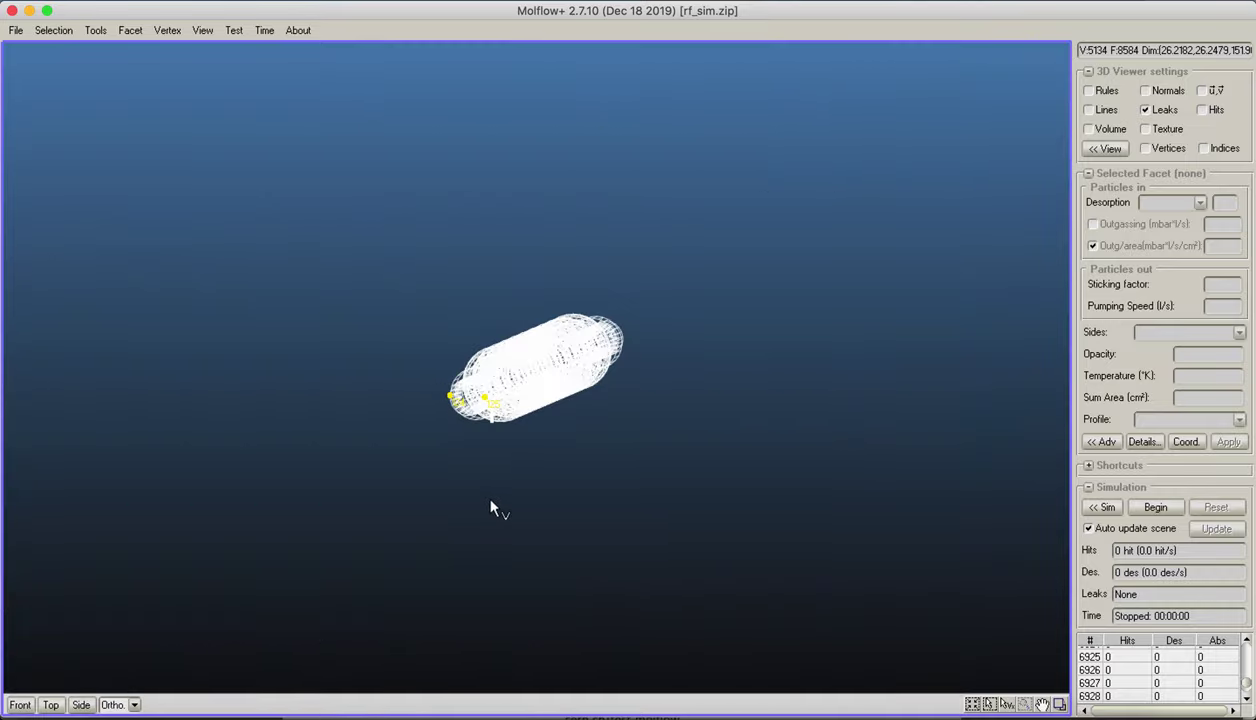
pyautogui.scroll(4, 592, 477)
pyautogui.moveTo(592, 477); pyautogui.dragTo(533, 510, button='right')
pyautogui.moveTo(290, 545); pyautogui.dragTo(365, 500, button='right')
pyautogui.scroll(-3, 365, 500)
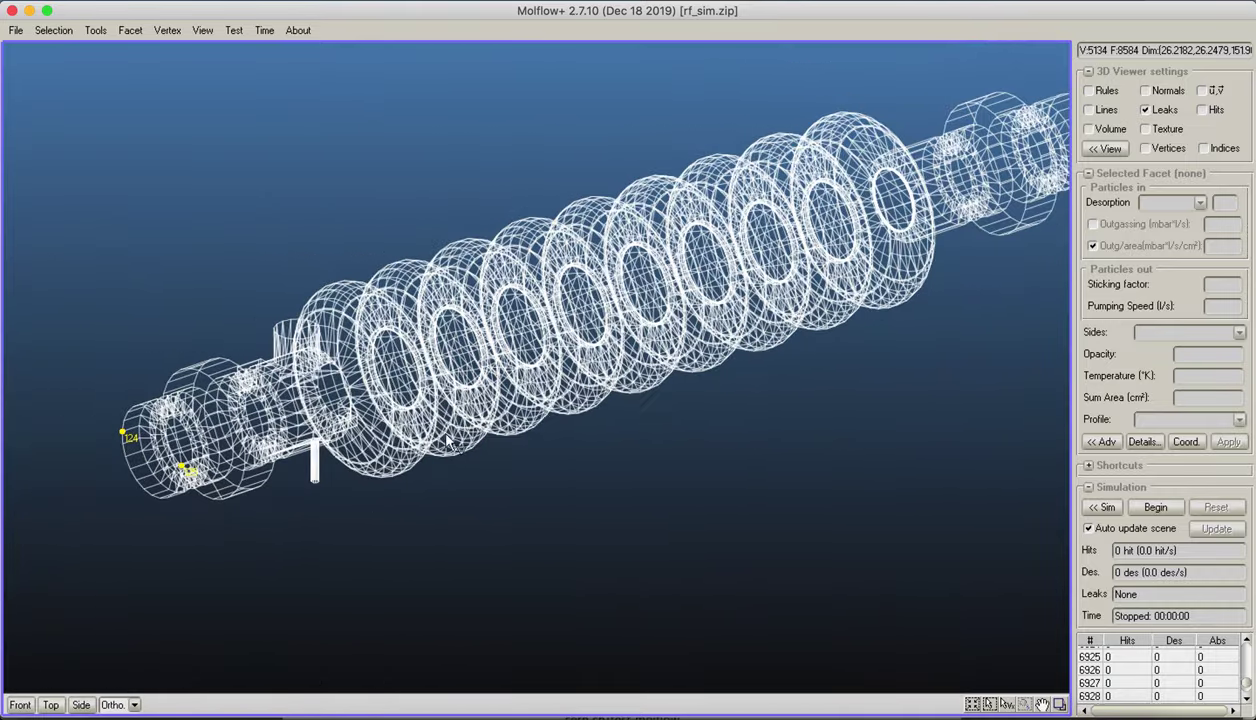
pyautogui.moveTo(597, 357); pyautogui.dragTo(563, 366, button='middle')
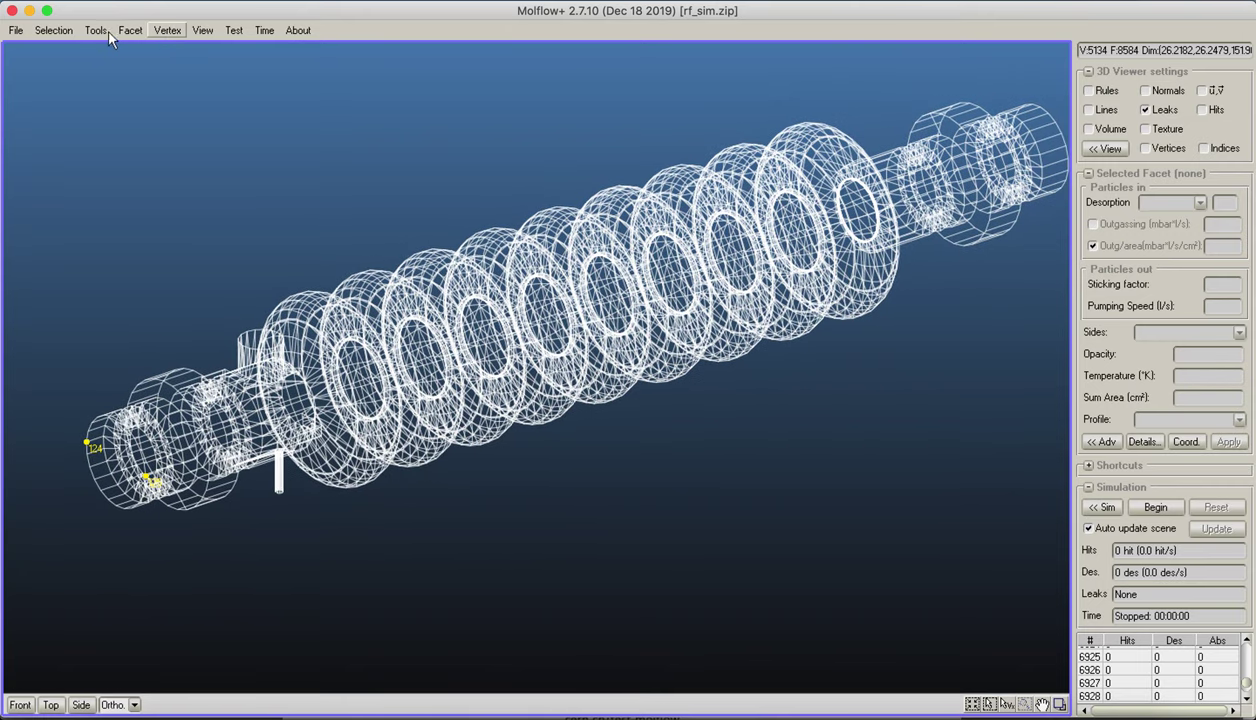
# - Copy the two selected vertices 152 cm along Z with the Move vertex tool
pyautogui.click(168, 31)
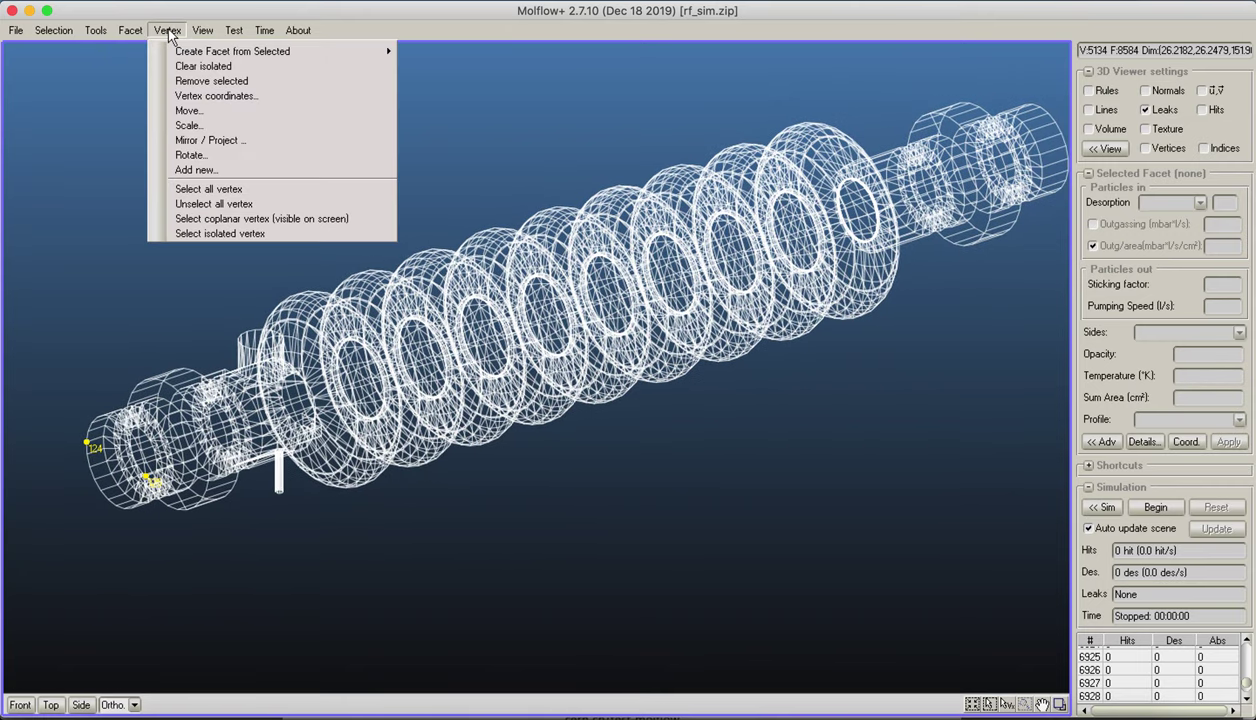
pyautogui.click(200, 113)
pyautogui.moveTo(560, 216); pyautogui.dragTo(66, 58)
pyautogui.moveTo(412, 182); pyautogui.dragTo(425, 265, button='middle')
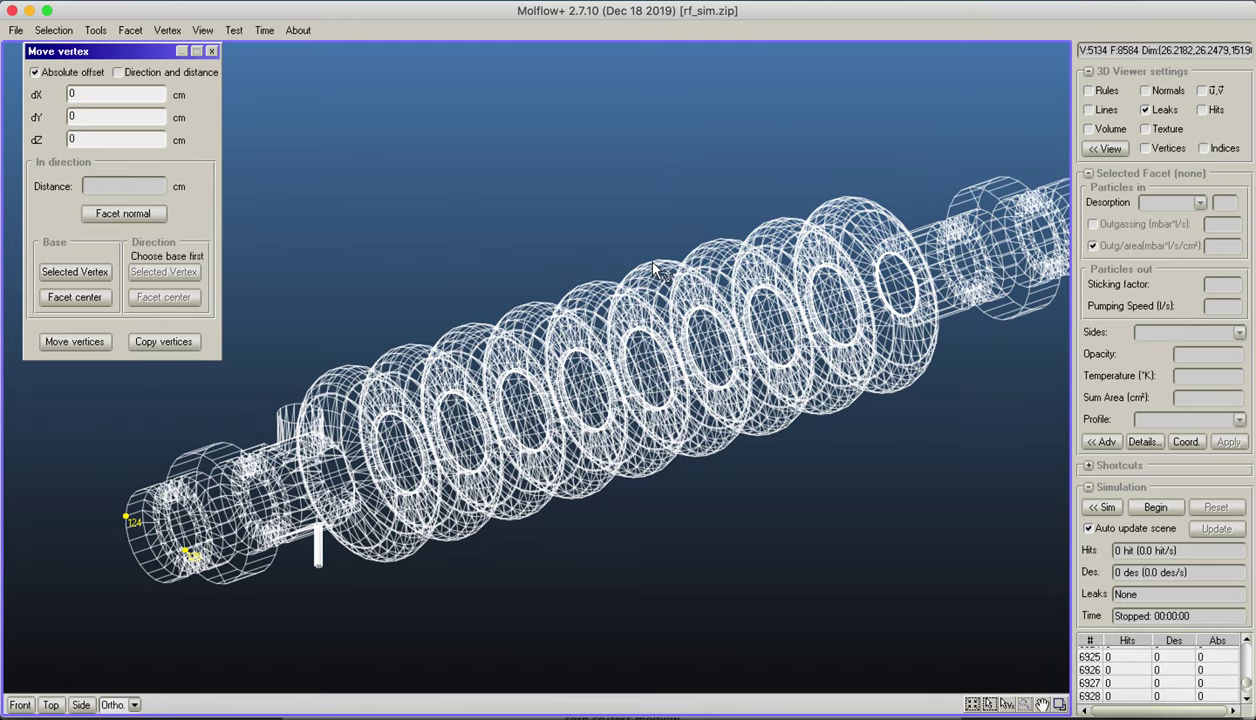
pyautogui.moveTo(660, 266); pyautogui.dragTo(878, 185, button='middle')
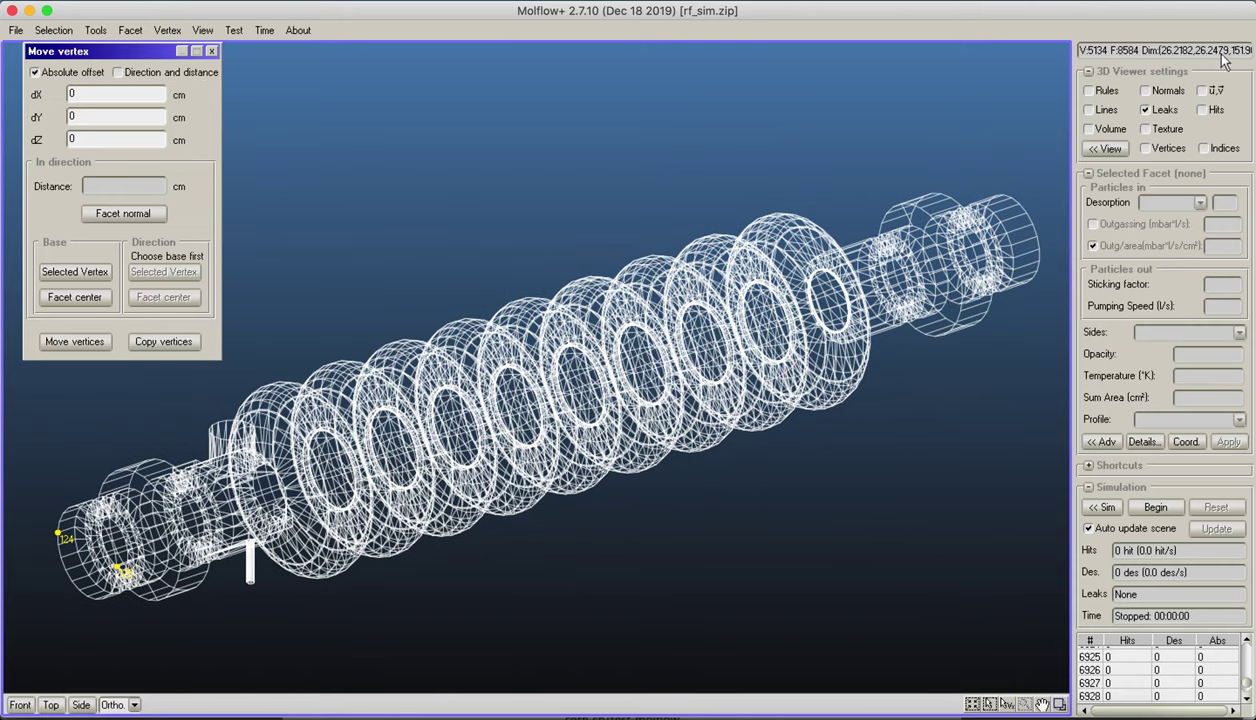
pyautogui.moveTo(1225, 60); pyautogui.dragTo(1230, 58)
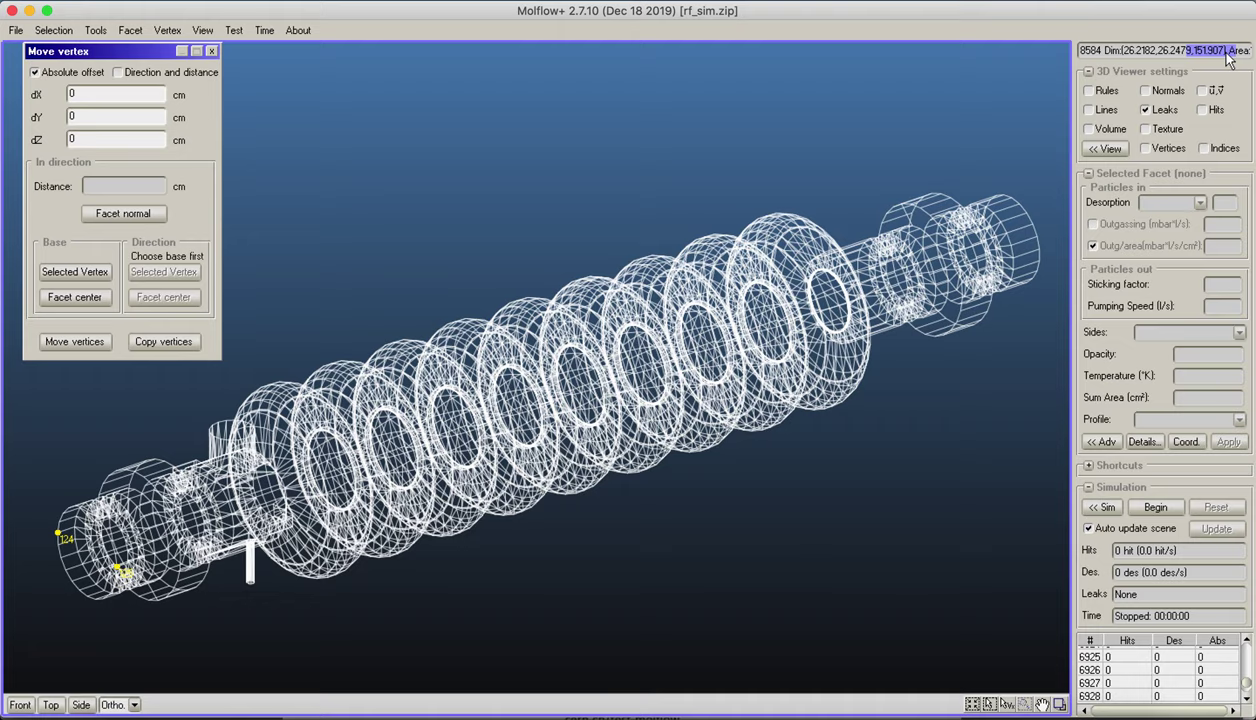
pyautogui.click(1203, 60)
pyautogui.doubleClick(80, 139)
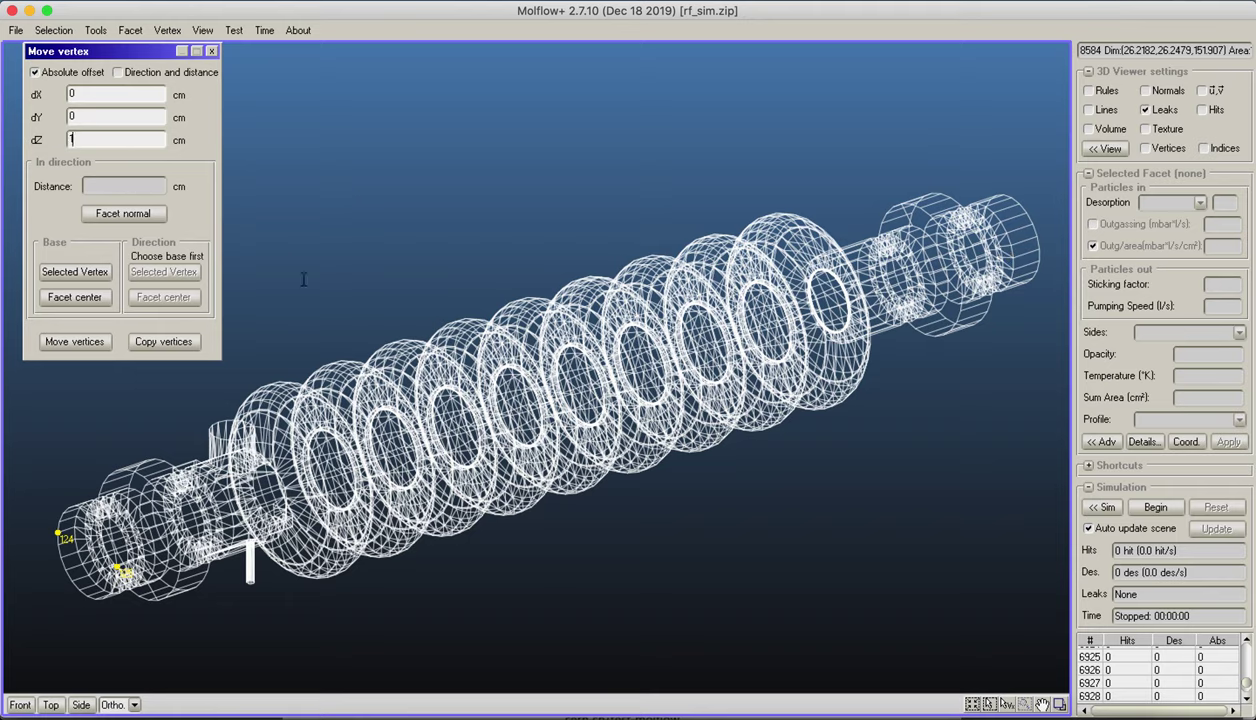
pyautogui.click(165, 340)
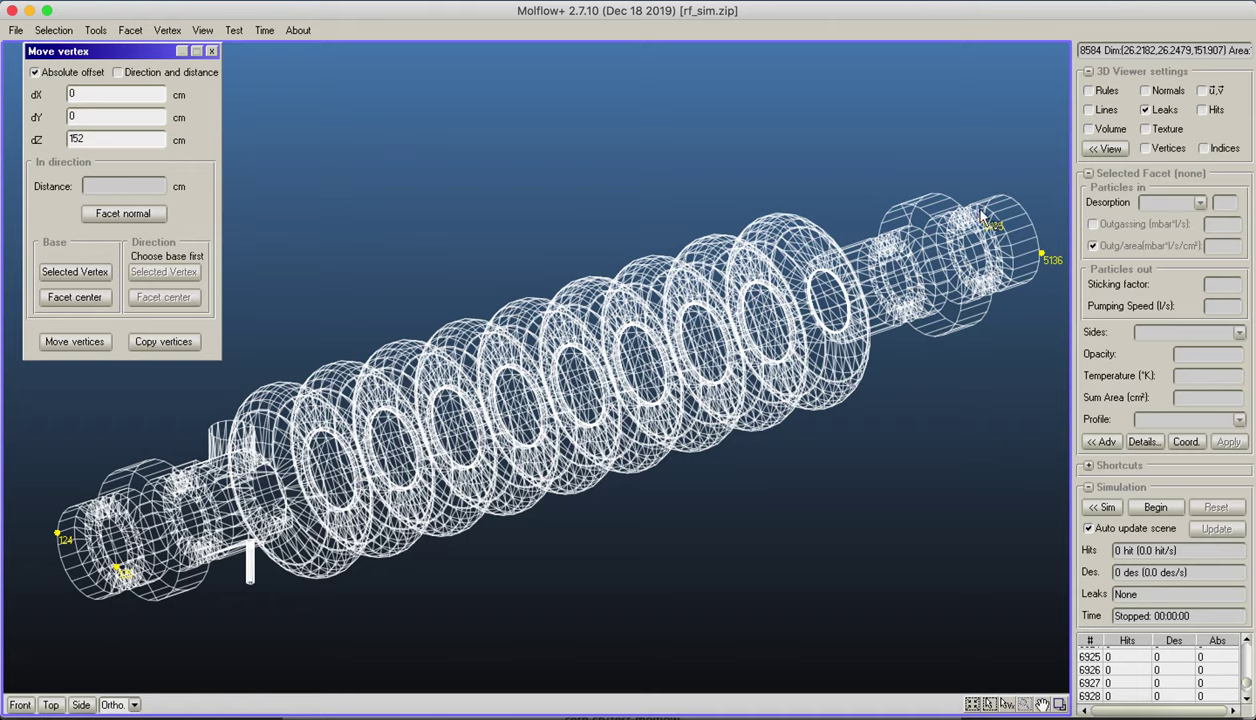
# - Create a convex hull facet from the four selected vertices
pyautogui.click(167, 31)
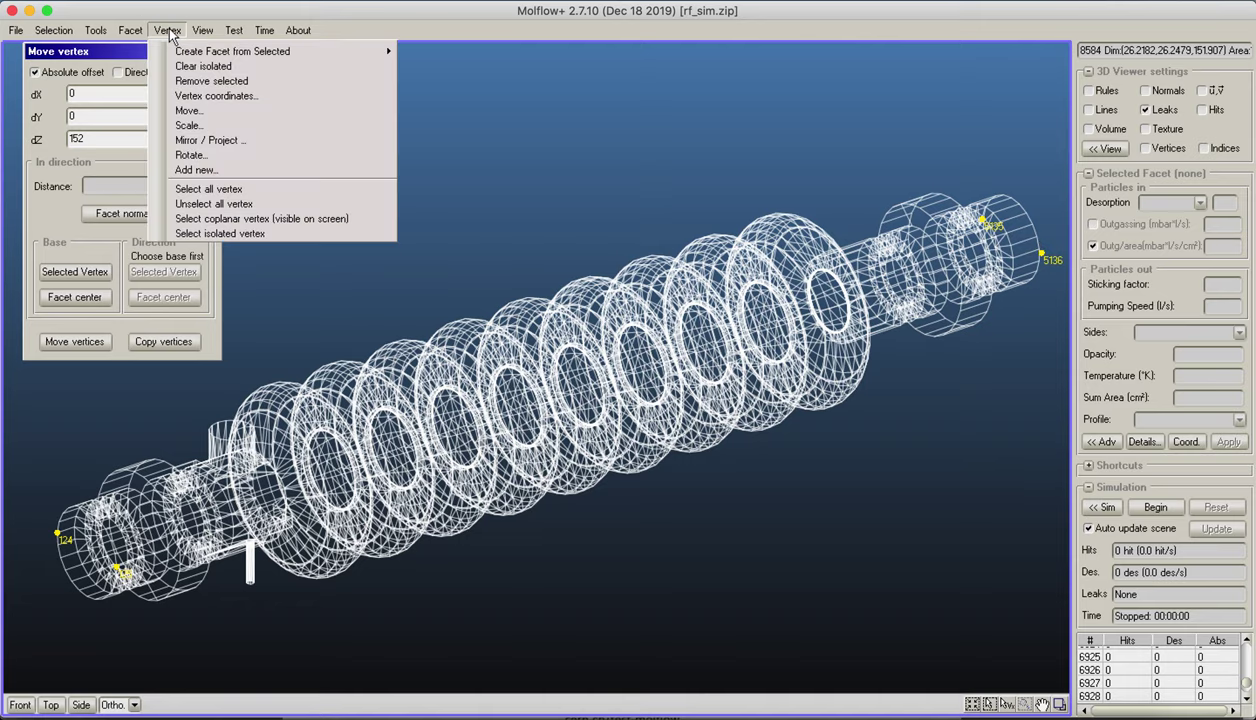
pyautogui.moveTo(176, 52)
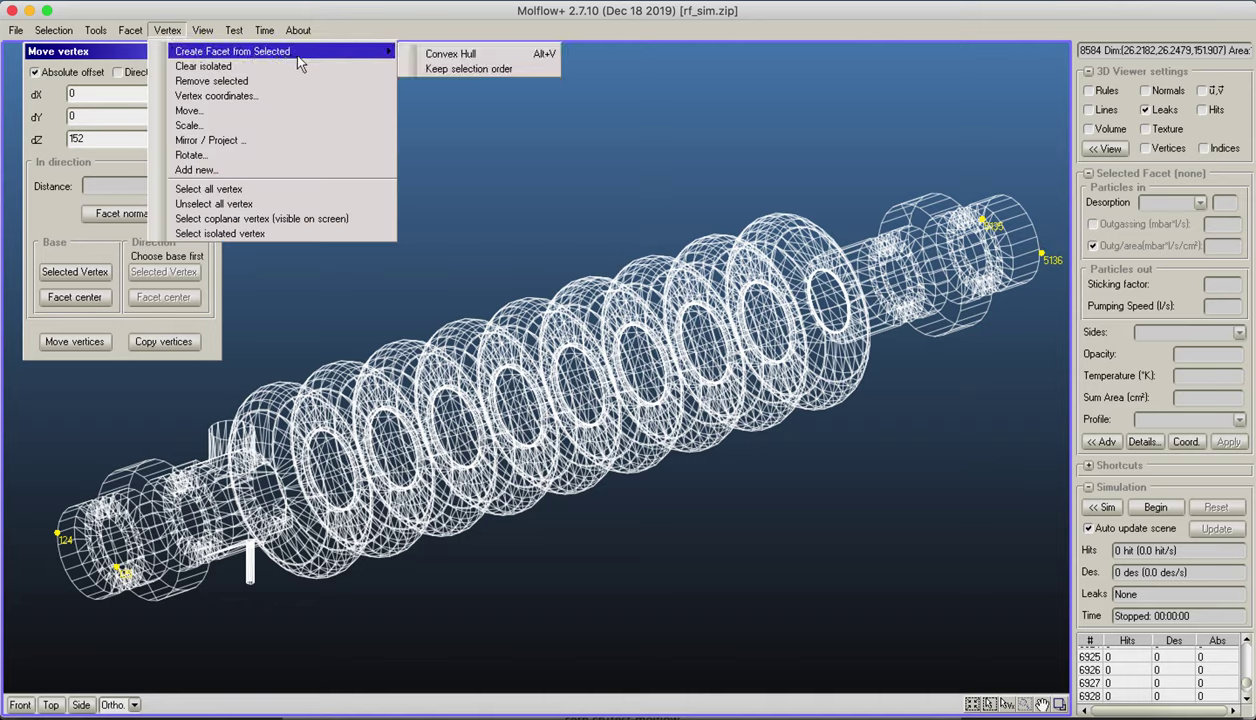
pyautogui.click(440, 54)
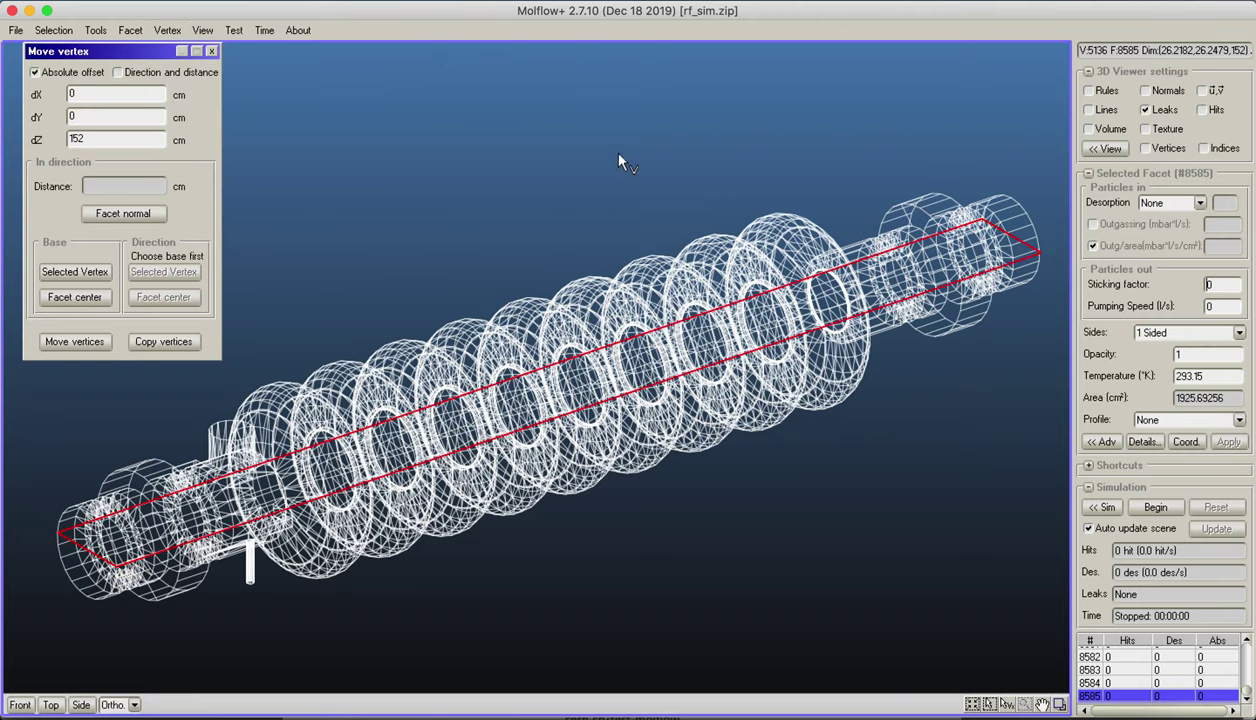
# - Measure the distance from base vertex 125 to vertex 5136
pyautogui.moveTo(620, 160); pyautogui.dragTo(522, 228, button='right')
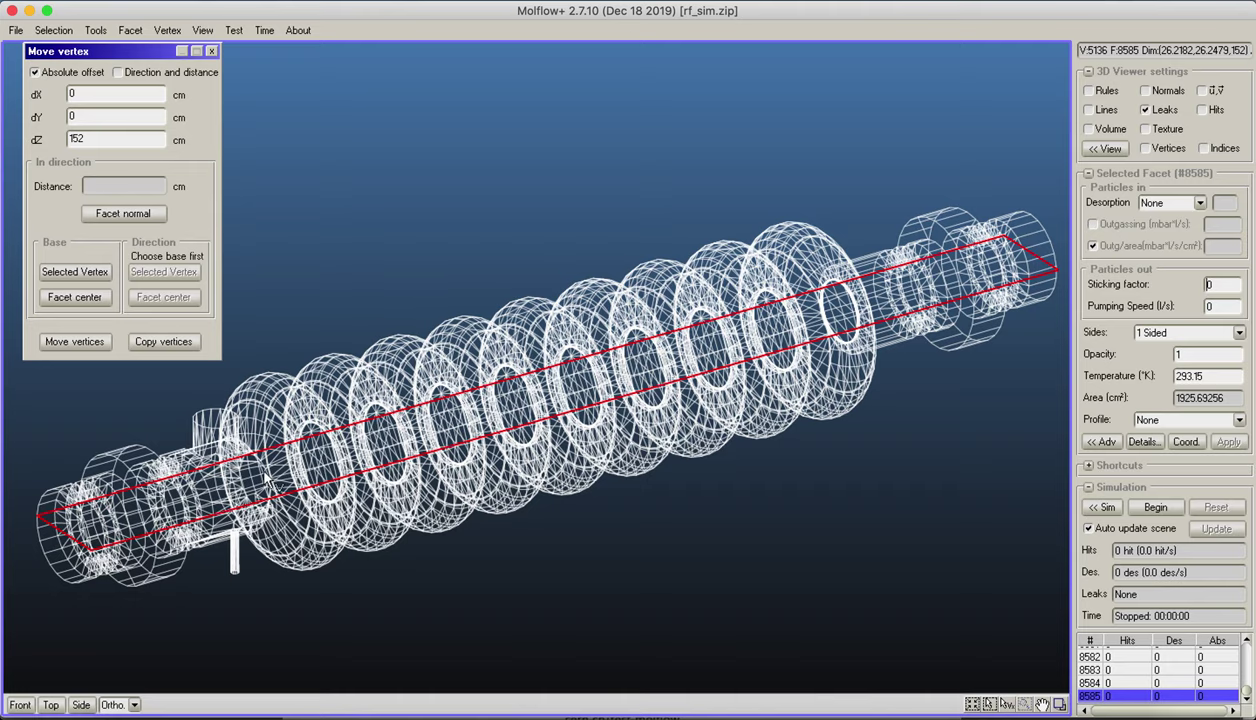
pyautogui.click(92, 551)
pyautogui.click(74, 273)
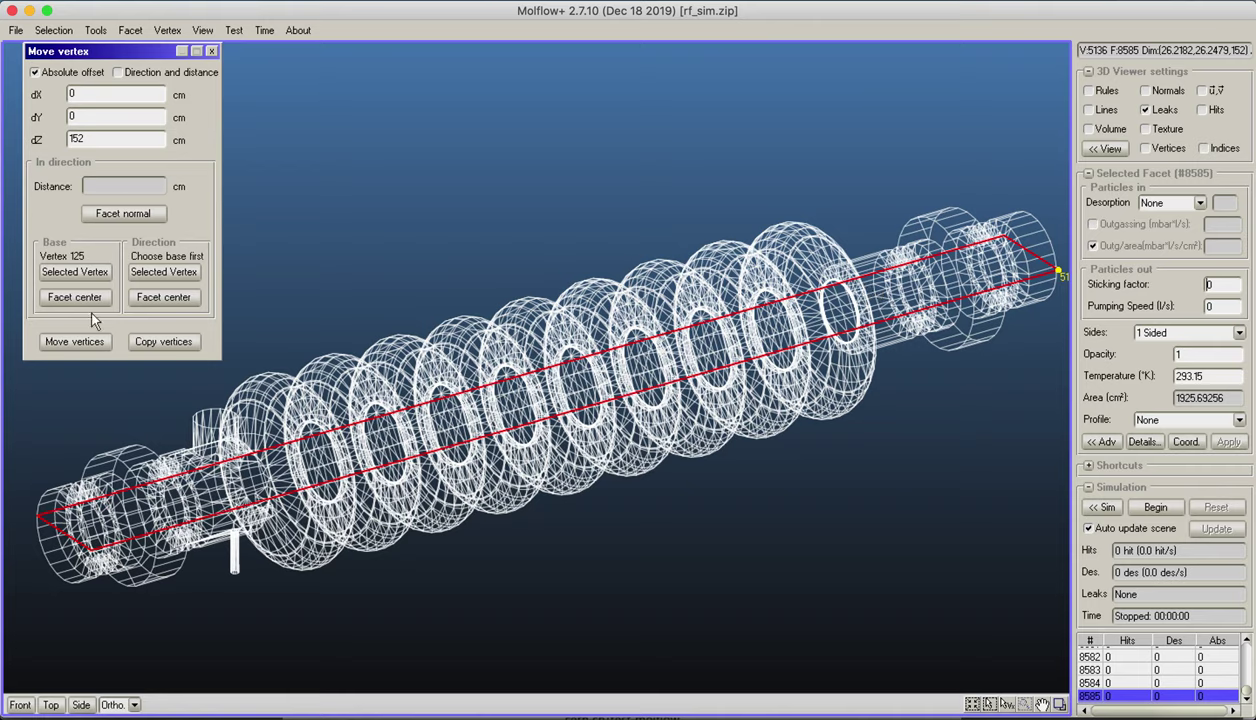
pyautogui.click(158, 275)
# - Measure top vertex to bottom vertex 2878 (about 26.25 cm), then close the Move vertex tool
pyautogui.click(20, 705)
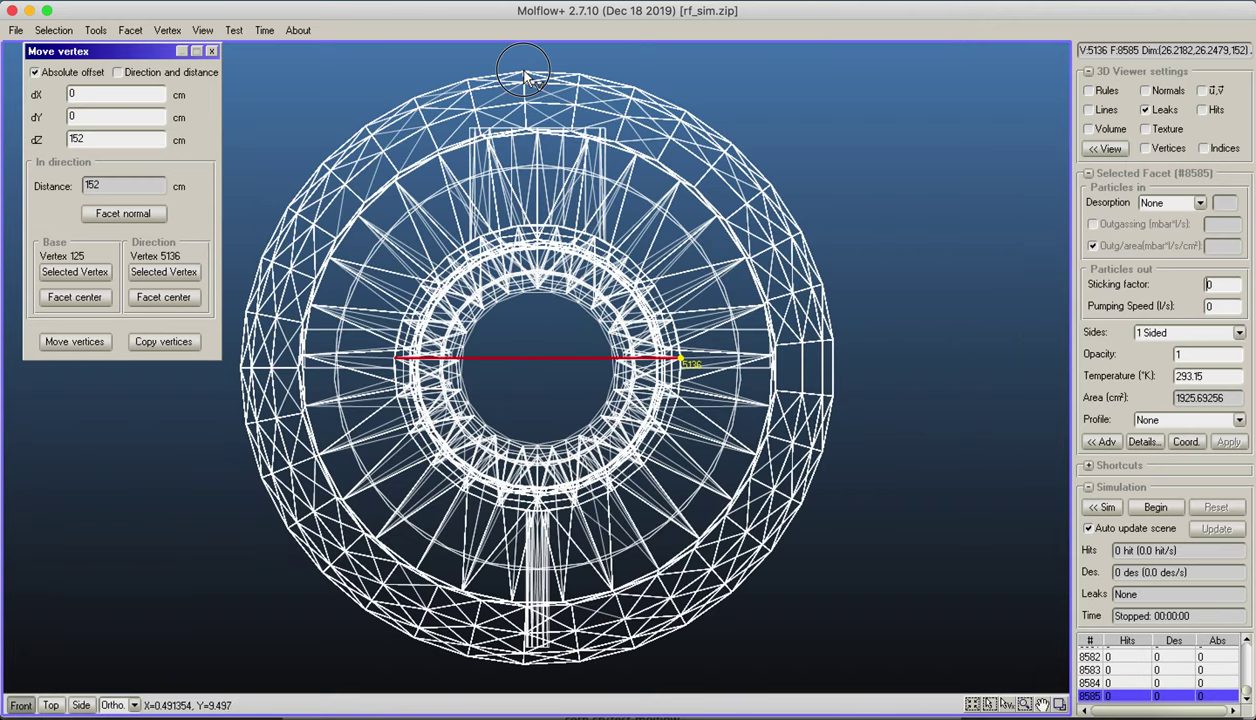
pyautogui.click(525, 73)
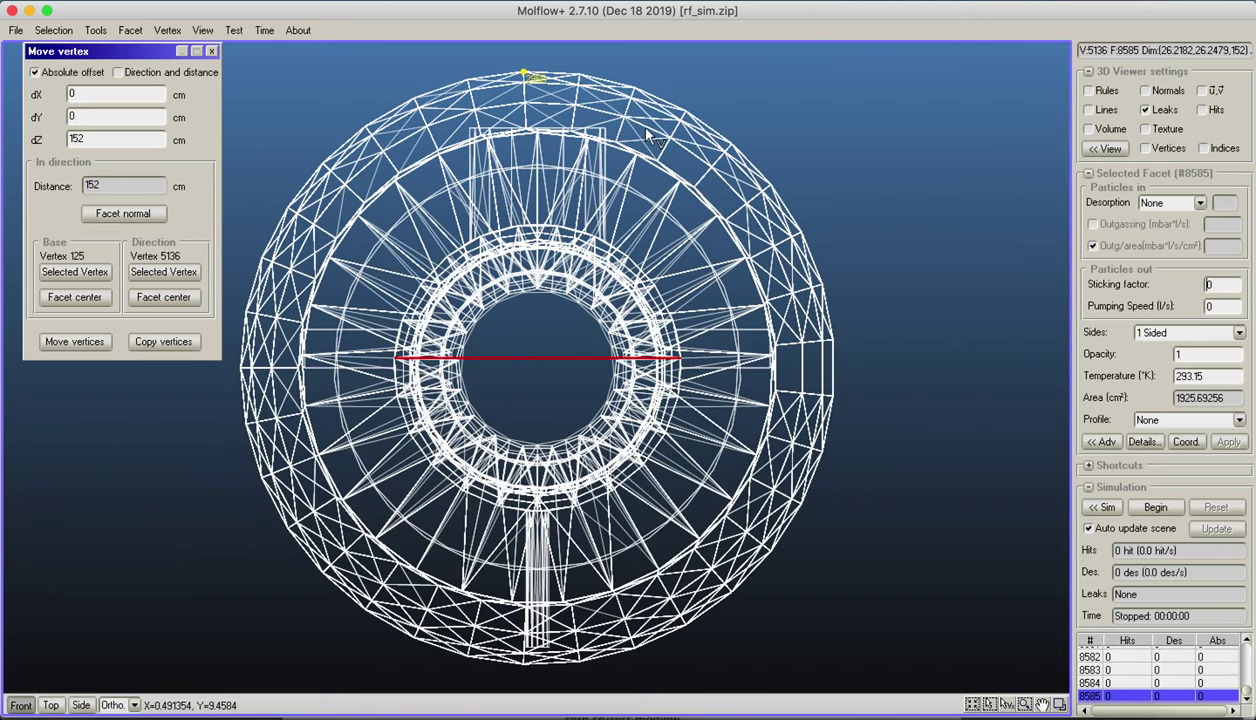
pyautogui.click(68, 274)
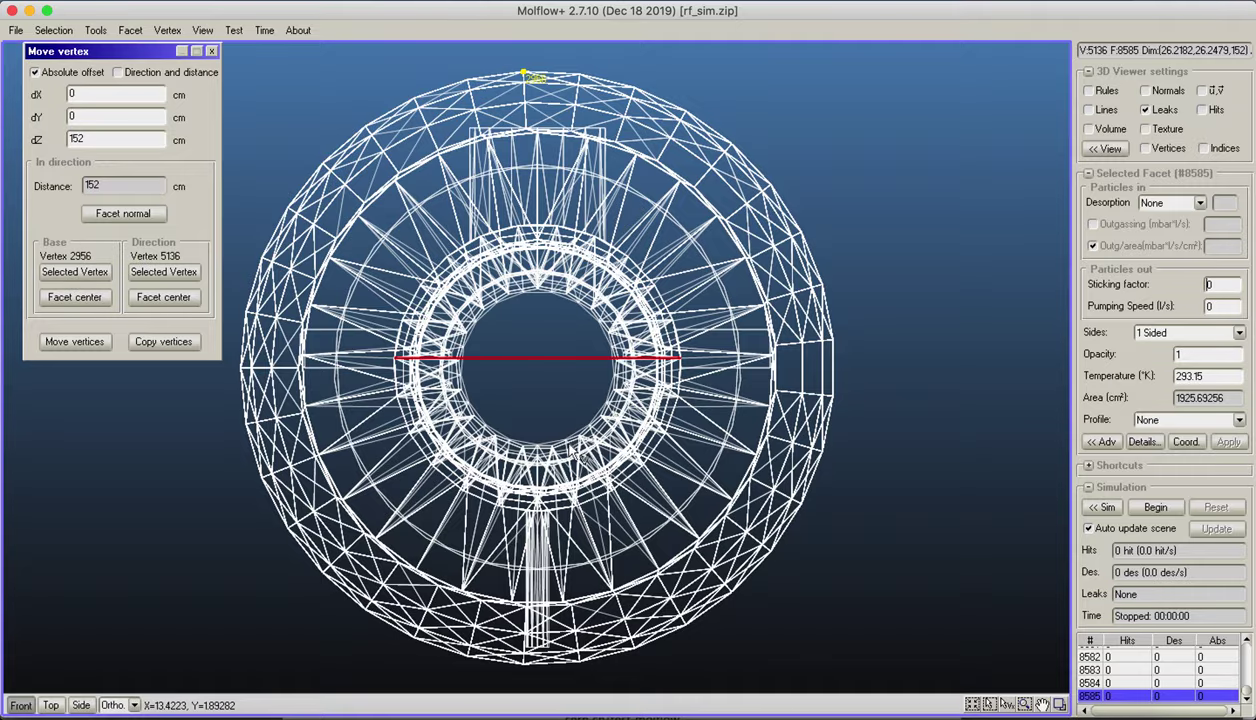
pyautogui.moveTo(675, 150); pyautogui.dragTo(581, 328, button='right')
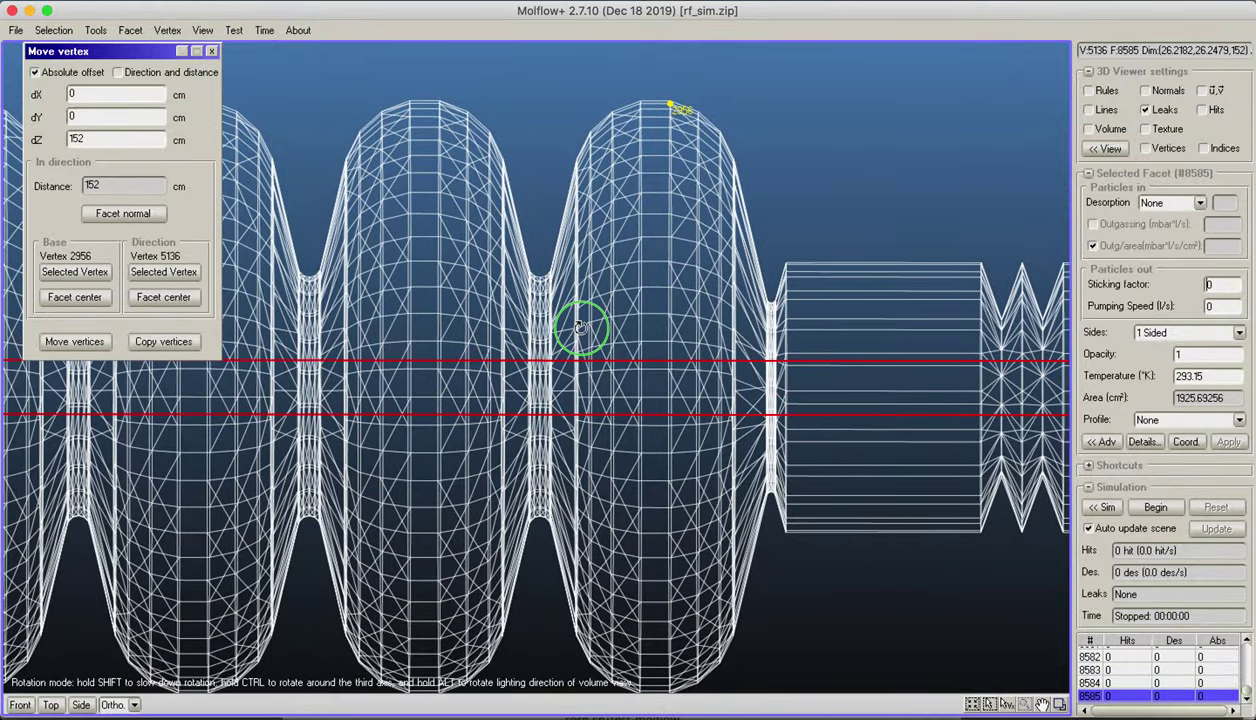
pyautogui.moveTo(581, 328); pyautogui.dragTo(701, 511, button='middle')
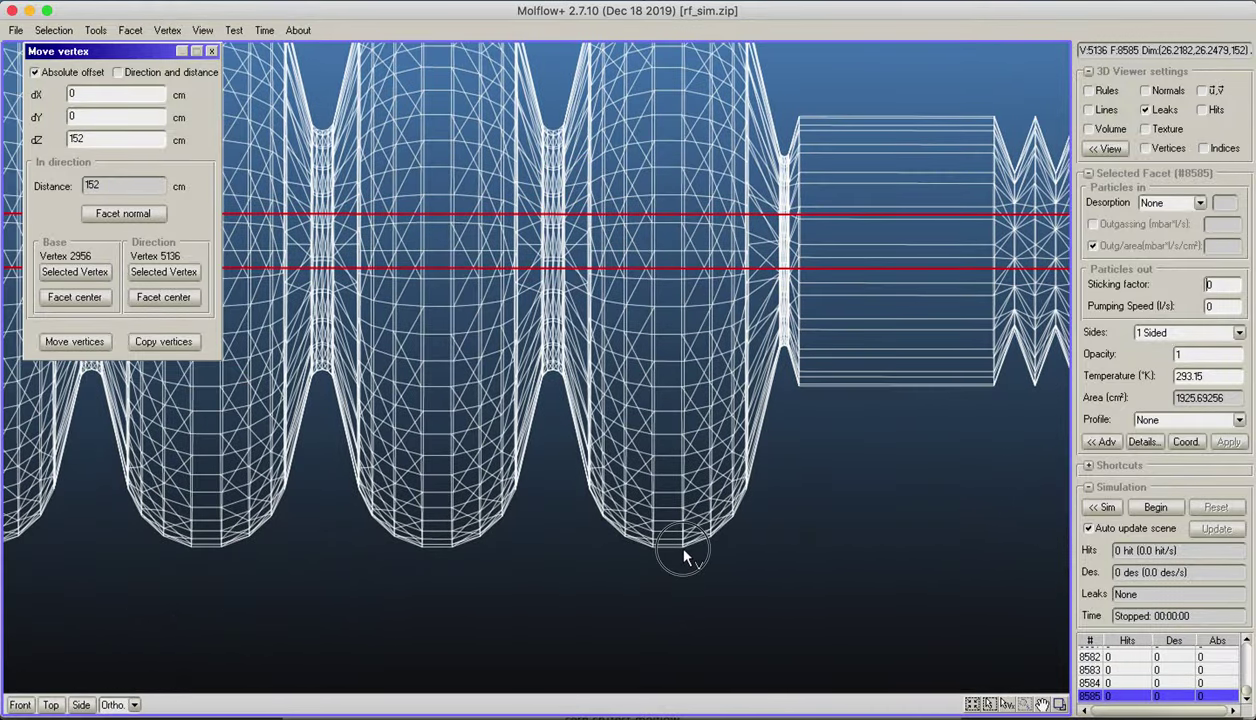
pyautogui.click(683, 549)
pyautogui.click(180, 274)
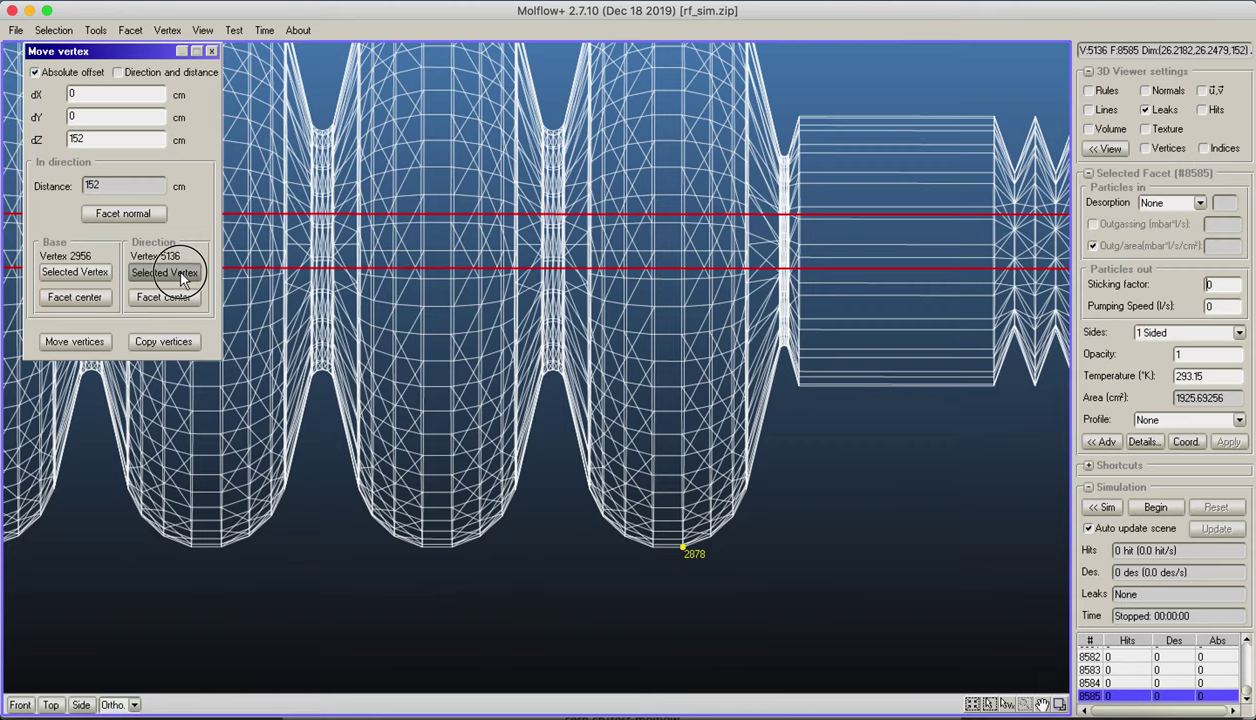
pyautogui.moveTo(383, 218); pyautogui.dragTo(415, 359, button='middle')
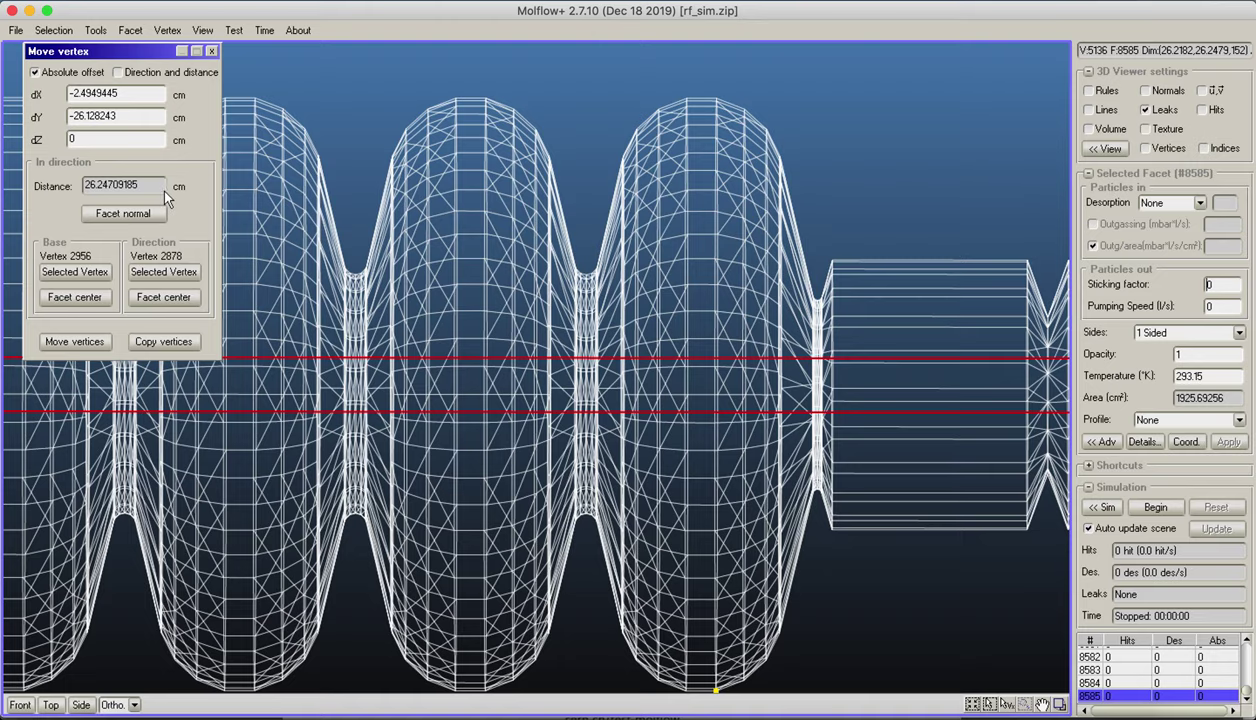
pyautogui.click(211, 51)
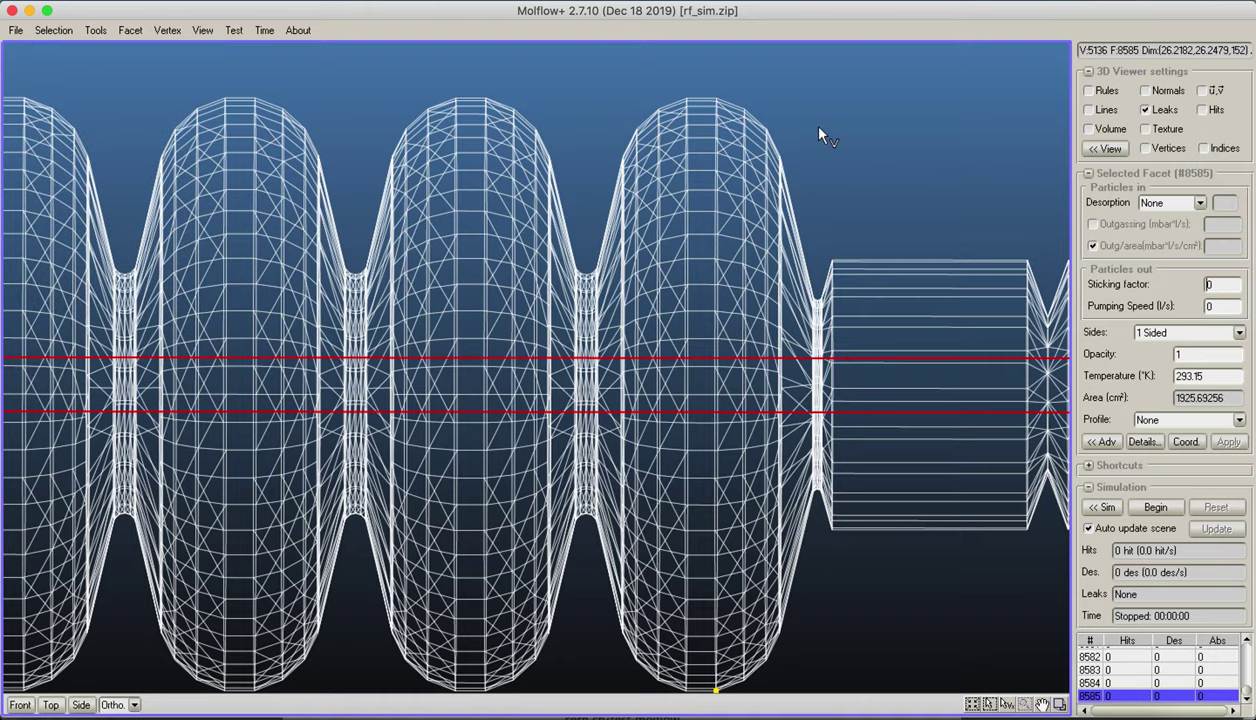
# - Fit the cavity in view, show facet normals and orbit it to an oblique angle
pyautogui.scroll(-5, 799, 200)
pyautogui.click(991, 704)
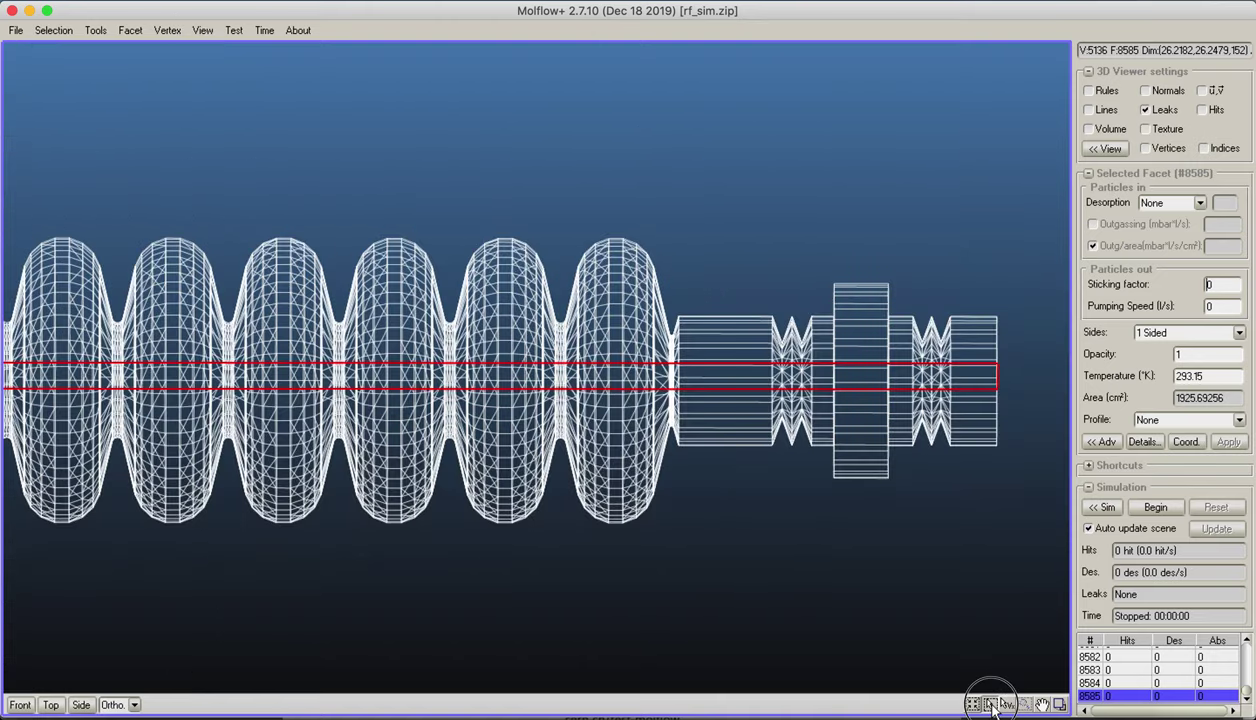
pyautogui.moveTo(541, 524); pyautogui.dragTo(733, 270)
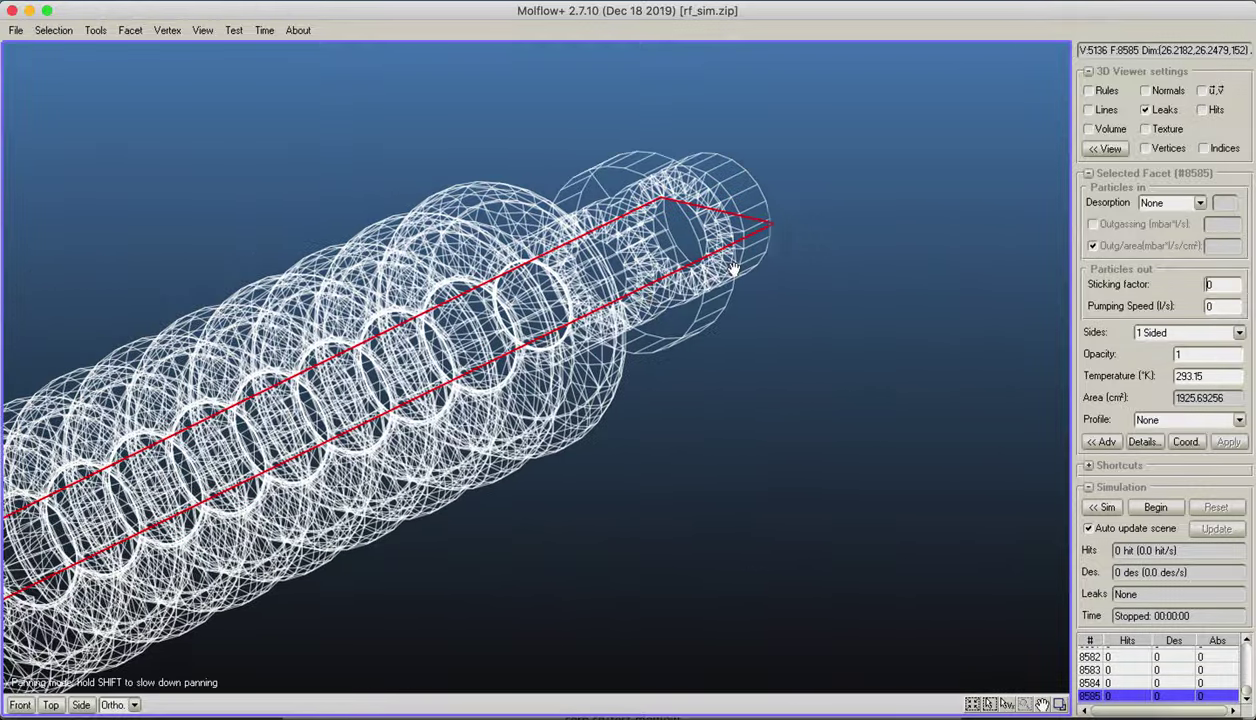
pyautogui.moveTo(733, 270); pyautogui.dragTo(808, 250, button='middle')
pyautogui.moveTo(866, 222); pyautogui.dragTo(950, 249, button='right')
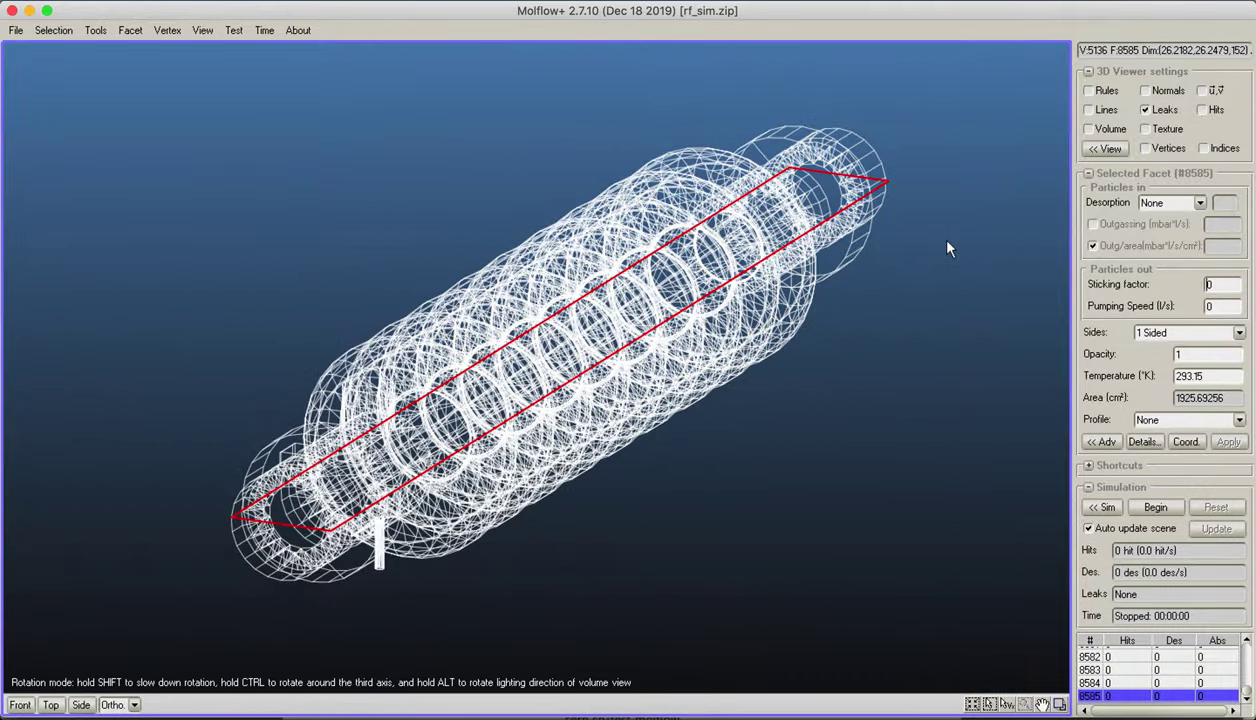
pyautogui.moveTo(950, 249); pyautogui.dragTo(862, 298, button='middle')
pyautogui.click(1145, 90)
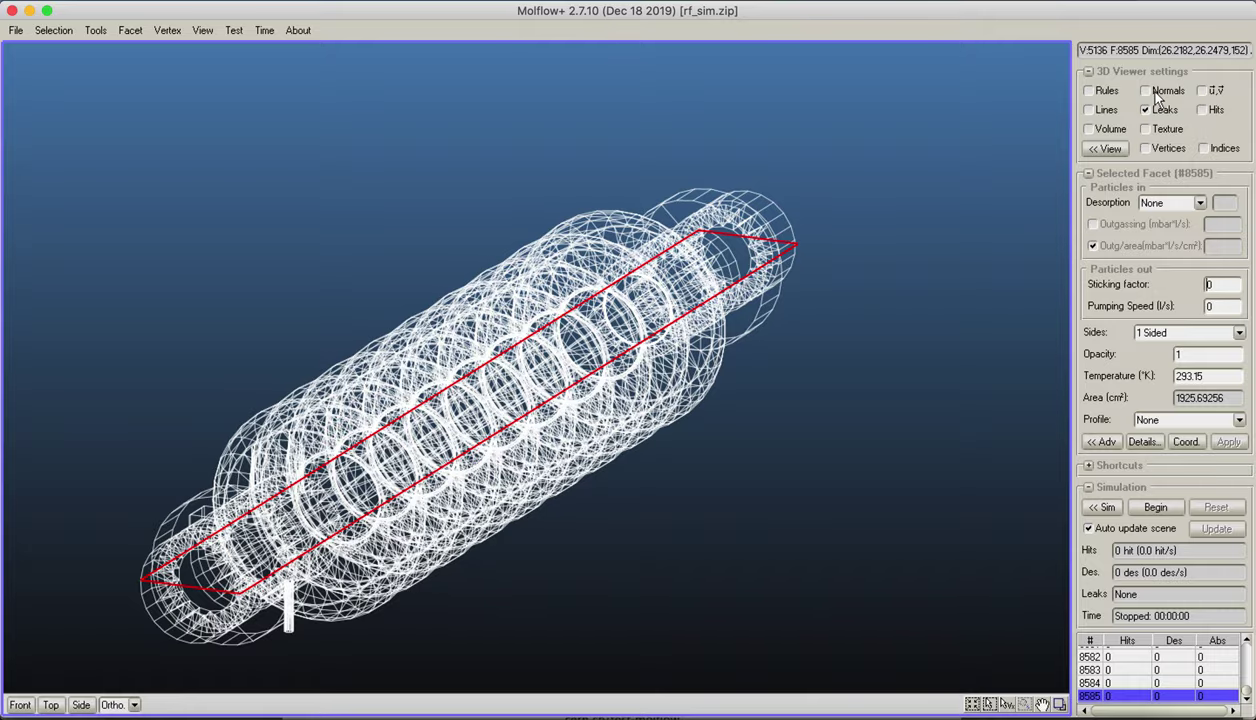
pyautogui.moveTo(362, 522); pyautogui.dragTo(390, 395, button='right')
pyautogui.moveTo(451, 445); pyautogui.dragTo(592, 608, button='right')
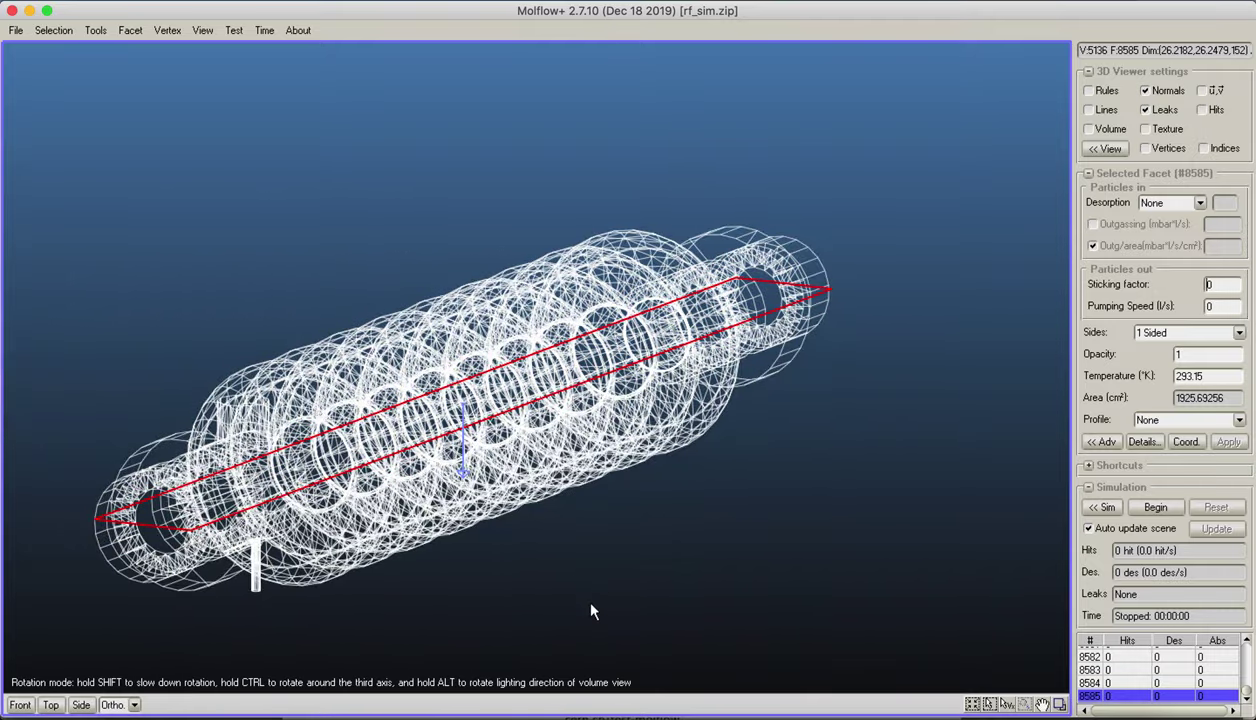
pyautogui.moveTo(653, 443); pyautogui.dragTo(560, 485, button='right')
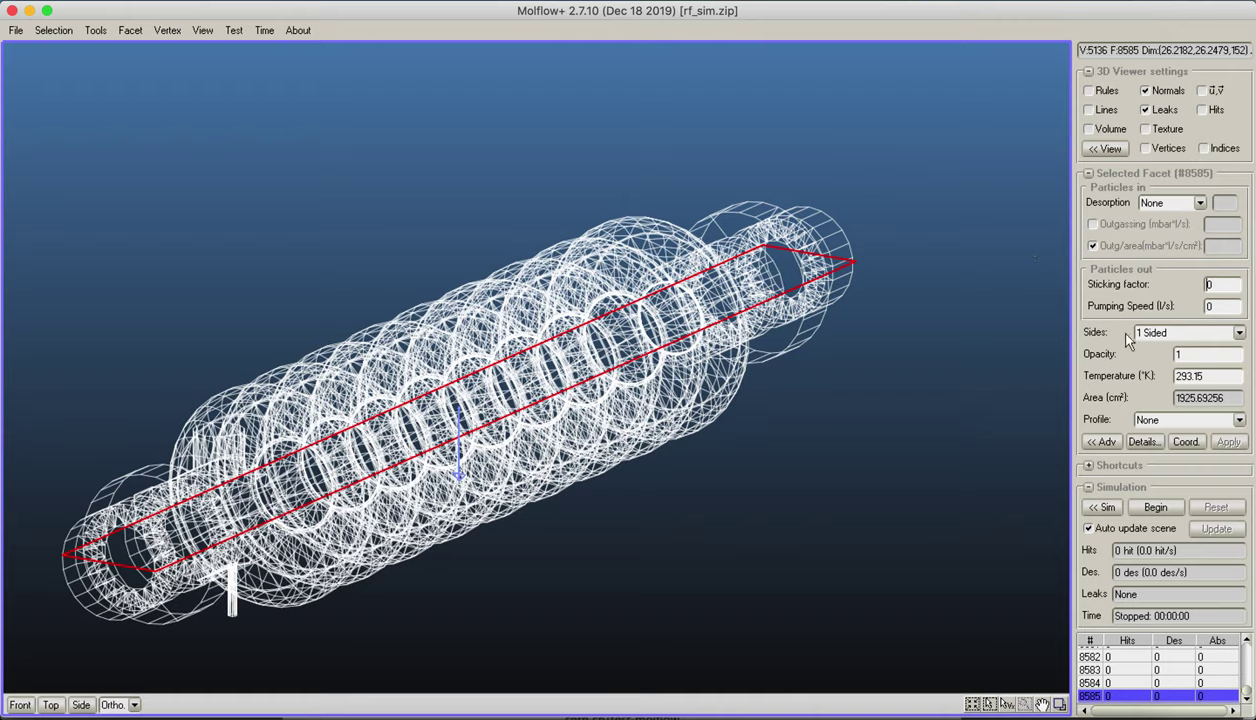
# - Make the mid-plane facet 2 Sided with opacity 0
pyautogui.click(1225, 332)
pyautogui.click(1180, 362)
pyautogui.click(1160, 353)
# - Apply a 5 cells/cm texture to the facet and show textures in the view
pyautogui.click(1102, 442)
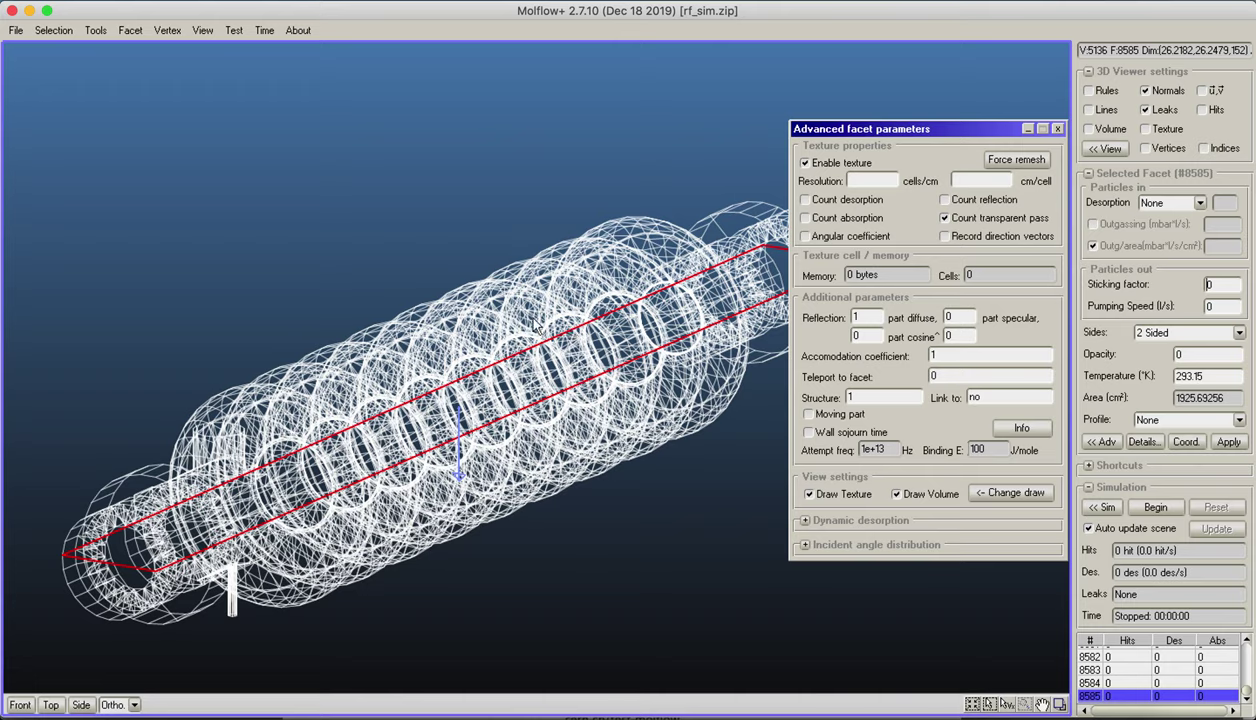
pyautogui.click(876, 181)
pyautogui.write('5')
pyautogui.click(1226, 443)
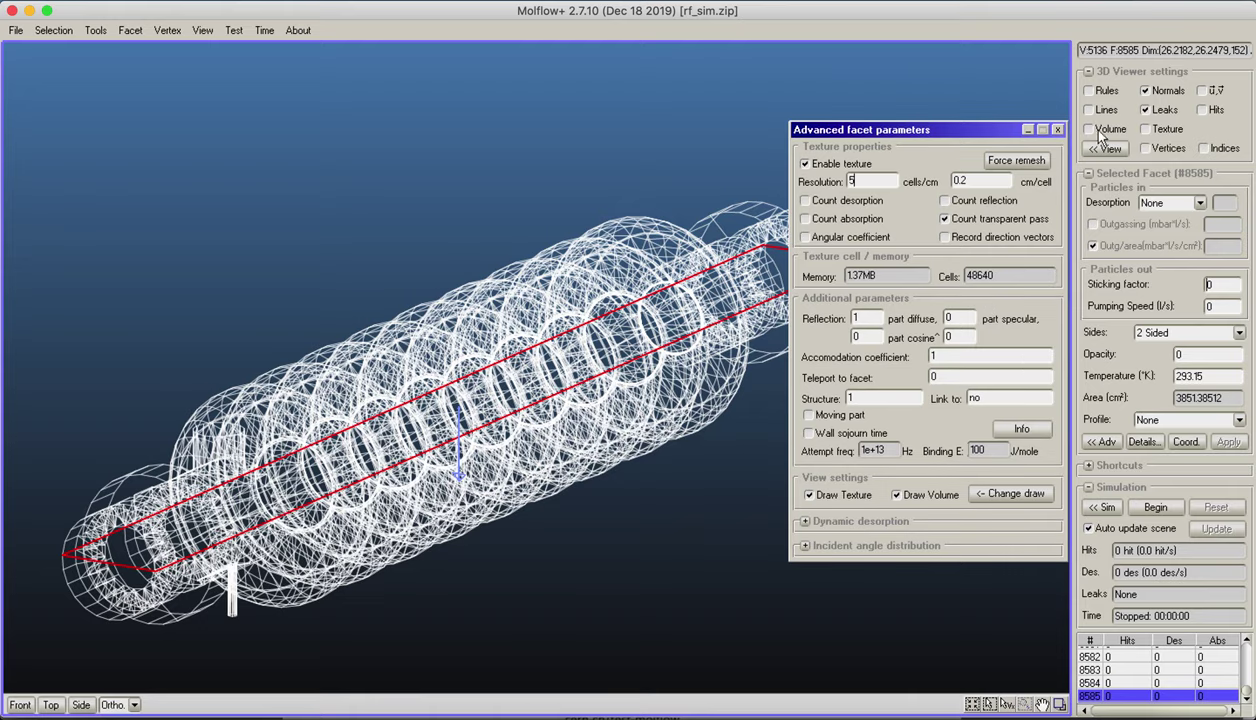
pyautogui.click(1145, 128)
pyautogui.click(1058, 130)
# - Deselect the facet, start a fresh run, and inspect the building texture from Top view
pyautogui.click(1005, 188)
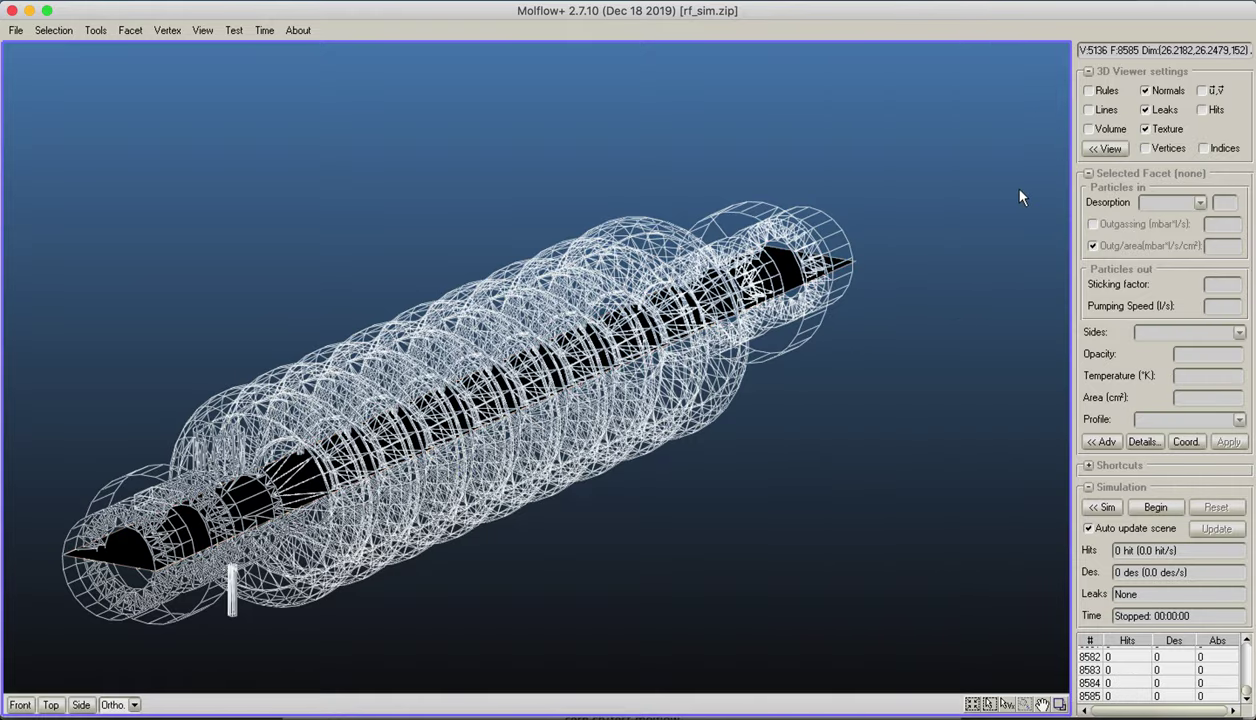
pyautogui.click(1155, 507)
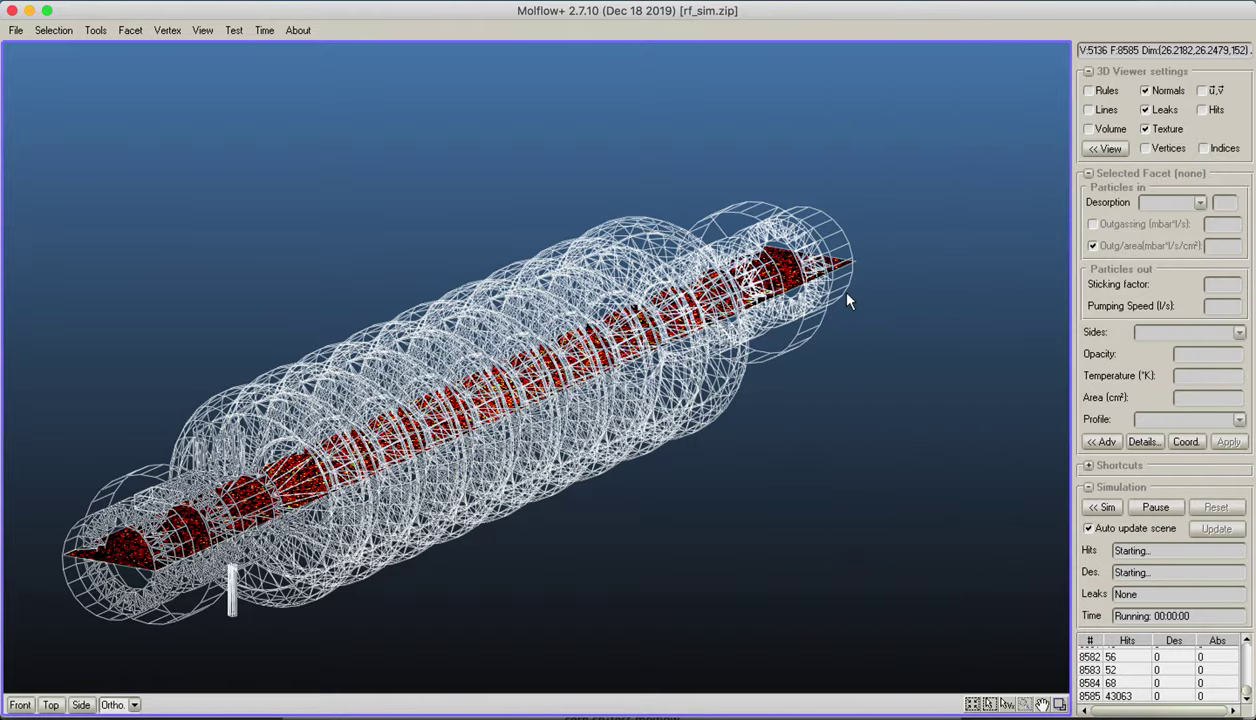
pyautogui.moveTo(830, 287); pyautogui.dragTo(140, 680, button='right')
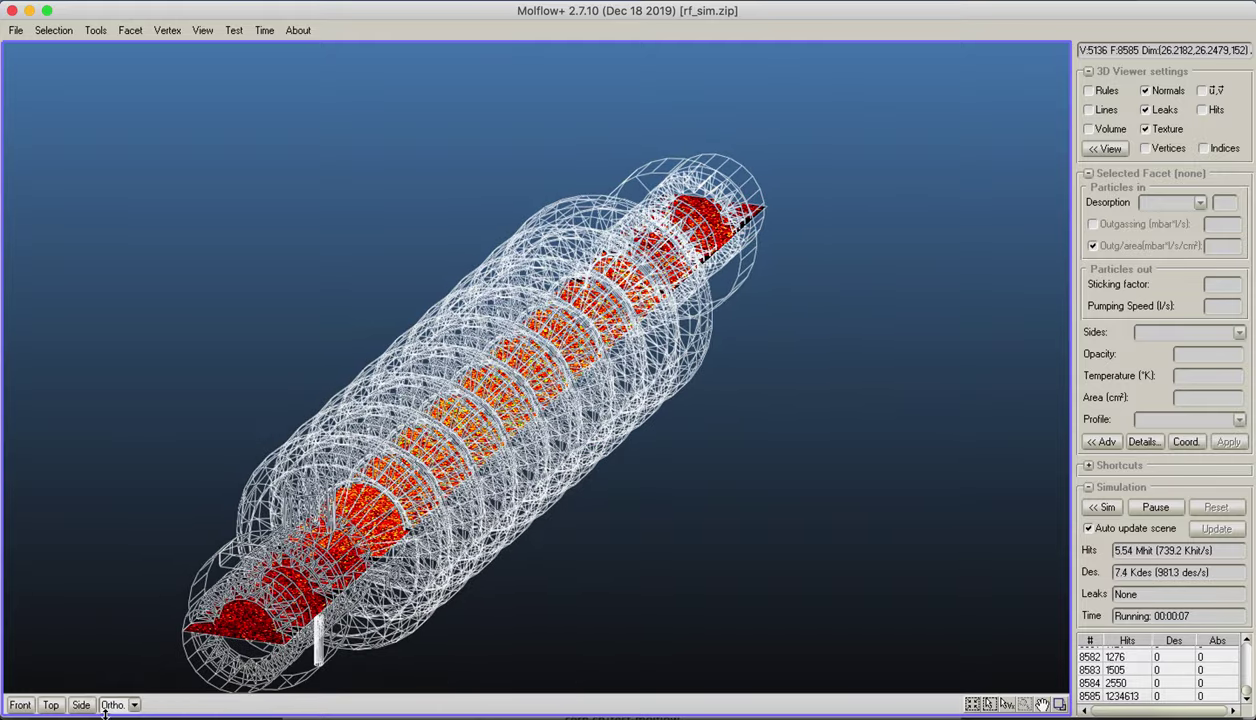
pyautogui.click(51, 705)
pyautogui.scroll(5, 597, 147)
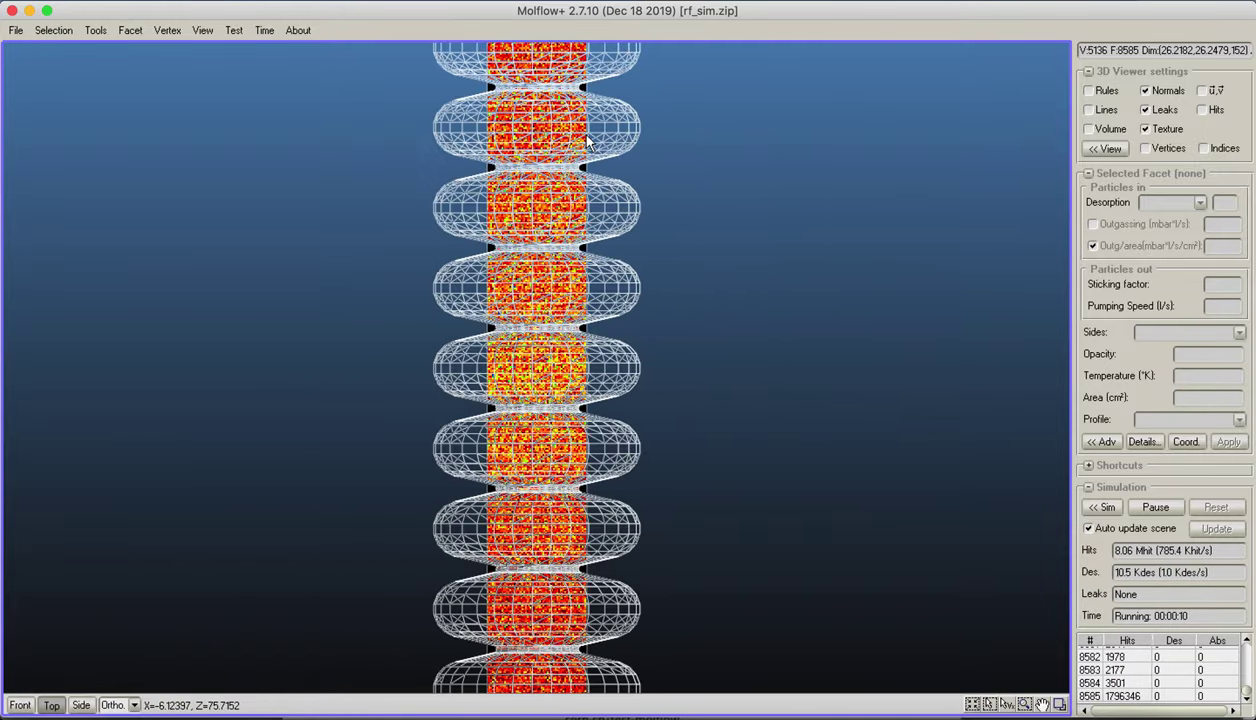
pyautogui.scroll(-8, 572, 258)
pyautogui.moveTo(572, 258); pyautogui.dragTo(301, 247, button='right')
pyautogui.scroll(6, 555, 375)
pyautogui.scroll(-2, 555, 375)
pyautogui.moveTo(555, 375); pyautogui.dragTo(693, 213, button='right')
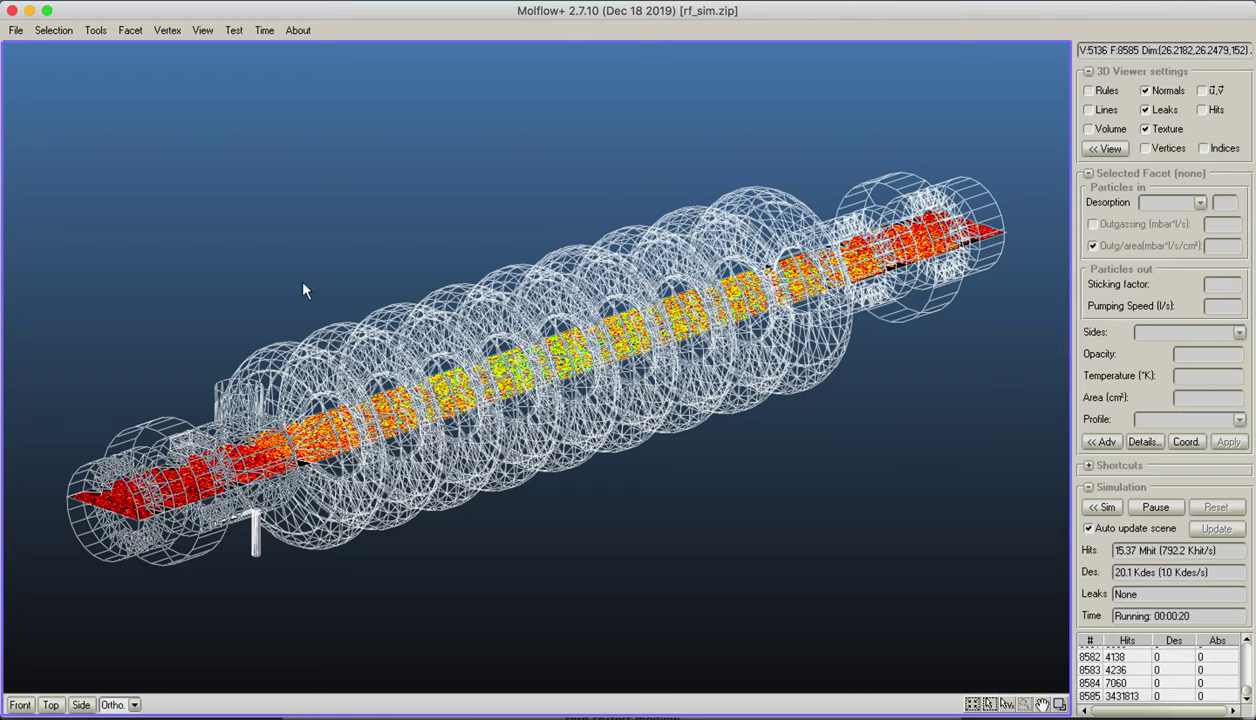
# - Display the cavity as a solid volume model and orbit around it
pyautogui.click(1099, 112)
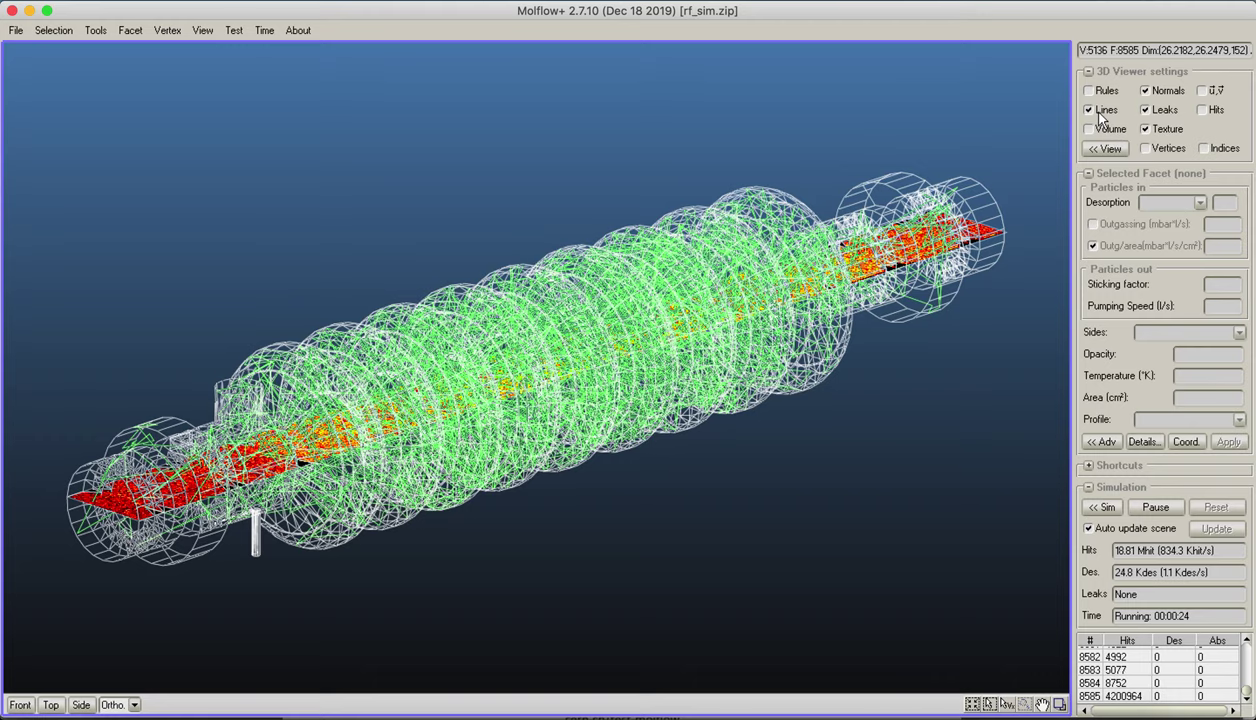
pyautogui.click(1099, 112)
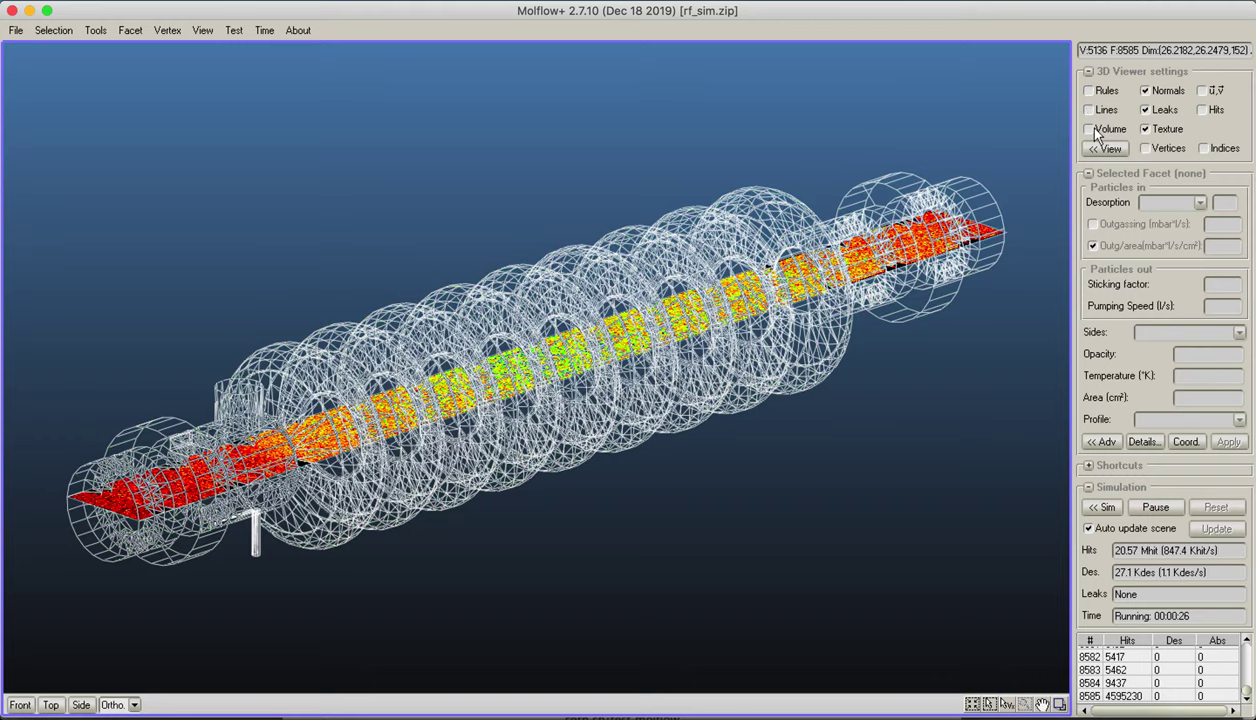
pyautogui.click(1089, 129)
pyautogui.click(731, 256)
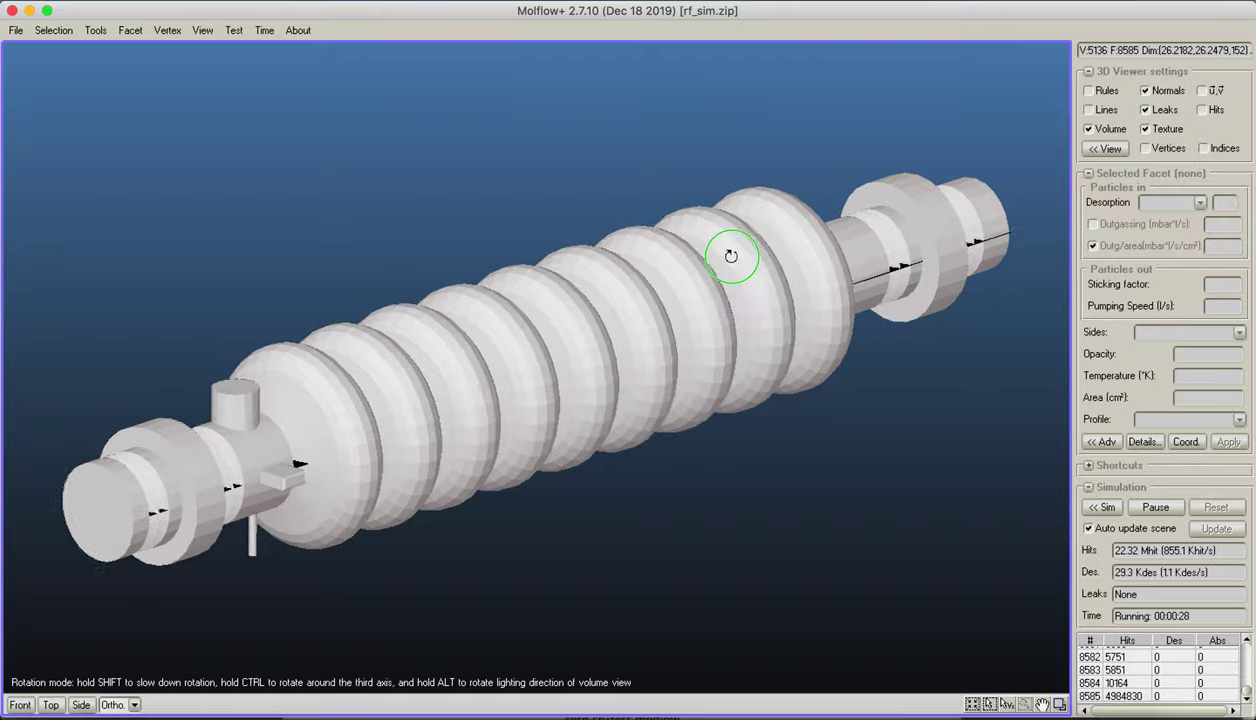
pyautogui.moveTo(731, 256); pyautogui.dragTo(121, 462)
pyautogui.moveTo(188, 561); pyautogui.dragTo(819, 95)
pyautogui.moveTo(604, 220)
pyautogui.mouseDown()
pyautogui.moveTo(592, 292)
pyautogui.moveTo(639, 118)
pyautogui.moveTo(588, 226)
pyautogui.mouseUp()
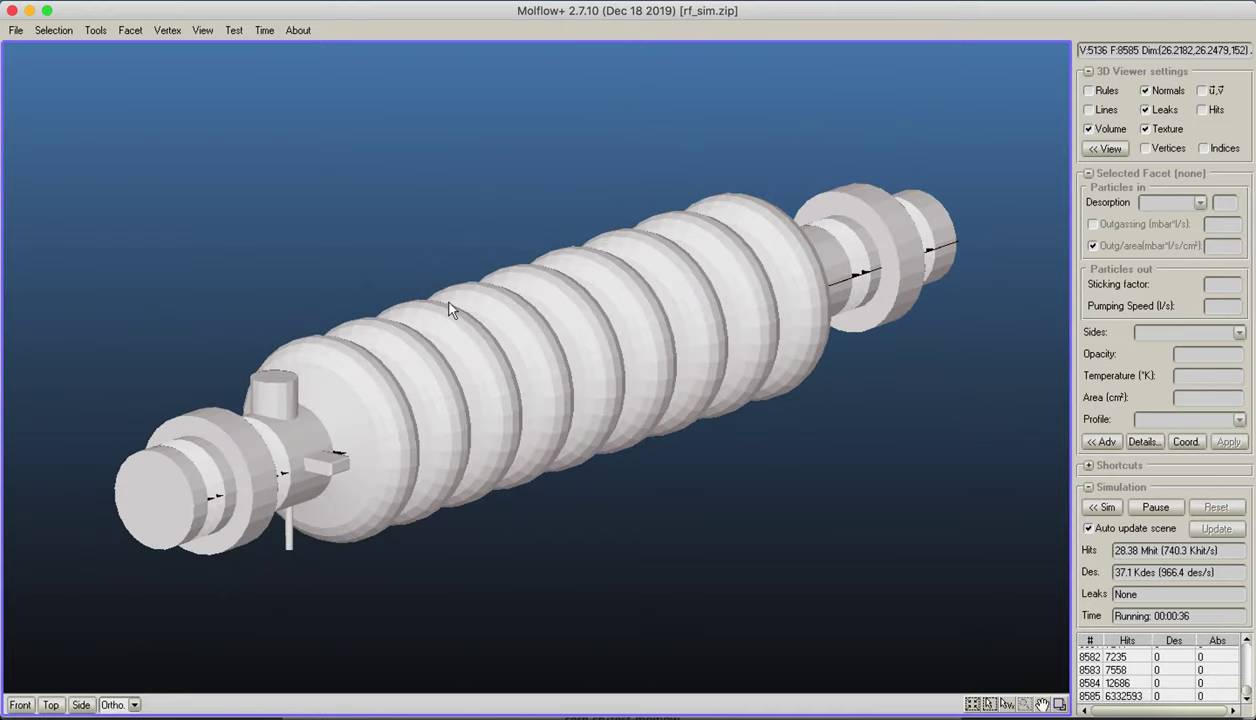
# - Switch to Front view and box-select the 4174 facets of the upper half
pyautogui.click(21, 705)
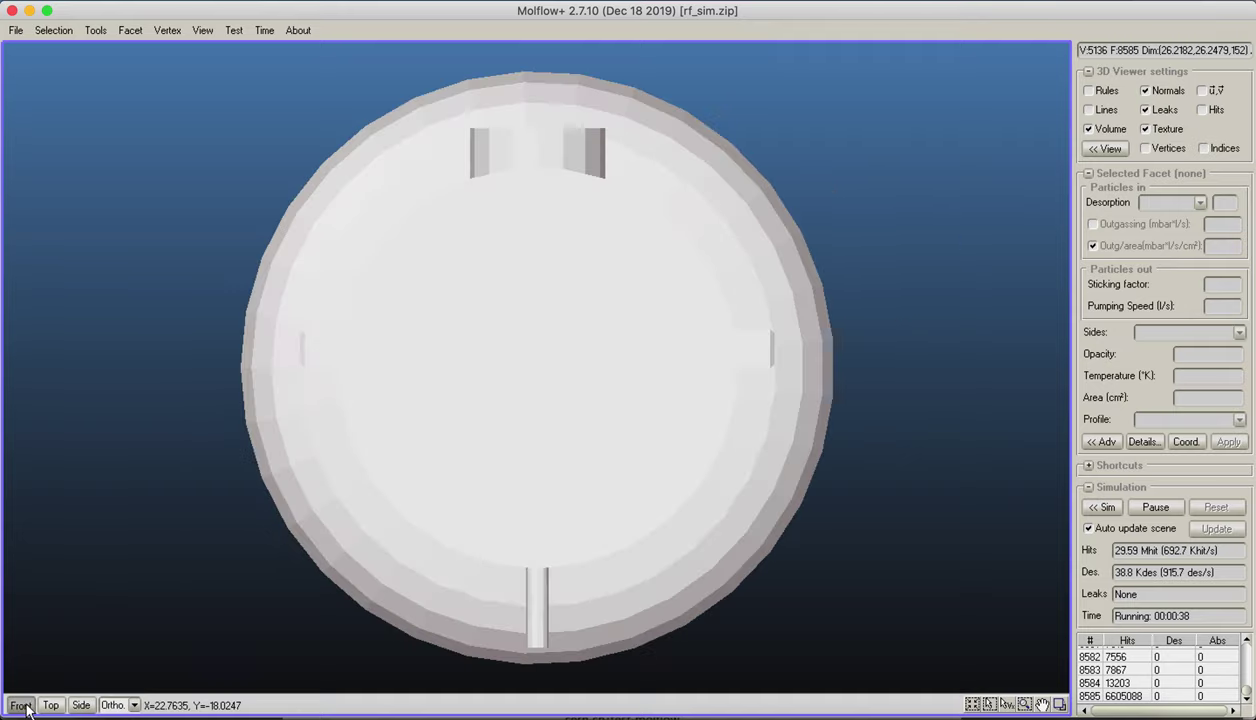
pyautogui.moveTo(157, 49); pyautogui.dragTo(916, 384)
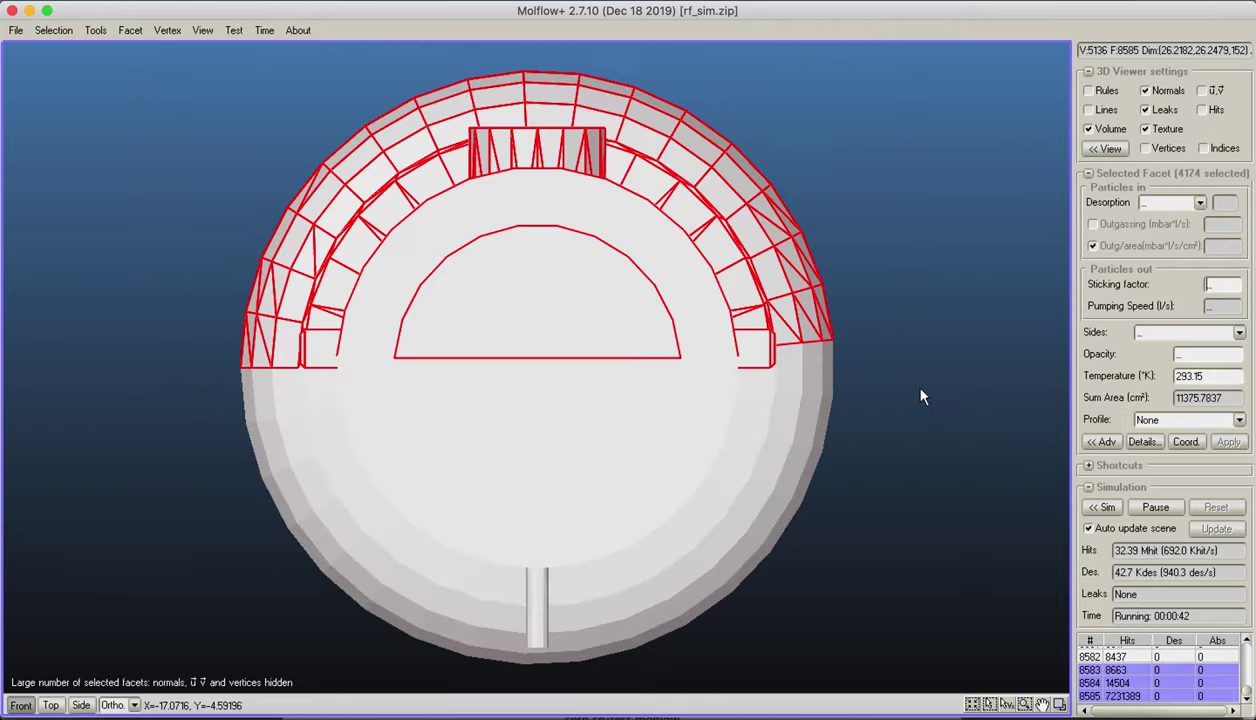
pyautogui.moveTo(872, 332); pyautogui.dragTo(551, 493, button='right')
# - Turn off Draw Volume for the 4174 selected upper-half facets, then clear the selection
pyautogui.scroll(-3, 551, 493)
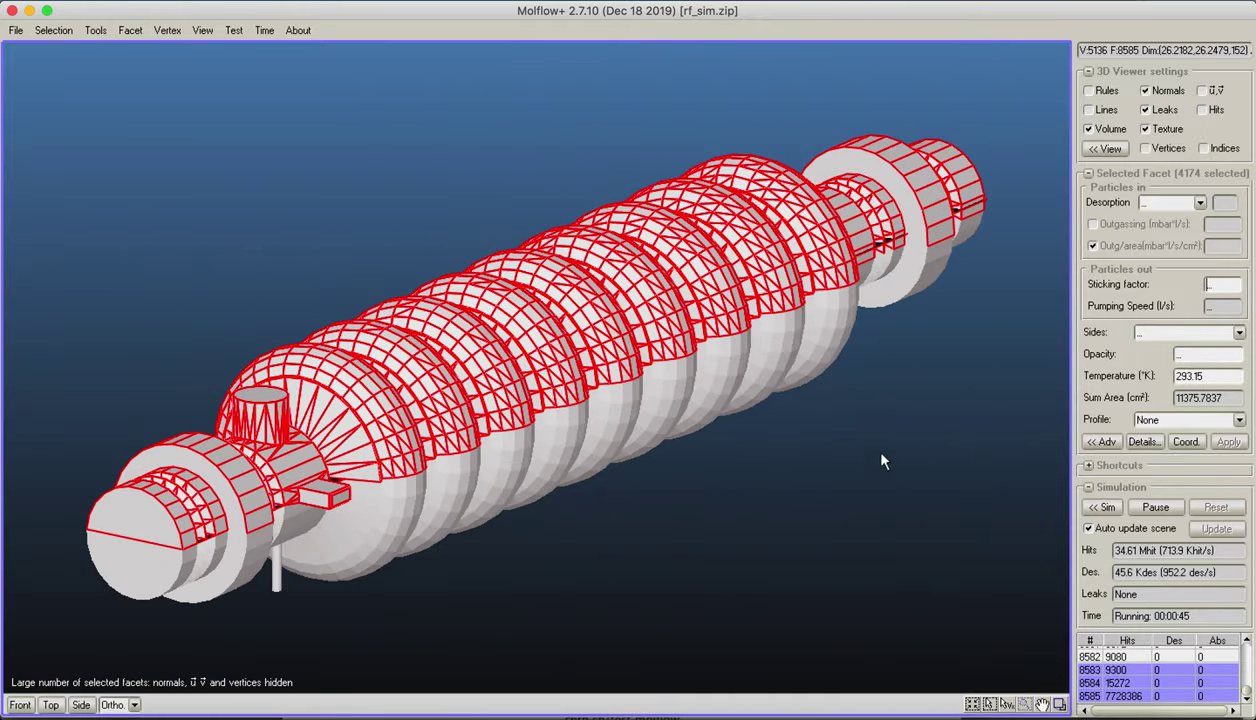
pyautogui.click(1102, 442)
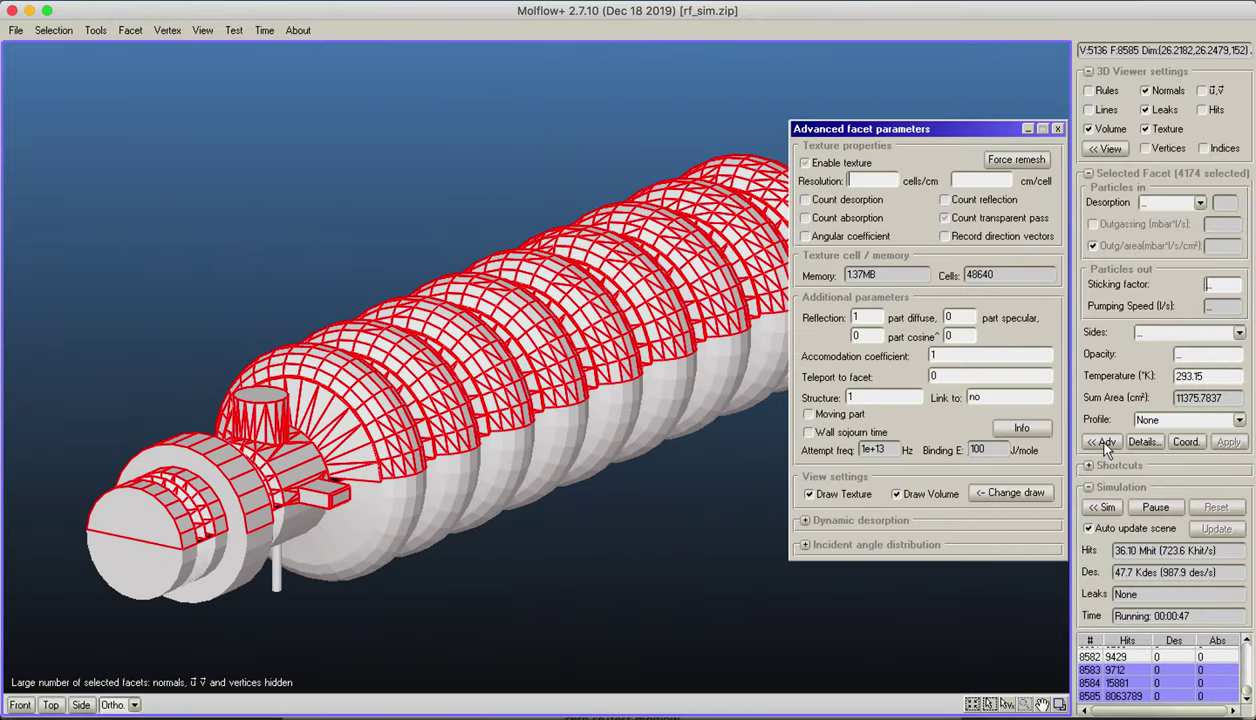
pyautogui.click(897, 497)
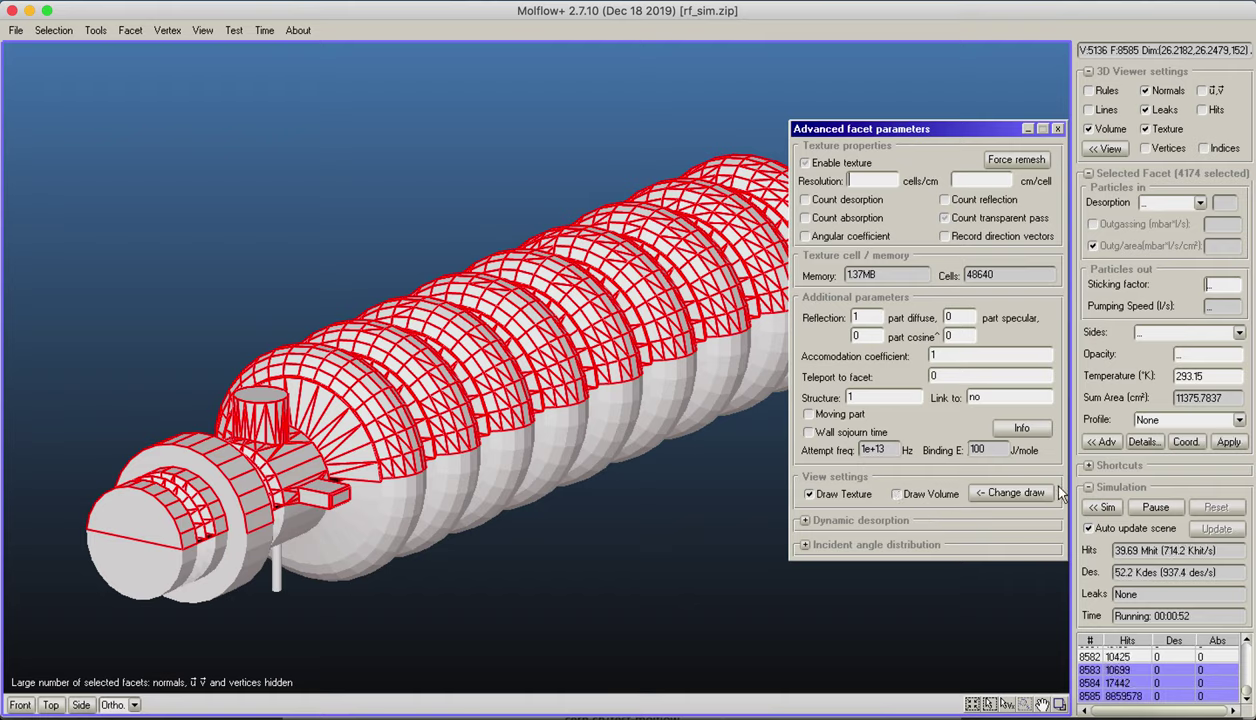
pyautogui.click(1231, 447)
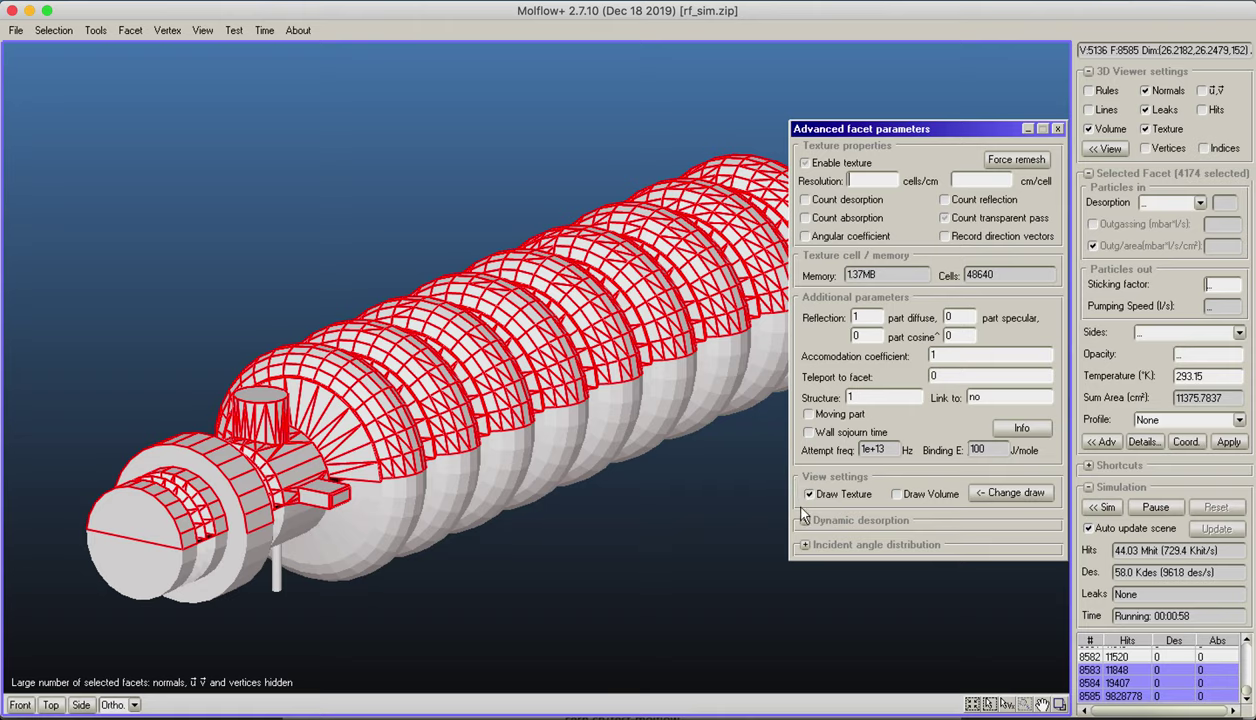
pyautogui.click(994, 499)
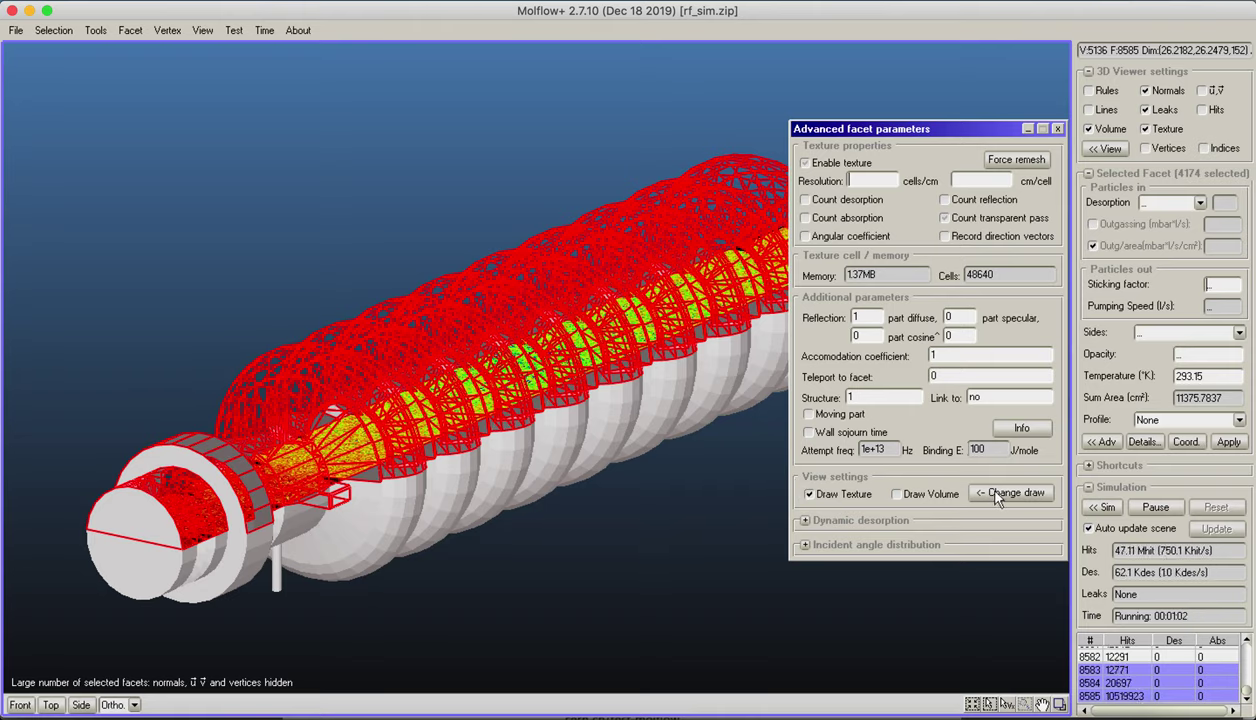
pyautogui.click(702, 536)
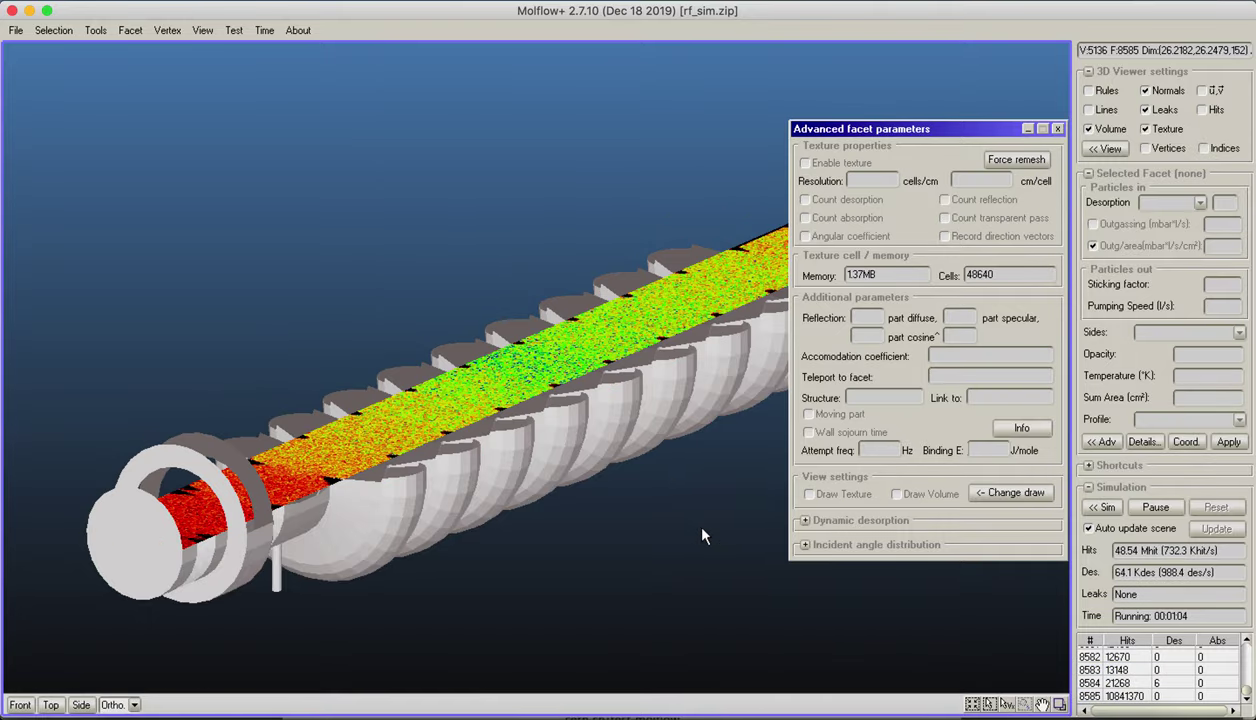
# - Close the advanced facet parameters and orbit to view the textured cut from above
pyautogui.click(1057, 129)
pyautogui.moveTo(978, 151)
pyautogui.mouseDown(button='right')
pyautogui.moveTo(508, 611)
pyautogui.moveTo(317, 588)
pyautogui.moveTo(987, 350)
pyautogui.moveTo(1058, 170)
pyautogui.moveTo(662, 84)
pyautogui.moveTo(709, 207)
pyautogui.moveTo(695, 244)
pyautogui.moveTo(850, 378)
pyautogui.mouseUp(button='right')
pyautogui.click(1088, 109)
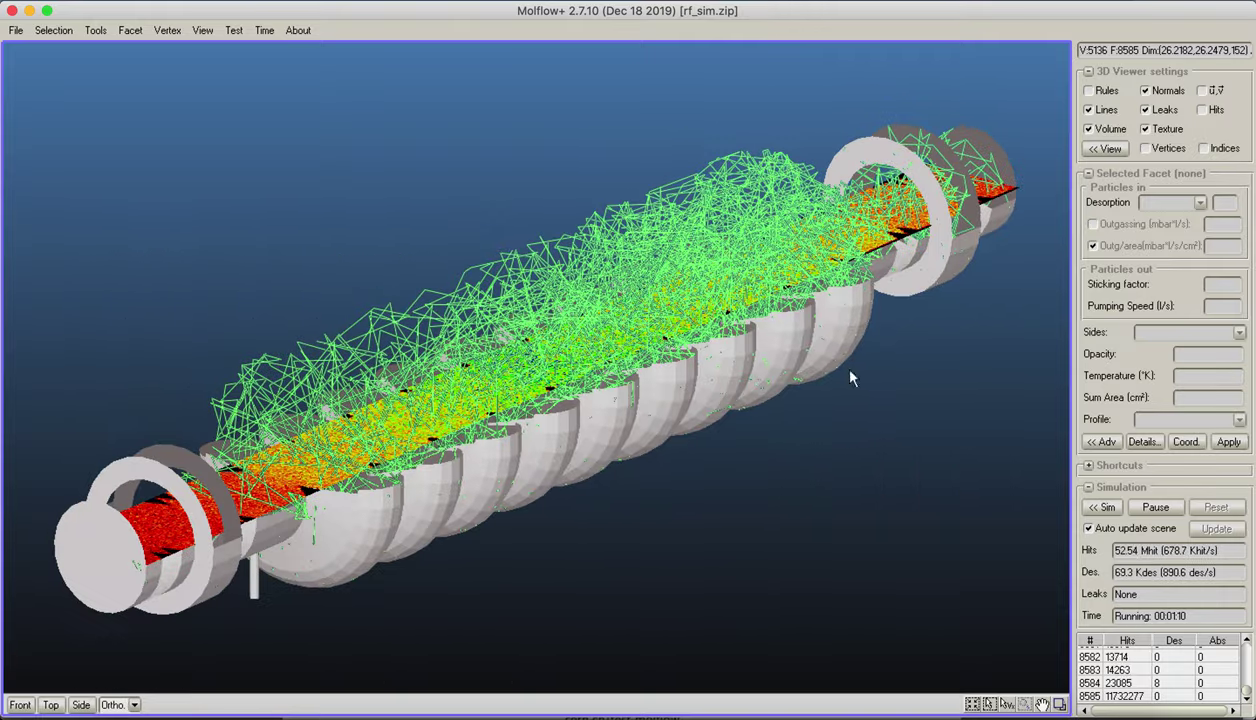
pyautogui.click(1088, 109)
pyautogui.moveTo(770, 400); pyautogui.dragTo(592, 477, button='right')
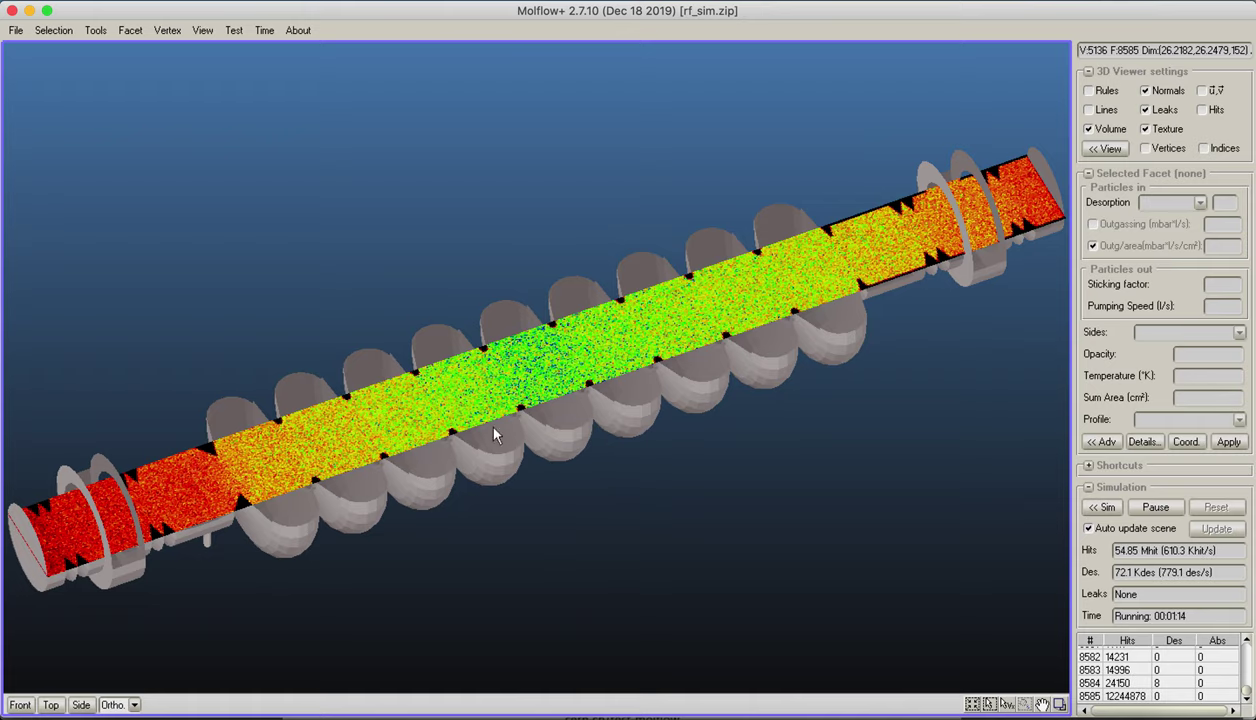
pyautogui.moveTo(553, 390); pyautogui.dragTo(705, 400, button='right')
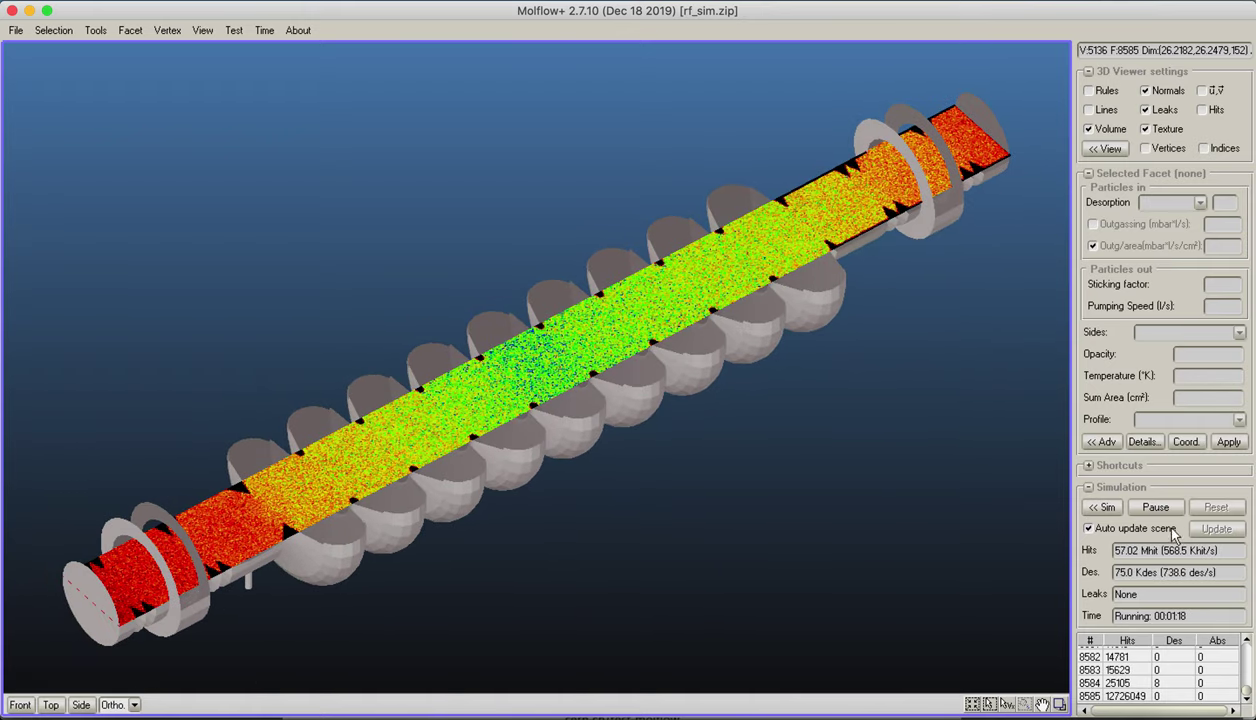
# - Pause the simulation at 57.95 Mhit and select facet #199 at the pipe end
pyautogui.click(1138, 505)
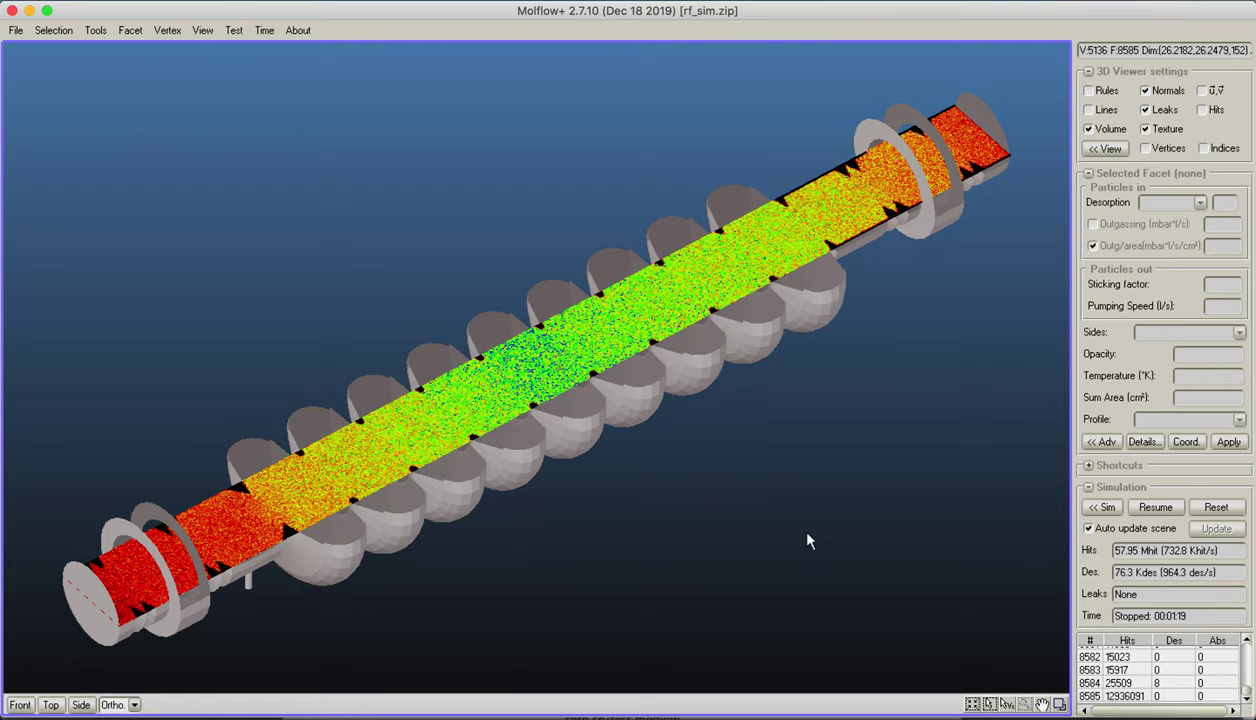
pyautogui.moveTo(764, 522); pyautogui.dragTo(725, 466, button='right')
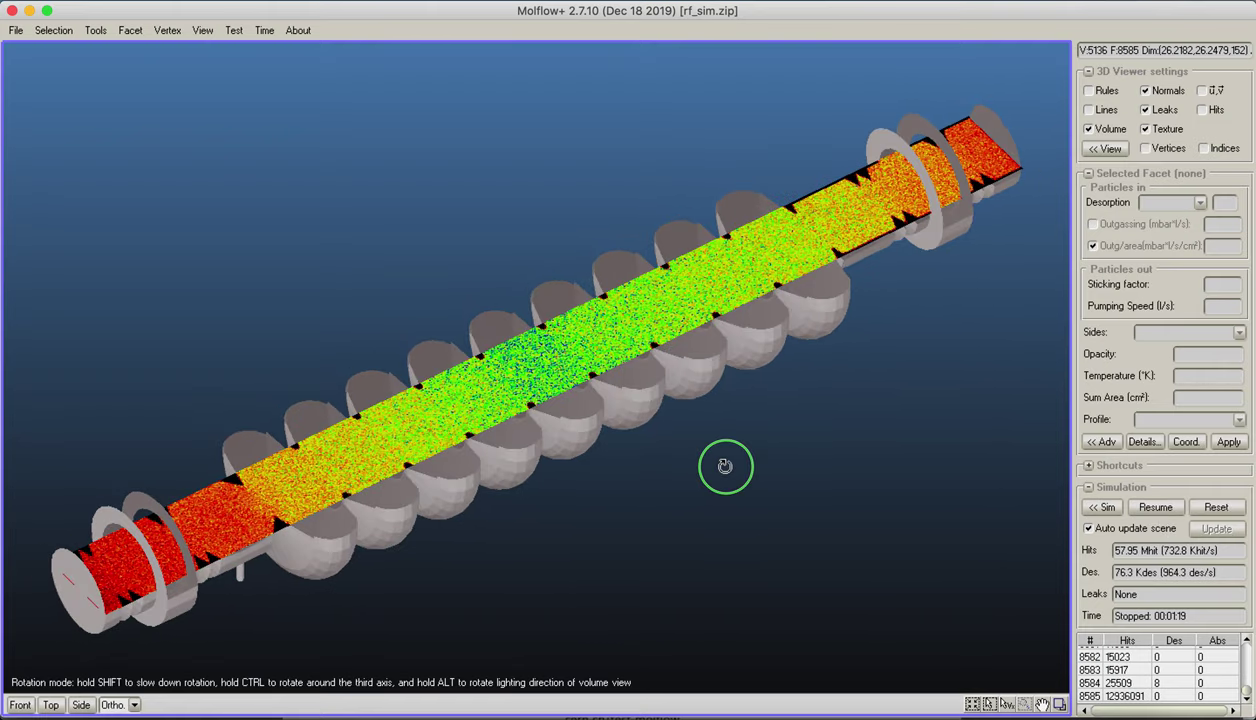
pyautogui.click(124, 594)
# - Select cut facet #8585, hide textures, show its u/v vectors, and return to wireframe
pyautogui.click(124, 593)
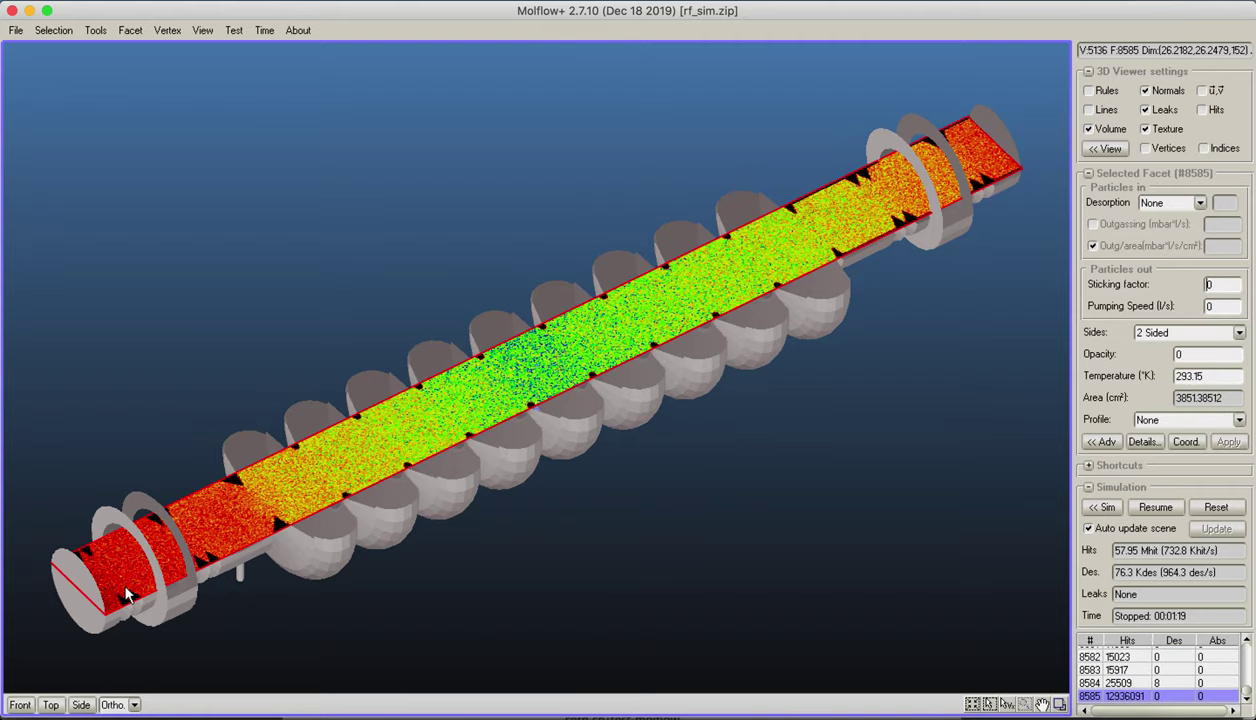
pyautogui.moveTo(176, 607); pyautogui.dragTo(38, 557, button='right')
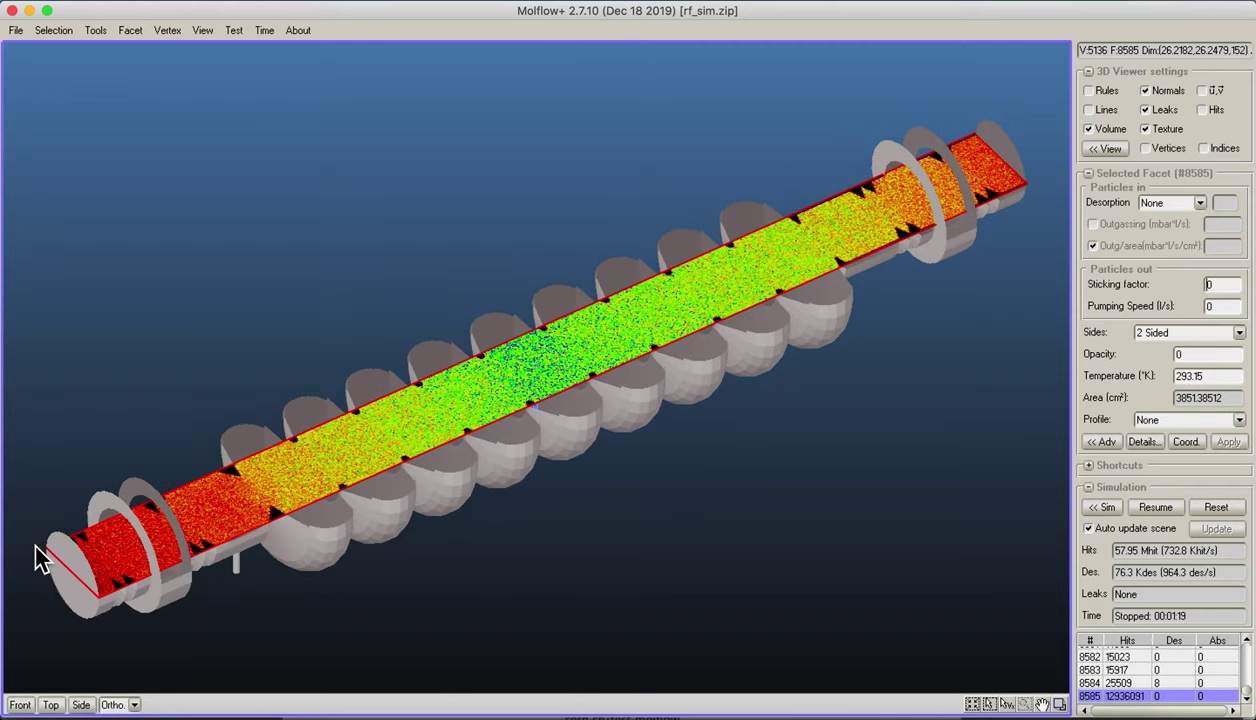
pyautogui.click(1162, 129)
pyautogui.moveTo(948, 176); pyautogui.dragTo(1000, 109, button='right')
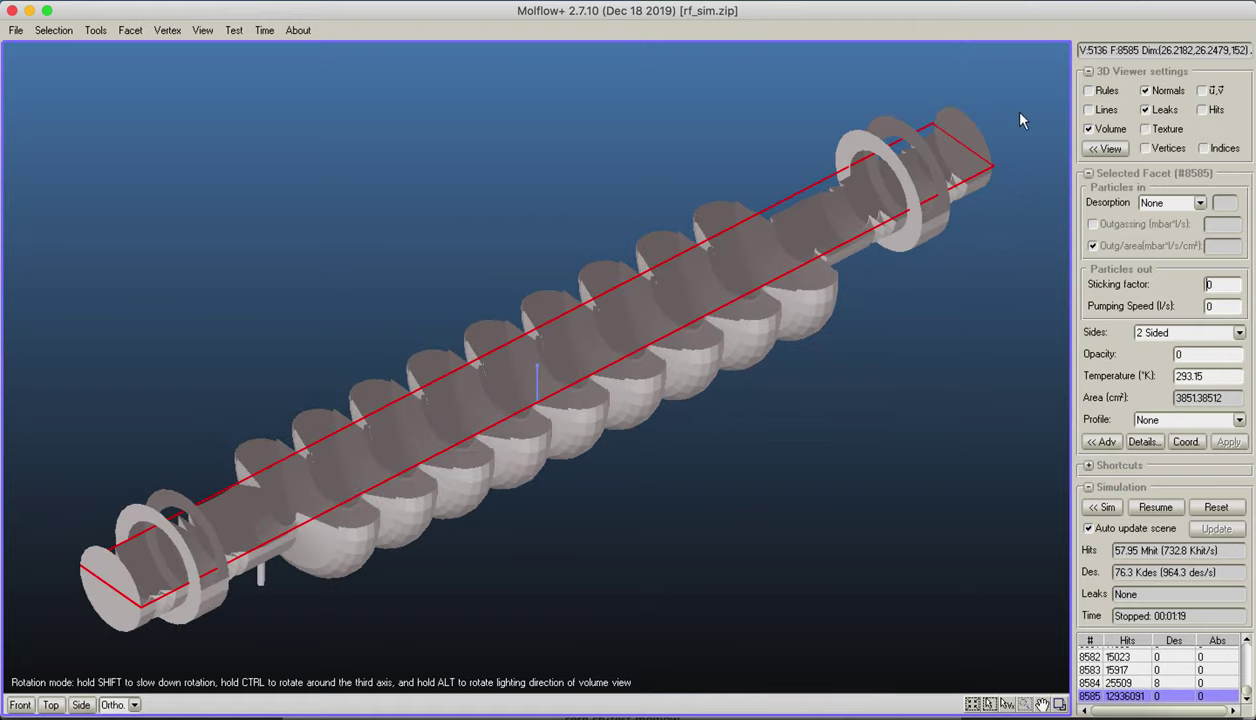
pyautogui.click(1203, 90)
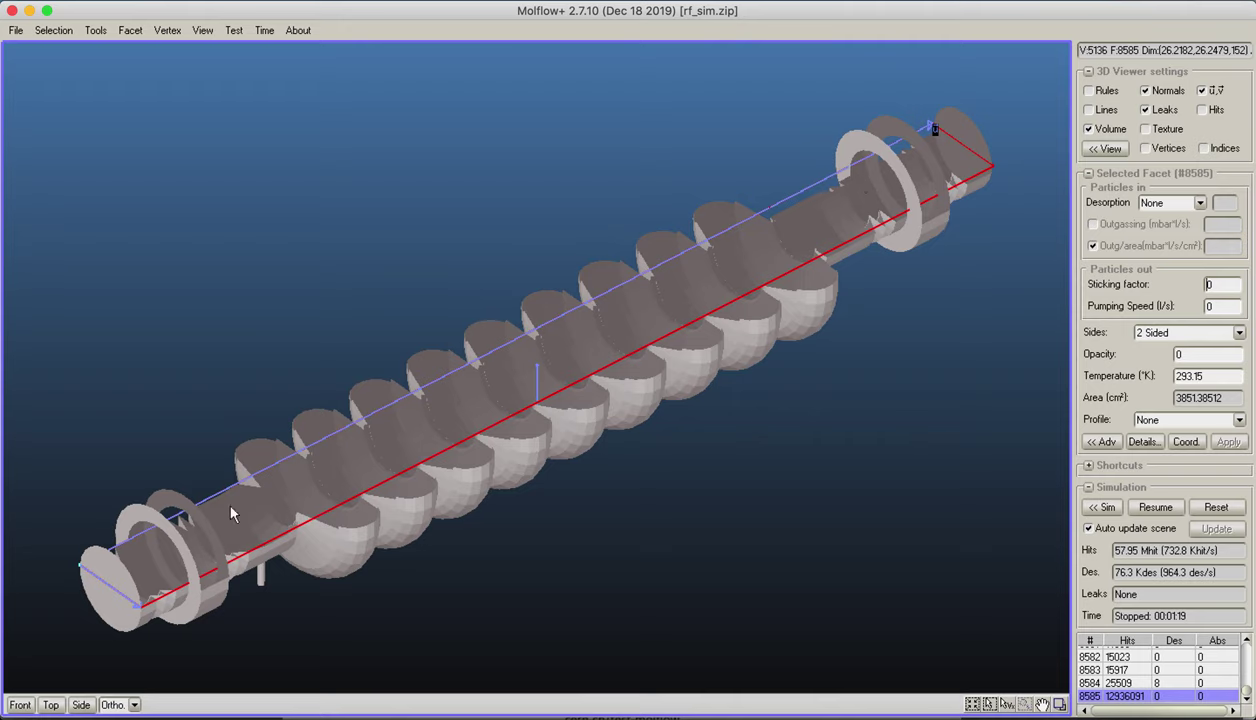
pyautogui.click(1090, 130)
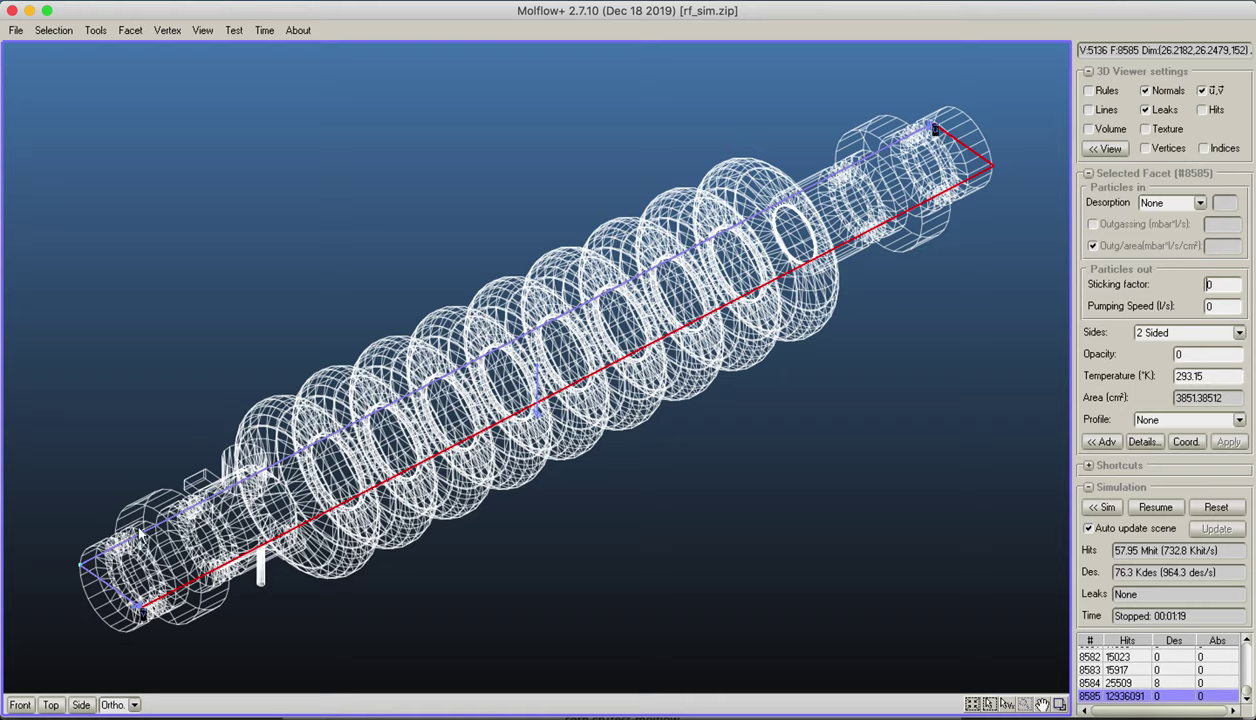
# - Shift facet #8585's vertex indices three times, confirming the geometry change
pyautogui.click(130, 31)
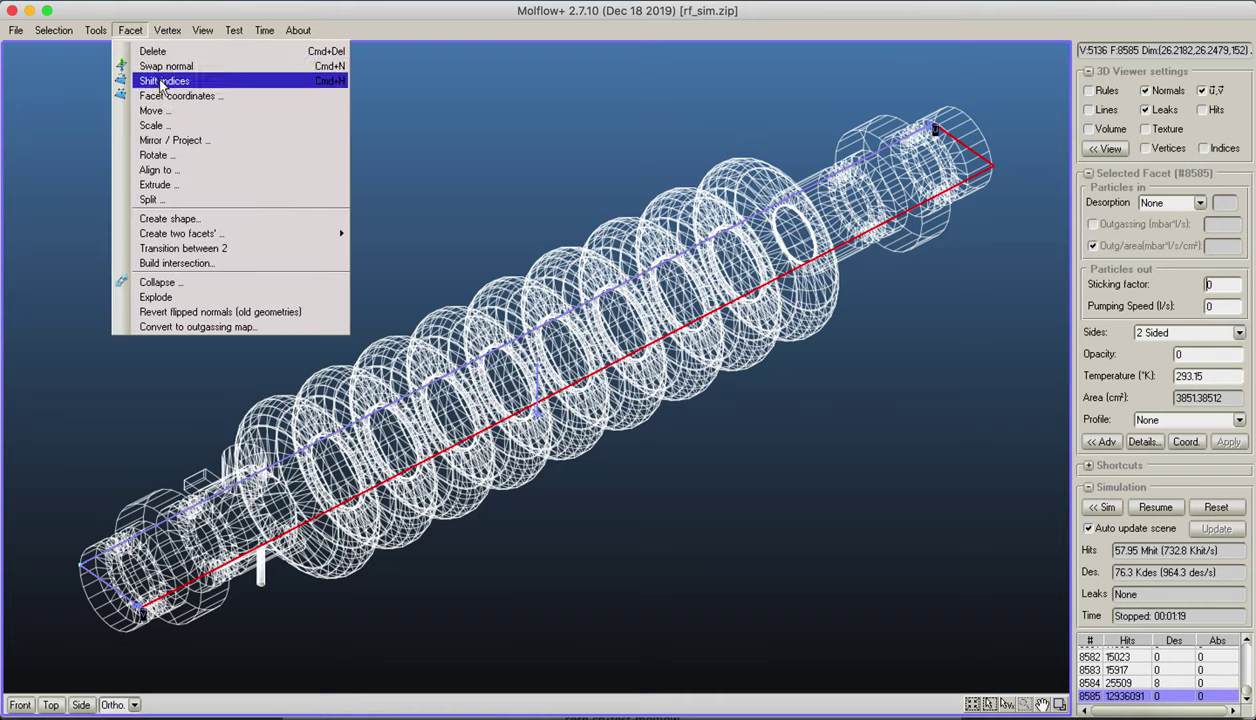
pyautogui.click(162, 83)
pyautogui.click(580, 405)
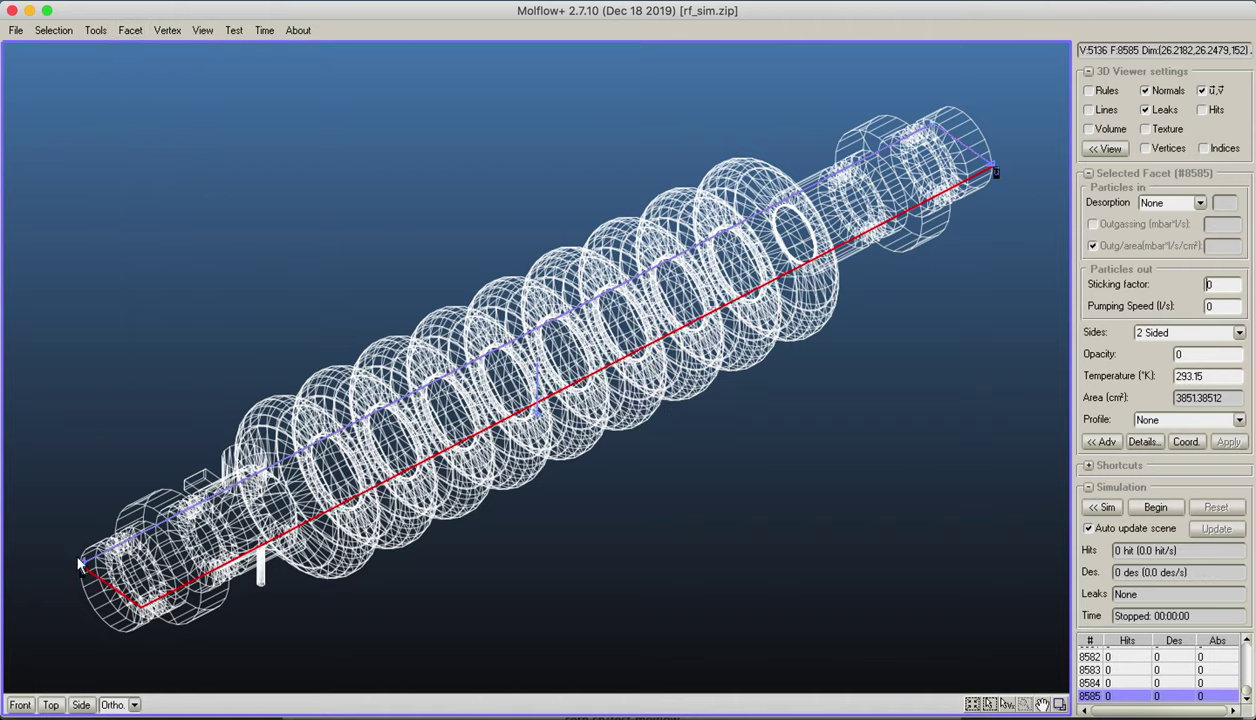
pyautogui.click(129, 32)
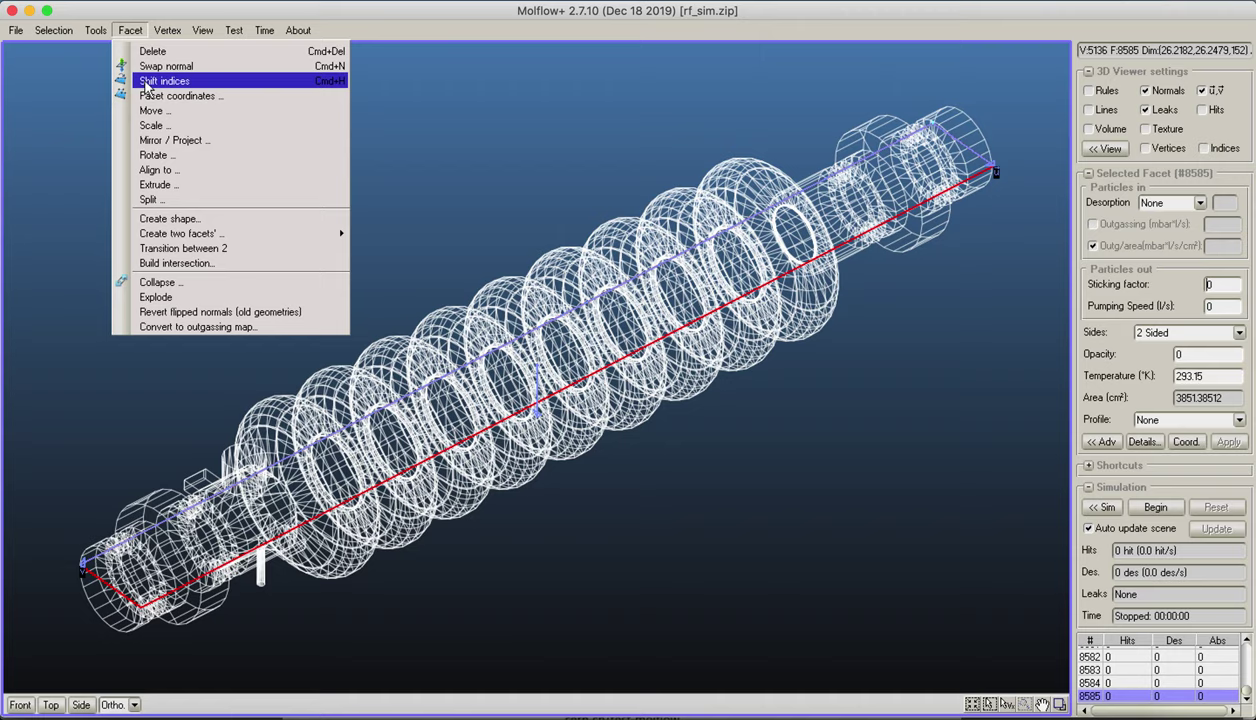
pyautogui.click(148, 83)
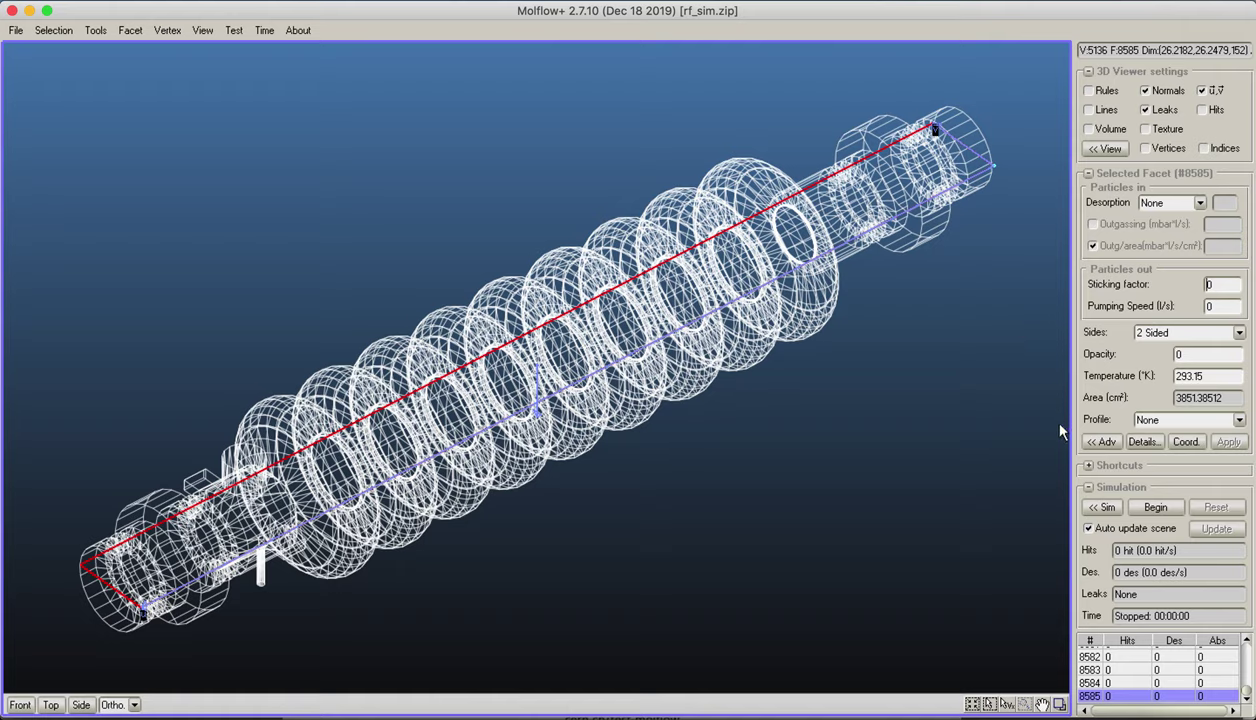
# - Give the facet a Pressure, density profile and start a new run
pyautogui.click(1240, 421)
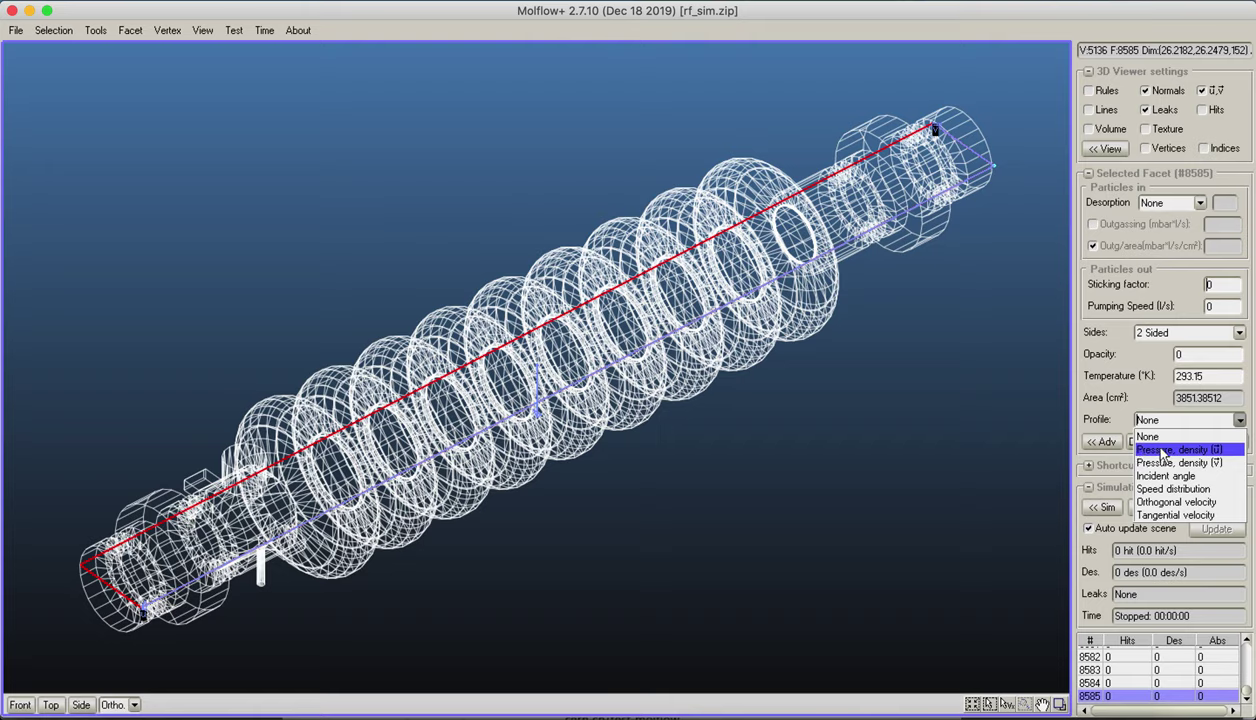
pyautogui.click(1216, 452)
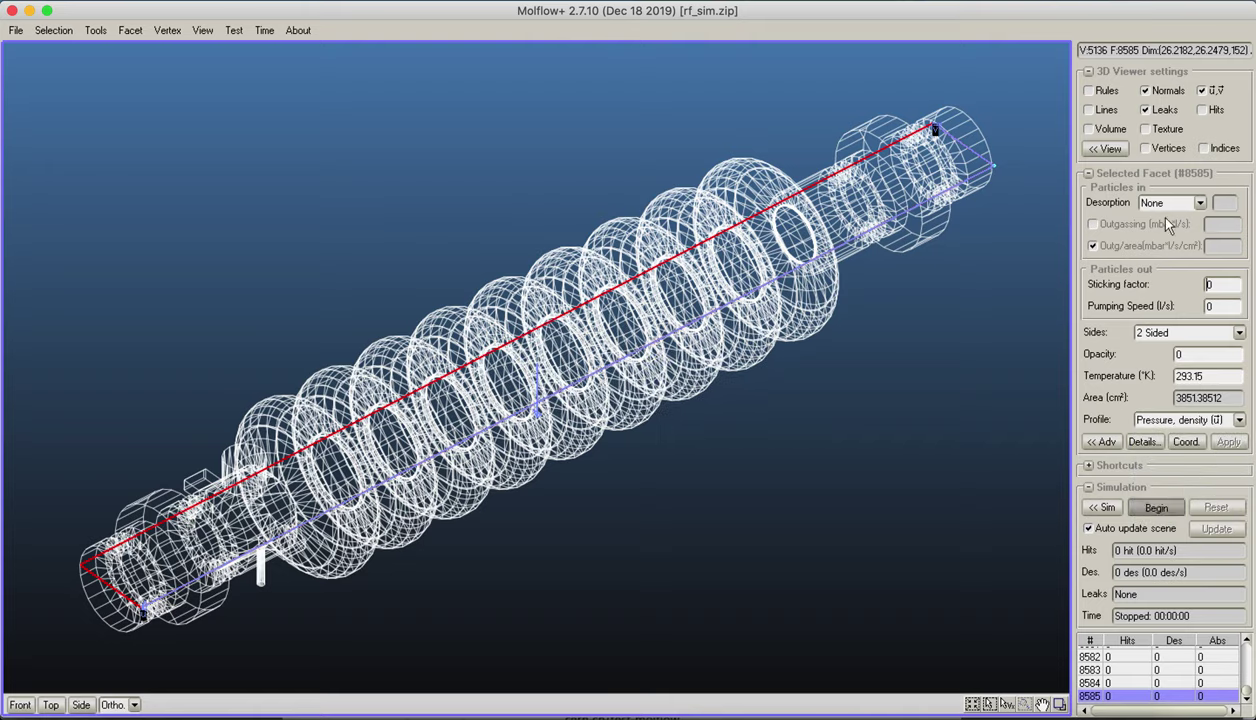
pyautogui.click(1145, 128)
# - Show the texture maps on a solid-volume view of the cavity
pyautogui.click(1016, 293)
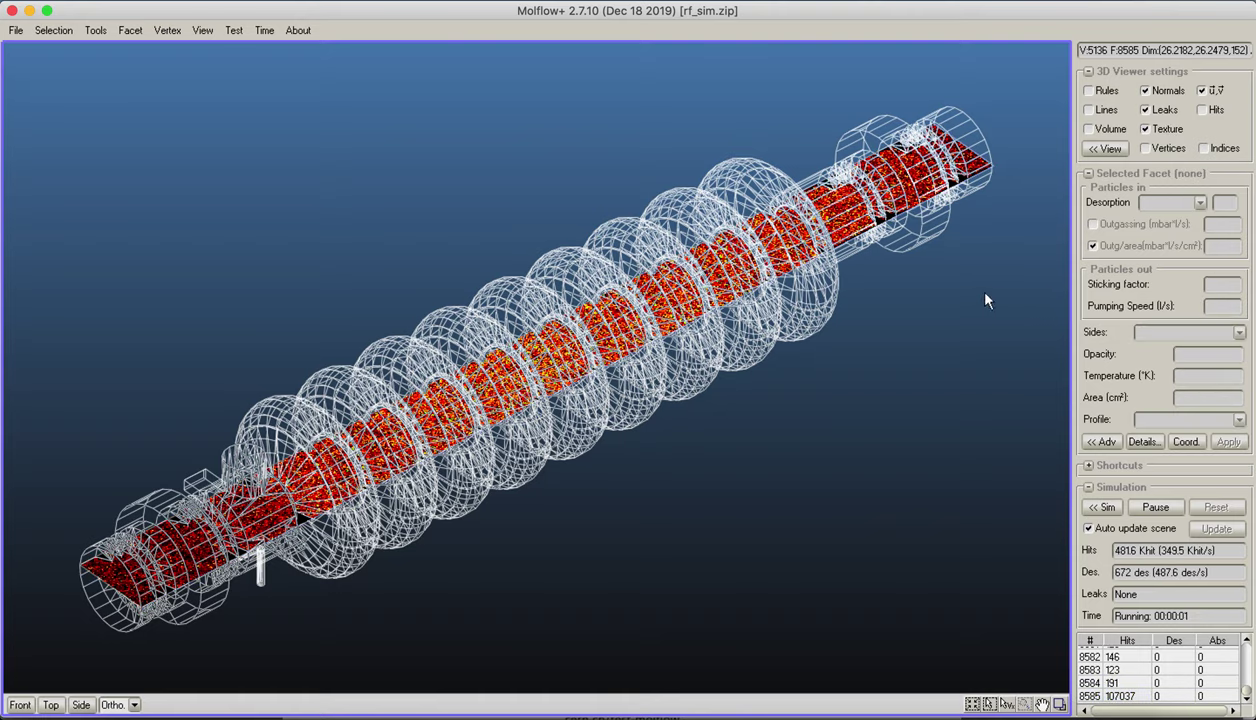
pyautogui.click(1088, 128)
pyautogui.moveTo(941, 286); pyautogui.dragTo(905, 283, button='right')
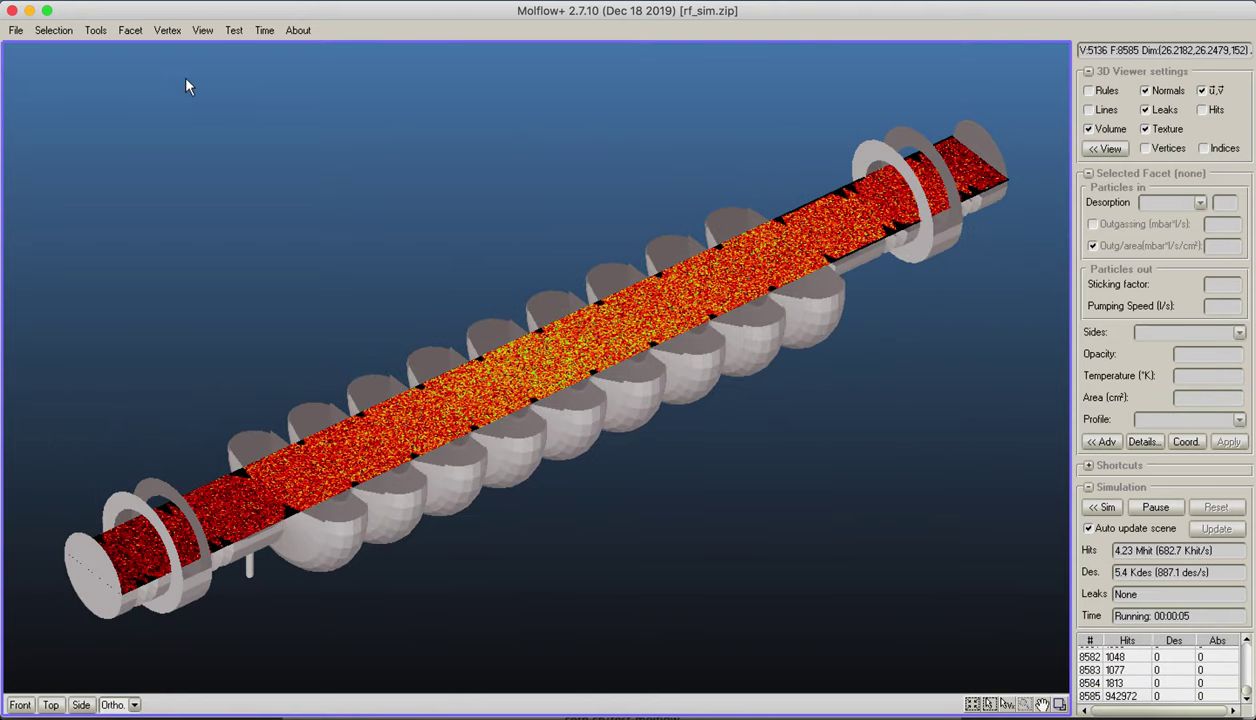
# - Add facet F#8585's pressure curve in the Profile Plotter
pyautogui.click(95, 30)
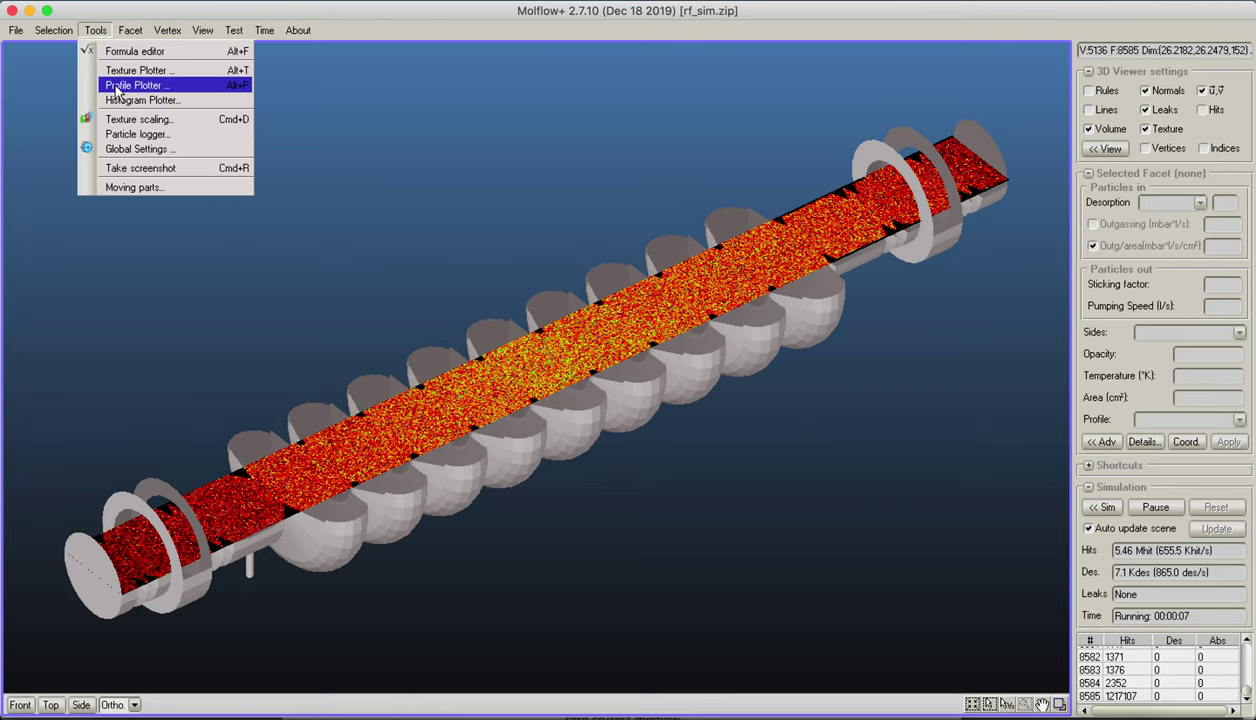
pyautogui.click(160, 88)
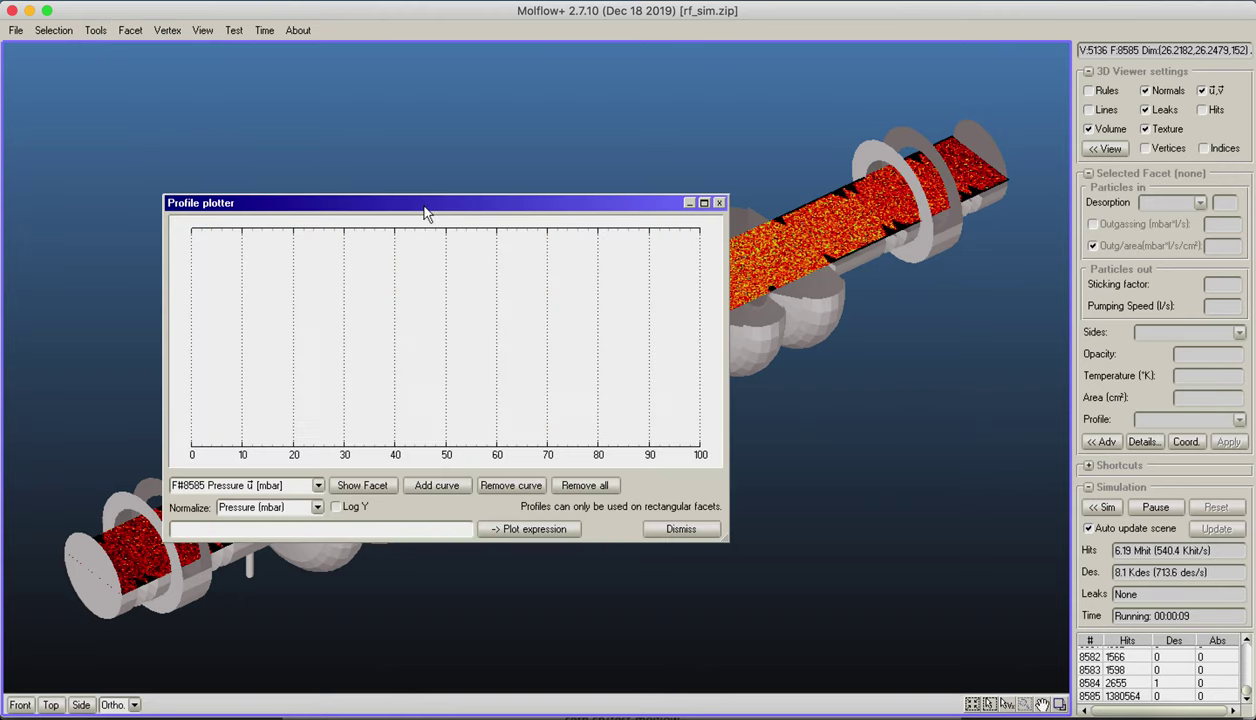
pyautogui.moveTo(424, 206); pyautogui.dragTo(272, 64)
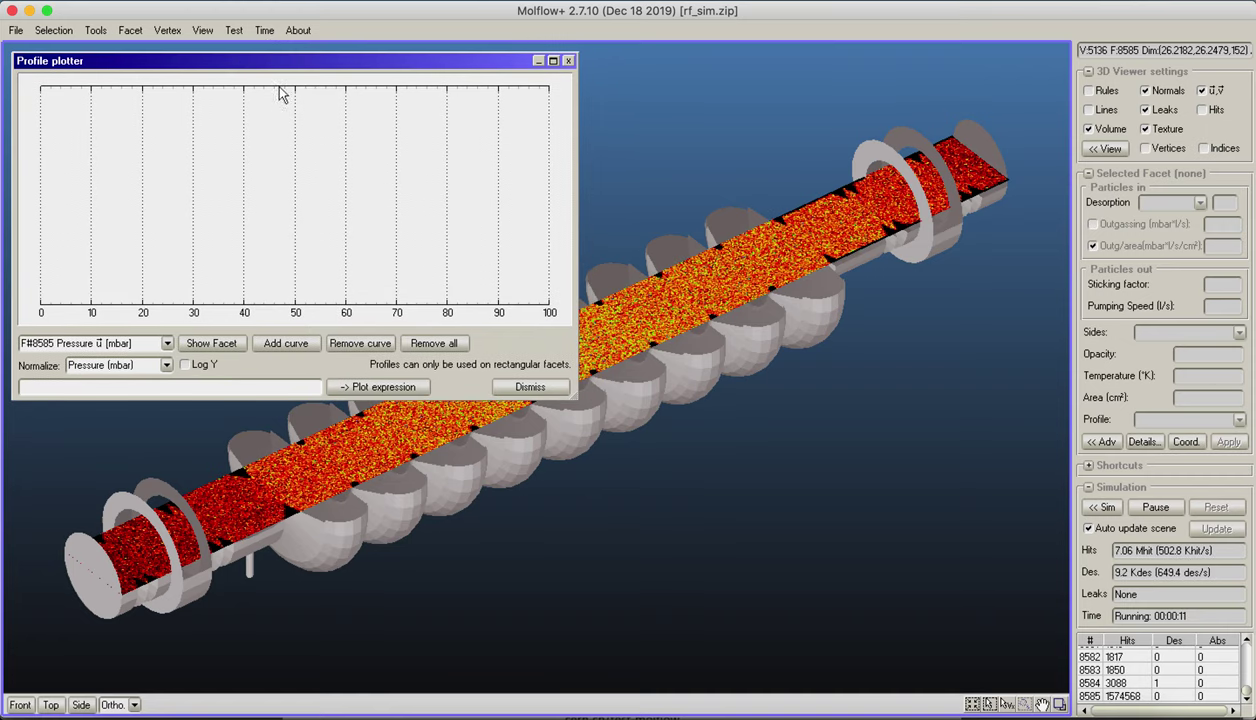
pyautogui.click(285, 345)
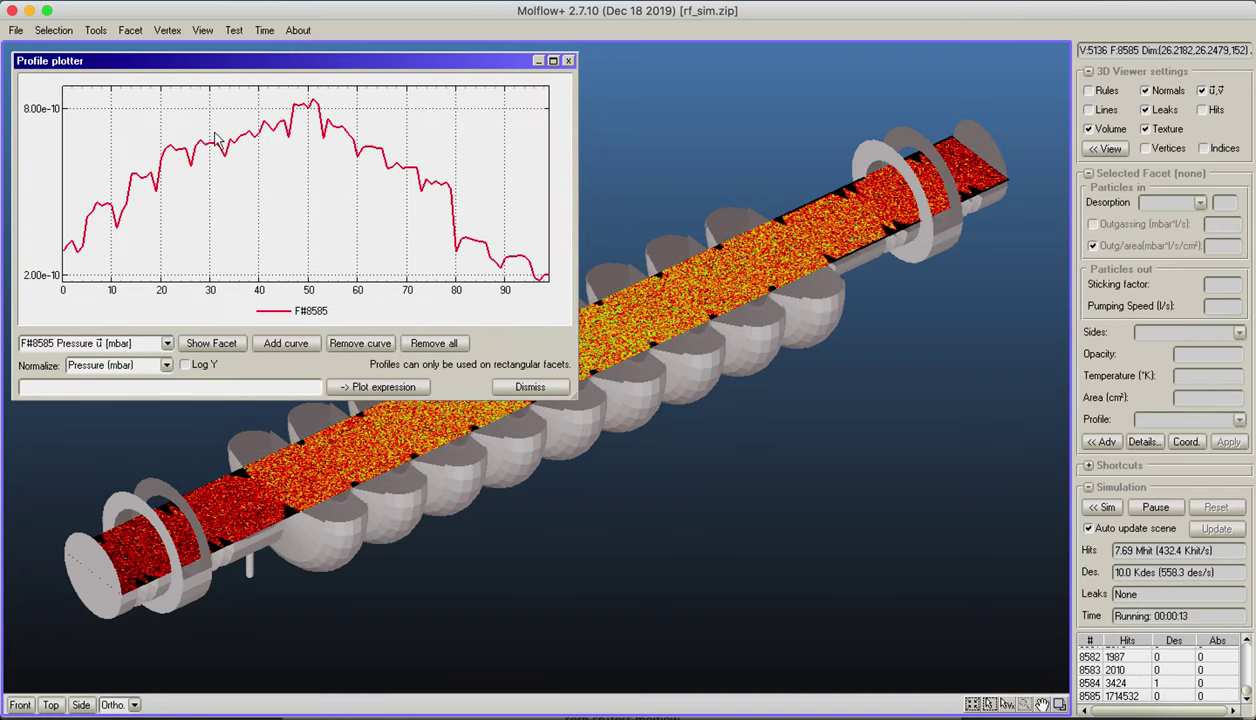
# - Reselect facet #8585 and rotate the model into a side view below the plot
pyautogui.moveTo(796, 321); pyautogui.dragTo(840, 272, button='right')
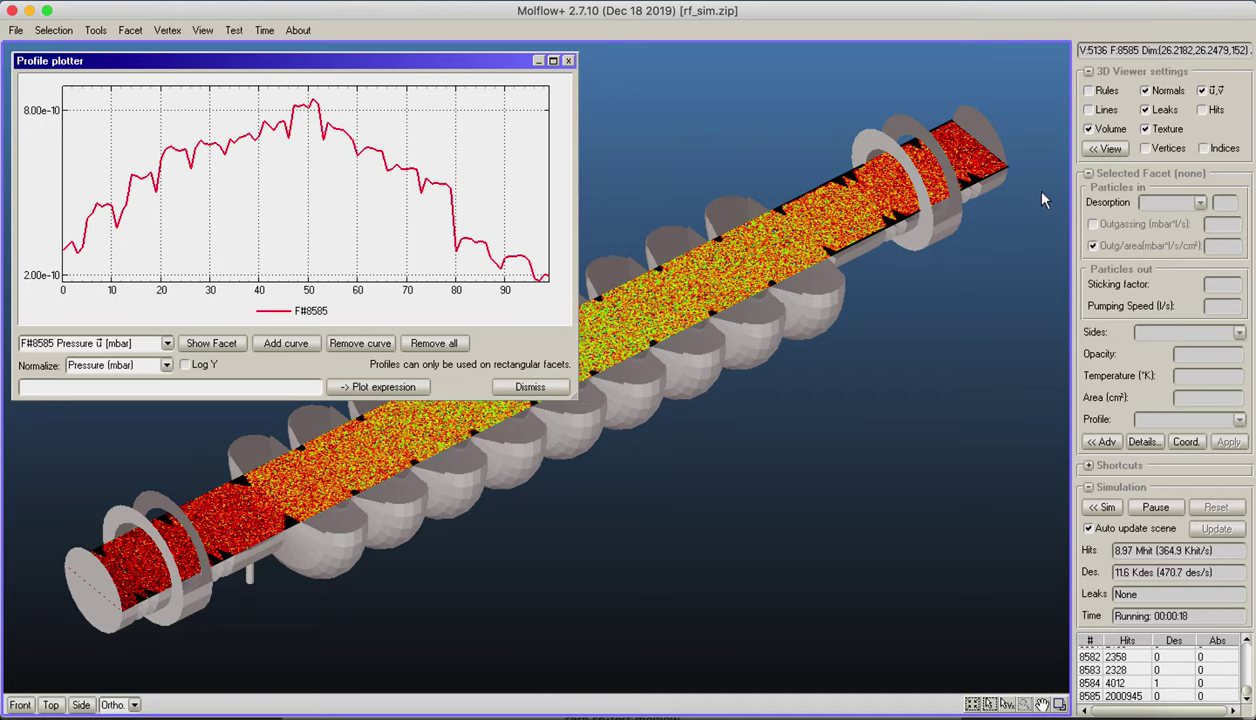
pyautogui.click(962, 165)
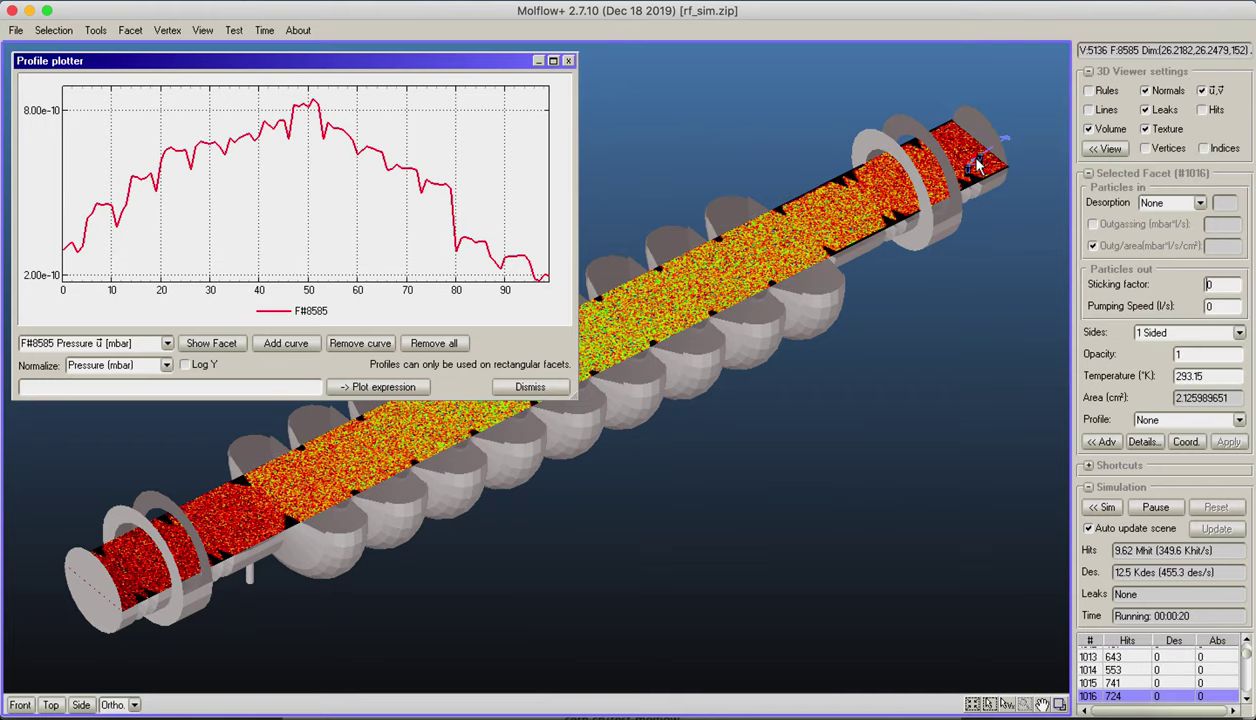
pyautogui.click(979, 165)
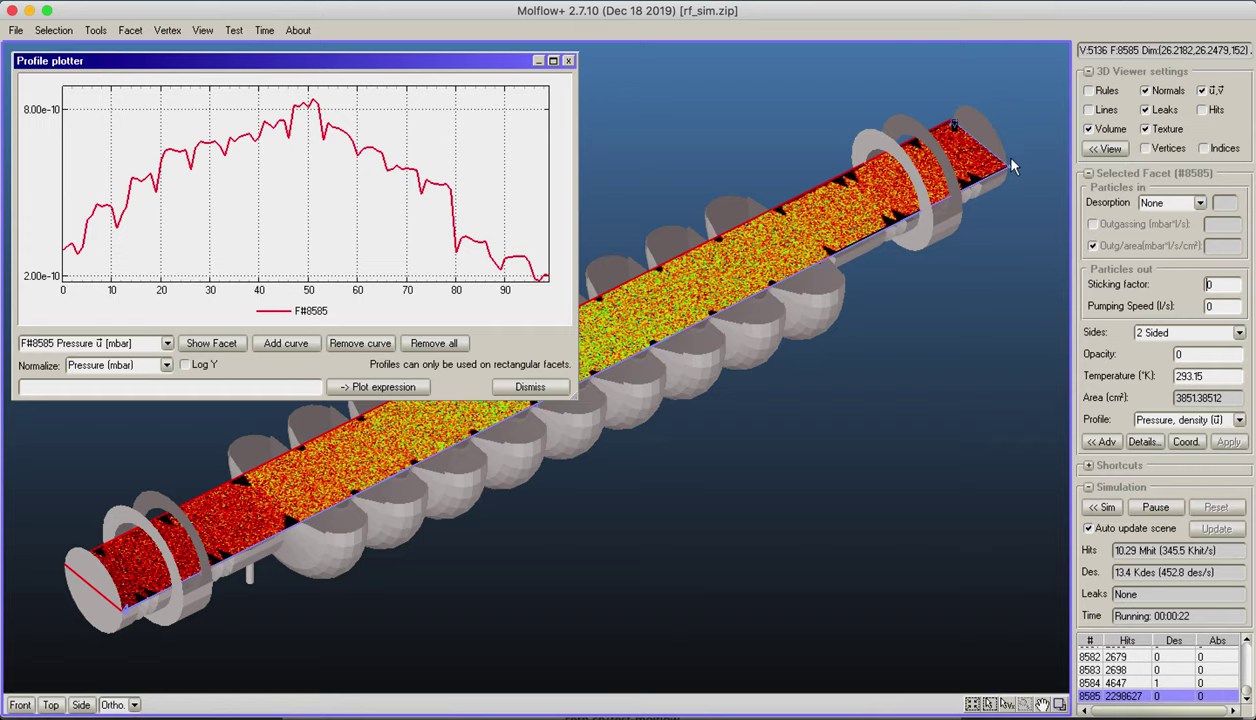
pyautogui.moveTo(170, 592); pyautogui.dragTo(628, 712, button='right')
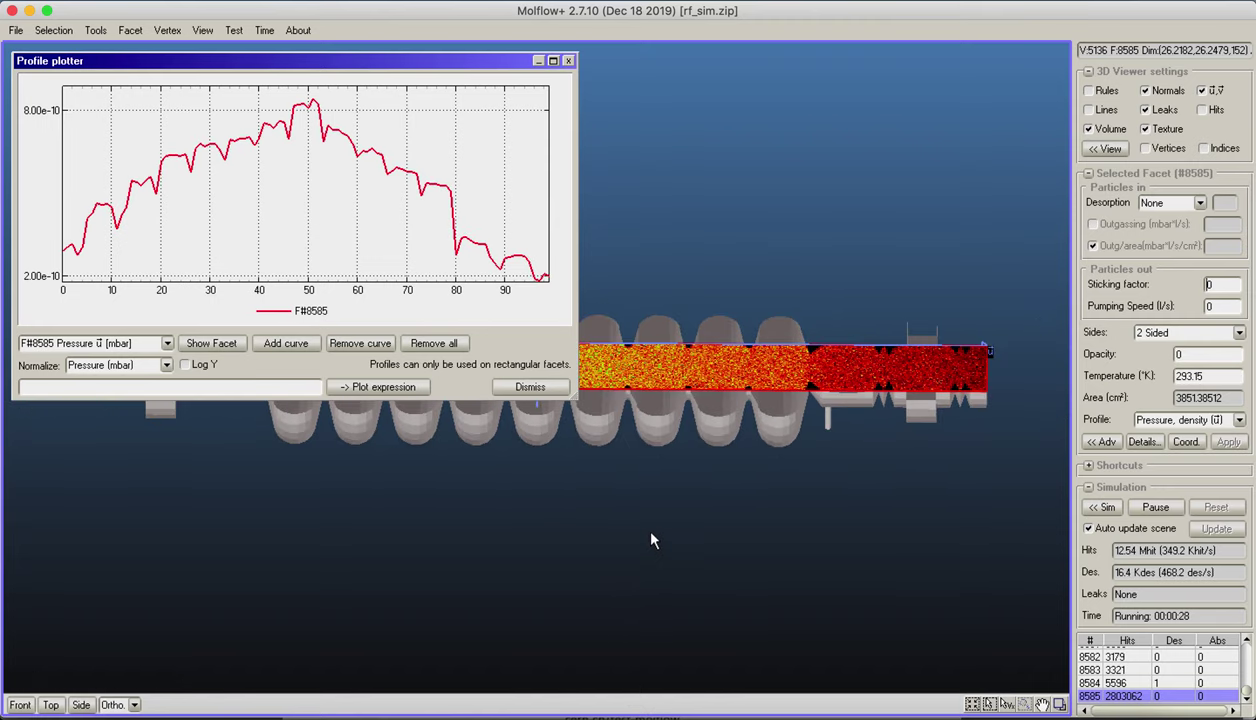
pyautogui.moveTo(638, 521); pyautogui.dragTo(676, 637, button='middle')
# - Move and widen the Profile plotter so the F#8585 pressure curve spans the screen
pyautogui.moveTo(676, 637); pyautogui.dragTo(680, 600, button='right')
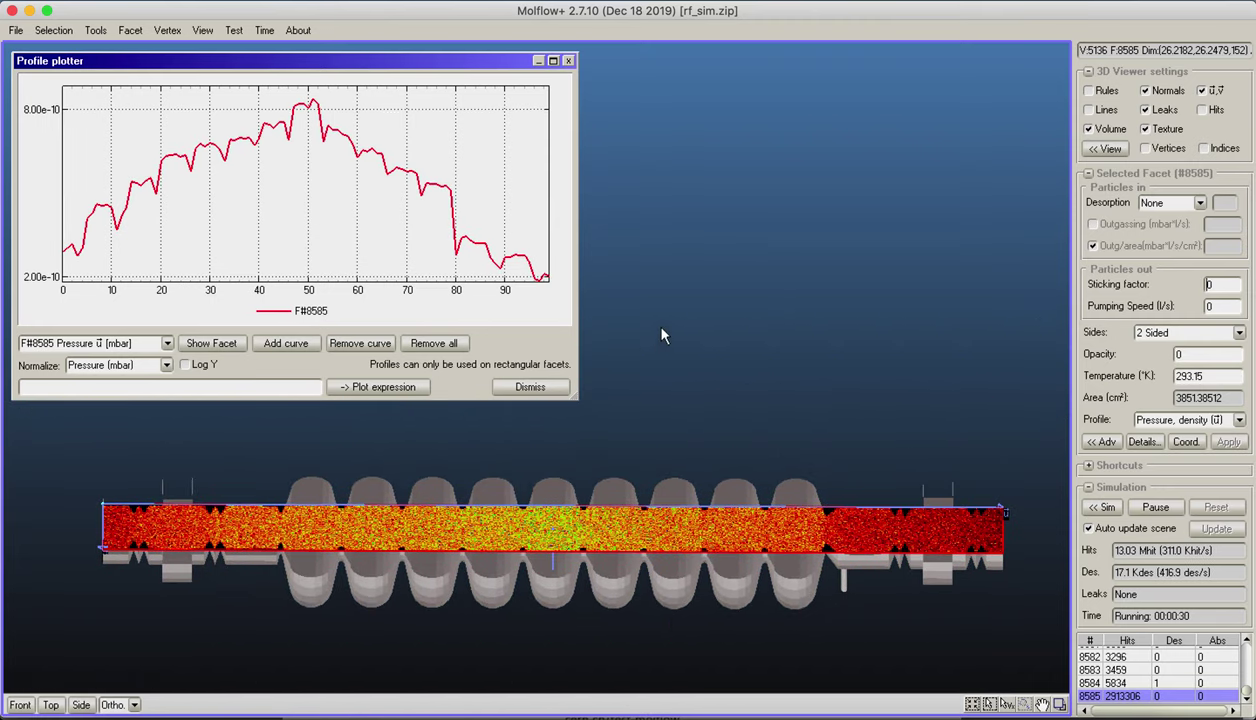
pyautogui.moveTo(475, 65); pyautogui.dragTo(557, 112)
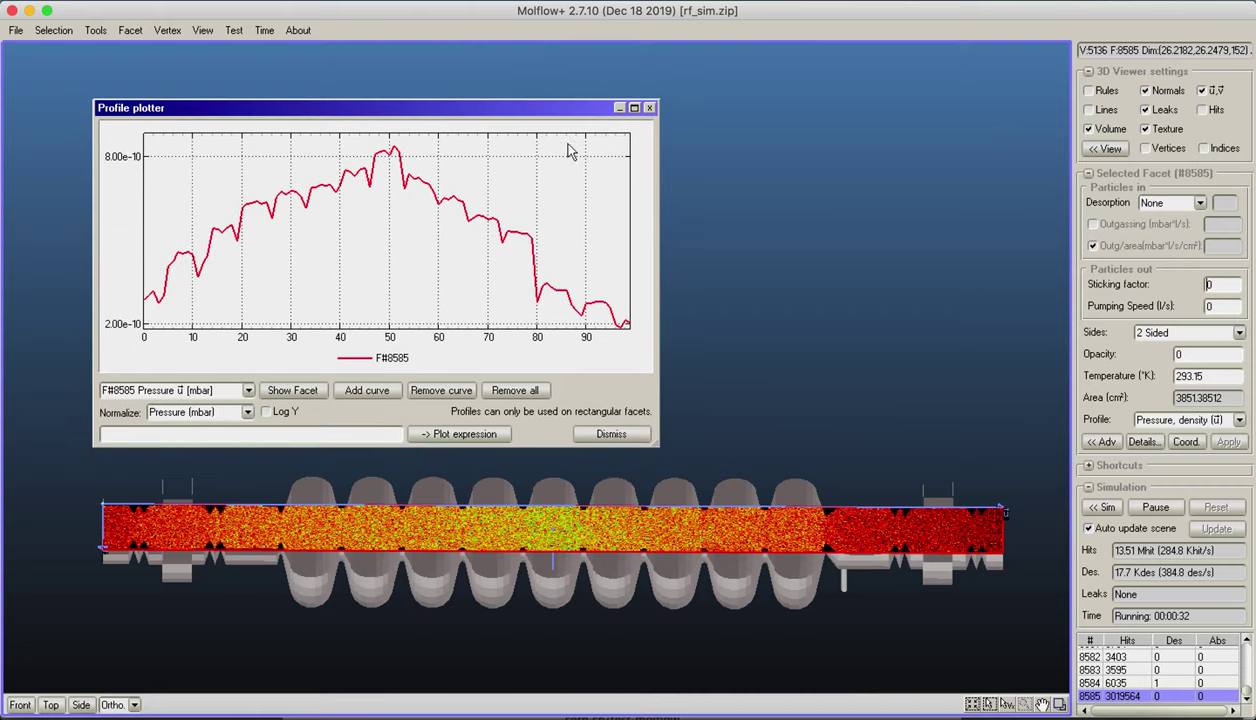
pyautogui.moveTo(656, 444); pyautogui.dragTo(1018, 471)
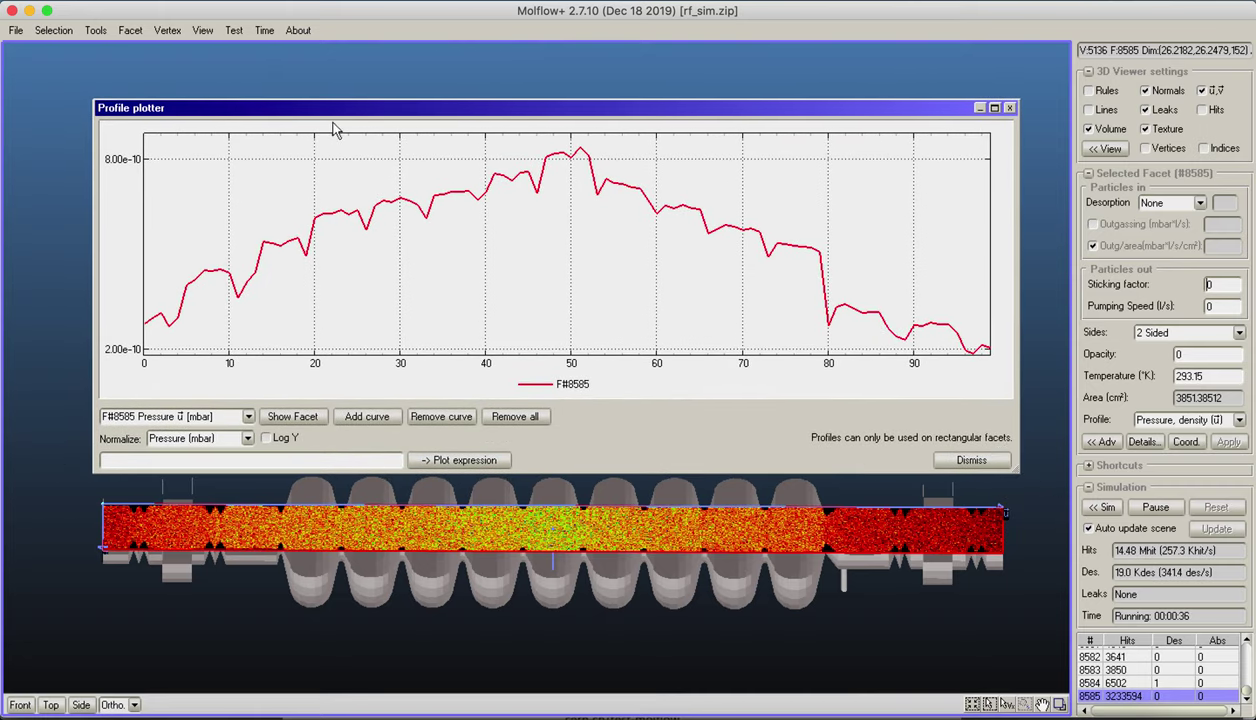
pyautogui.moveTo(319, 118); pyautogui.dragTo(286, 116)
pyautogui.moveTo(977, 475); pyautogui.dragTo(1041, 474)
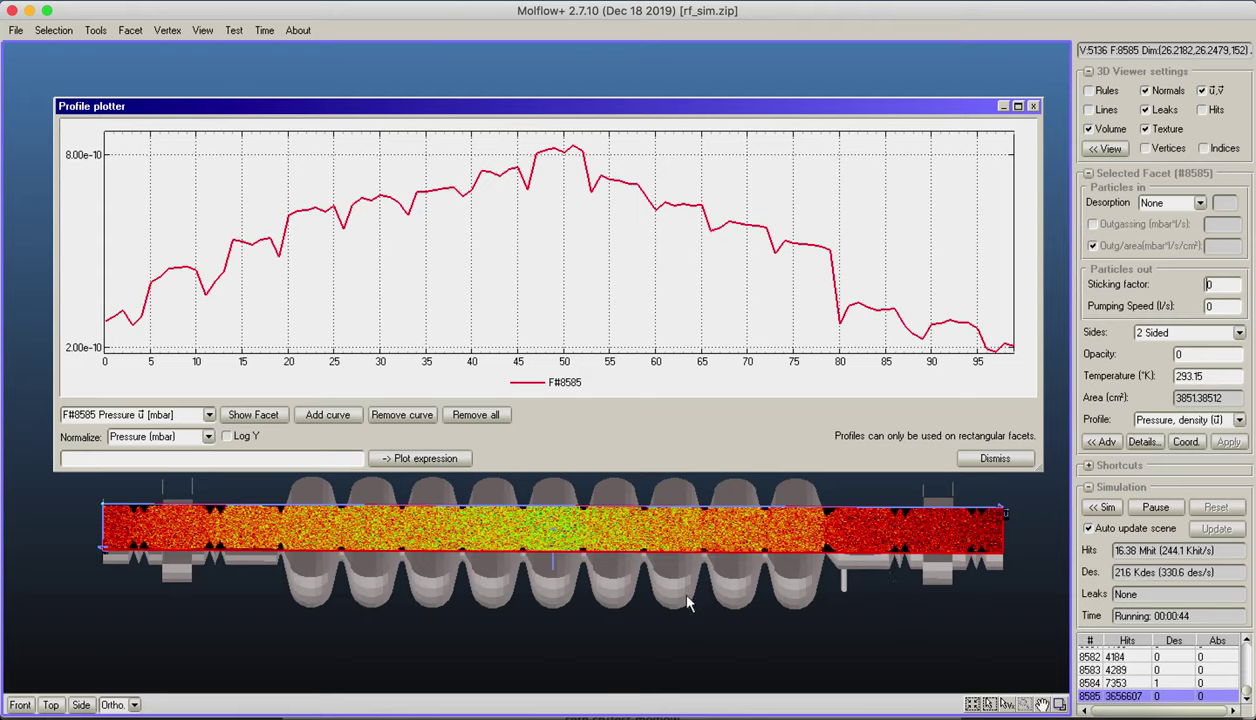
pyautogui.moveTo(650, 597); pyautogui.dragTo(635, 618, button='right')
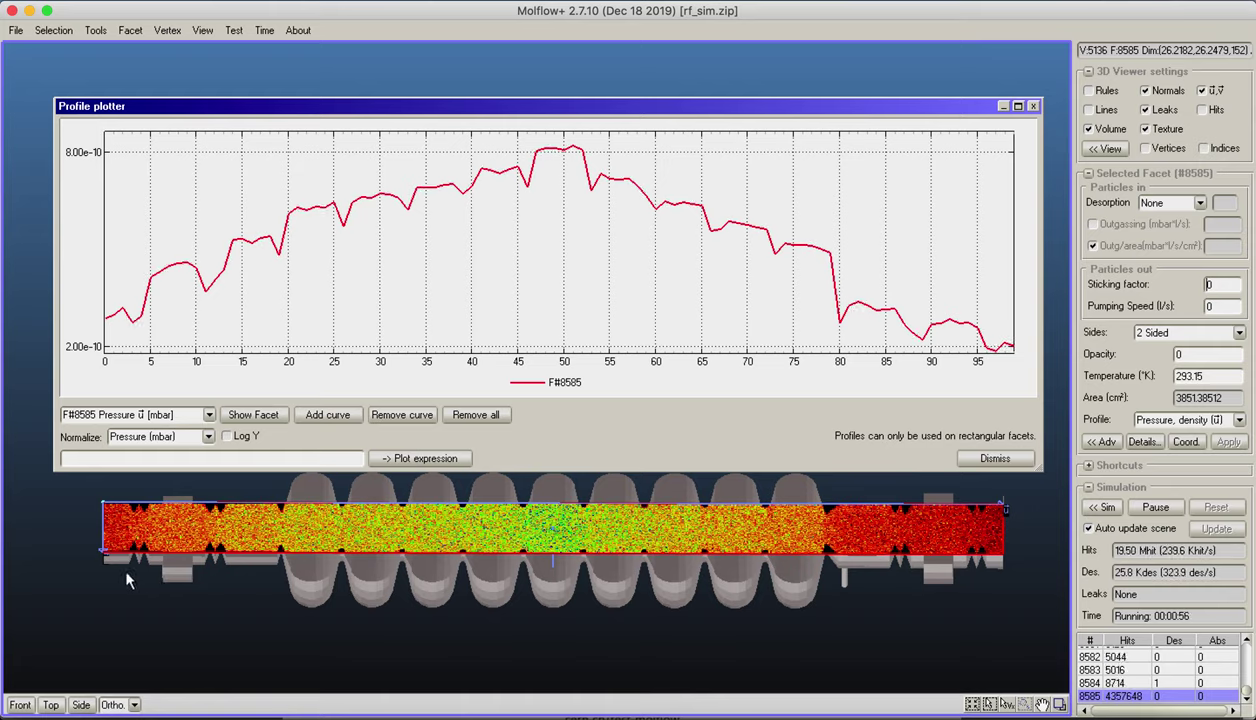
pyautogui.moveTo(350, 478); pyautogui.dragTo(347, 617, button='right')
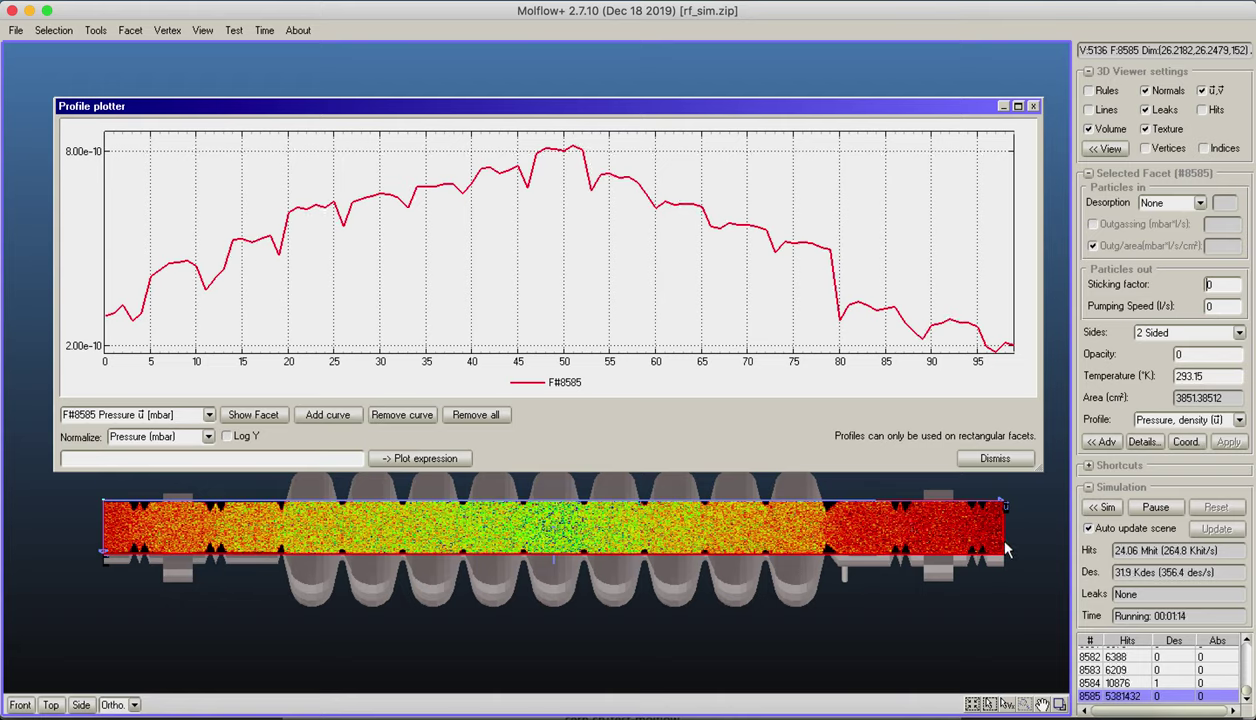
# - Remove the profile from facet #8585 and confirm the geometry change
pyautogui.click(1239, 419)
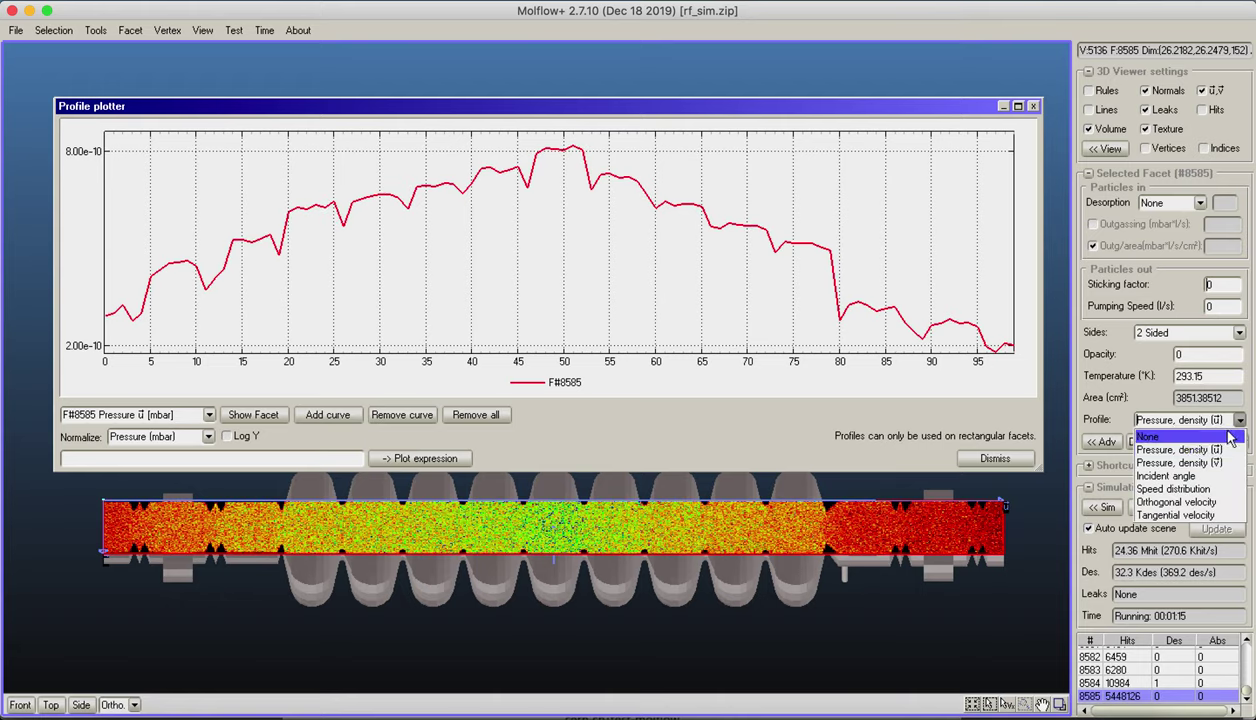
pyautogui.click(1160, 434)
pyautogui.click(1230, 442)
pyautogui.click(585, 408)
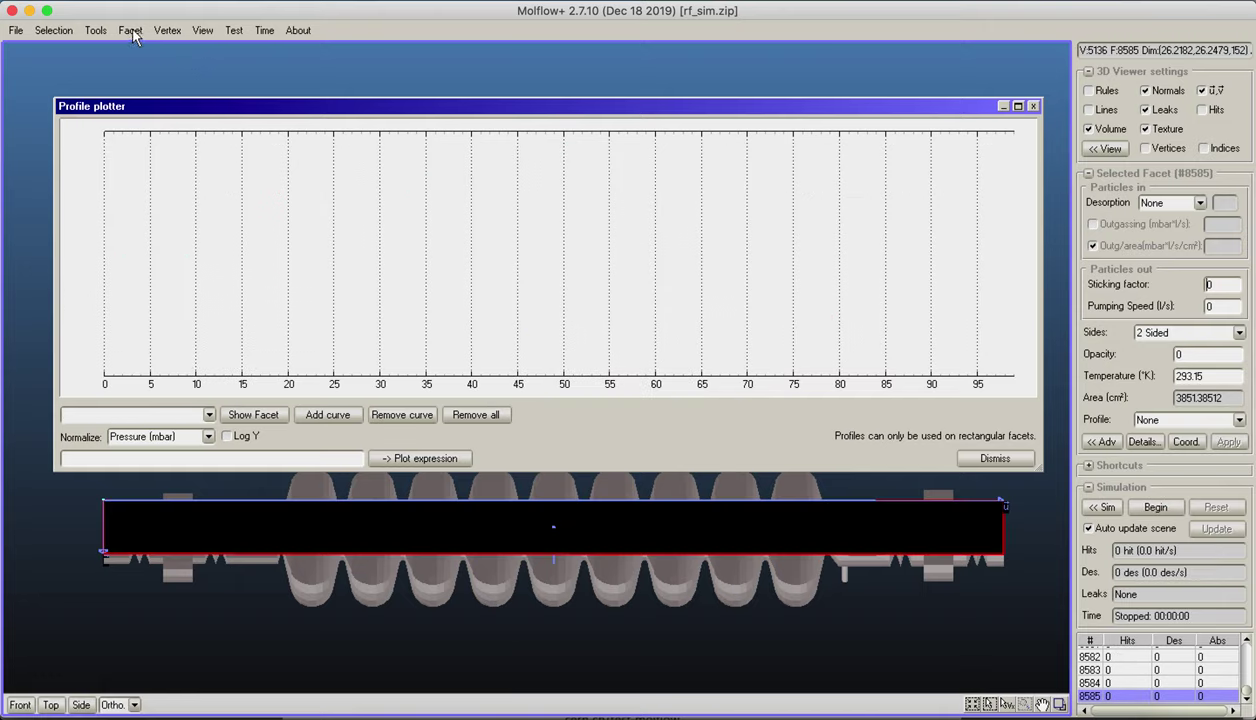
# - Bring up Scale selected facets, minimise the plotter, and orient the model with axes shown
pyautogui.click(131, 31)
pyautogui.click(133, 34)
pyautogui.click(131, 31)
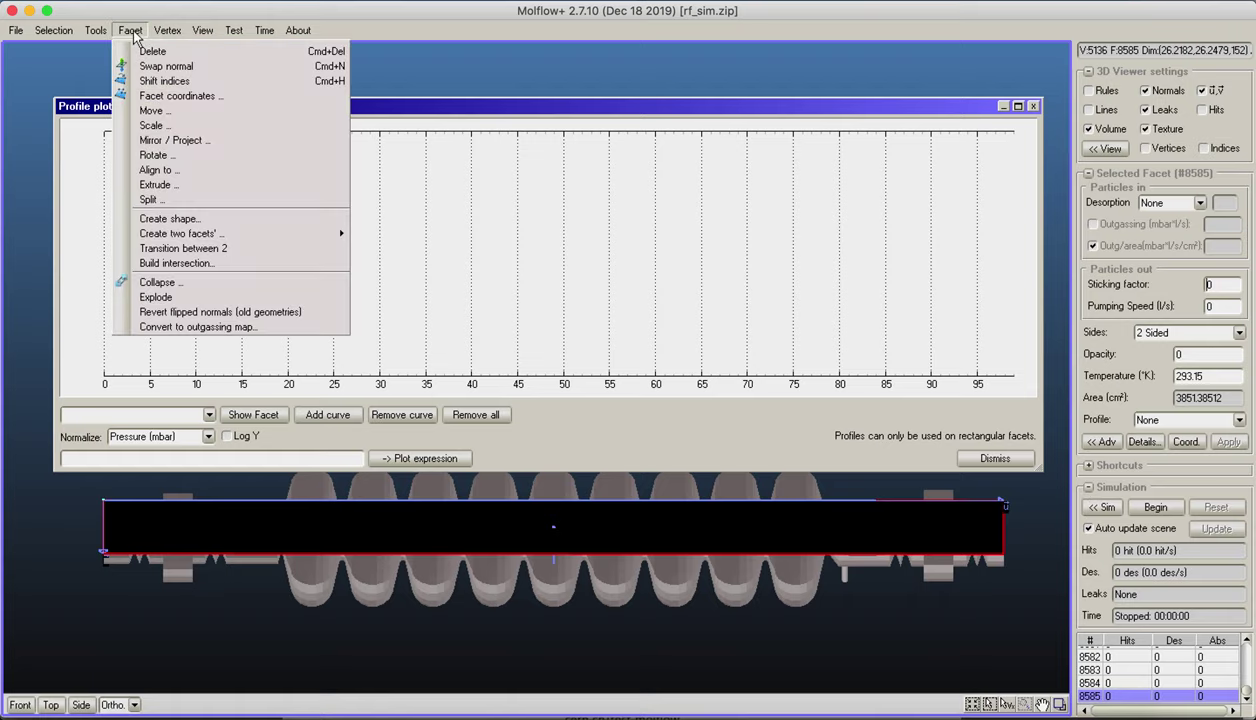
pyautogui.click(147, 126)
pyautogui.moveTo(532, 272); pyautogui.dragTo(710, 180)
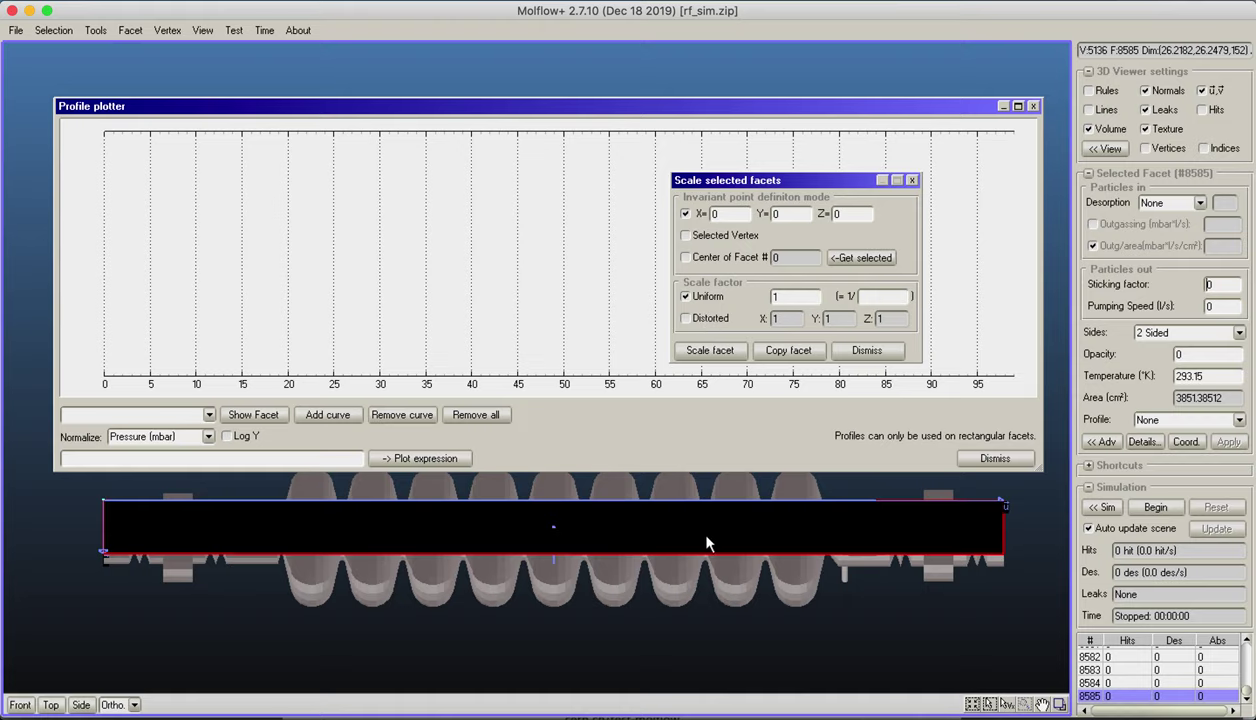
pyautogui.moveTo(706, 543); pyautogui.dragTo(1000, 135, button='right')
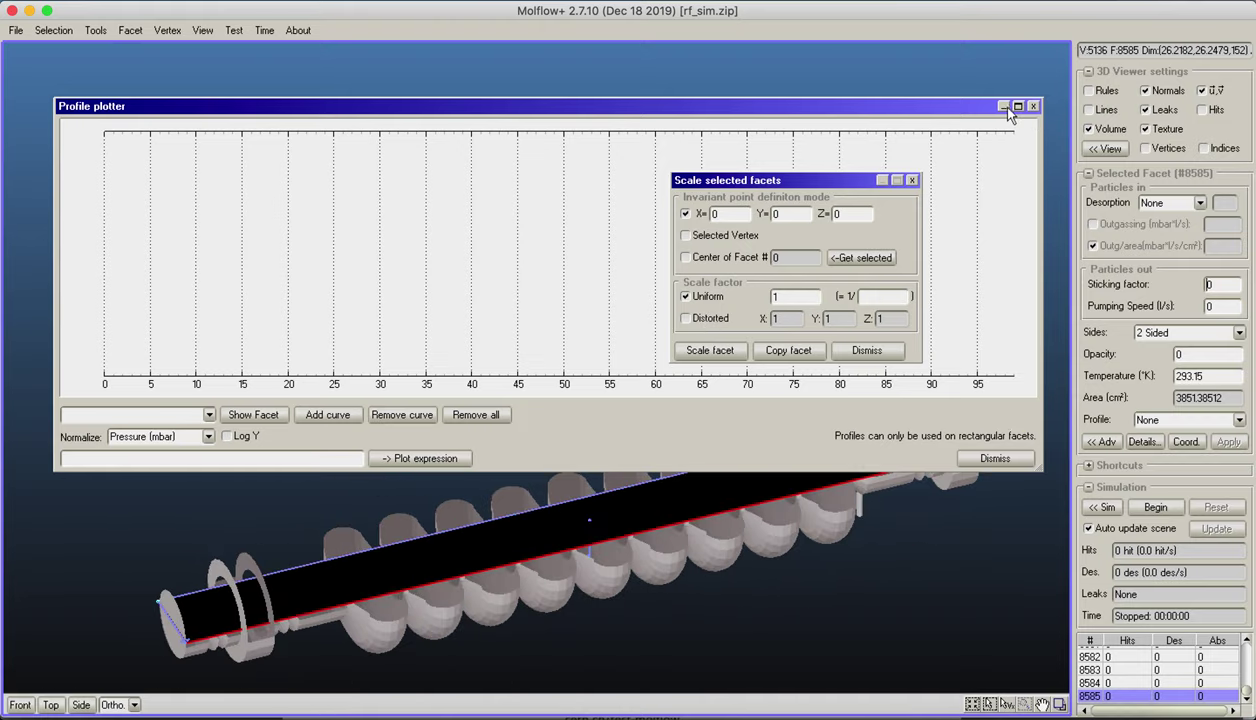
pyautogui.click(1004, 106)
pyautogui.moveTo(841, 384); pyautogui.dragTo(1030, 280, button='right')
pyautogui.click(1088, 90)
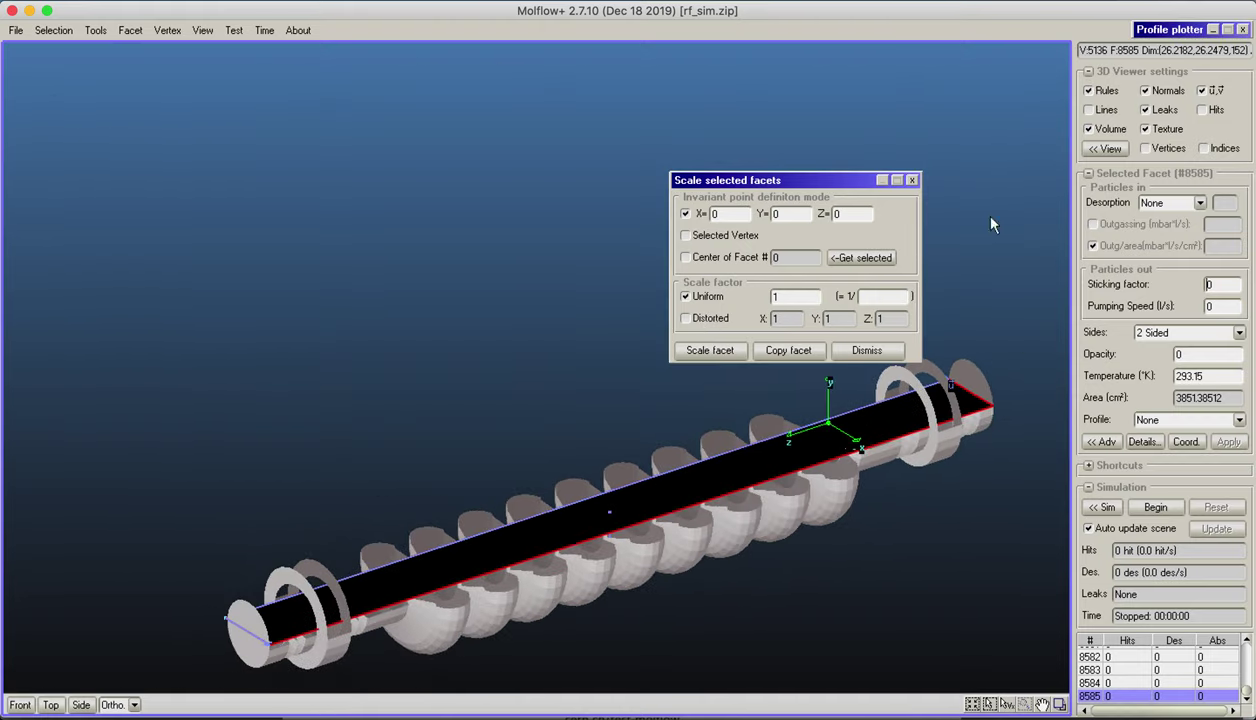
pyautogui.moveTo(991, 225); pyautogui.dragTo(800, 150, button='middle')
pyautogui.moveTo(800, 150); pyautogui.dragTo(790, 355, button='right')
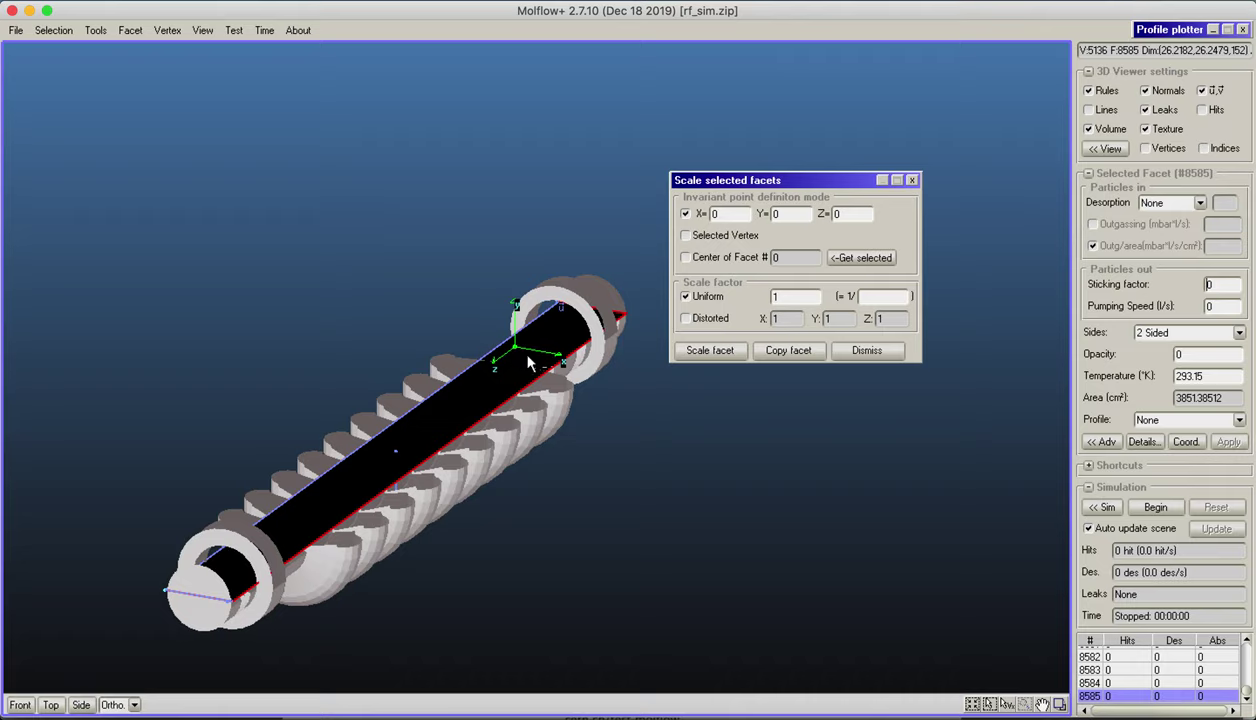
# - Copy the facet with a distorted X scale of 0.5, creating facet #8586
pyautogui.click(686, 318)
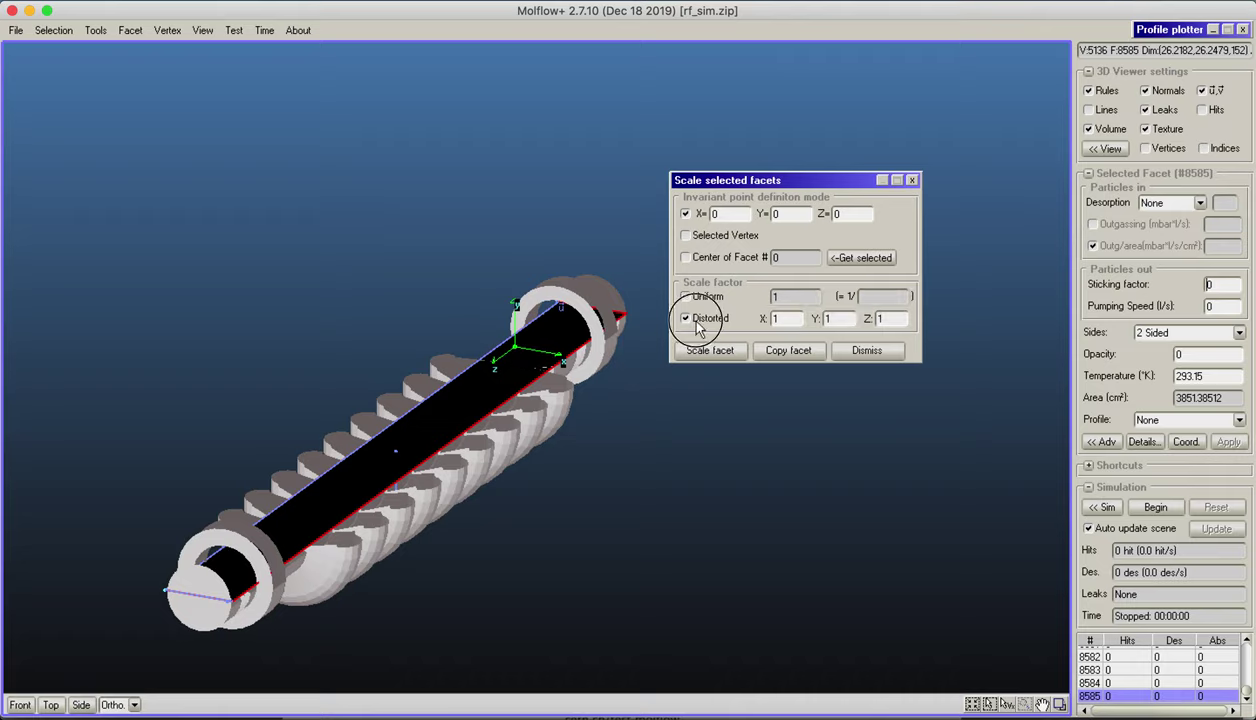
pyautogui.click(780, 318)
pyautogui.write('5')
pyautogui.click(780, 350)
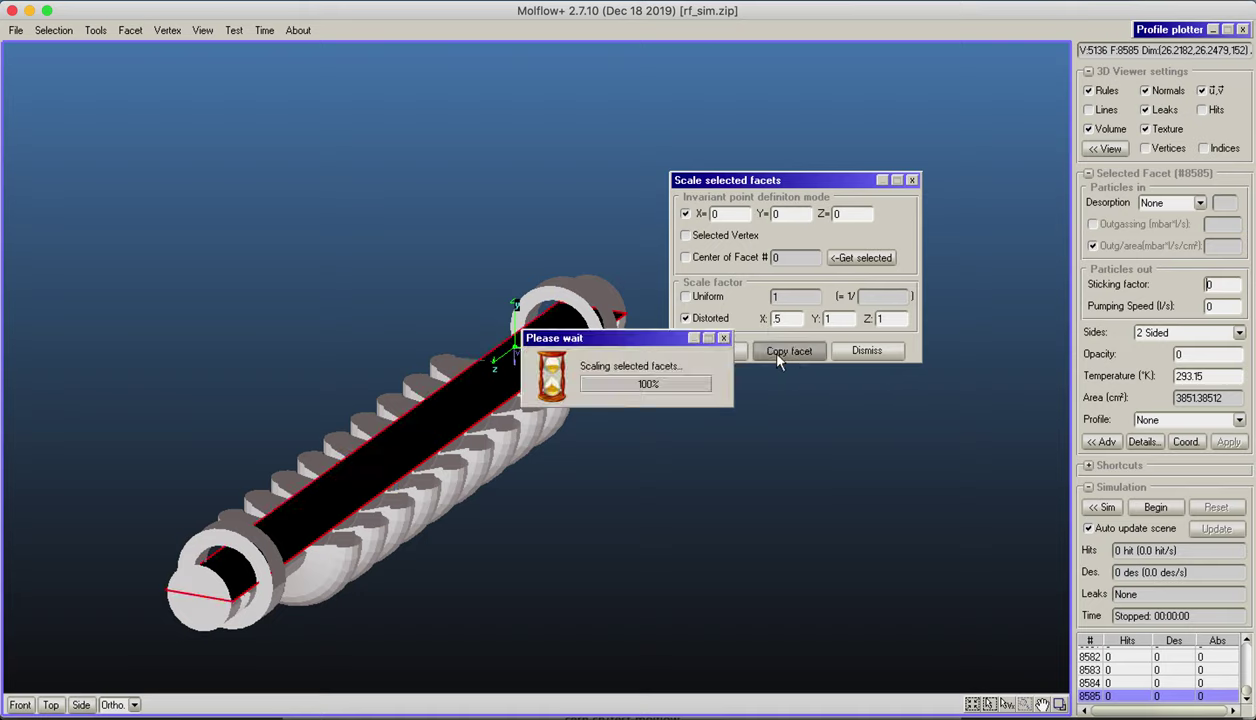
pyautogui.moveTo(560, 400); pyautogui.dragTo(323, 586, button='right')
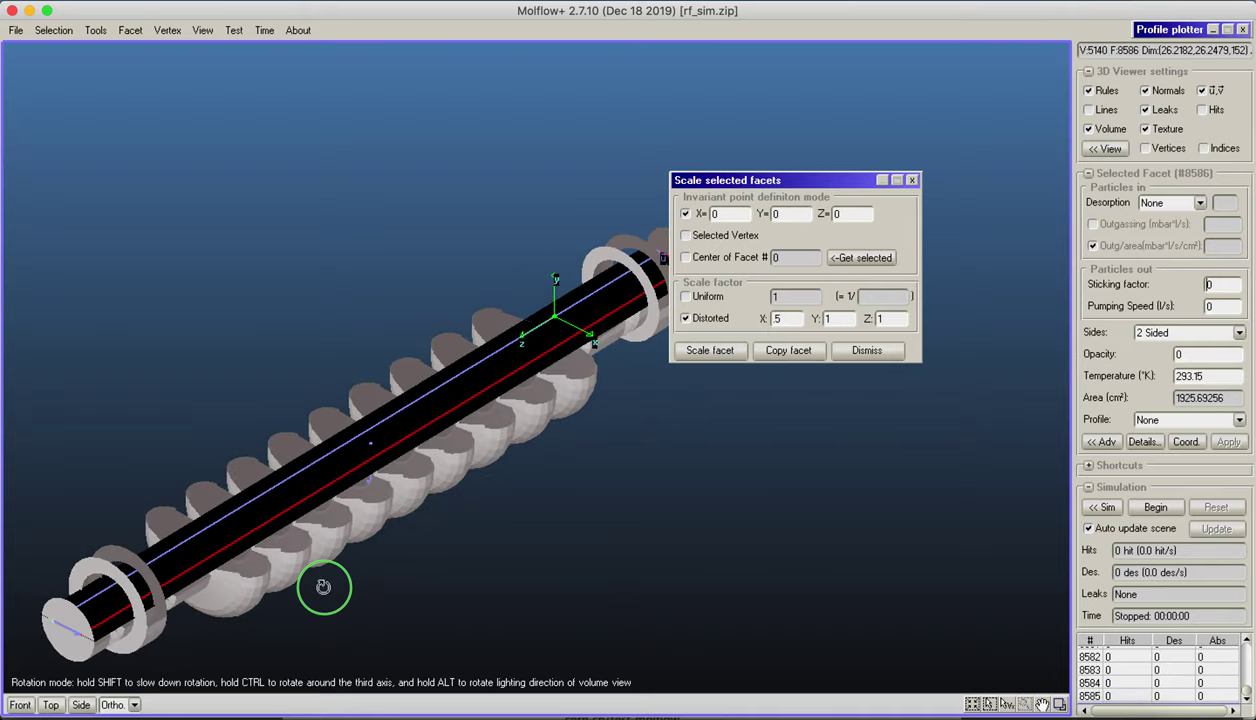
pyautogui.click(1101, 443)
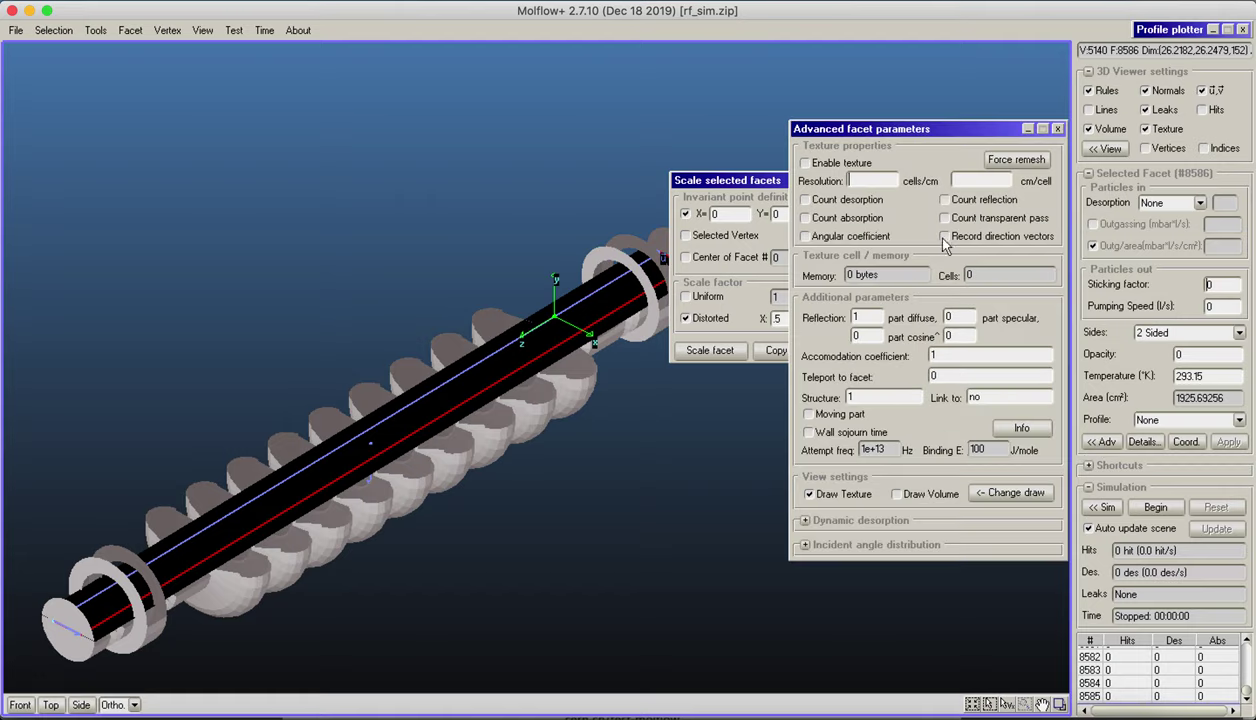
# - Set facet #8586's profile to Pressure, density and start the simulation
pyautogui.click(1086, 440)
pyautogui.click(1239, 420)
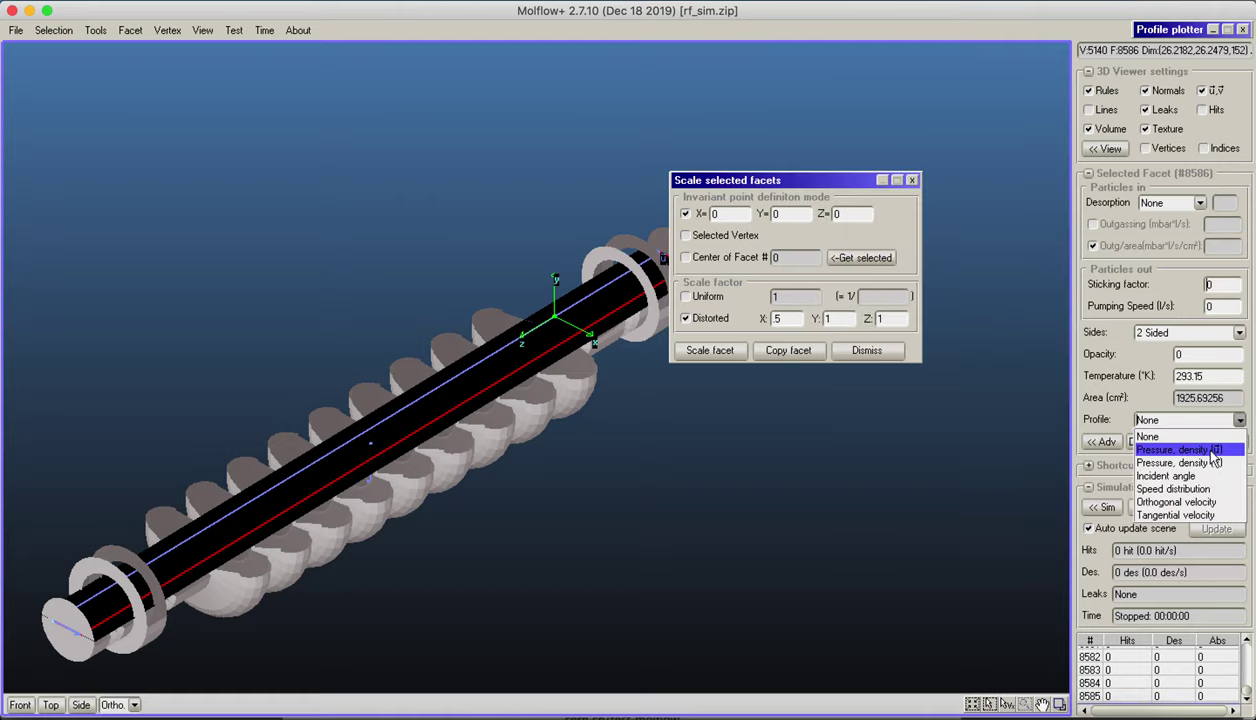
pyautogui.click(1178, 449)
pyautogui.click(1156, 507)
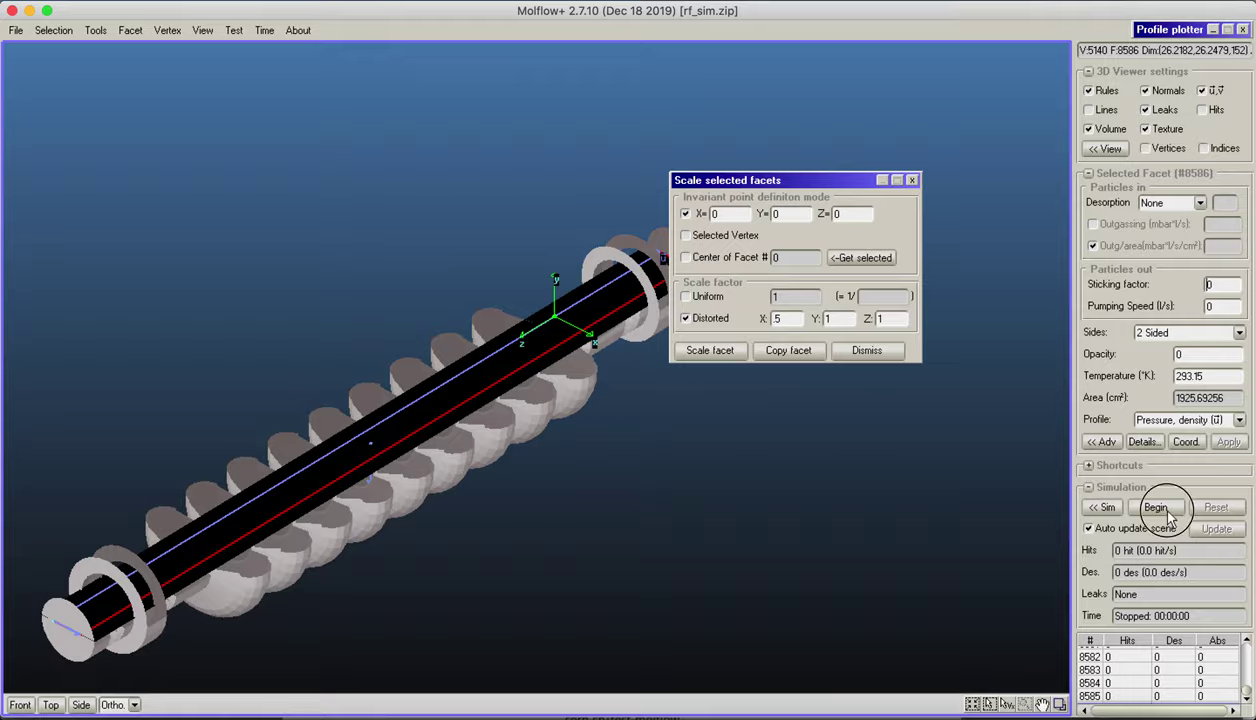
pyautogui.moveTo(221, 510); pyautogui.dragTo(527, 448, button='right')
pyautogui.moveTo(527, 448); pyautogui.dragTo(616, 645, button='middle')
pyautogui.moveTo(616, 645); pyautogui.dragTo(673, 580, button='right')
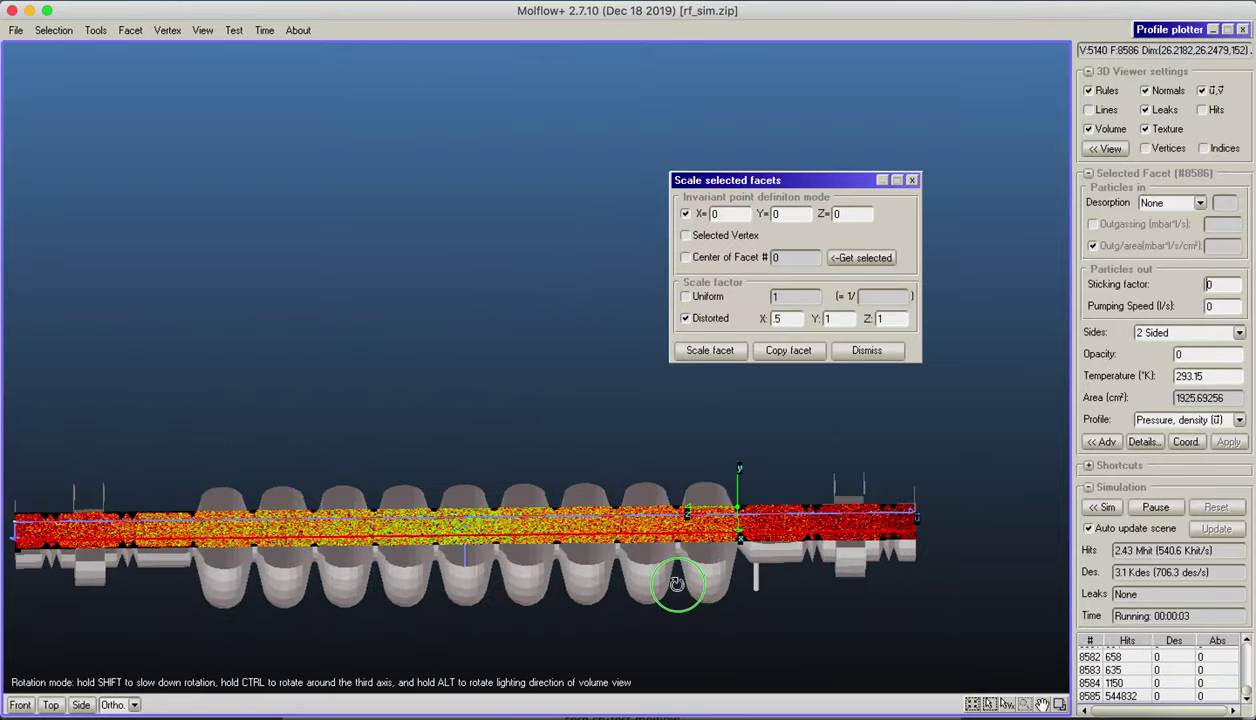
pyautogui.moveTo(673, 580); pyautogui.dragTo(757, 585, button='middle')
pyautogui.moveTo(757, 585); pyautogui.dragTo(731, 626, button='right')
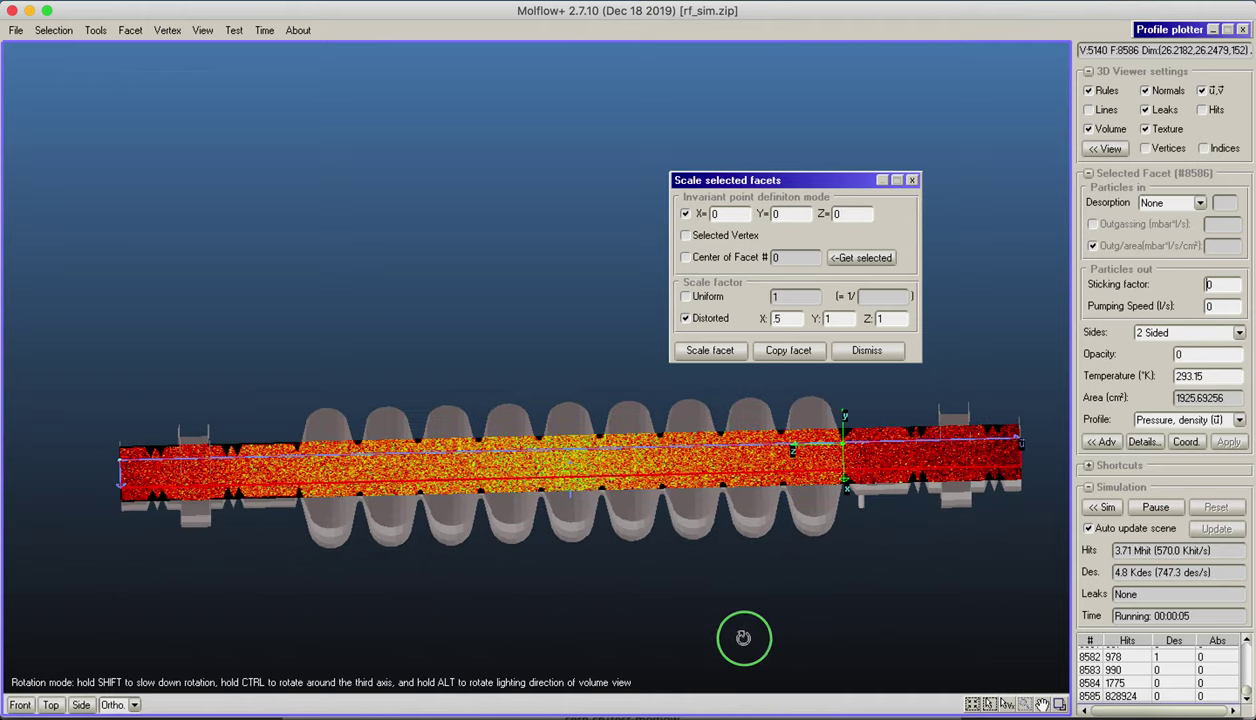
pyautogui.moveTo(731, 626); pyautogui.dragTo(718, 570, button='middle')
pyautogui.moveTo(718, 570); pyautogui.dragTo(687, 600, button='right')
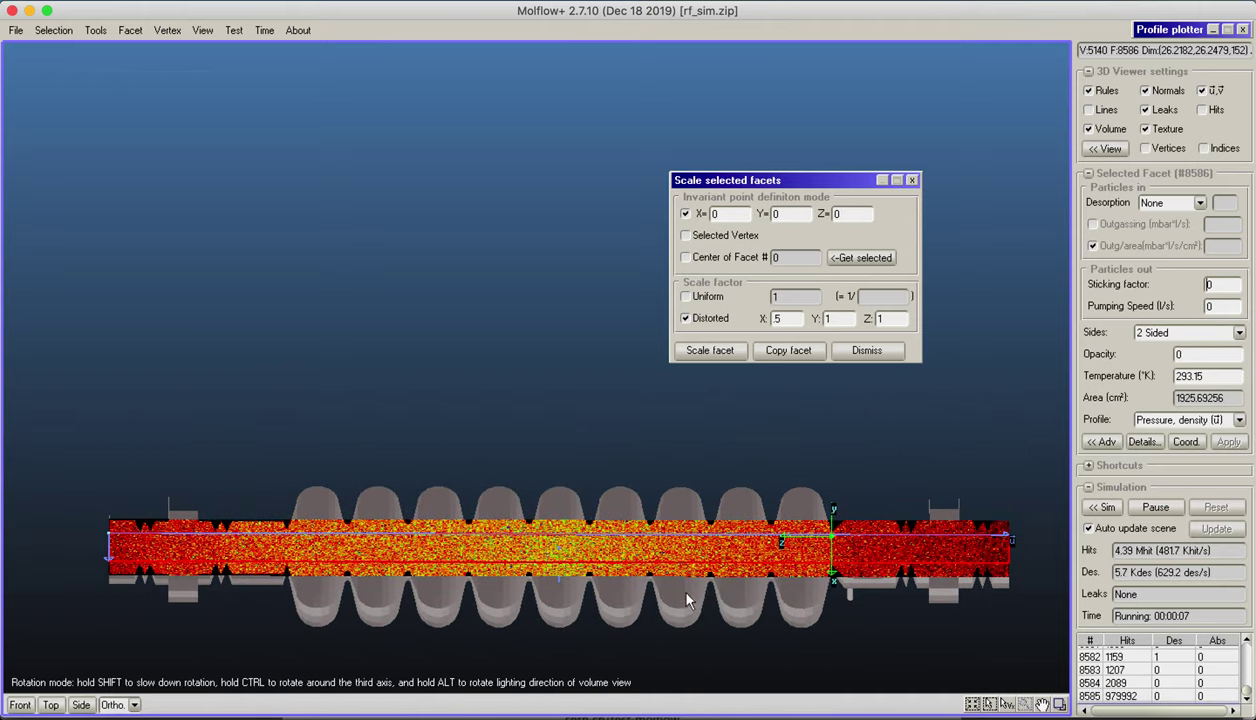
# - Plot facet #8586's pressure profile curve in the Profile Plotter
pyautogui.click(911, 180)
pyautogui.click(98, 31)
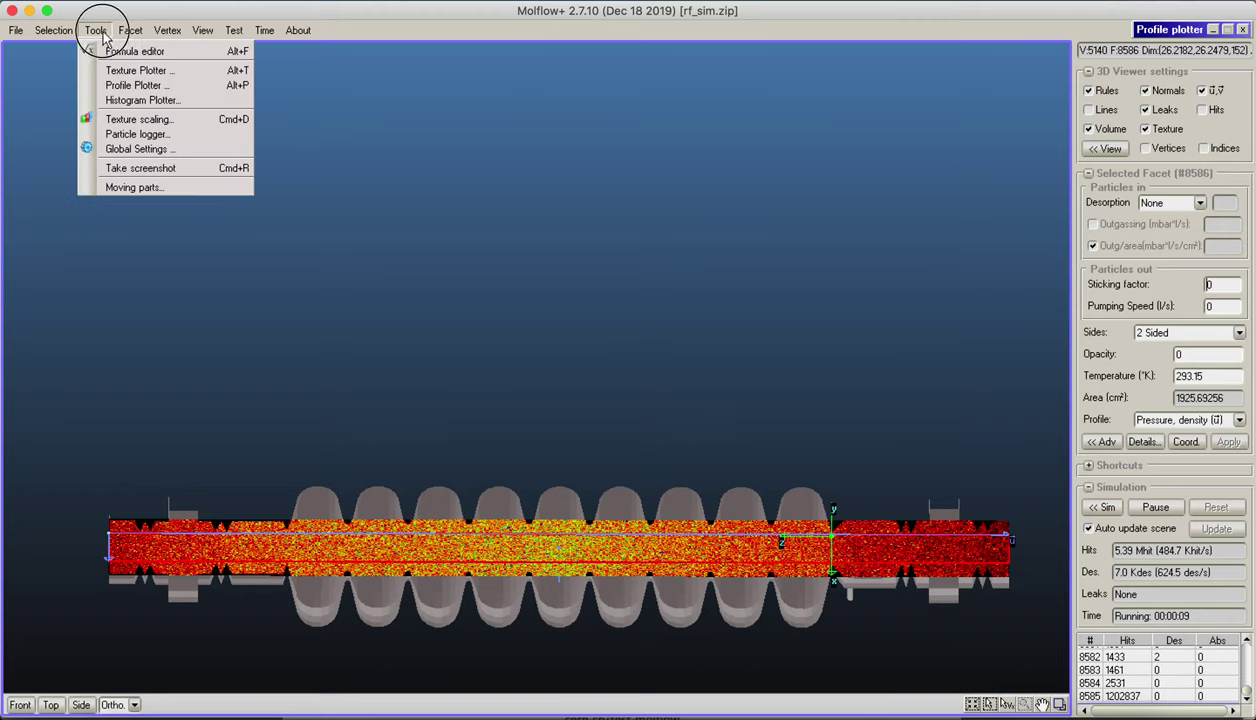
pyautogui.click(118, 85)
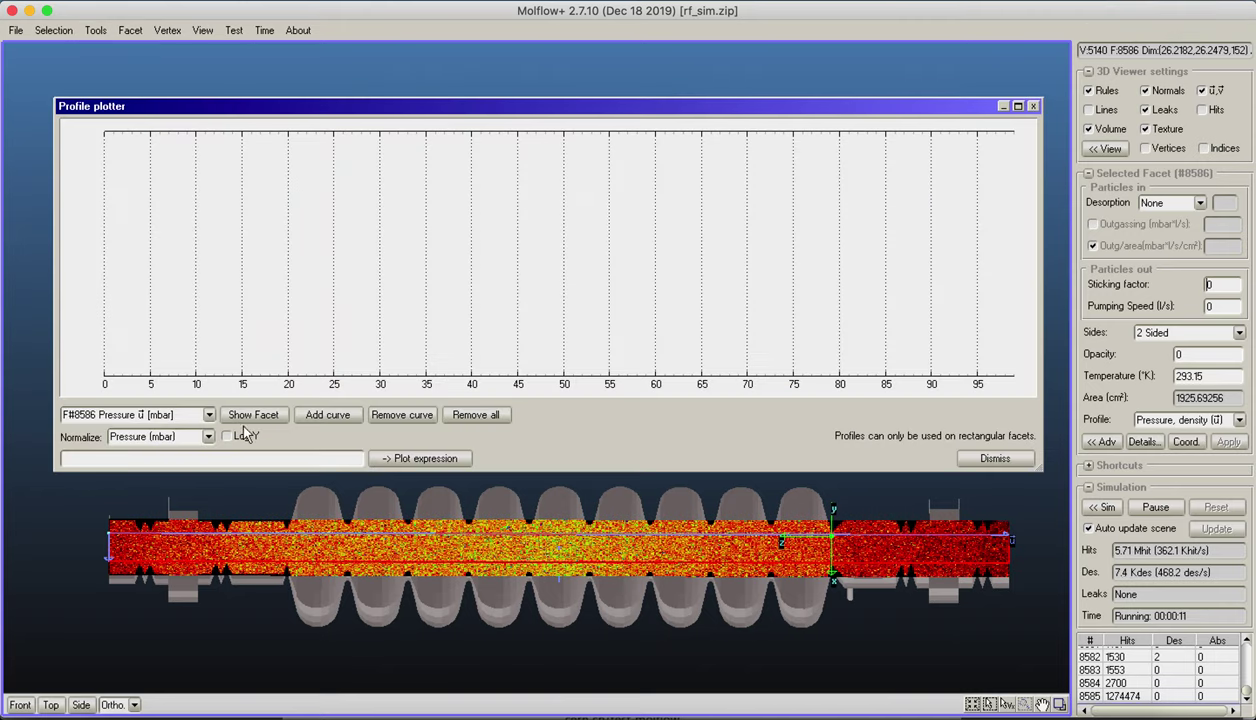
pyautogui.click(209, 414)
pyautogui.click(207, 429)
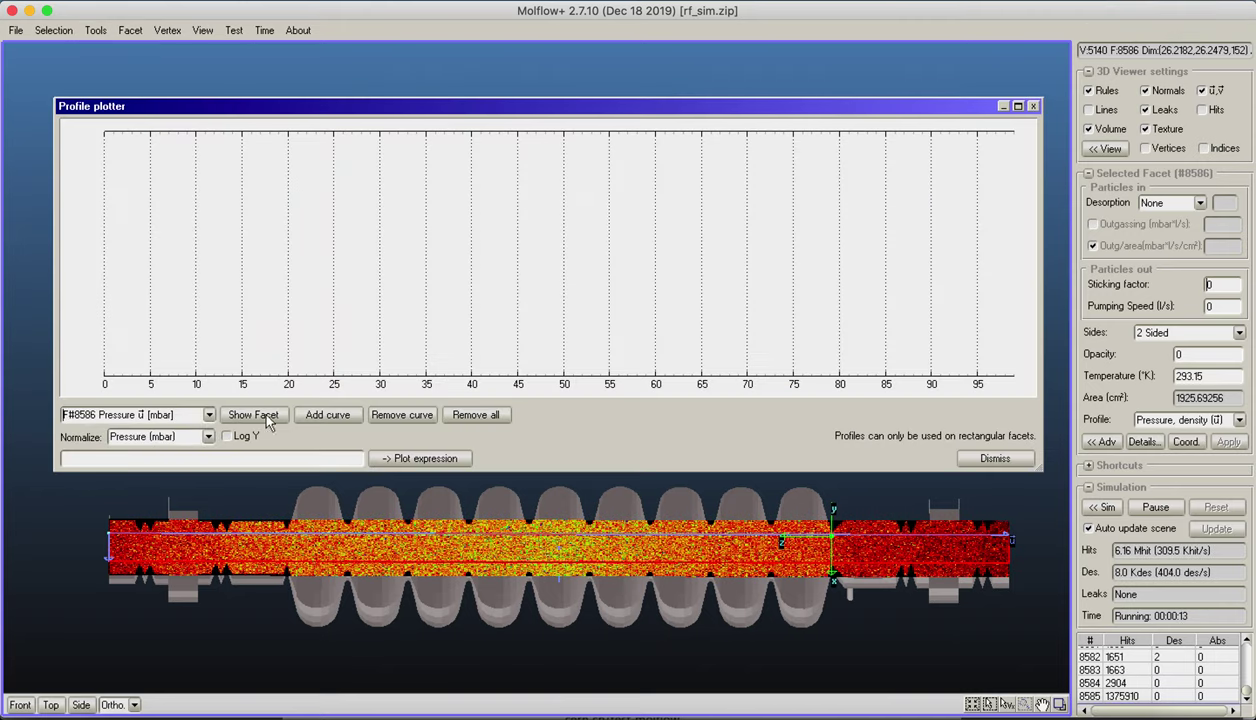
pyautogui.click(328, 416)
# - Turn the cavity to a straight side view and deselect the facet to reveal its texture
pyautogui.rightClick(890, 566)
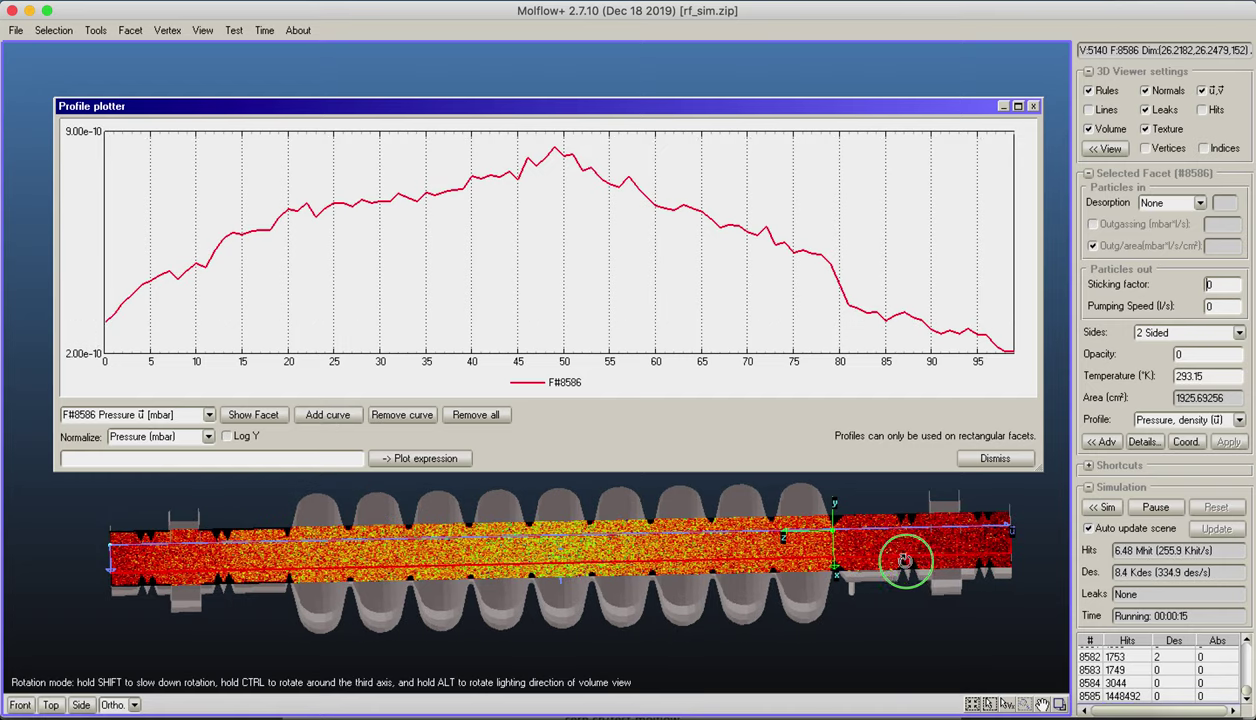
pyautogui.moveTo(890, 566); pyautogui.dragTo(903, 652, button='right')
pyautogui.moveTo(903, 652); pyautogui.dragTo(864, 519, button='middle')
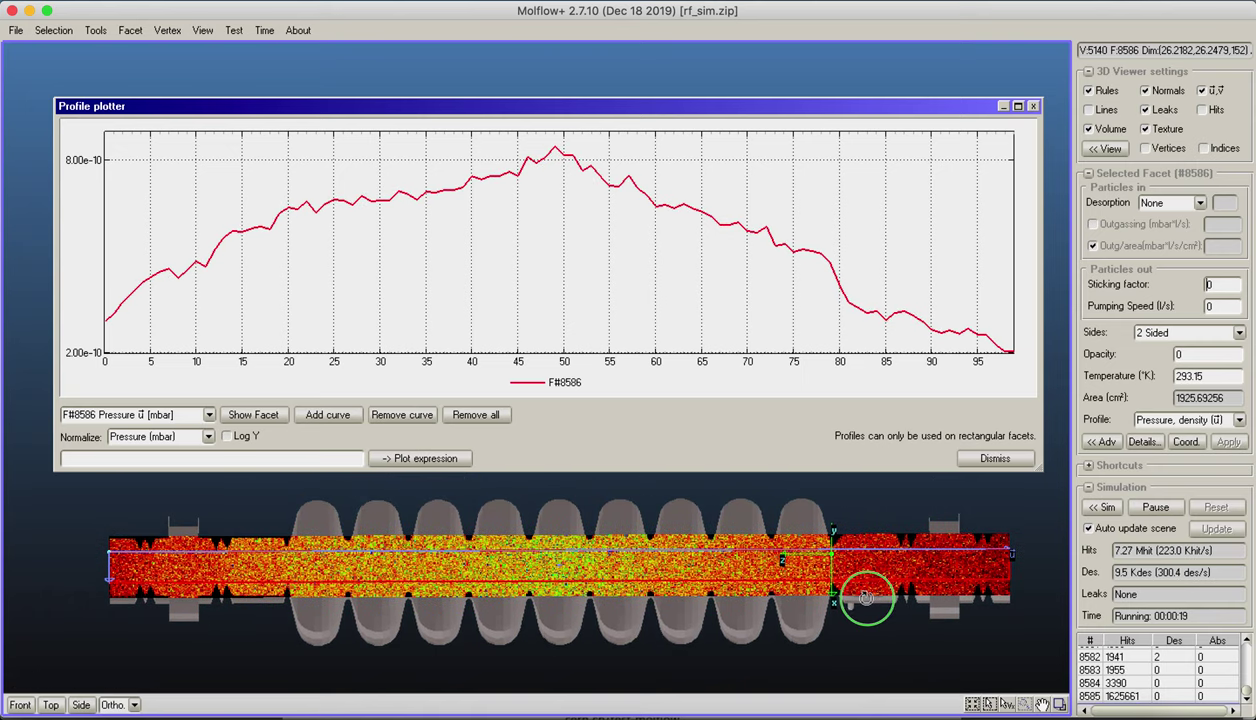
pyautogui.moveTo(864, 519); pyautogui.dragTo(850, 513, button='right')
pyautogui.click(1020, 502)
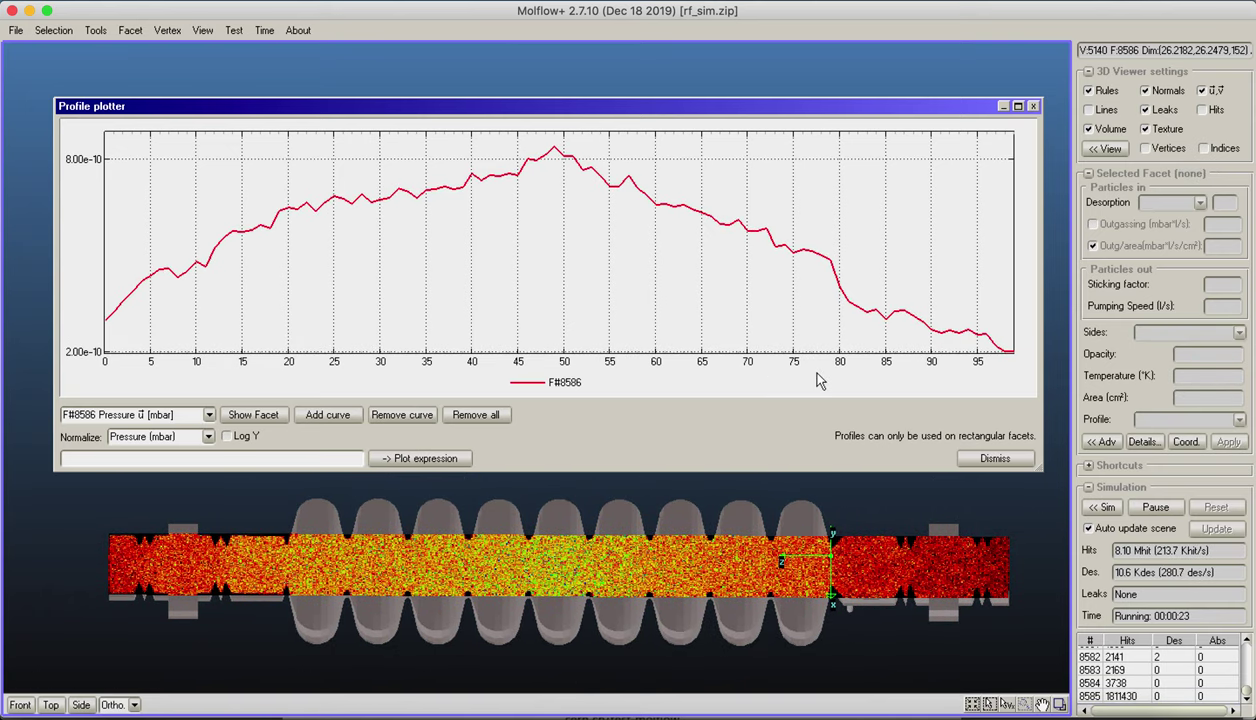
# - Copy the F#8586 profile data to the clipboard, launch Excel, and pause the simulation
pyautogui.rightClick(550, 220)
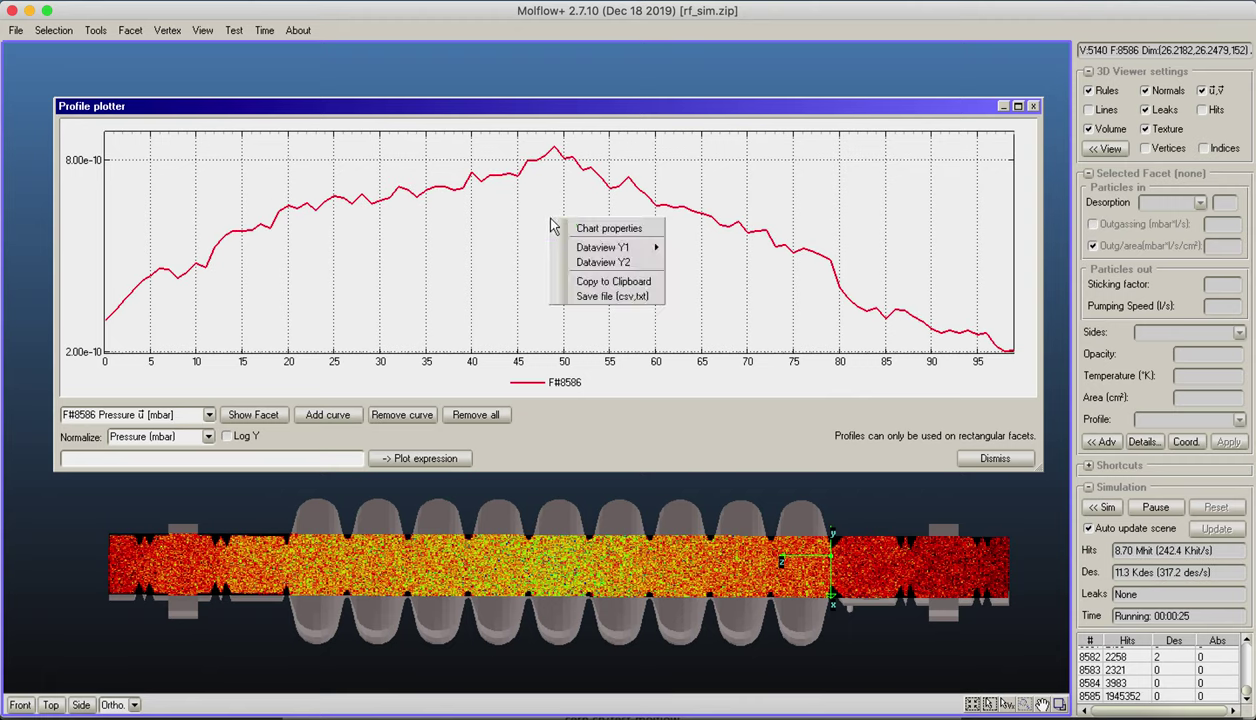
pyautogui.click(633, 289)
pyautogui.press('super+space')
pyautogui.write('exce')
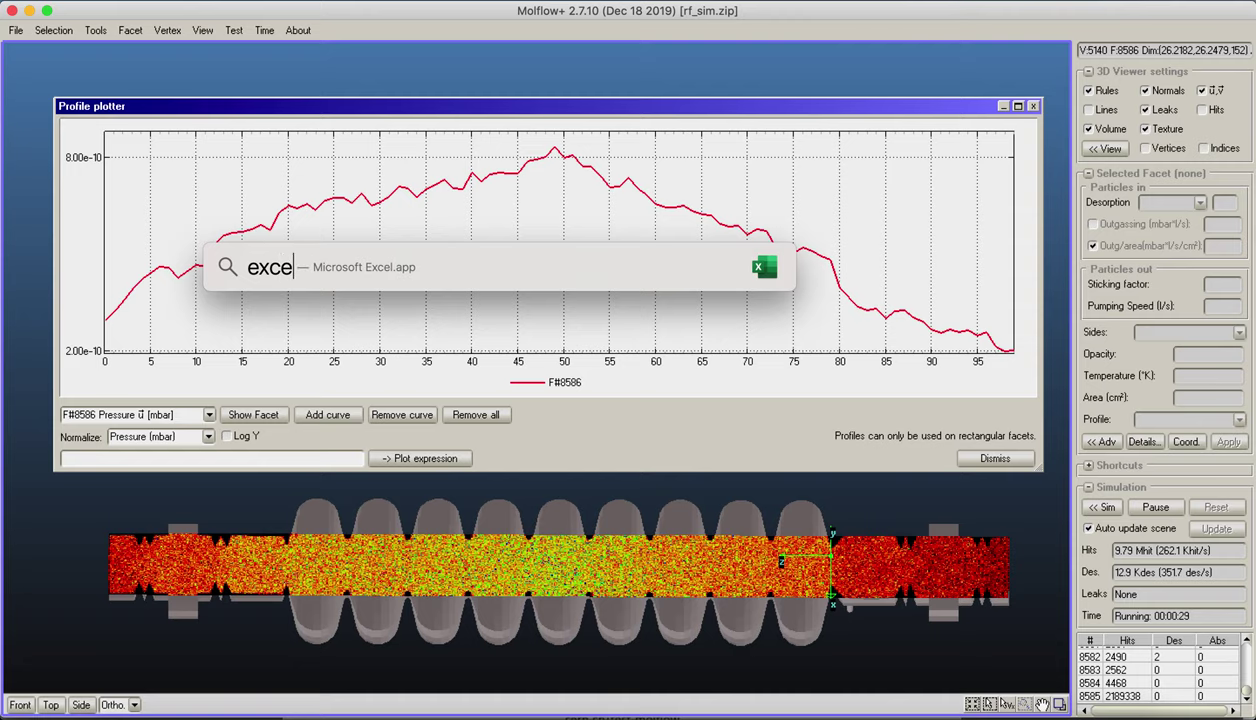
pyautogui.press('Return')
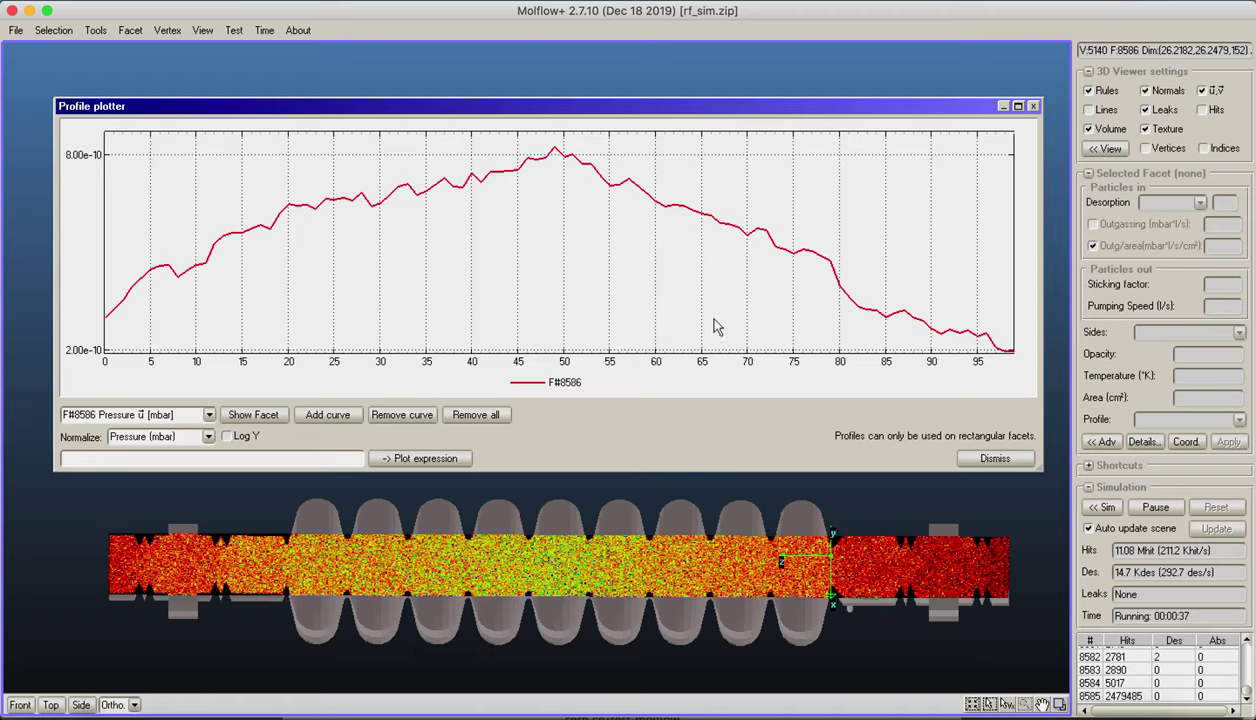
pyautogui.click(1155, 507)
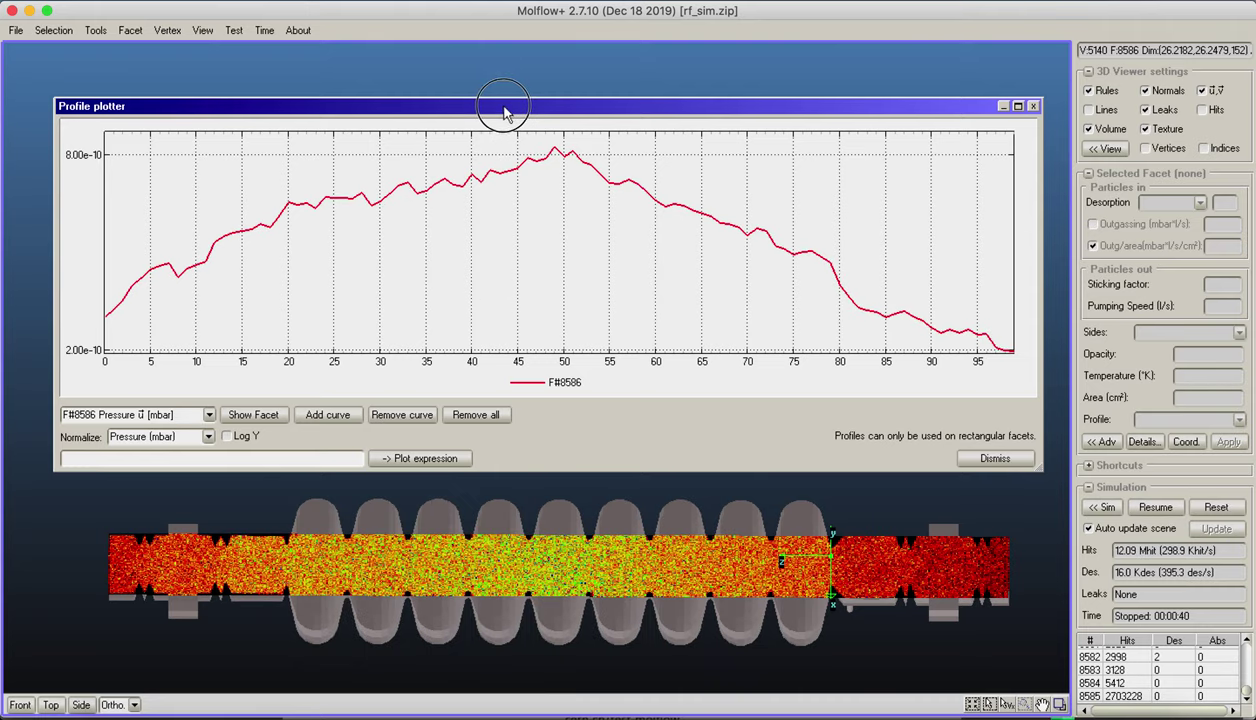
pyautogui.moveTo(505, 107); pyautogui.dragTo(515, 103)
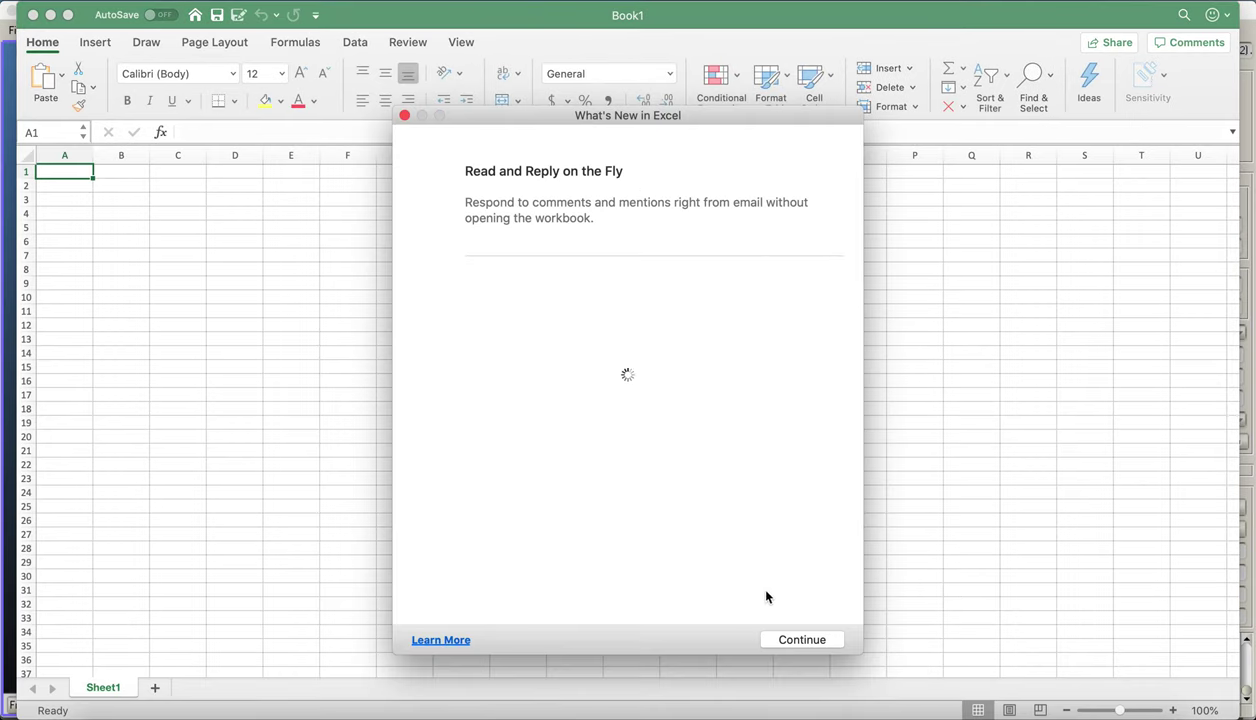
# - Paste the profile data into columns A–B and select A2:B101
pyautogui.click(814, 639)
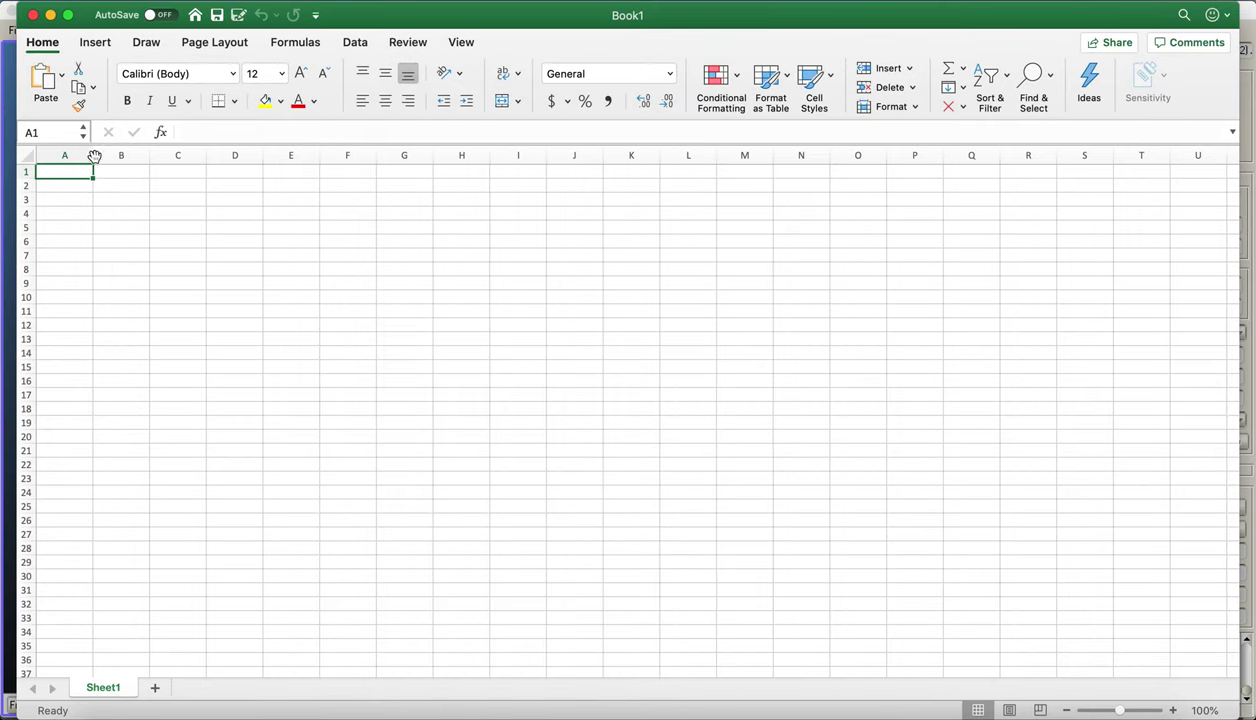
pyautogui.click(44, 78)
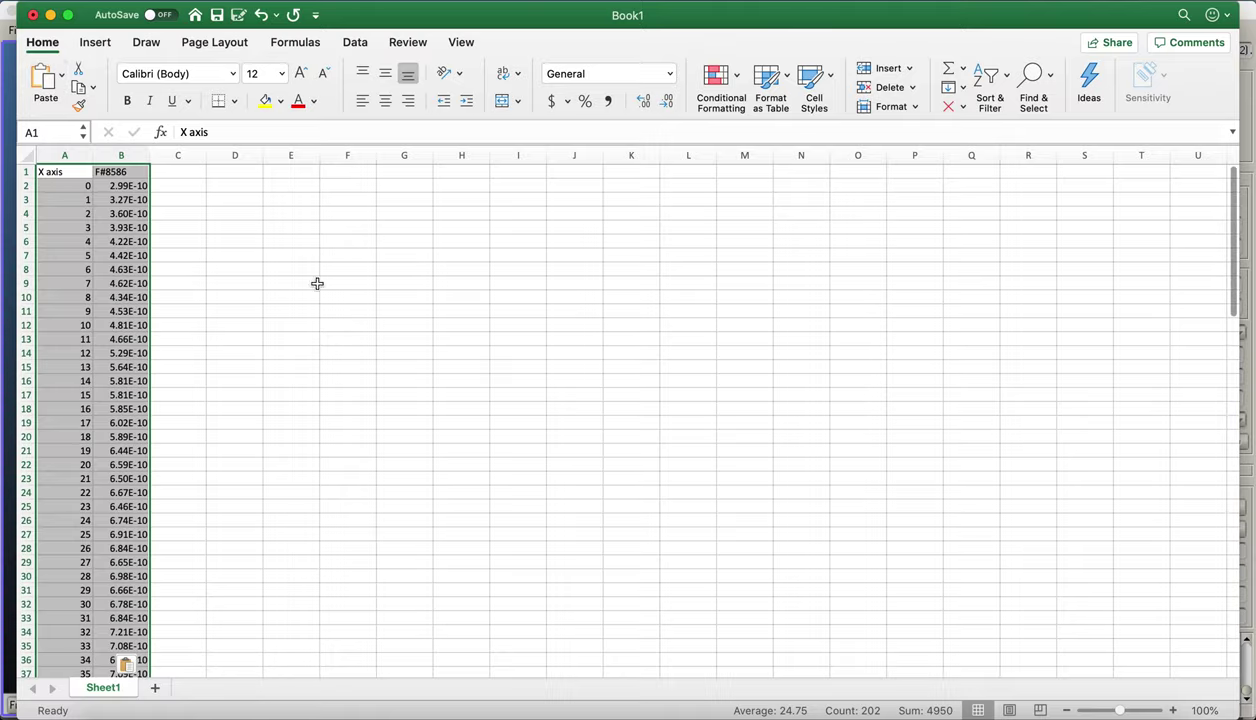
pyautogui.moveTo(77, 188); pyautogui.dragTo(200, 658)
pyautogui.moveTo(124, 663)
pyautogui.mouseDown()
pyautogui.moveTo(154, 698)
pyautogui.moveTo(165, 659)
pyautogui.moveTo(132, 665)
pyautogui.moveTo(134, 650)
pyautogui.mouseUp()
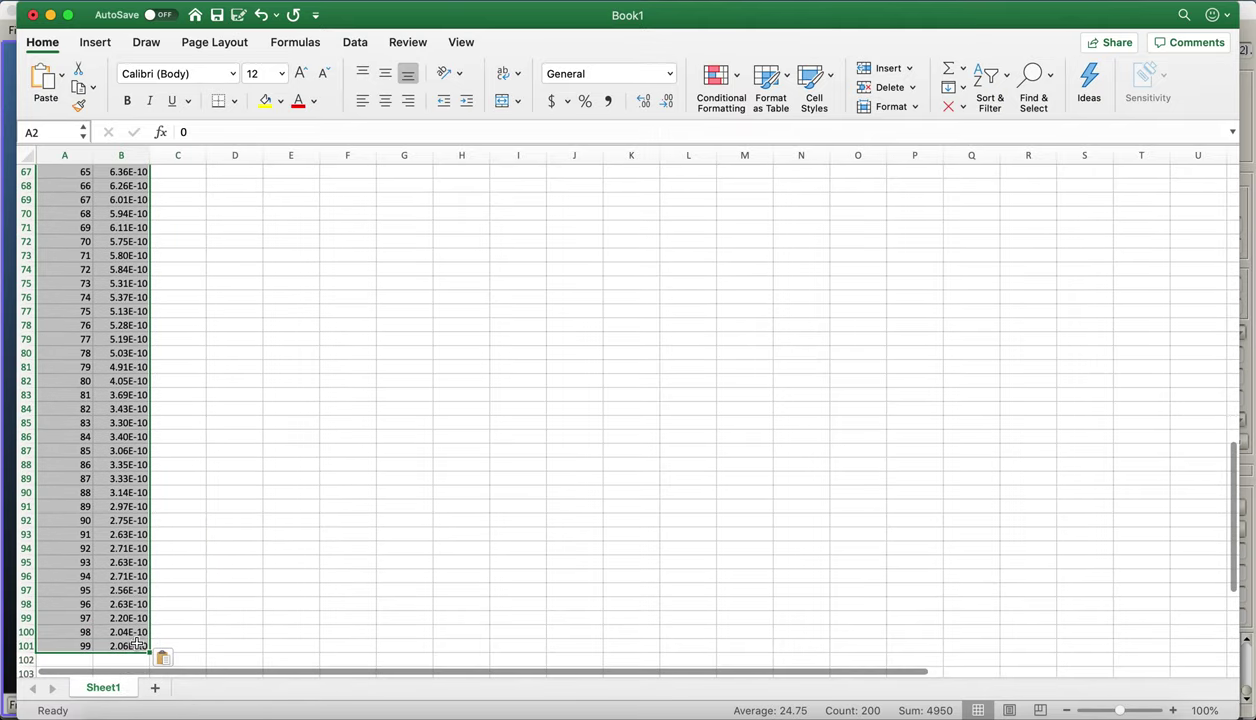
# - Insert a plain scatter chart of the data and enlarge it across the sheet
pyautogui.click(96, 42)
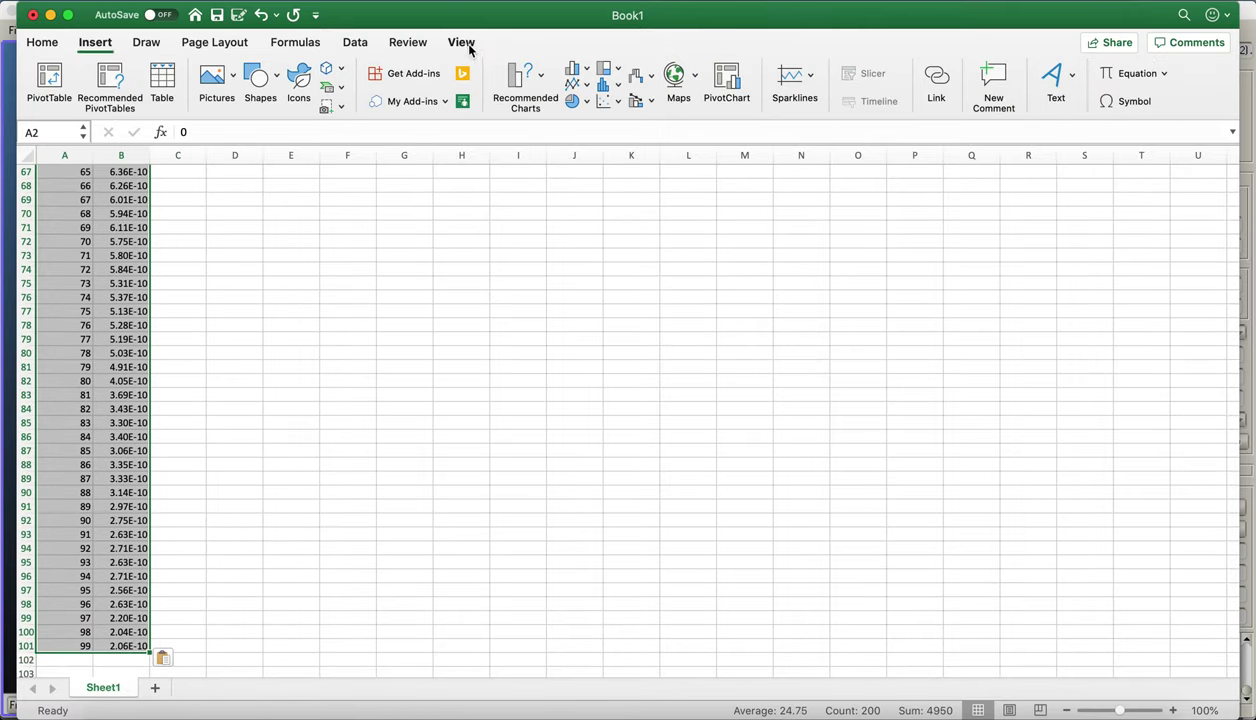
pyautogui.click(608, 102)
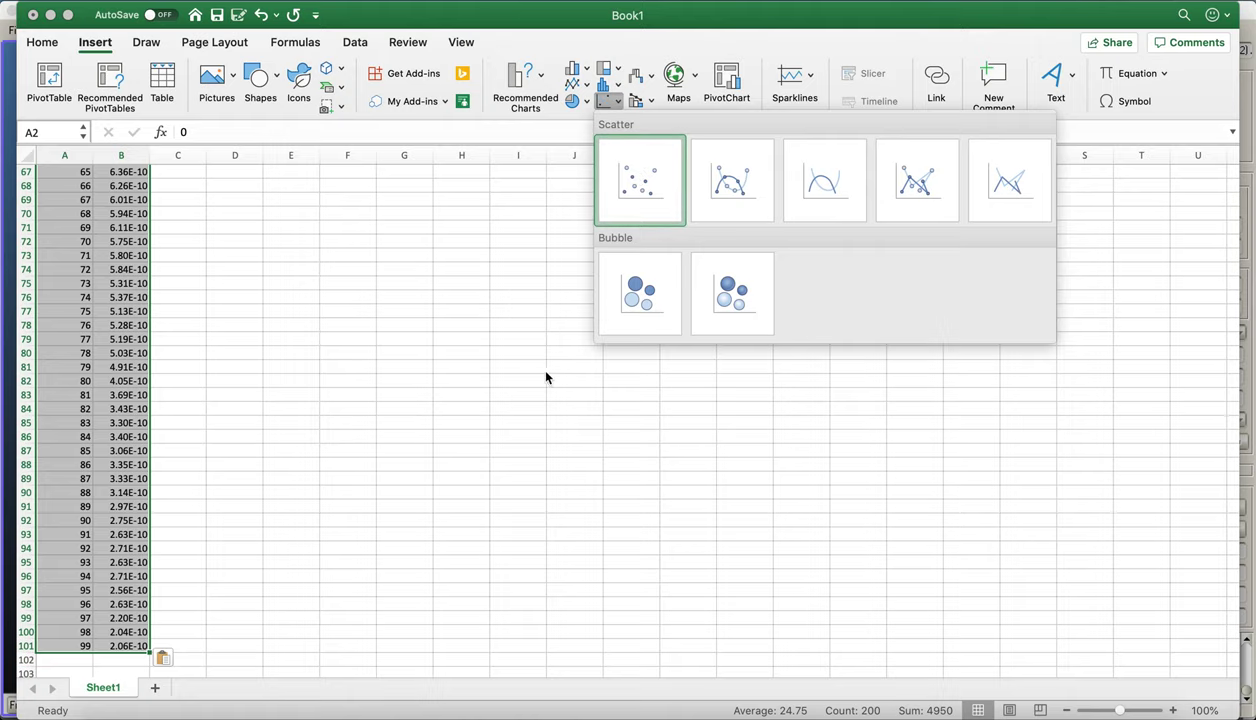
pyautogui.click(673, 172)
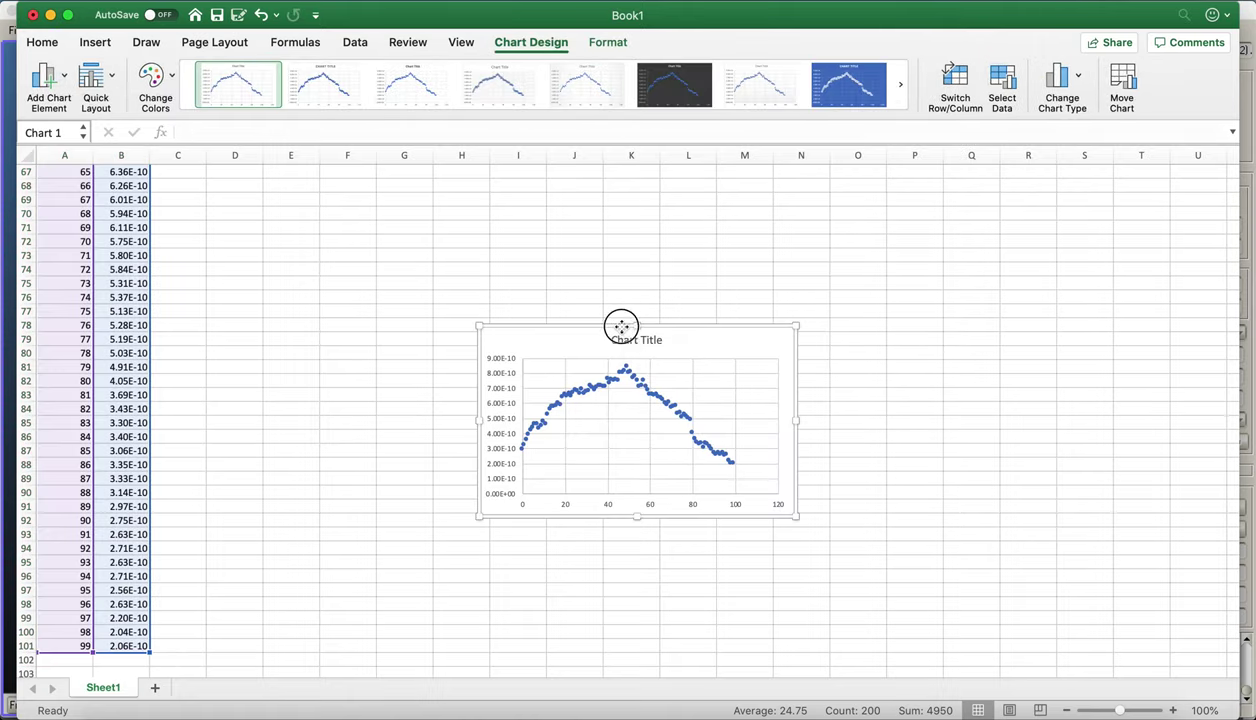
pyautogui.moveTo(622, 325); pyautogui.dragTo(371, 172)
pyautogui.moveTo(541, 350); pyautogui.dragTo(922, 556)
pyautogui.click(983, 712)
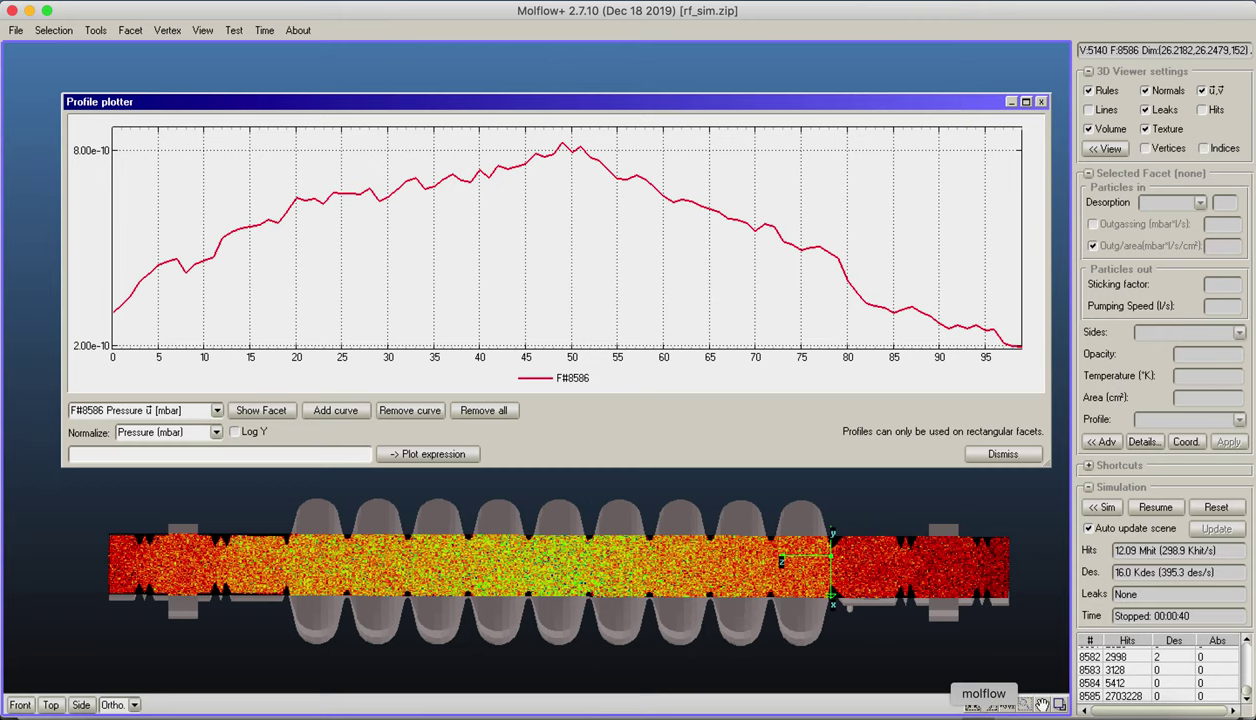
pyautogui.click(1068, 712)
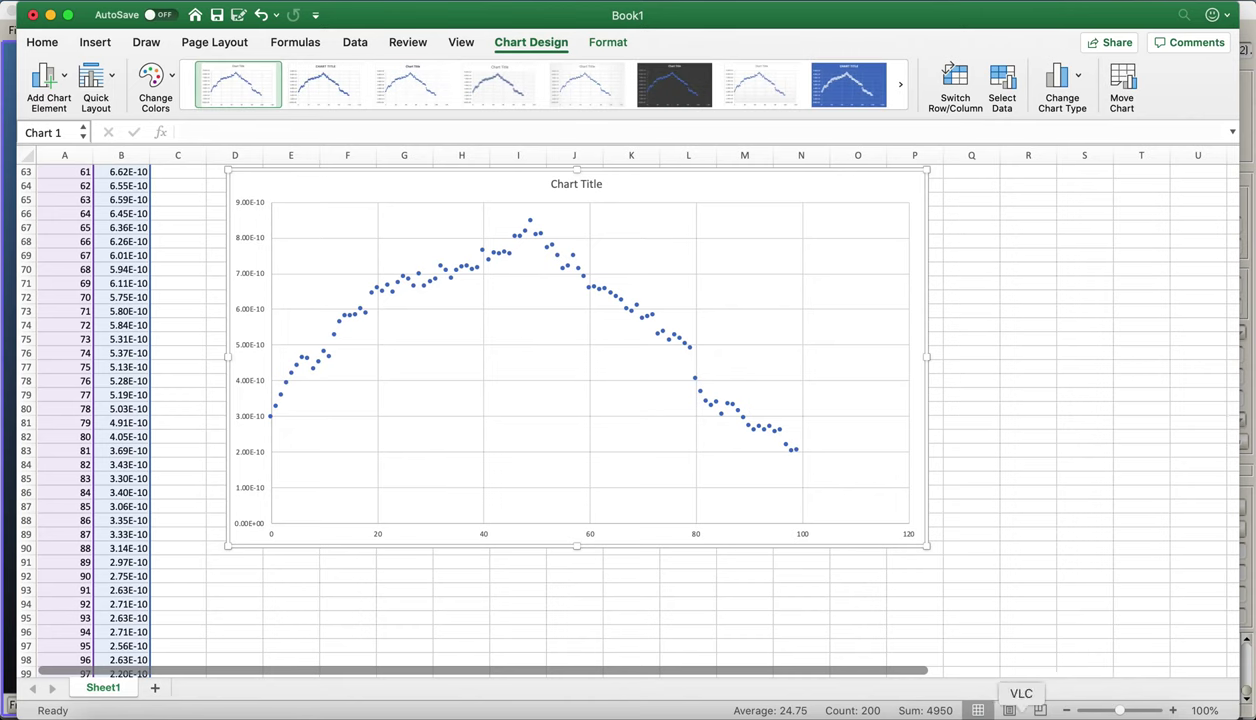
# - Open facet #8585's Texture plotter and copy its entire pressure table in mbar
pyautogui.click(983, 712)
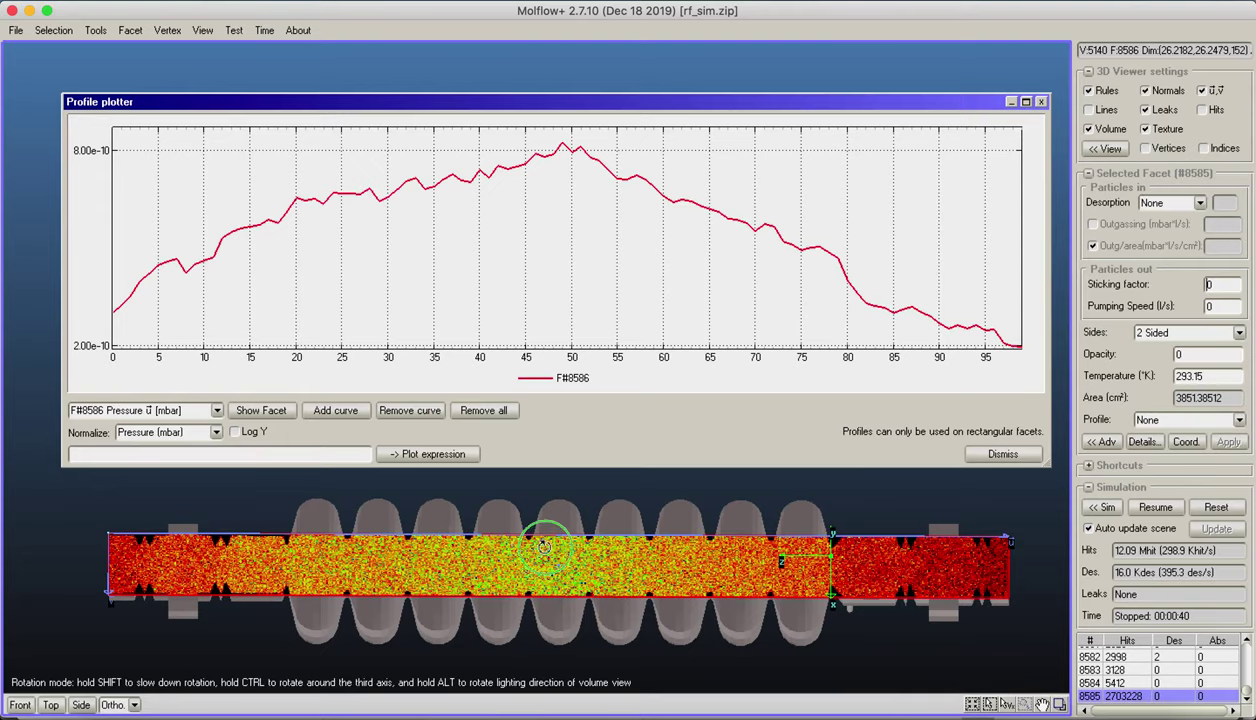
pyautogui.moveTo(534, 521); pyautogui.dragTo(762, 521, button='right')
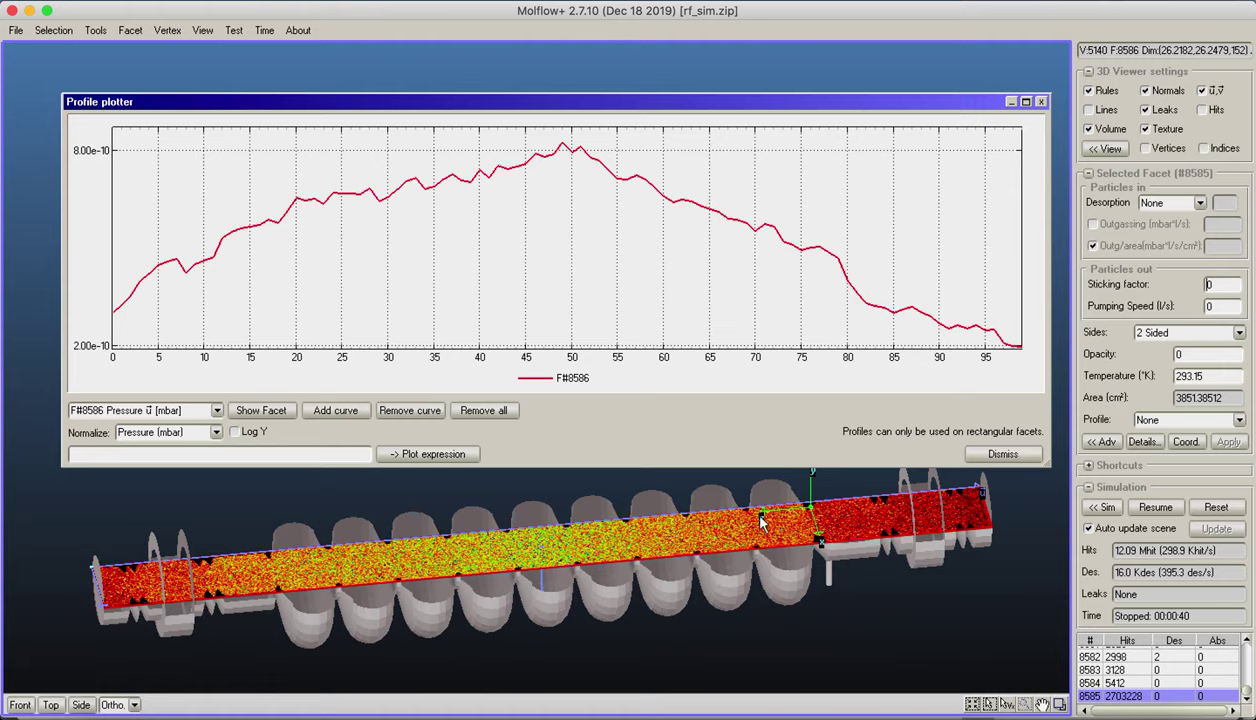
pyautogui.click(1088, 466)
pyautogui.click(1162, 482)
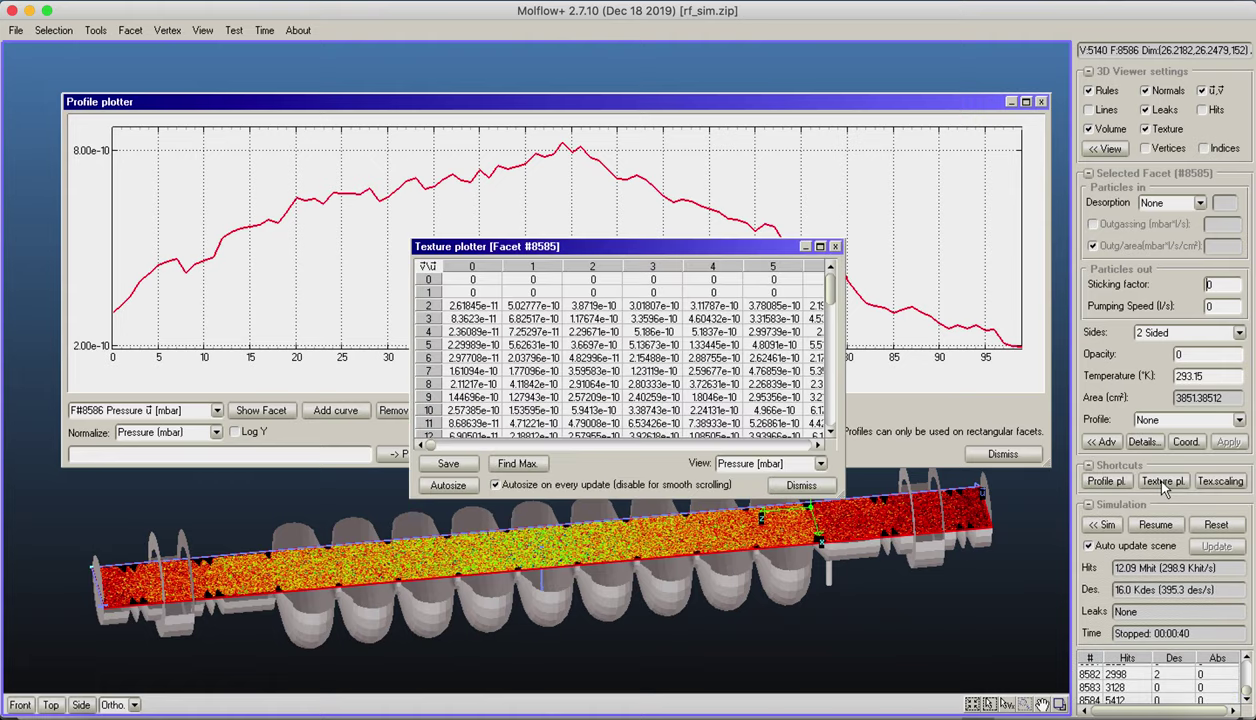
pyautogui.scroll(-7, 813, 322)
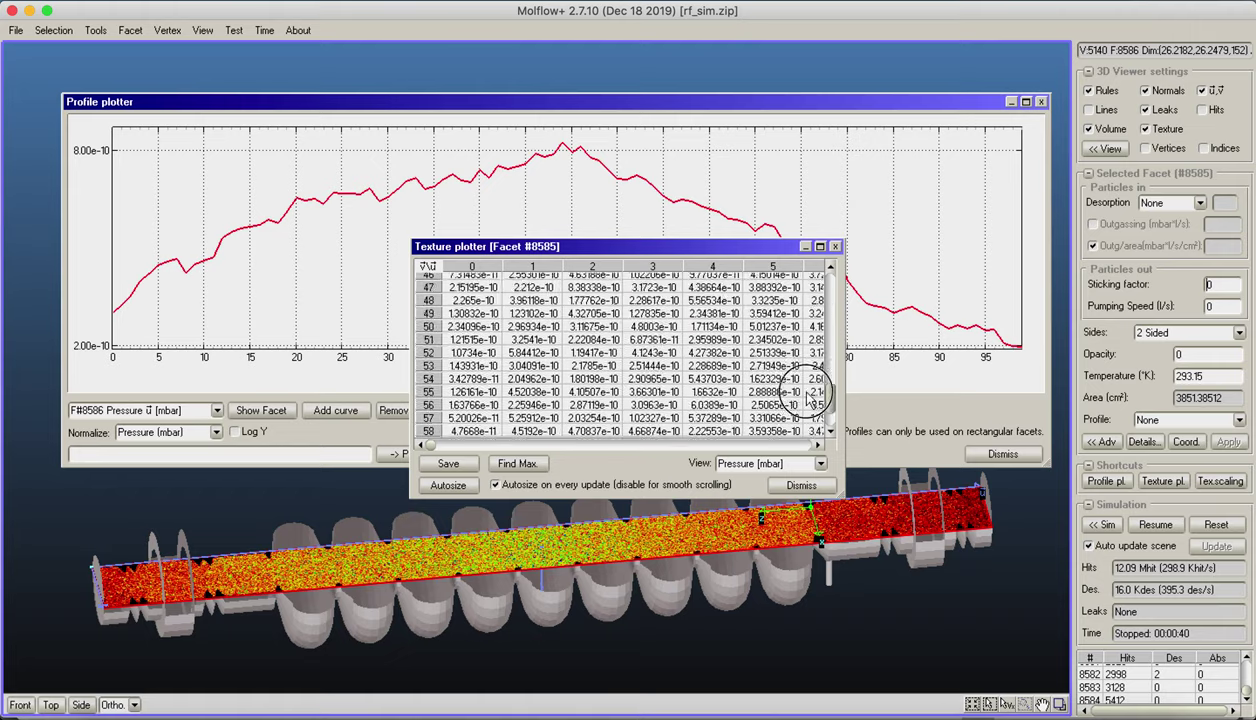
pyautogui.moveTo(595, 333); pyautogui.dragTo(748, 412)
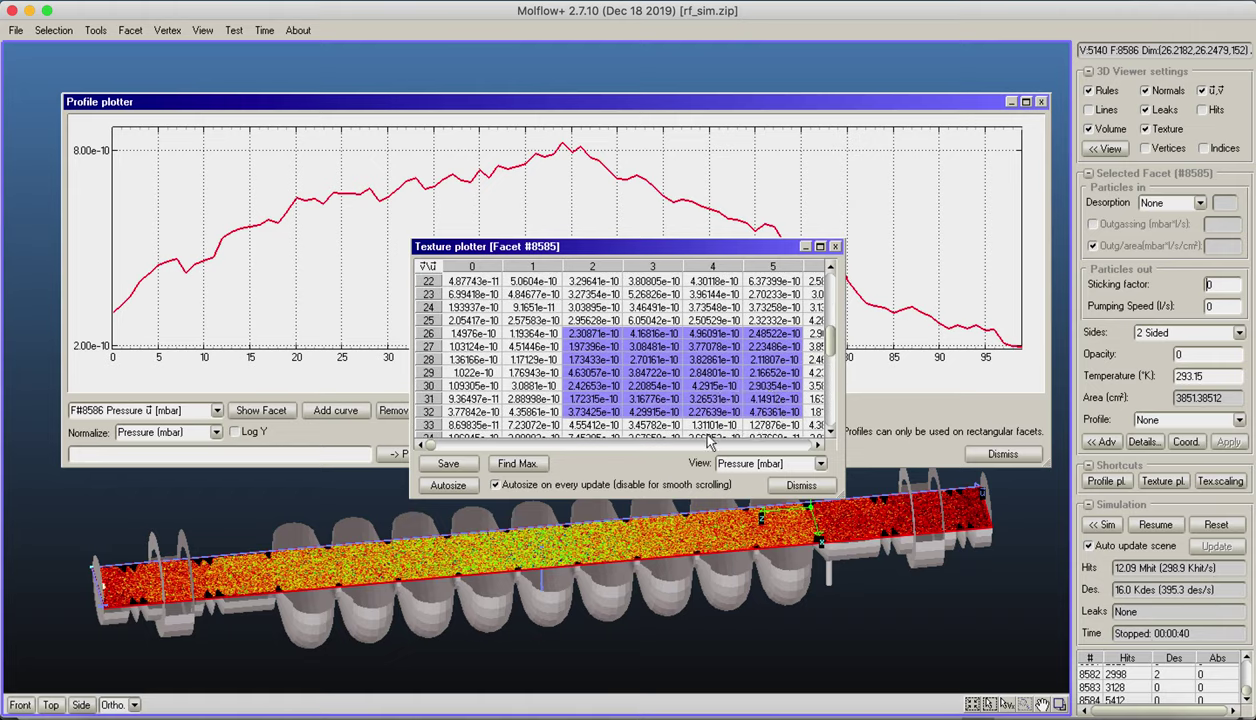
pyautogui.moveTo(431, 453); pyautogui.dragTo(436, 449)
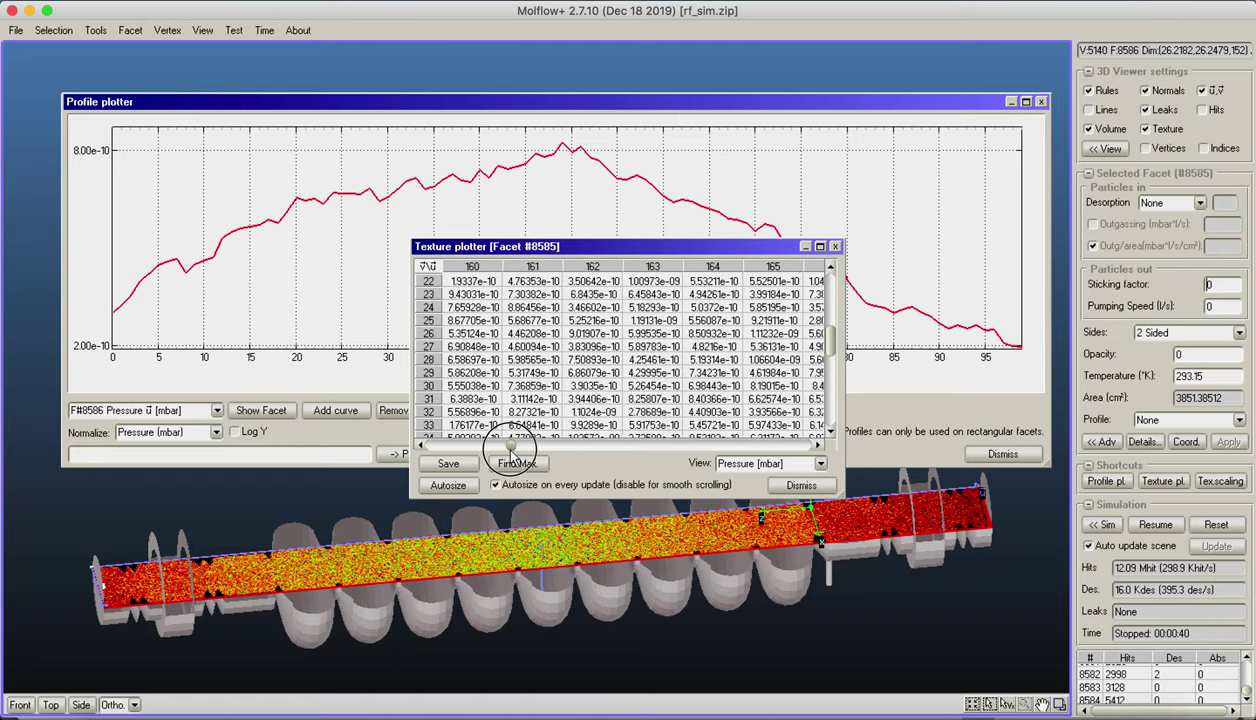
pyautogui.moveTo(455, 297); pyautogui.dragTo(792, 441)
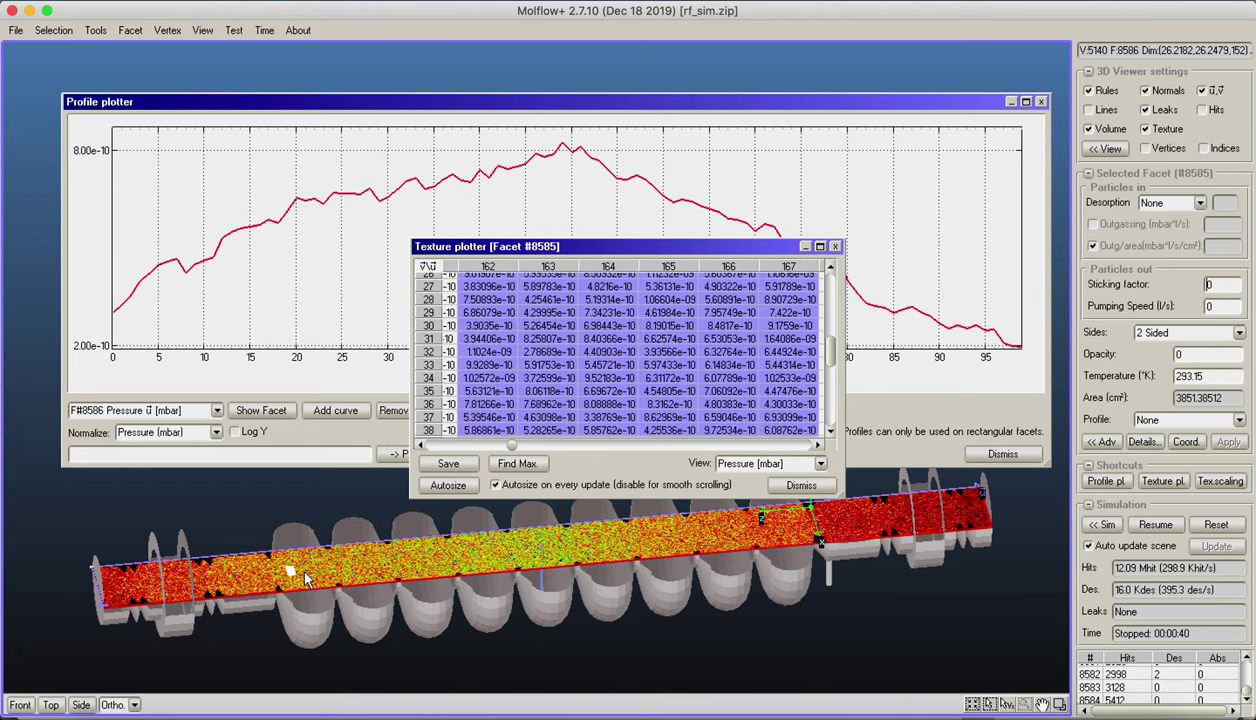
pyautogui.rightClick(612, 342)
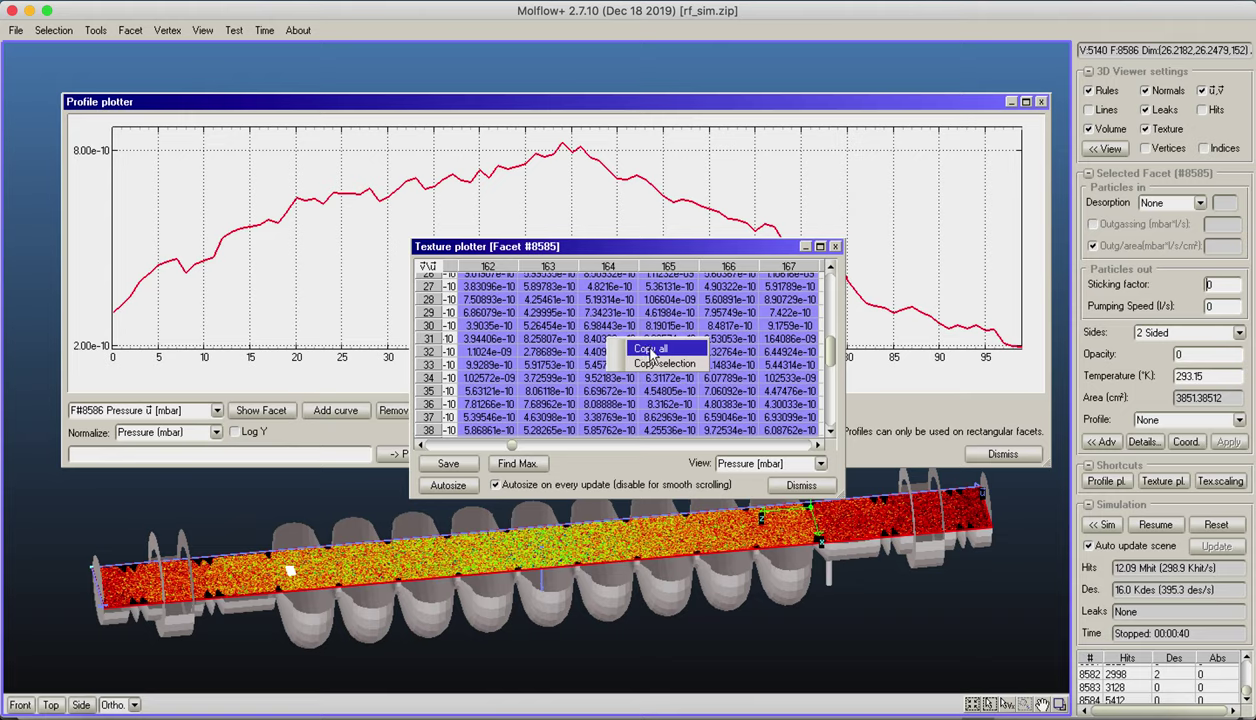
pyautogui.click(642, 348)
# - Paste facet #8585's pressure table into a new Sheet2
pyautogui.click(1040, 706)
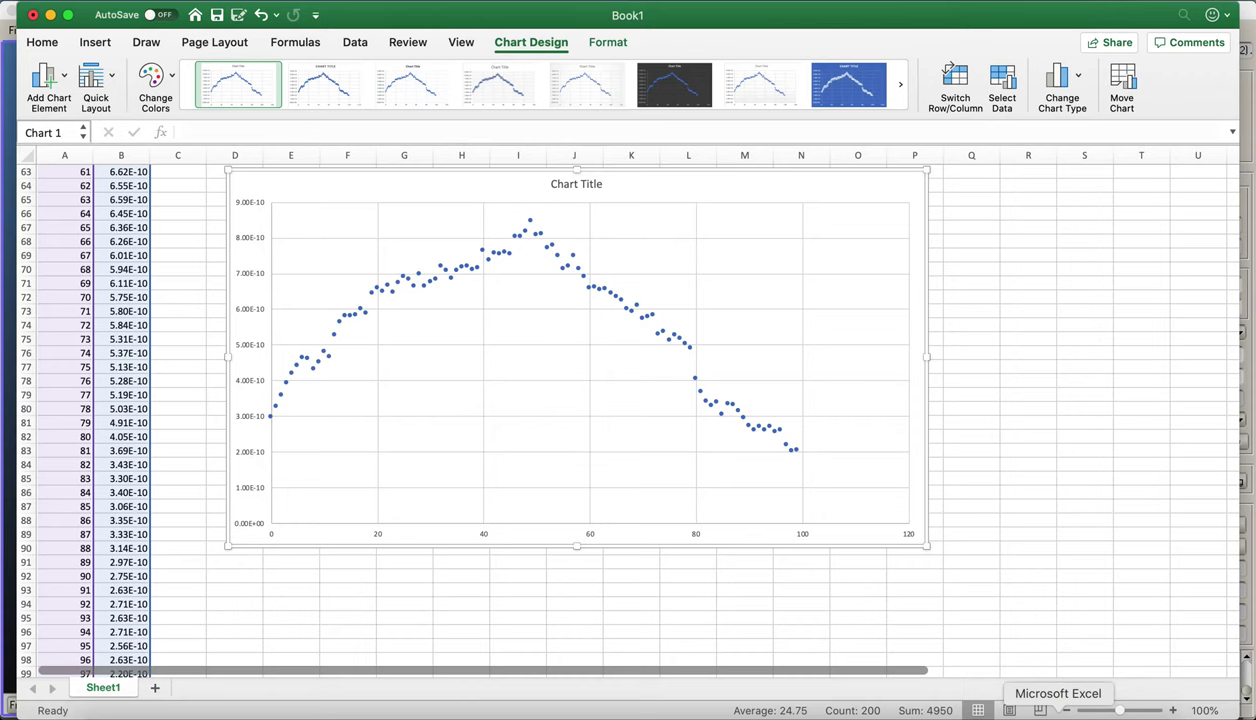
pyautogui.click(155, 688)
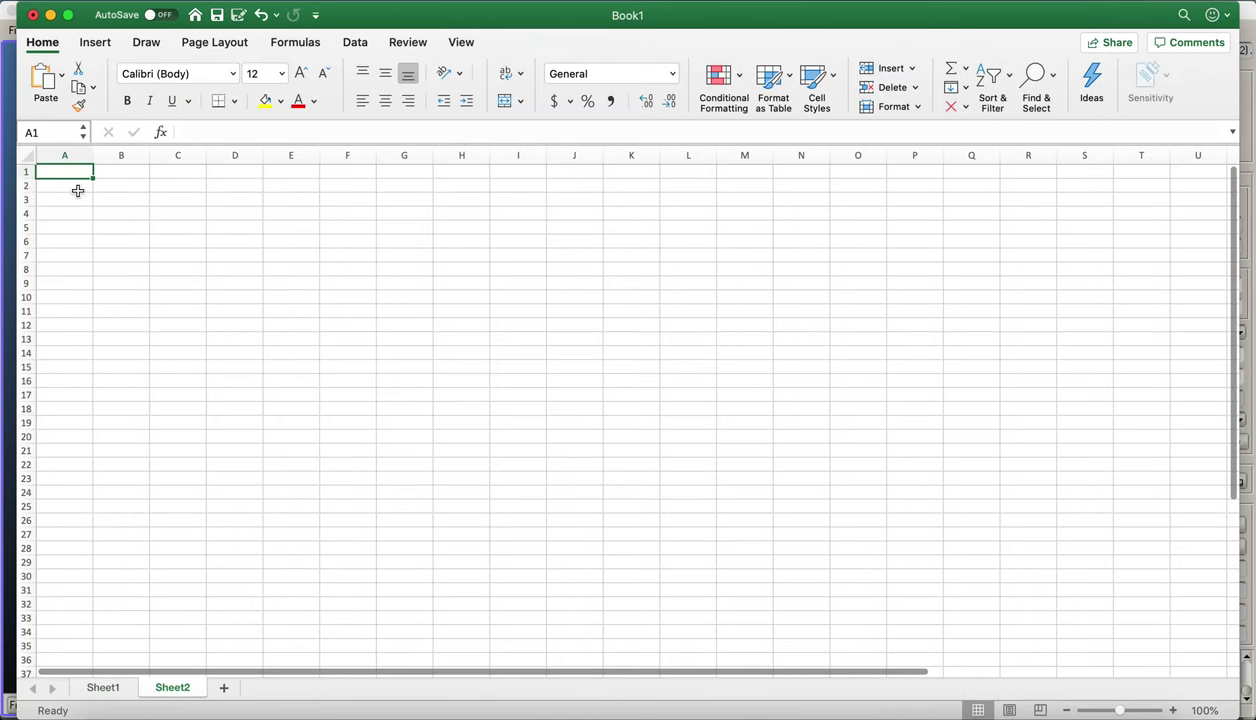
pyautogui.click(44, 86)
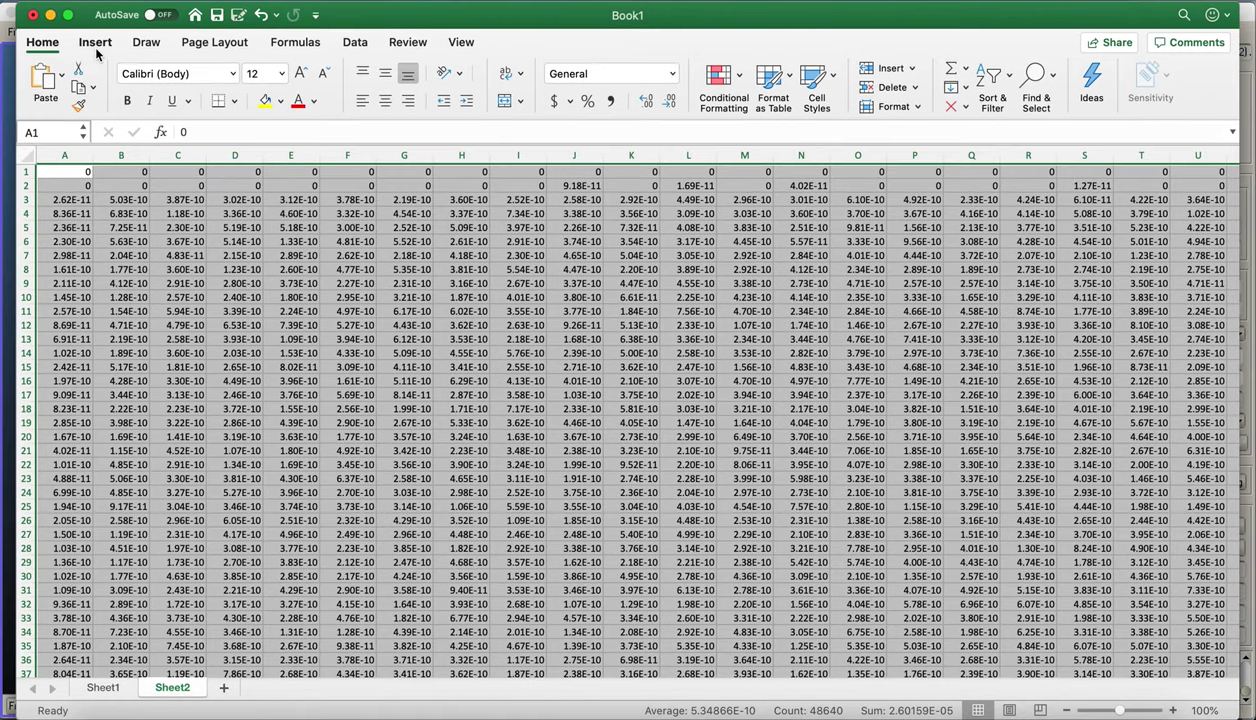
# - Insert a 3-D surface chart of the table and drag it larger
pyautogui.click(95, 43)
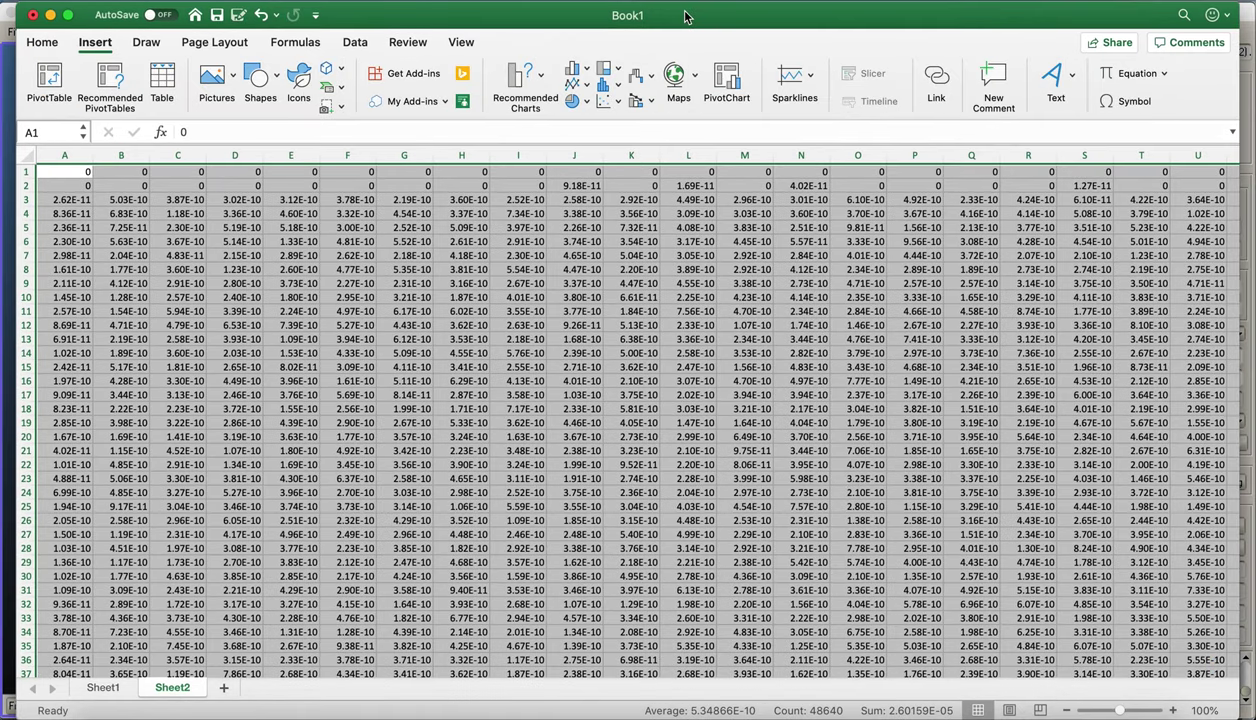
pyautogui.click(643, 80)
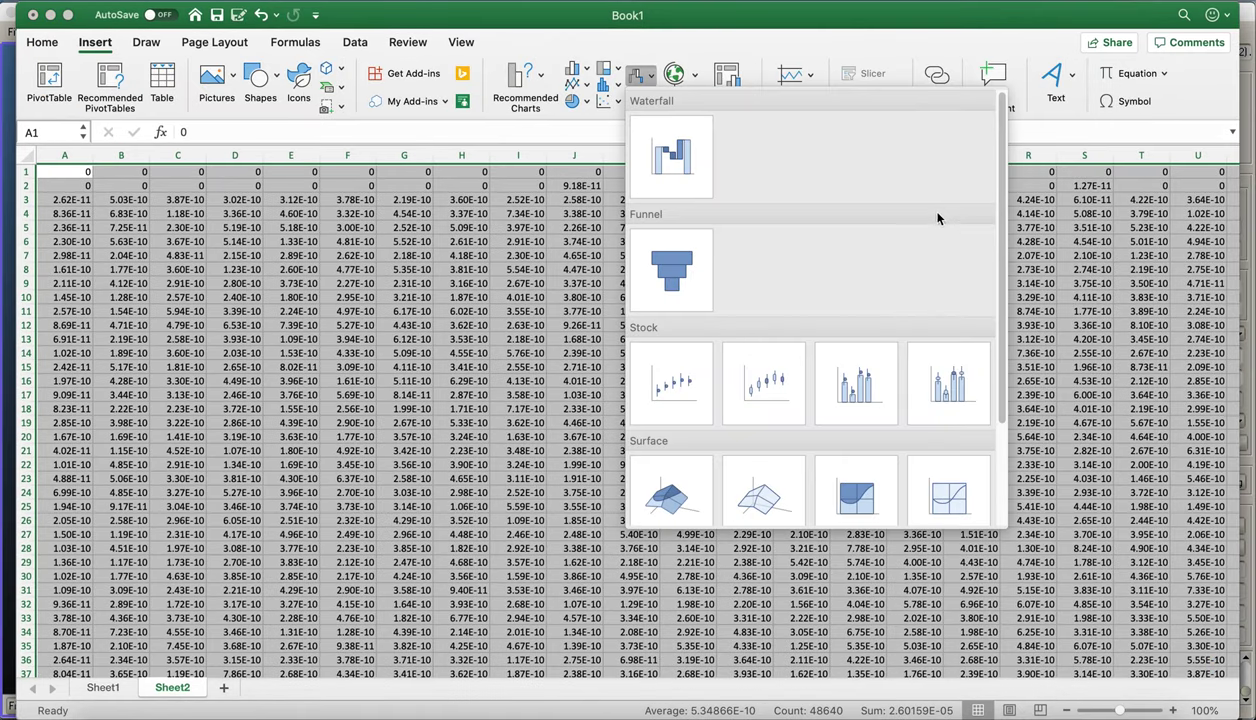
pyautogui.scroll(-3, 900, 253)
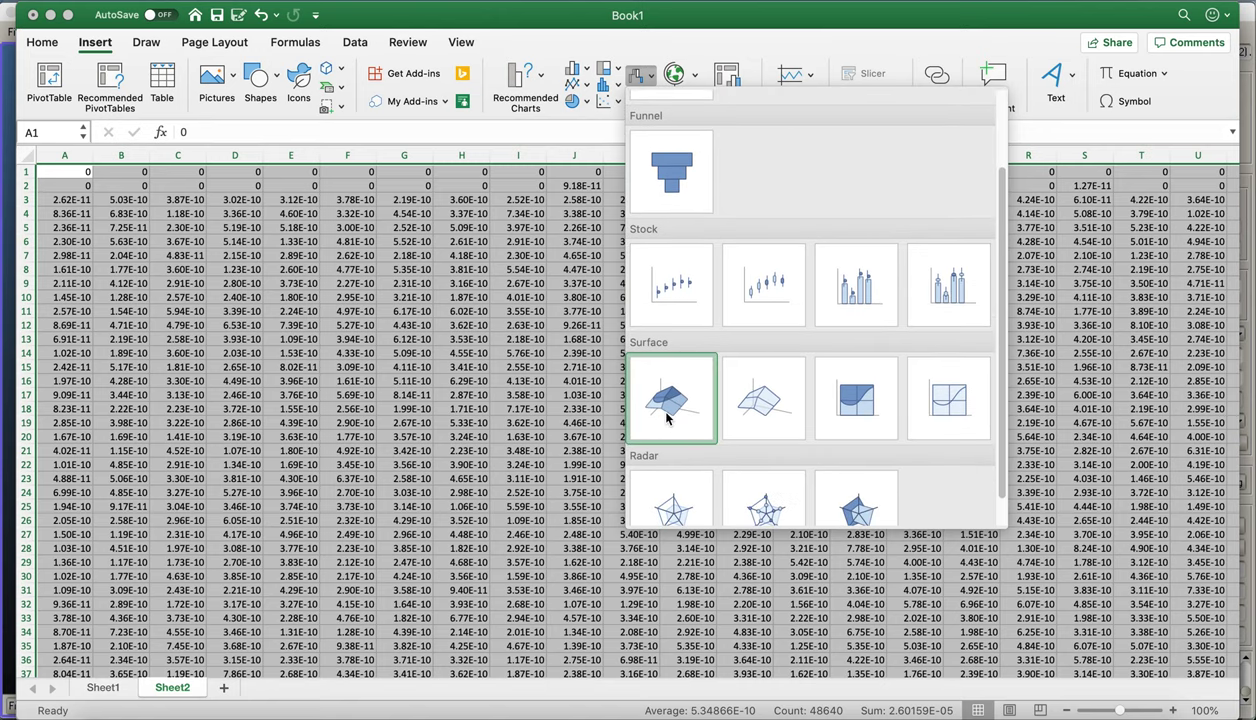
pyautogui.click(668, 405)
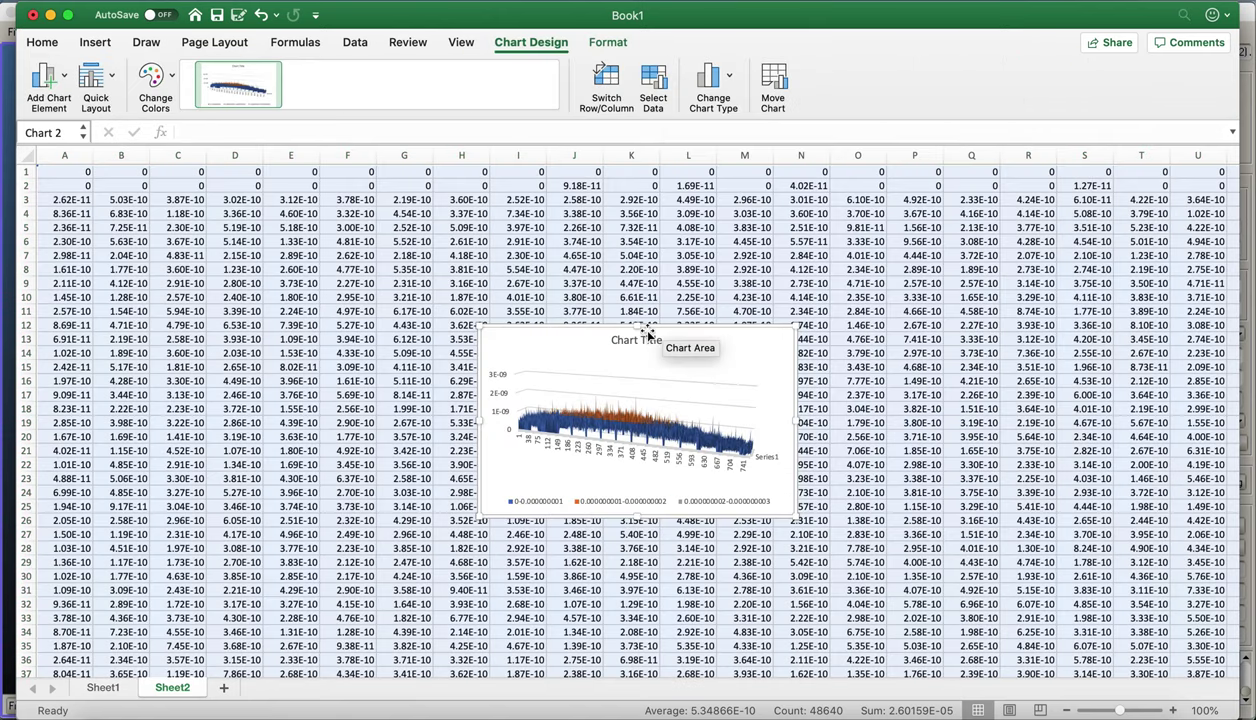
pyautogui.moveTo(478, 326); pyautogui.dragTo(510, 335)
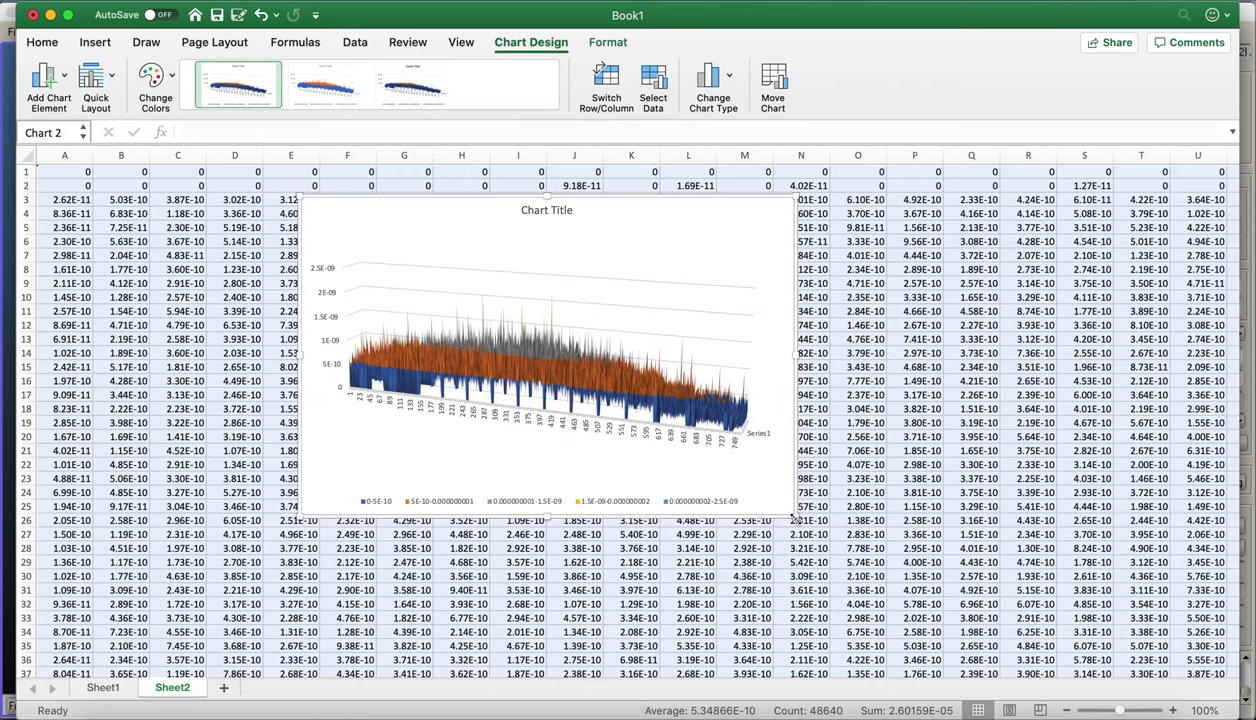
pyautogui.moveTo(794, 519); pyautogui.dragTo(988, 672)
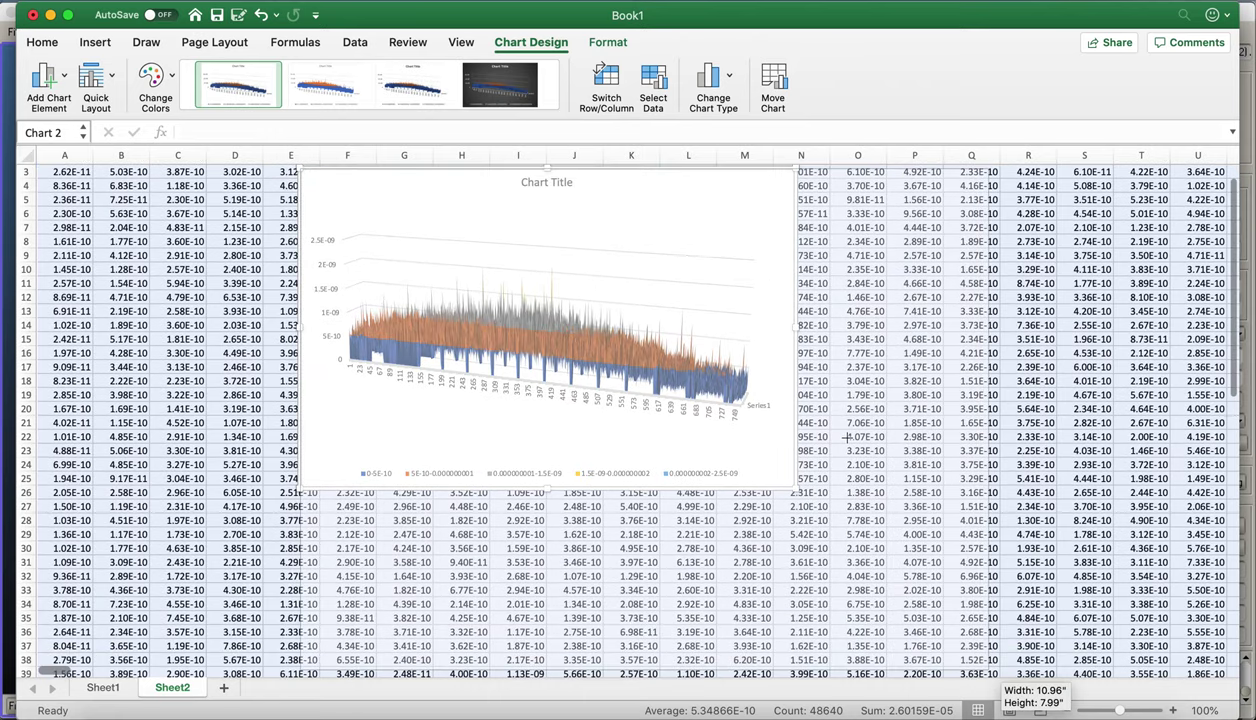
# - Set the surface chart's 3-D rotation to 40° X and 50° Y
pyautogui.click(715, 378)
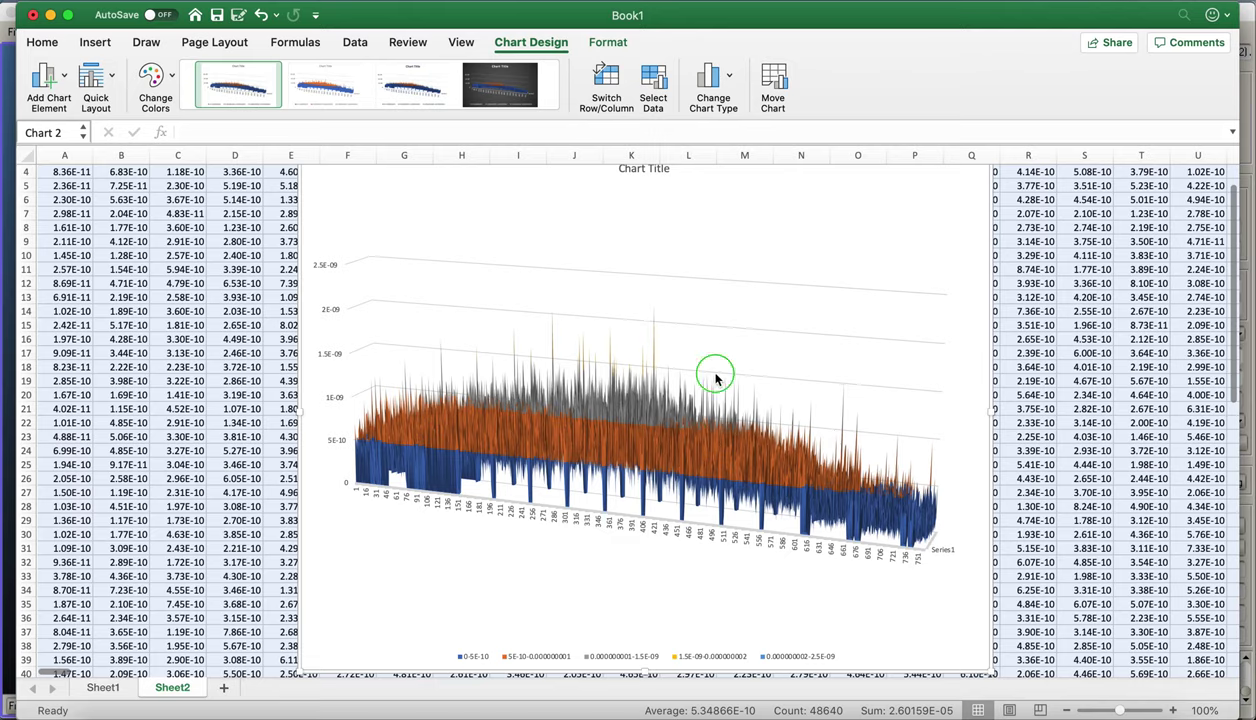
pyautogui.rightClick(715, 378)
pyautogui.click(1163, 370)
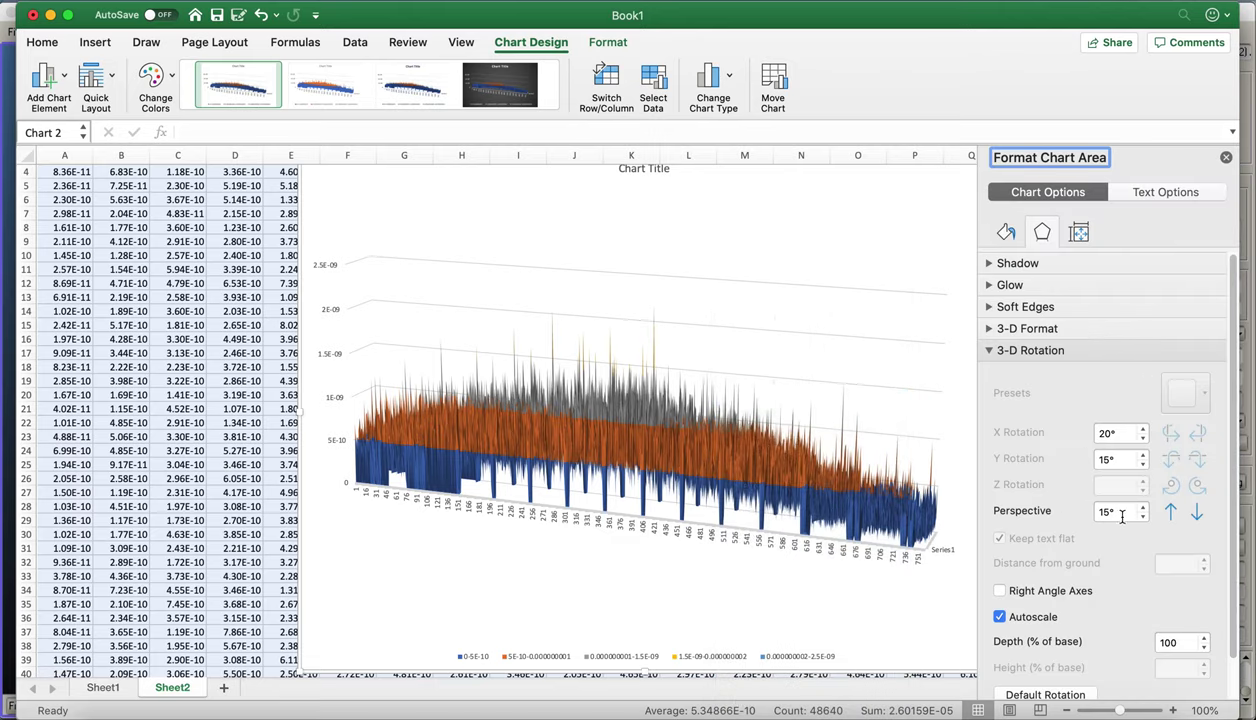
pyautogui.click(1143, 455)
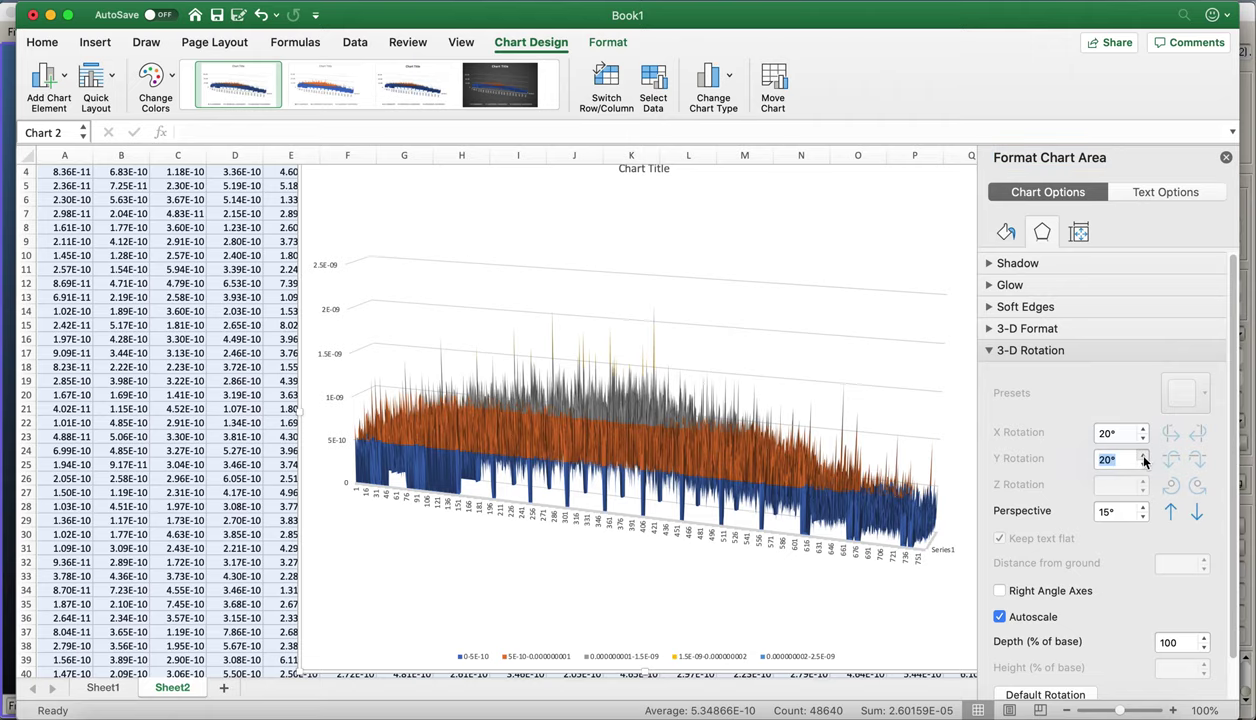
pyautogui.click(1143, 455)
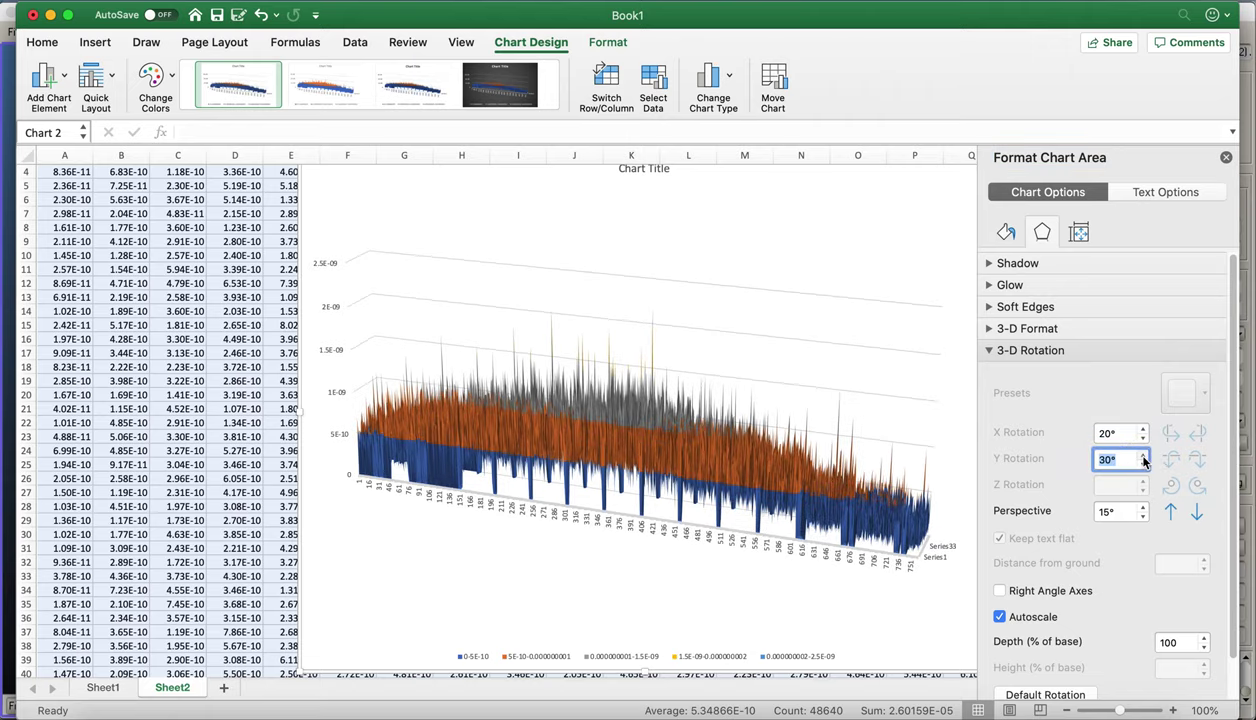
pyautogui.write('60')
pyautogui.press('Return')
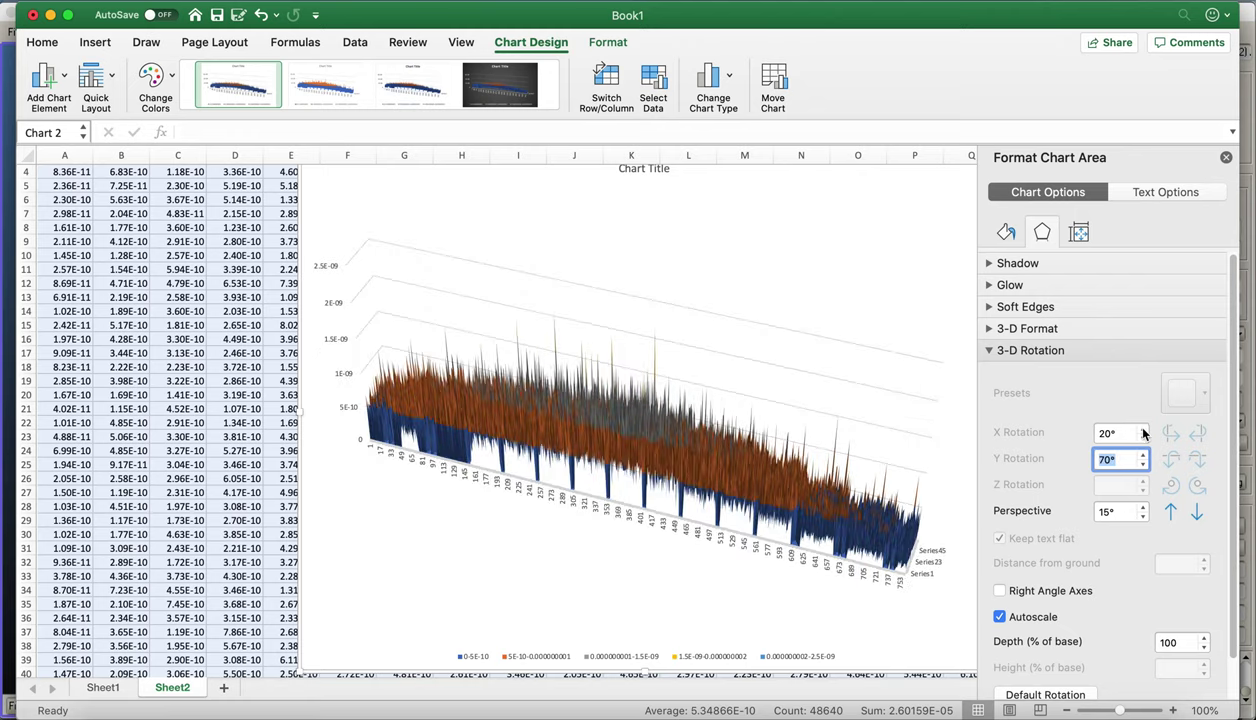
pyautogui.click(1143, 429)
pyautogui.click(1143, 429)
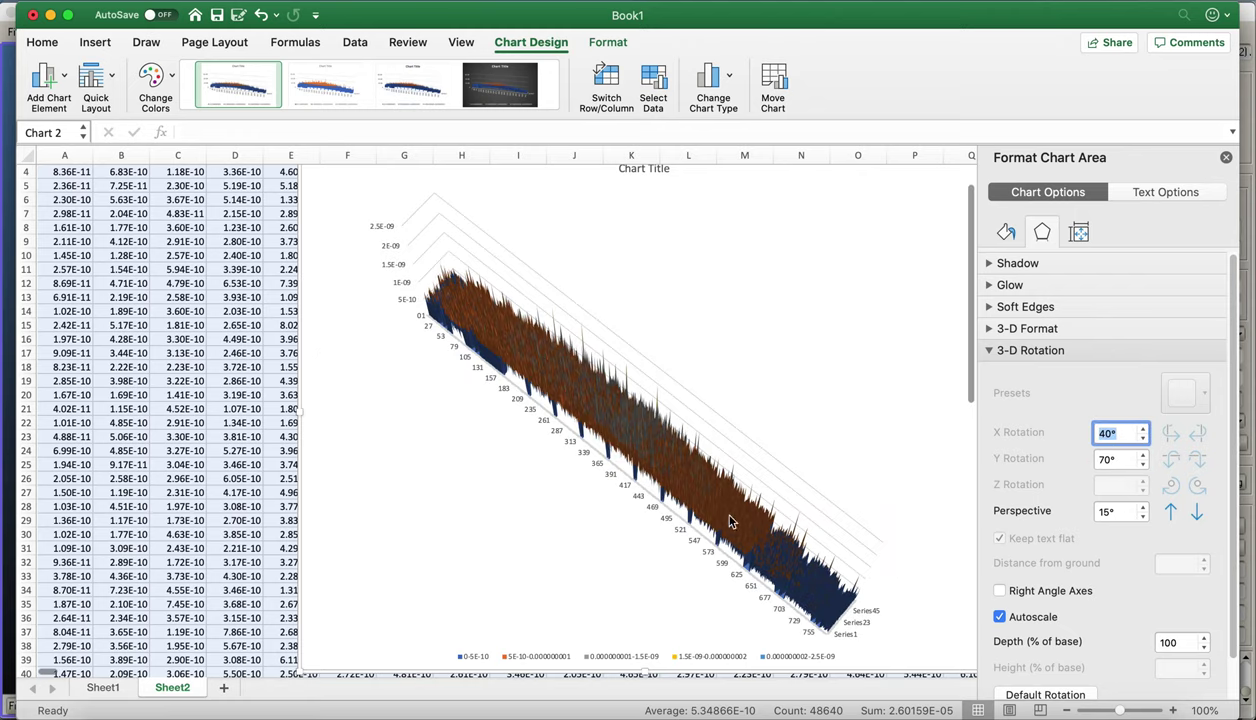
pyautogui.click(1144, 465)
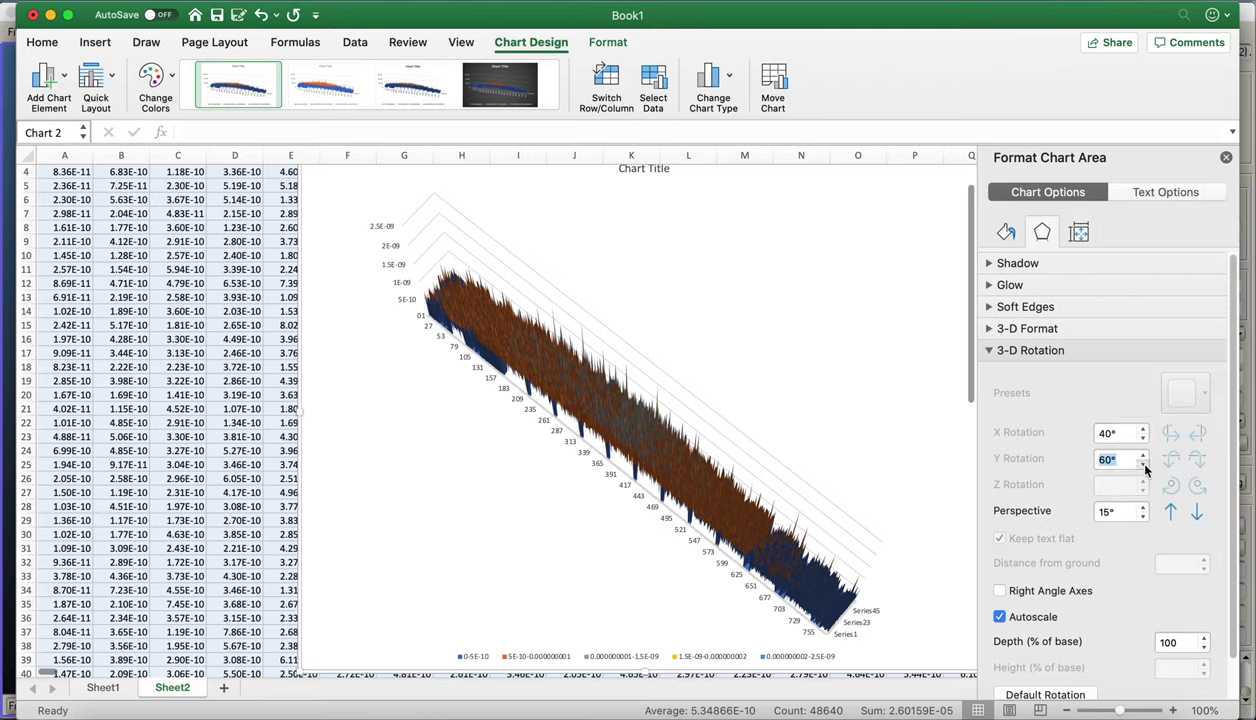
pyautogui.click(1144, 465)
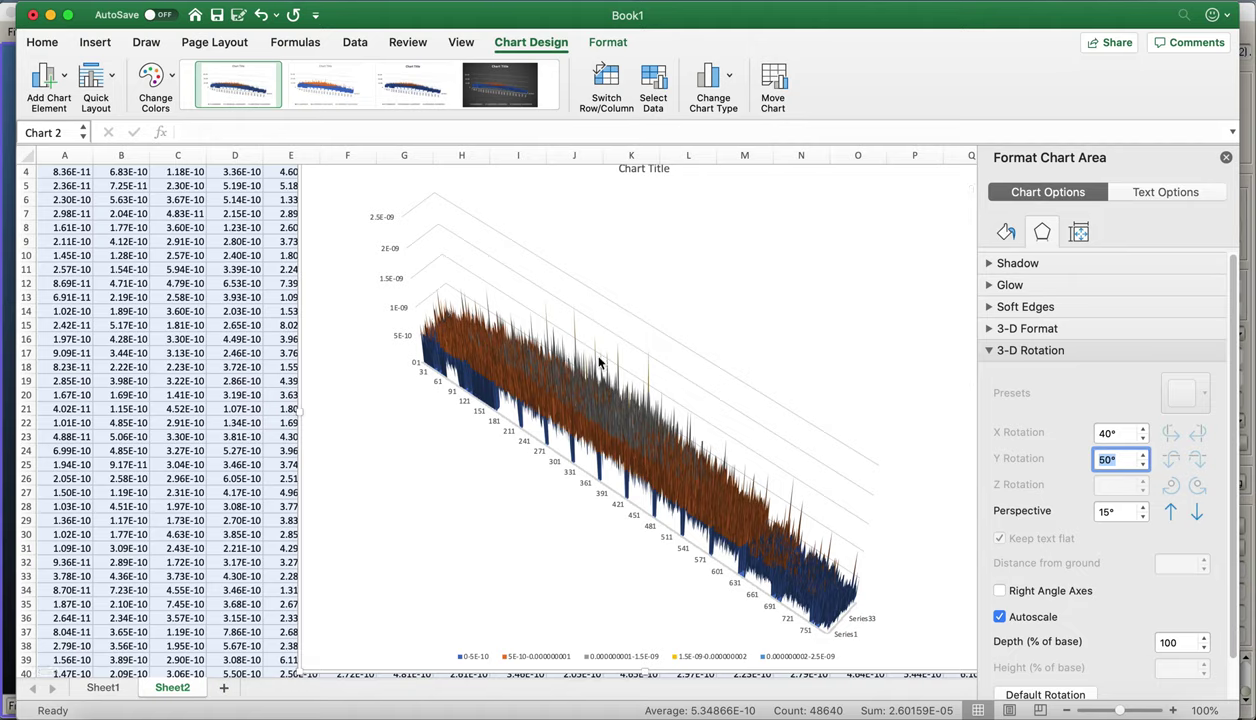
pyautogui.click(983, 710)
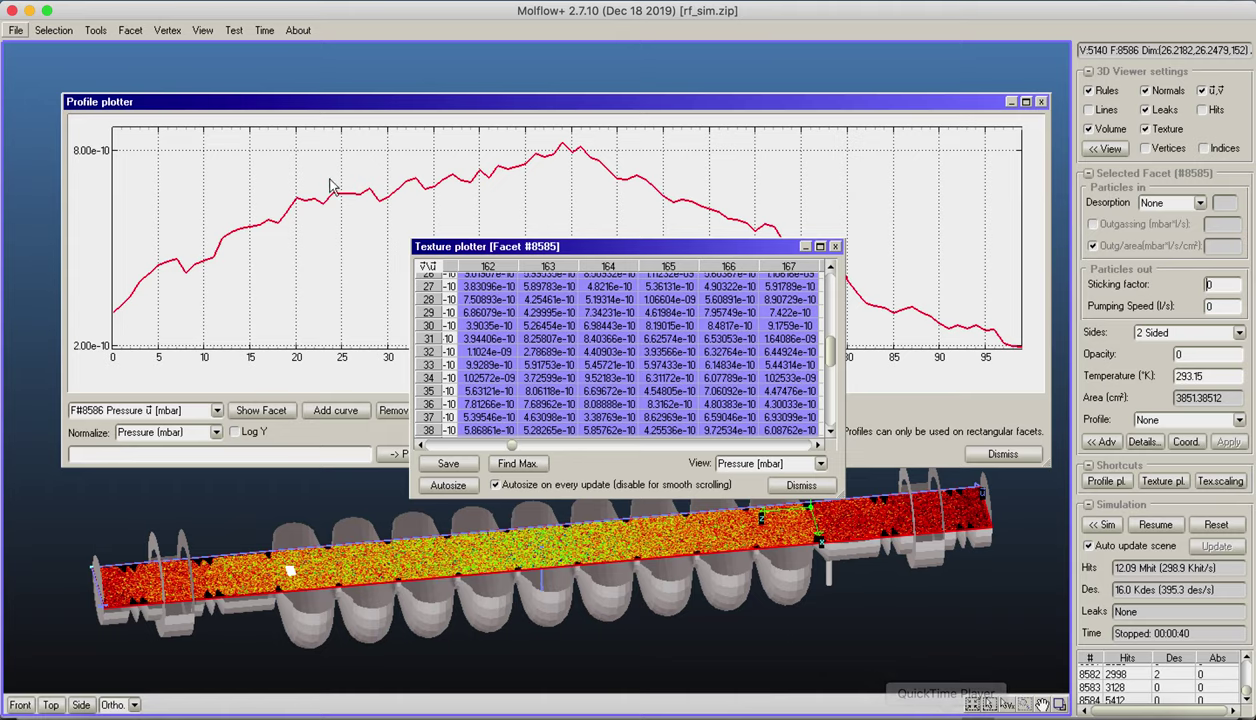
# - Browse the File > Export selected textures submenus without exporting, then clear the facet selection
pyautogui.click(16, 30)
pyautogui.moveTo(74, 107)
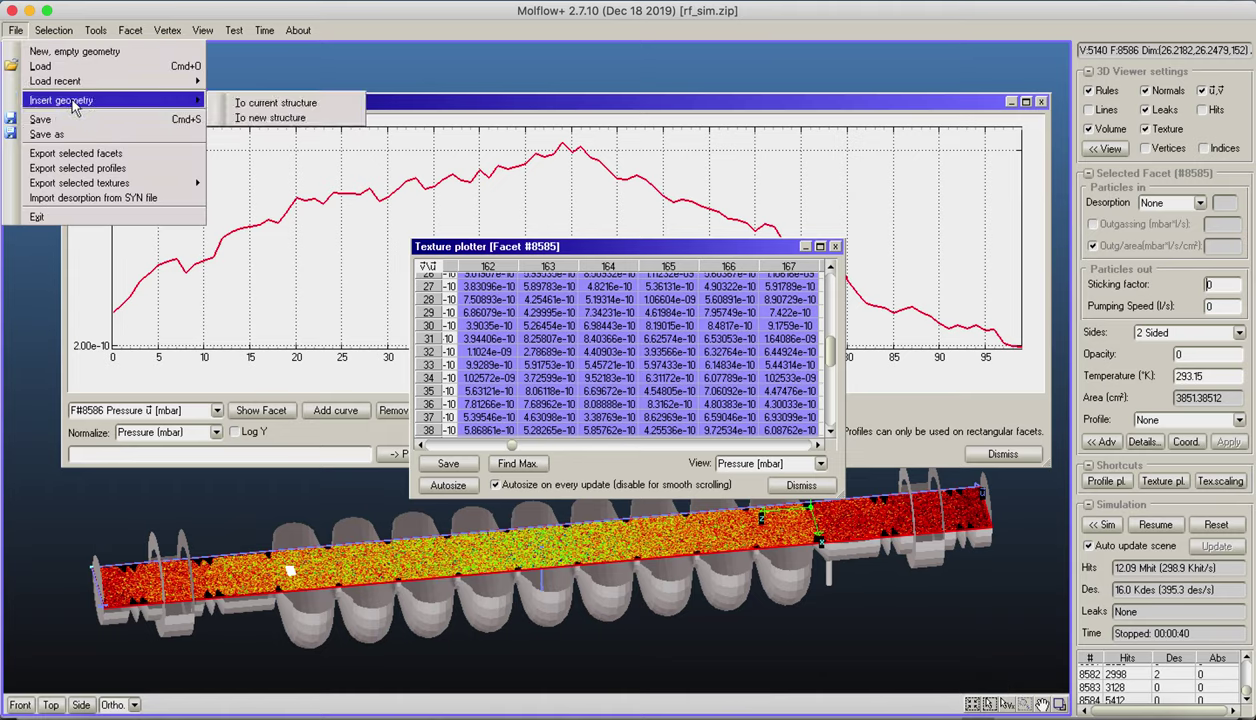
pyautogui.moveTo(110, 183)
pyautogui.moveTo(290, 203)
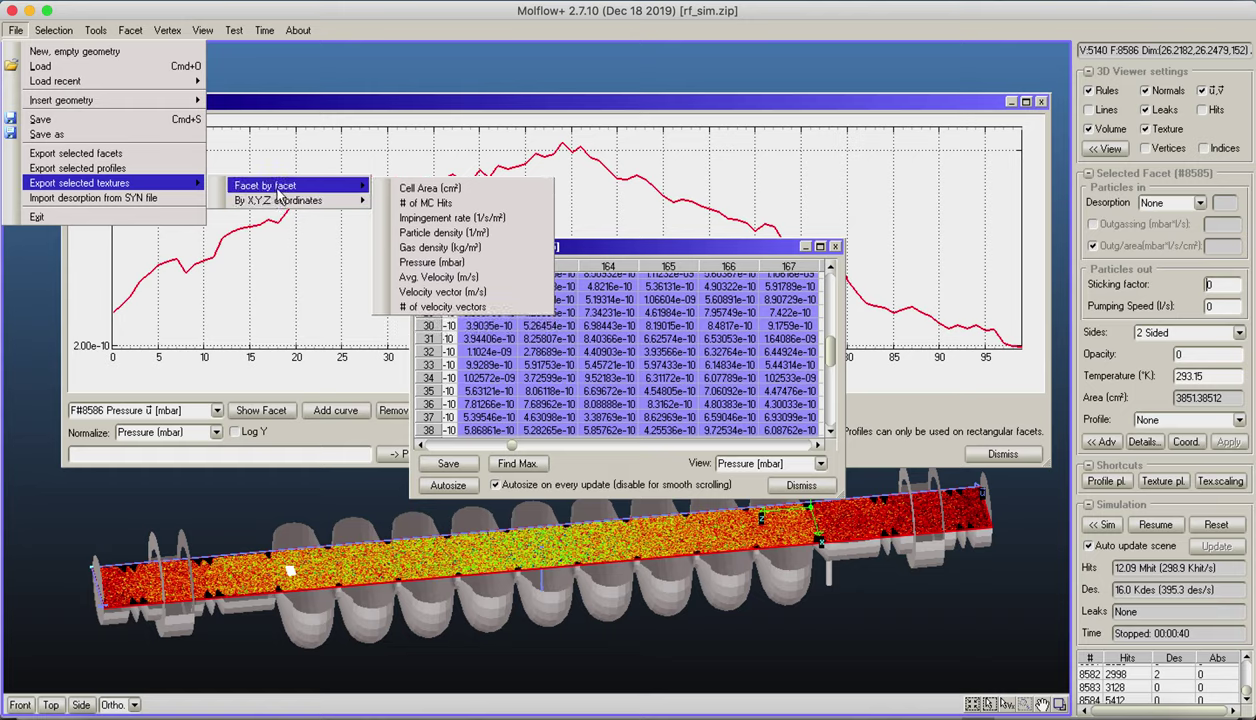
pyautogui.click(628, 69)
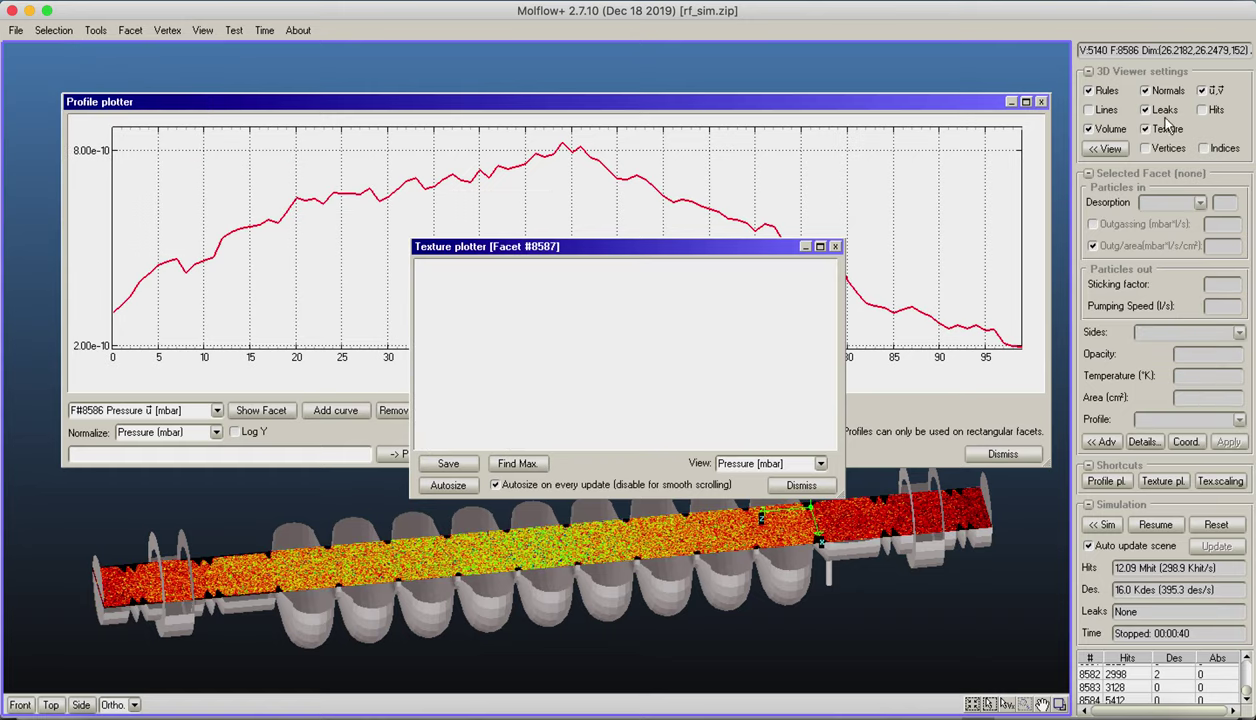
# - Close the Texture and Profile plotters and orbit the solid cavity view
pyautogui.click(836, 247)
pyautogui.click(1041, 101)
pyautogui.moveTo(525, 378); pyautogui.dragTo(870, 243, button='right')
pyautogui.moveTo(870, 243); pyautogui.dragTo(659, 202, button='middle')
pyautogui.moveTo(659, 202); pyautogui.dragTo(1042, 226, button='right')
pyautogui.click(1108, 130)
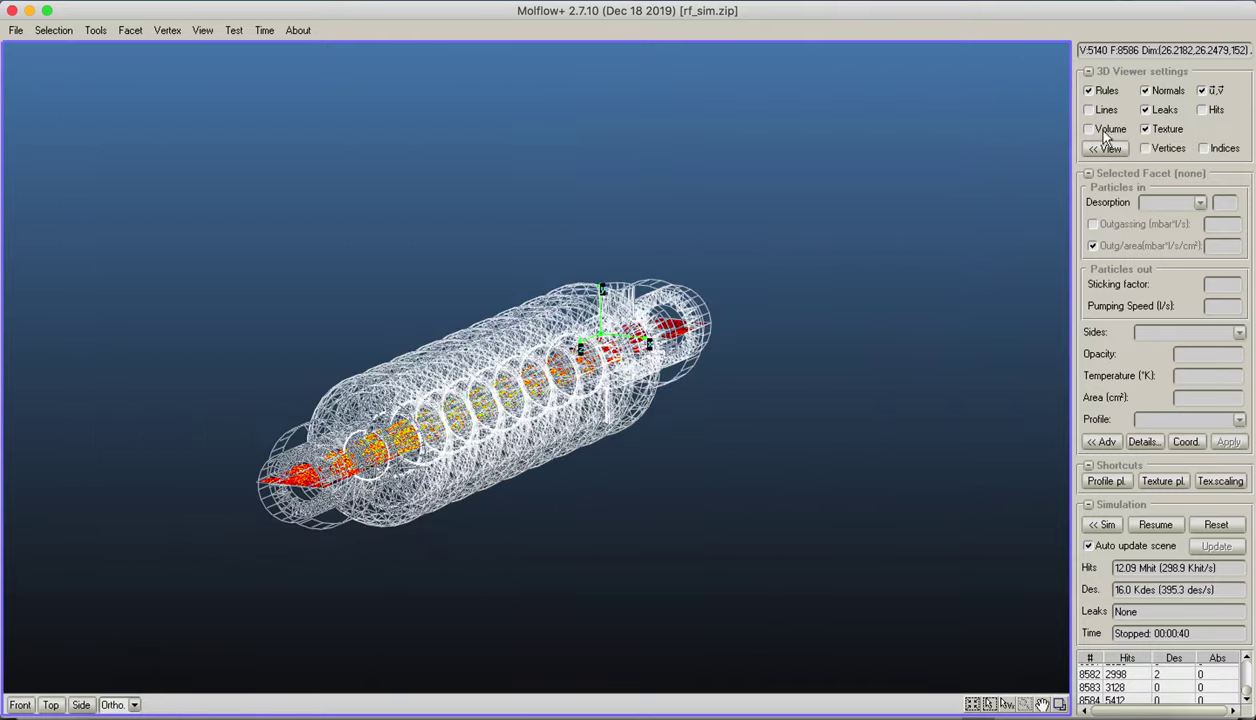
pyautogui.click(1108, 130)
pyautogui.moveTo(690, 290); pyautogui.dragTo(338, 424, button='right')
# - Select end ring facet #1188 and turn the cavity side-on, then bring up the Selection menu
pyautogui.click(340, 426)
pyautogui.click(340, 426)
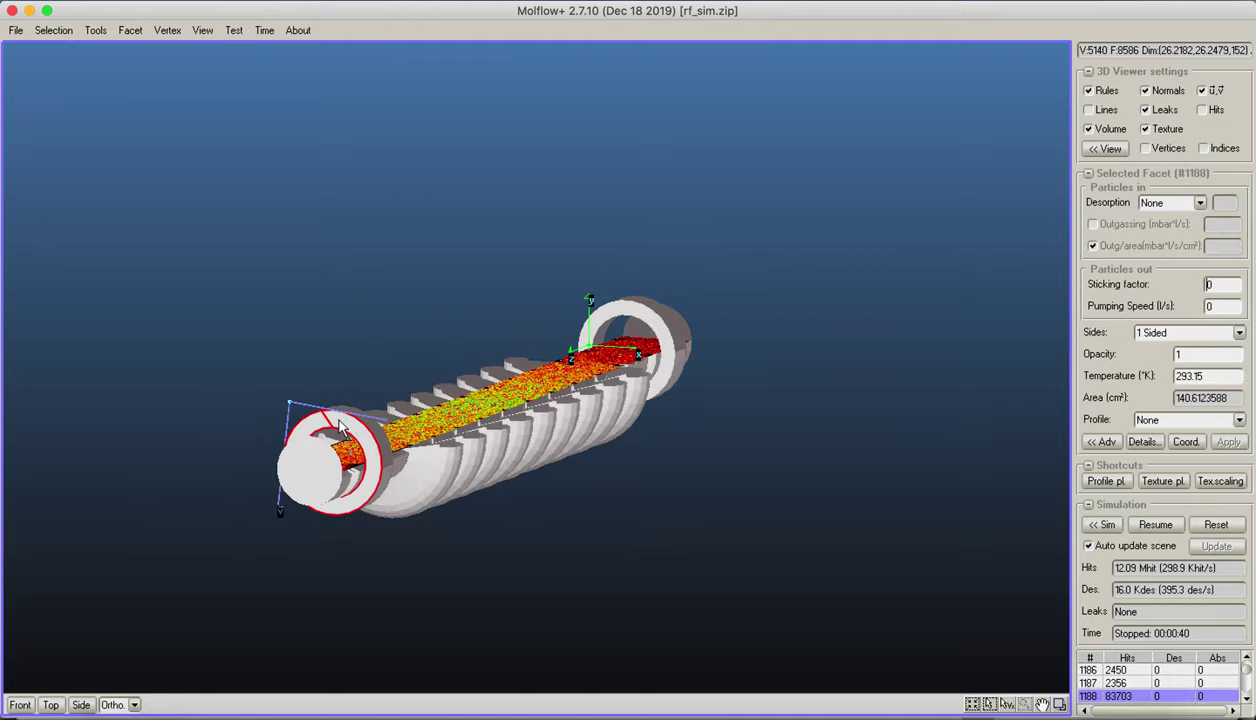
pyautogui.moveTo(427, 456); pyautogui.dragTo(298, 437, button='right')
pyautogui.moveTo(463, 446); pyautogui.dragTo(400, 170, button='right')
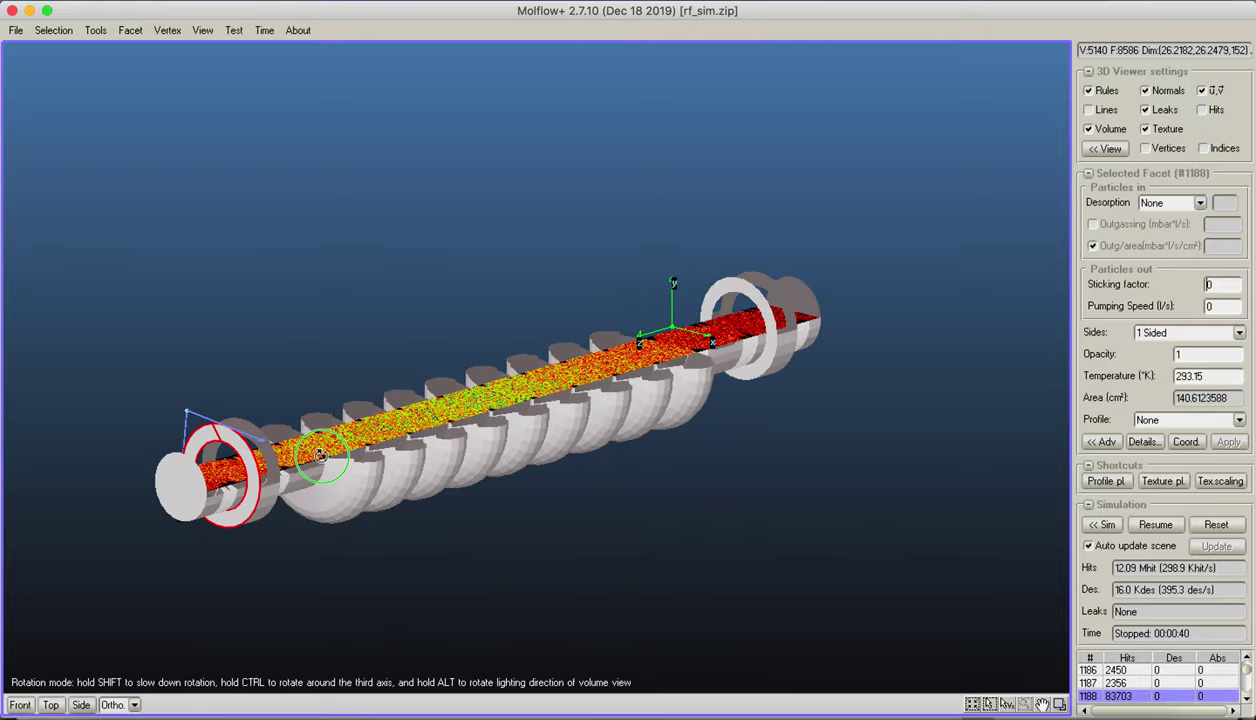
pyautogui.moveTo(449, 292); pyautogui.dragTo(190, 498, button='right')
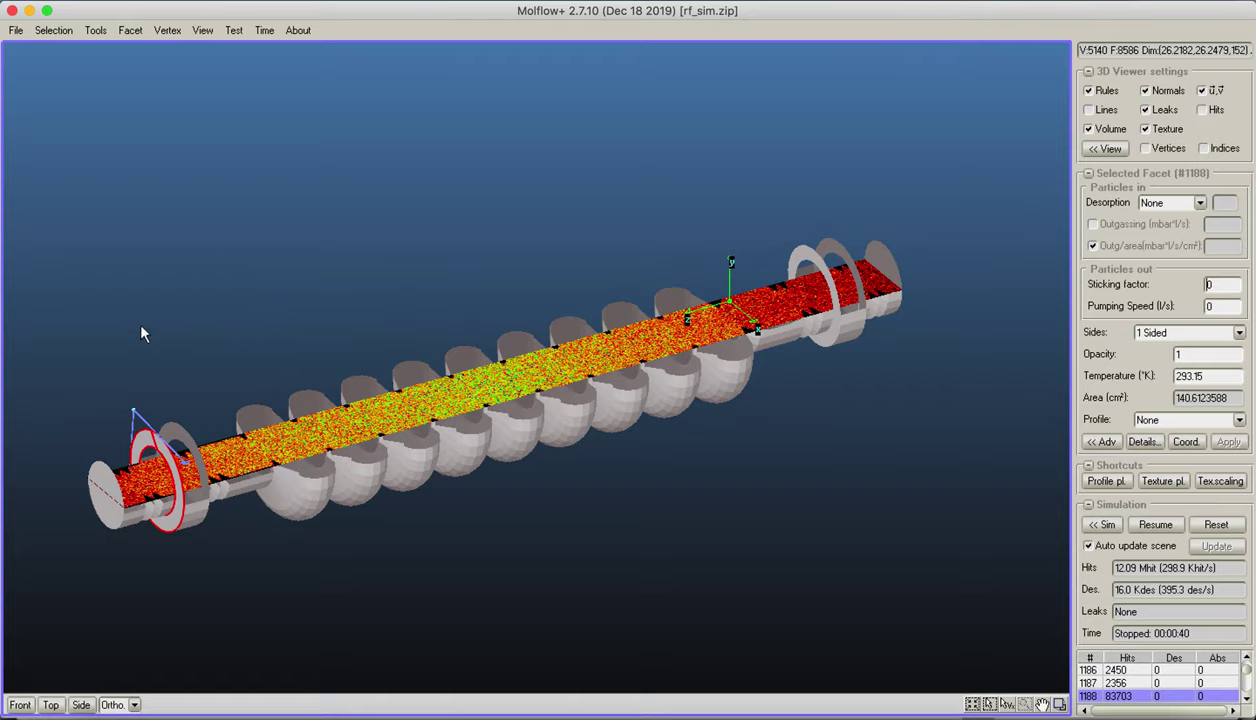
pyautogui.click(70, 34)
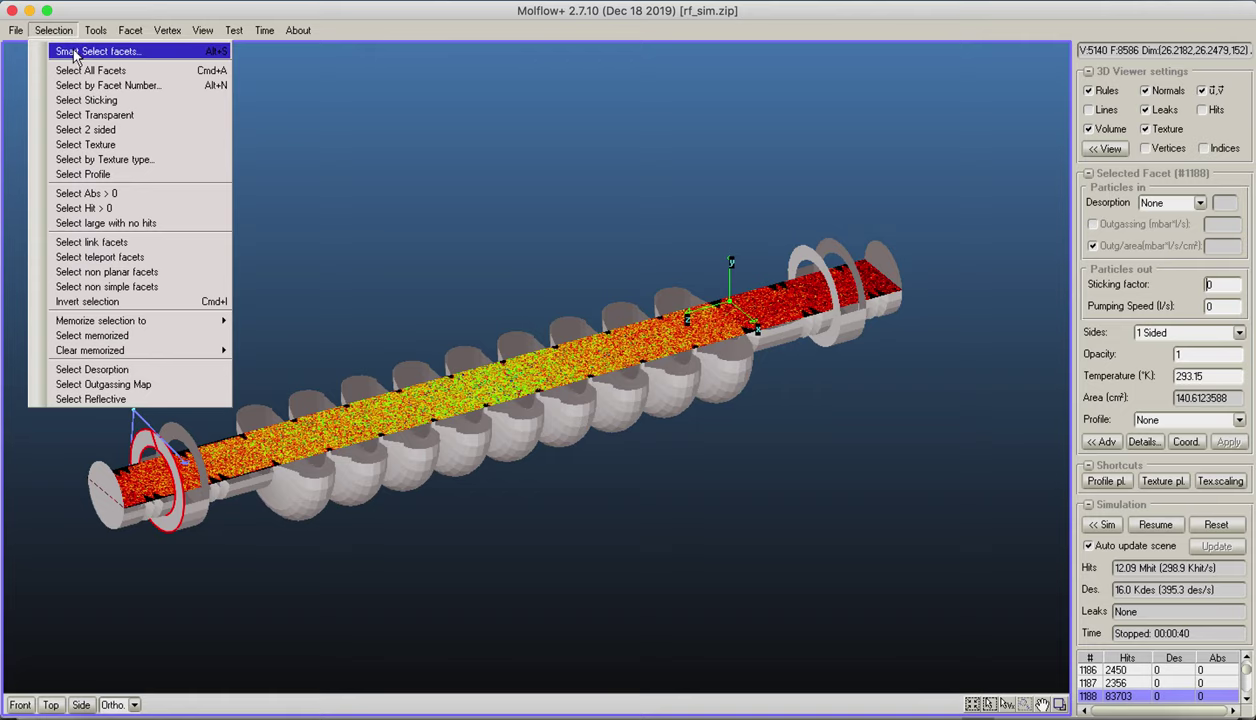
# - Select all facets and split them along the XZ plane, accepting the simulation reset
pyautogui.click(86, 74)
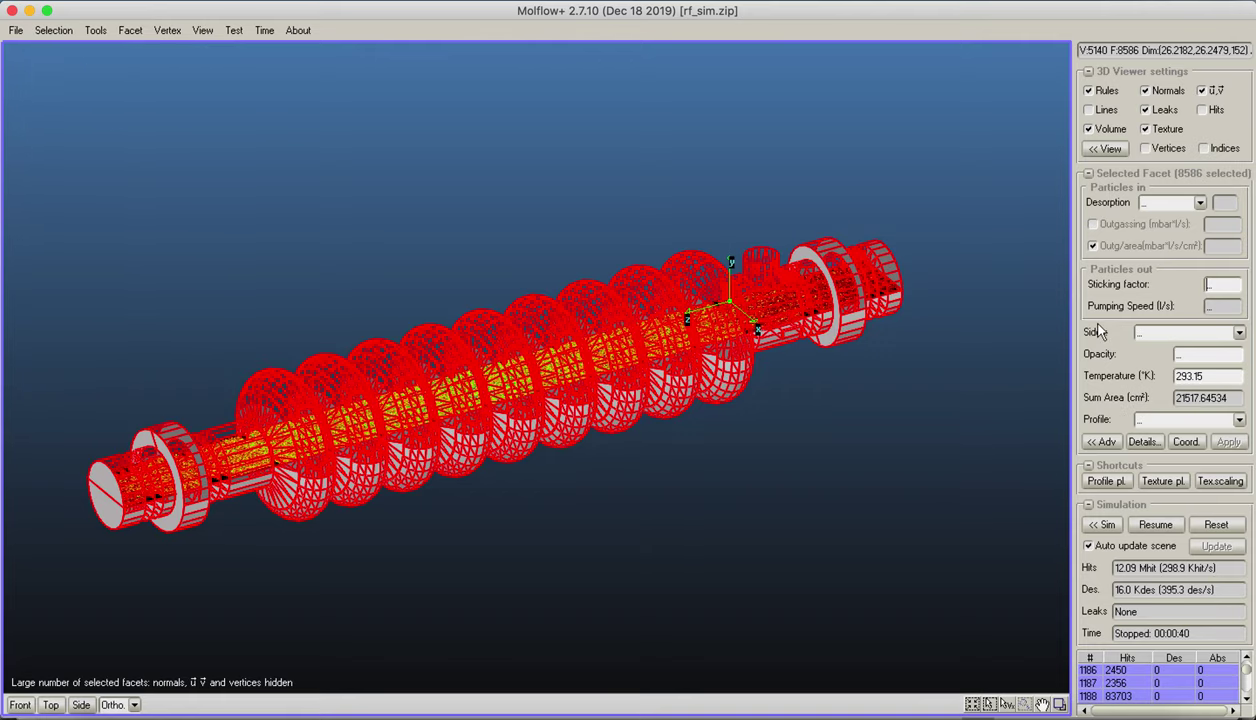
pyautogui.click(136, 32)
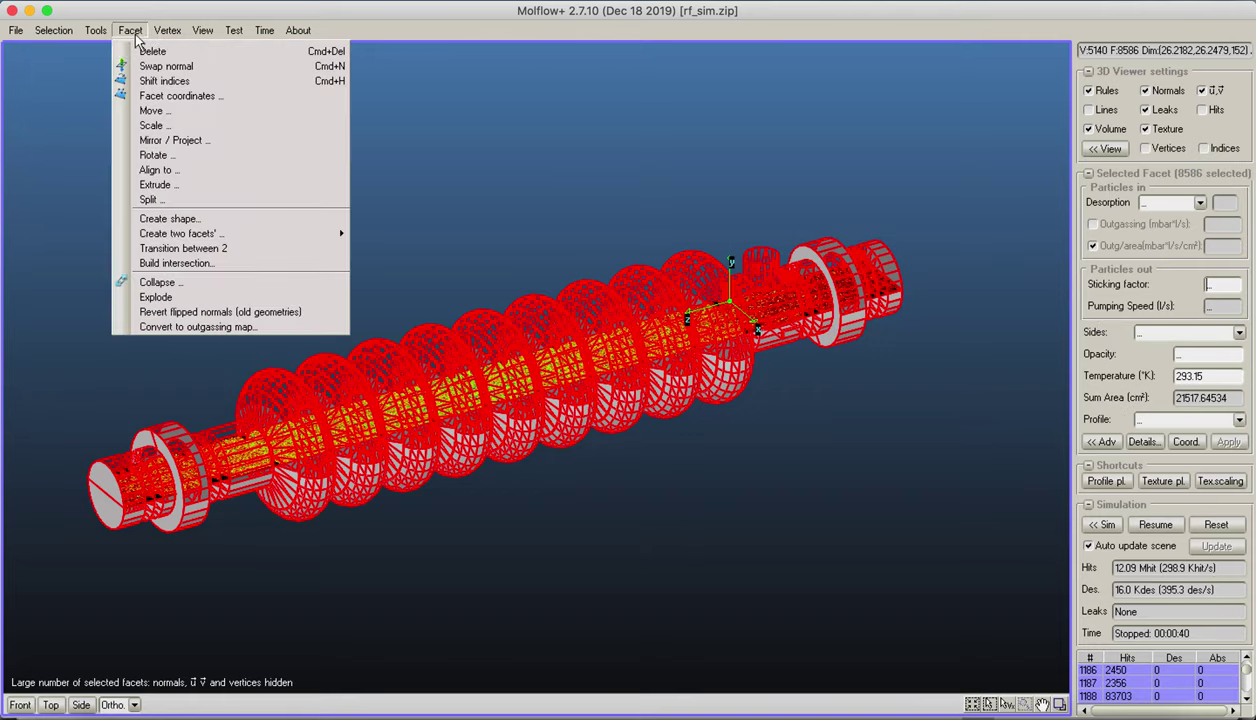
pyautogui.click(149, 199)
pyautogui.moveTo(524, 262); pyautogui.dragTo(805, 50)
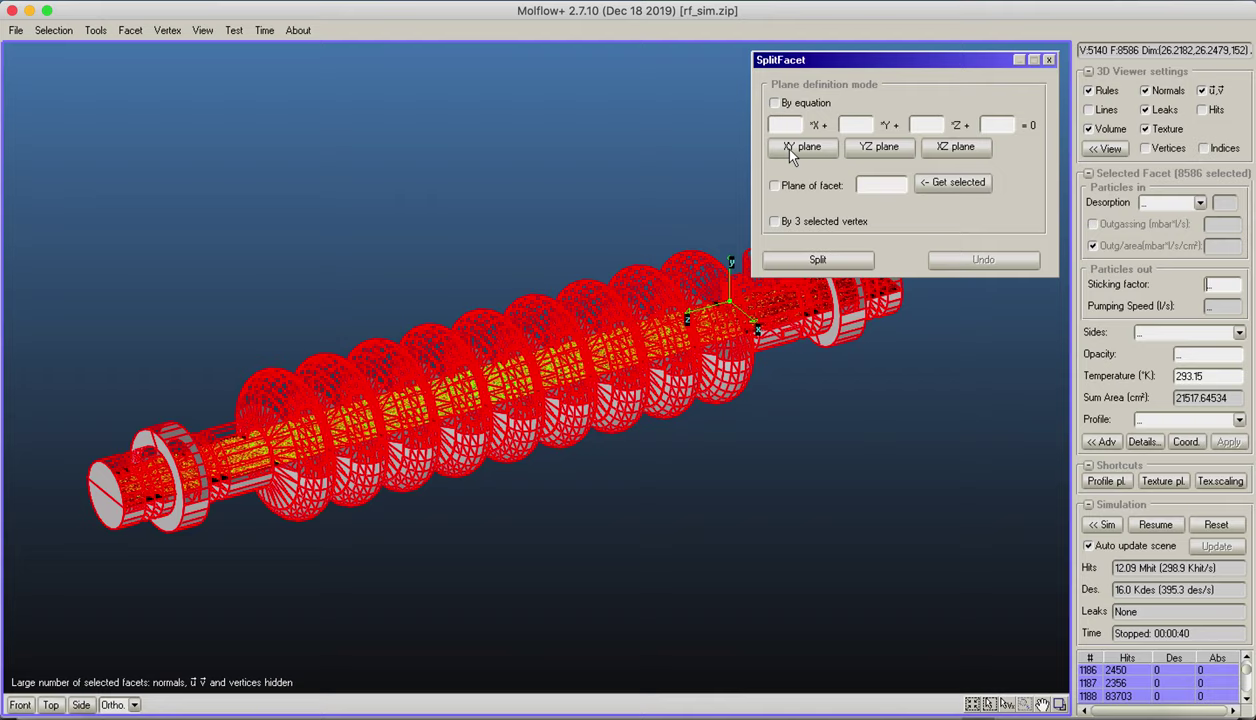
pyautogui.click(966, 150)
pyautogui.click(815, 262)
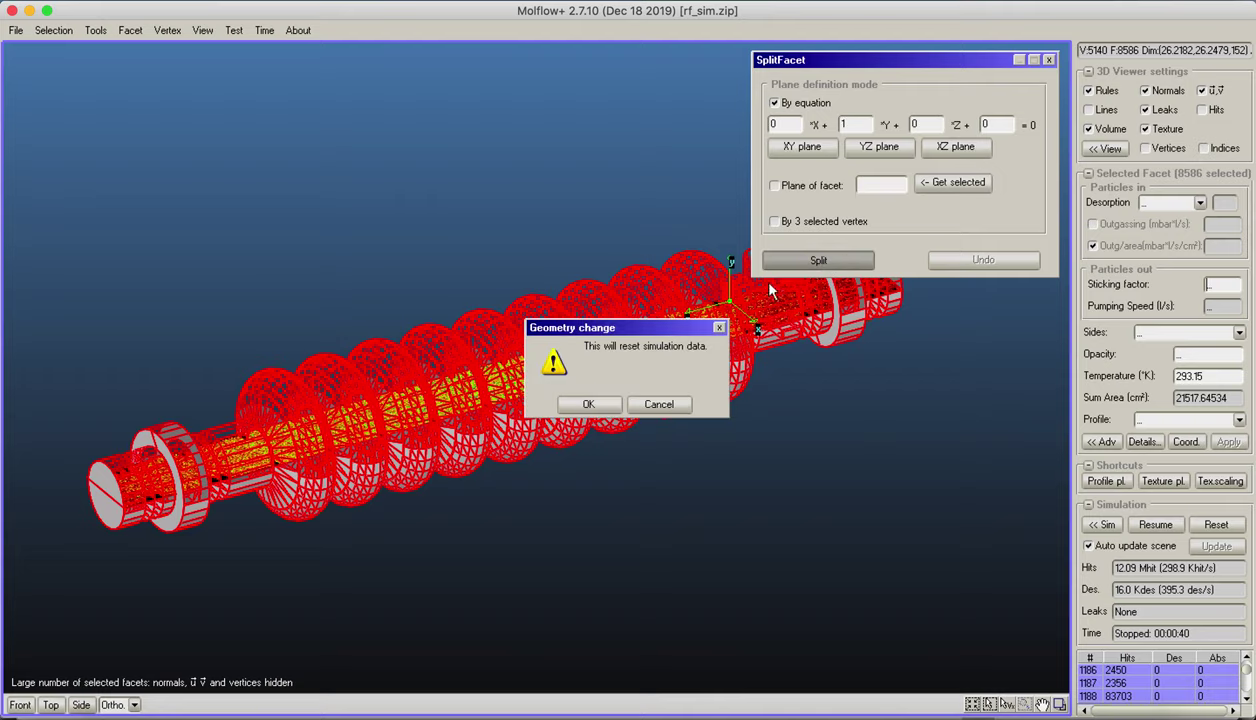
pyautogui.click(592, 404)
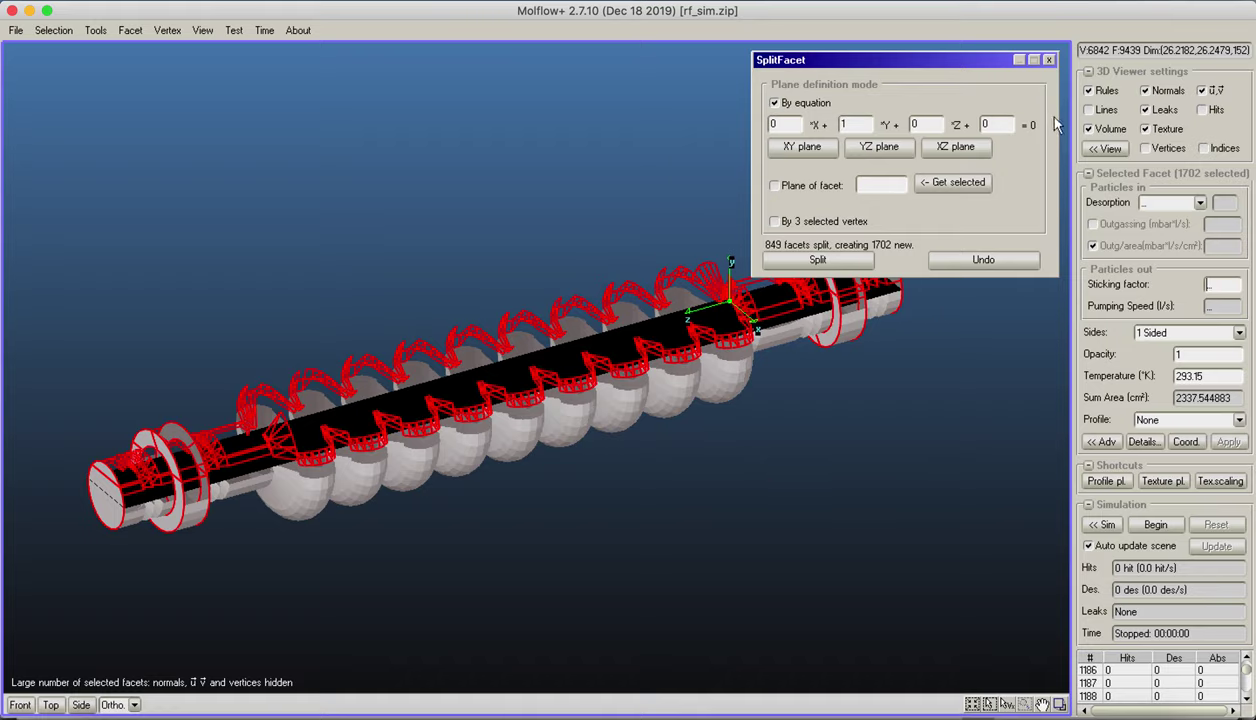
pyautogui.click(1049, 60)
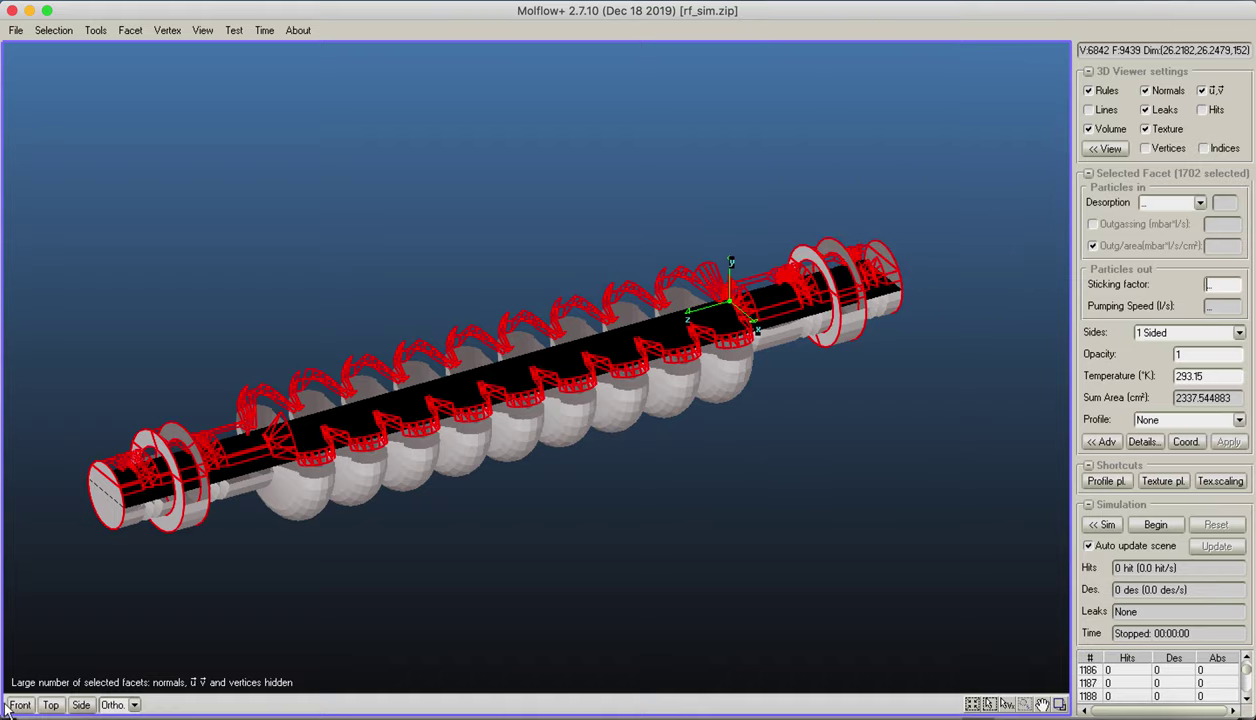
# - In front wireframe view, box-select the upper half and stop drawing it as a volume
pyautogui.click(20, 705)
pyautogui.click(176, 374)
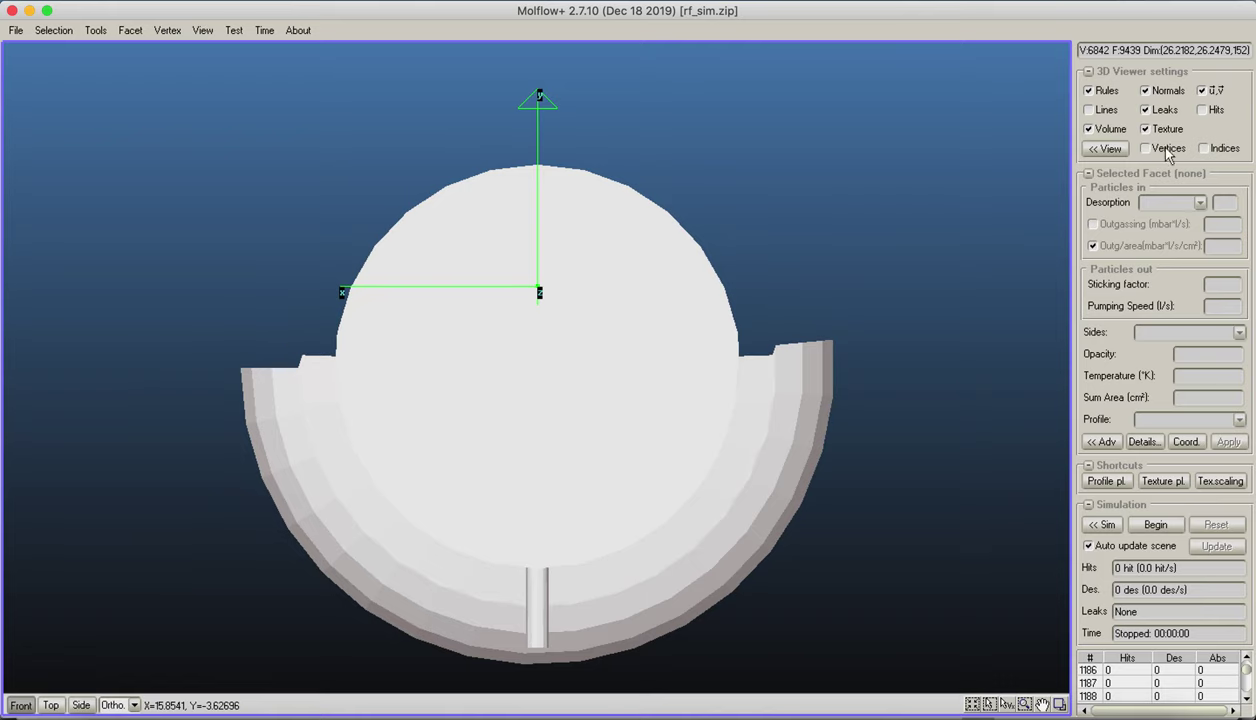
pyautogui.click(1088, 129)
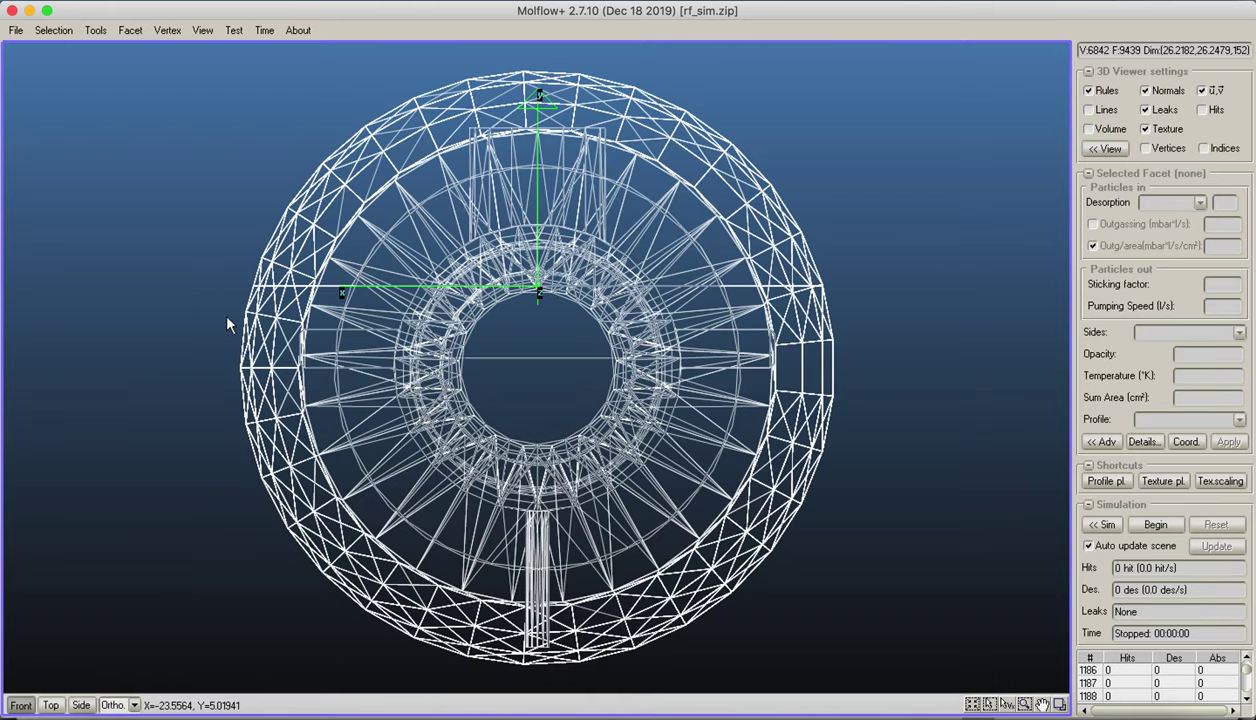
pyautogui.moveTo(203, 55); pyautogui.dragTo(894, 294)
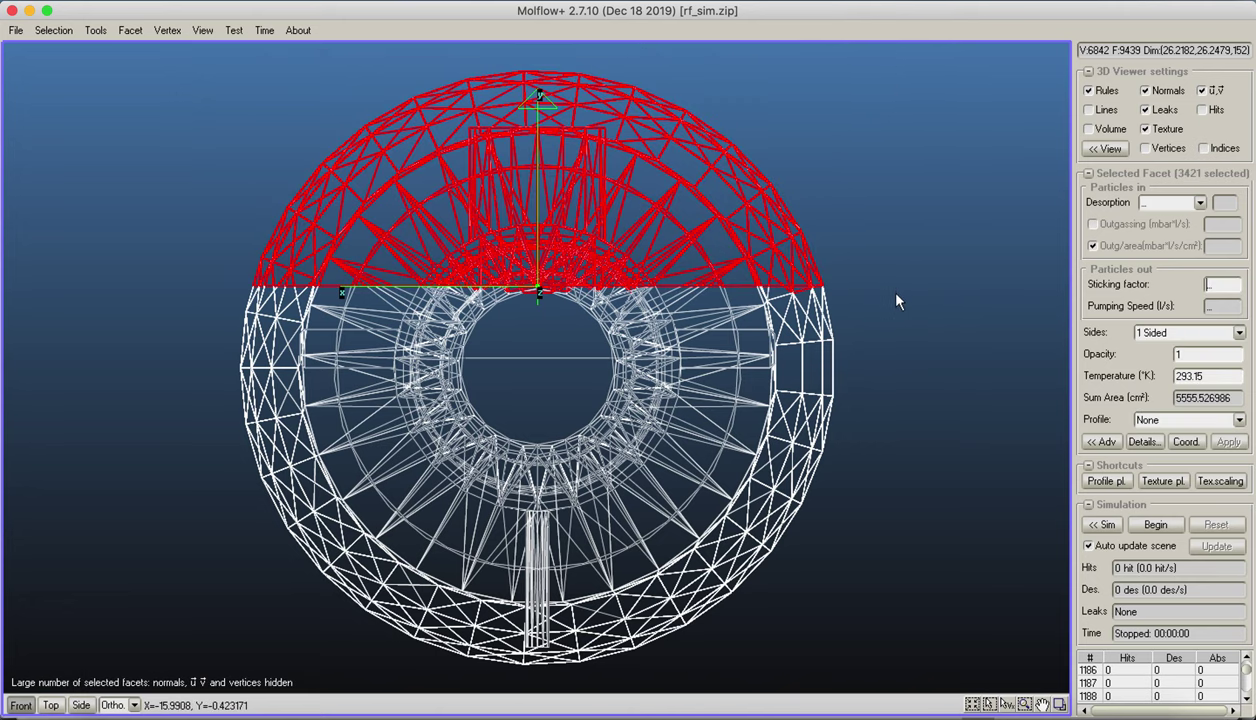
pyautogui.click(1102, 441)
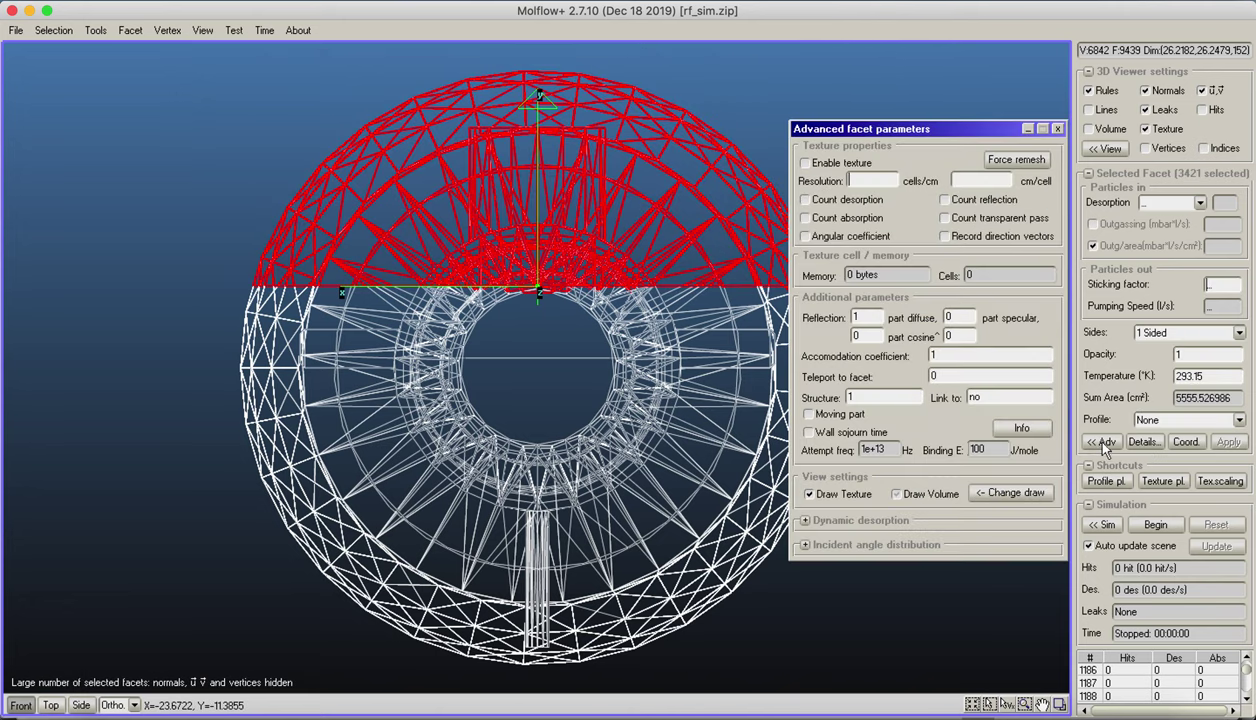
pyautogui.click(1005, 492)
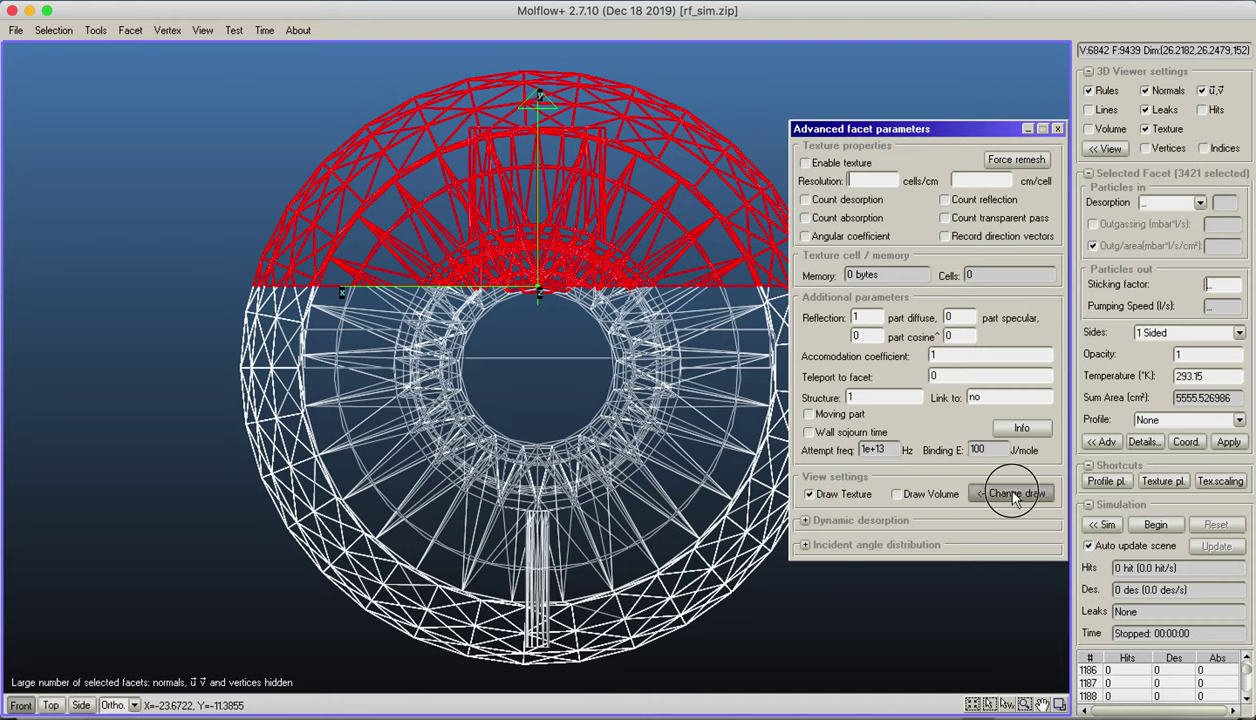
# - Invert the selection, draw the lower half as a solid volume, and start the simulation
pyautogui.click(60, 32)
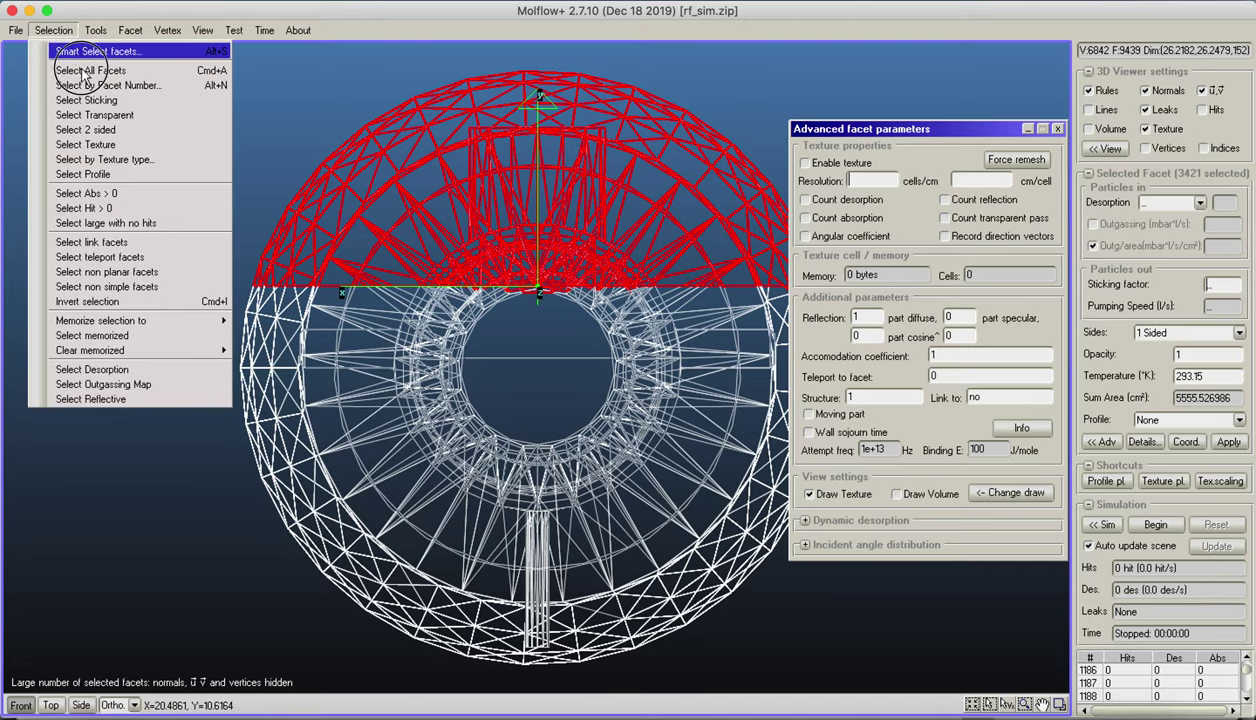
pyautogui.moveTo(118, 350)
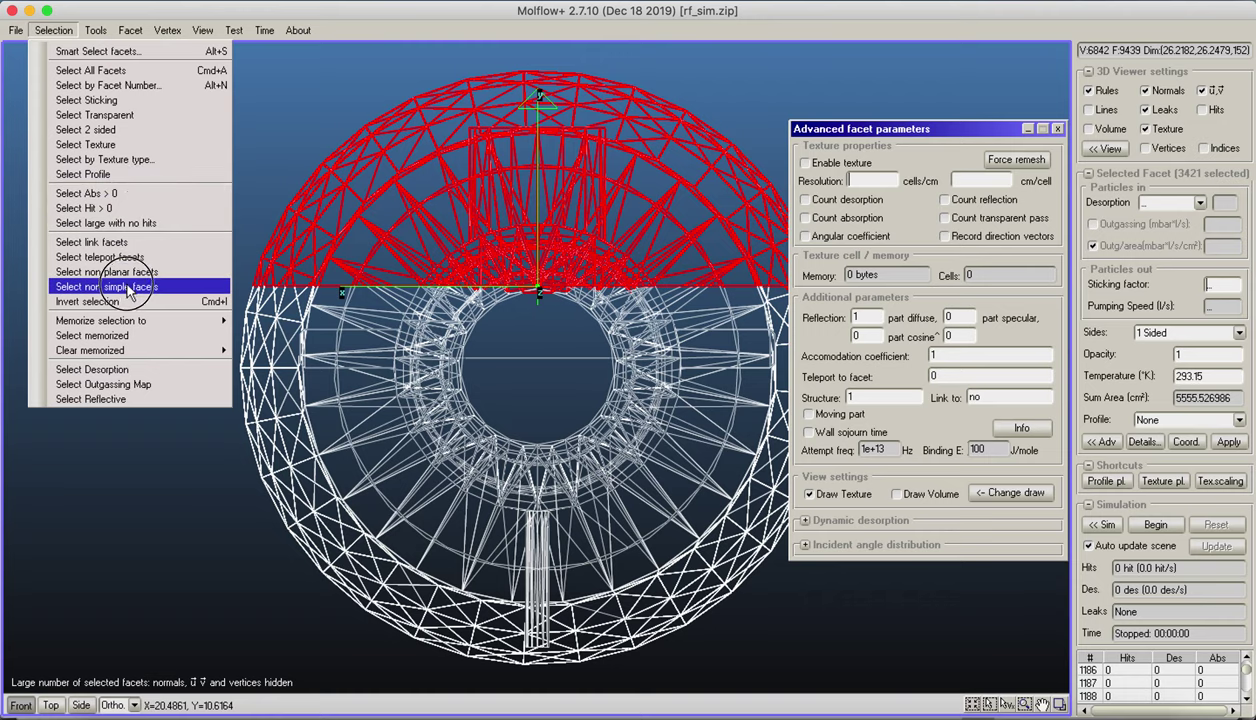
pyautogui.click(100, 301)
pyautogui.click(922, 494)
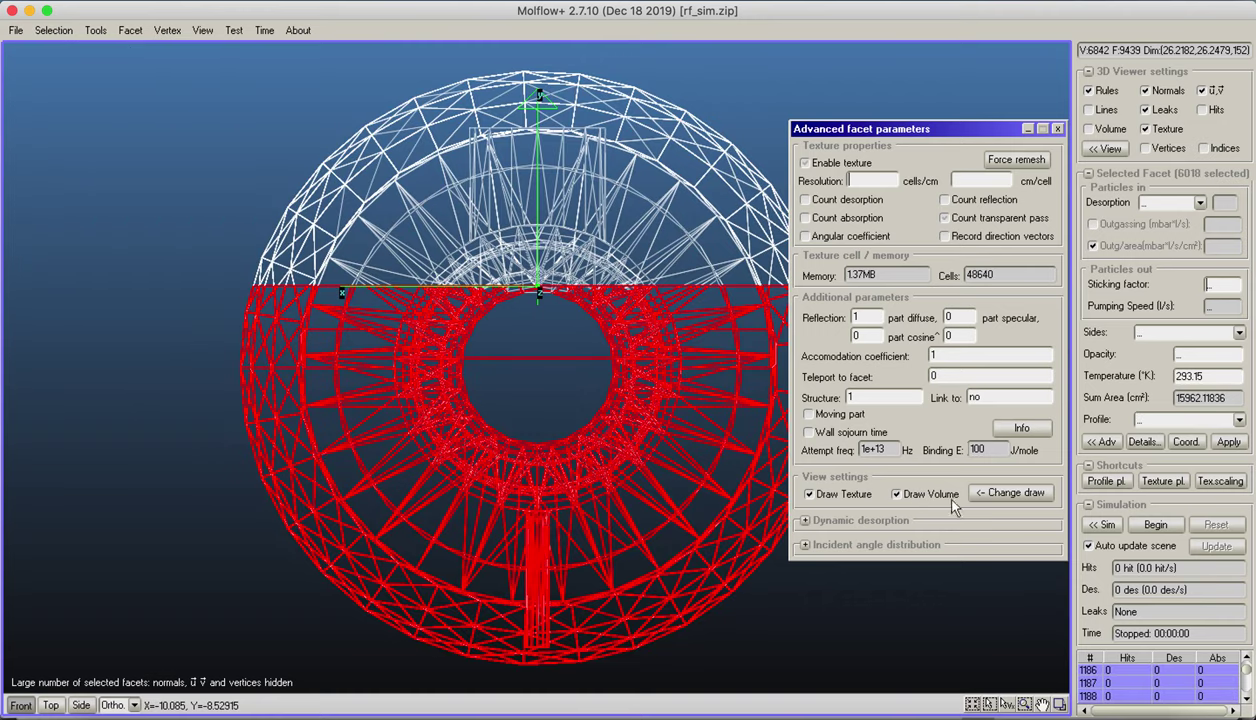
pyautogui.click(1155, 525)
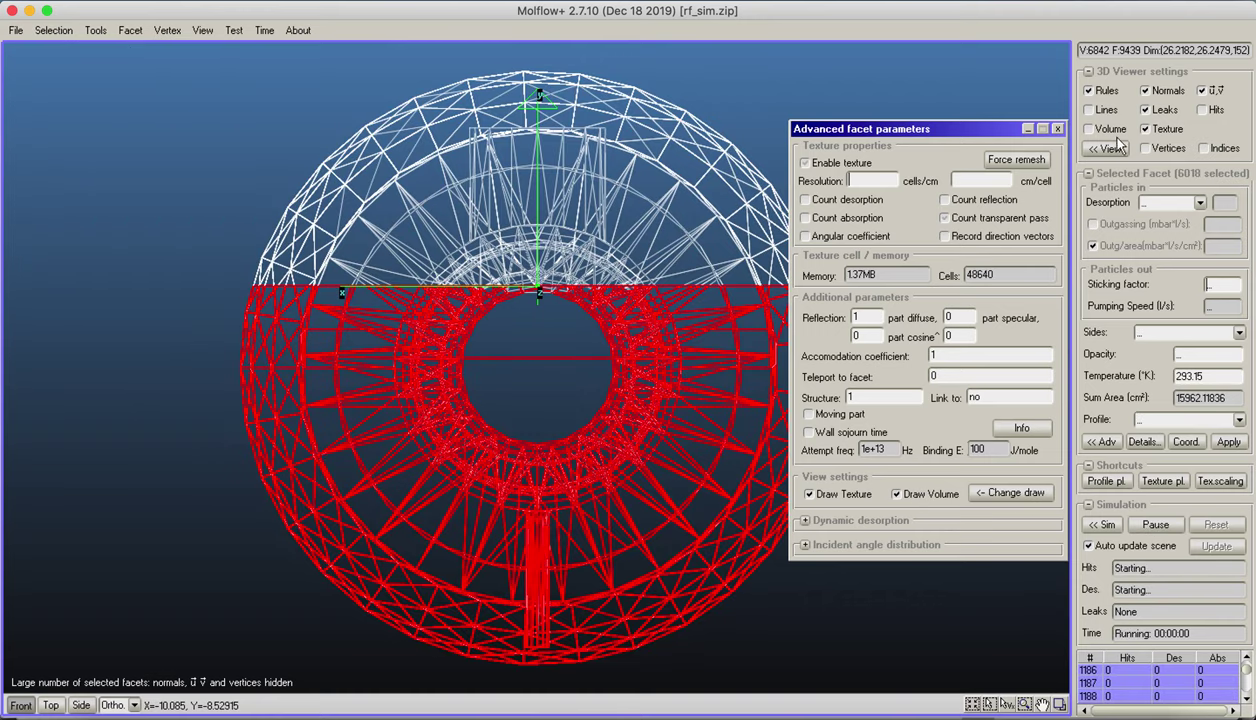
pyautogui.scroll(3, 743, 79)
# - Show the cavity as a solid volume, close advanced facet parameters, and orbit to a lower close view
pyautogui.click(738, 81)
pyautogui.moveTo(720, 90); pyautogui.dragTo(820, 180, button='right')
pyautogui.click(1059, 131)
pyautogui.moveTo(1062, 185); pyautogui.dragTo(545, 450, button='right')
pyautogui.scroll(-5, 662, 374)
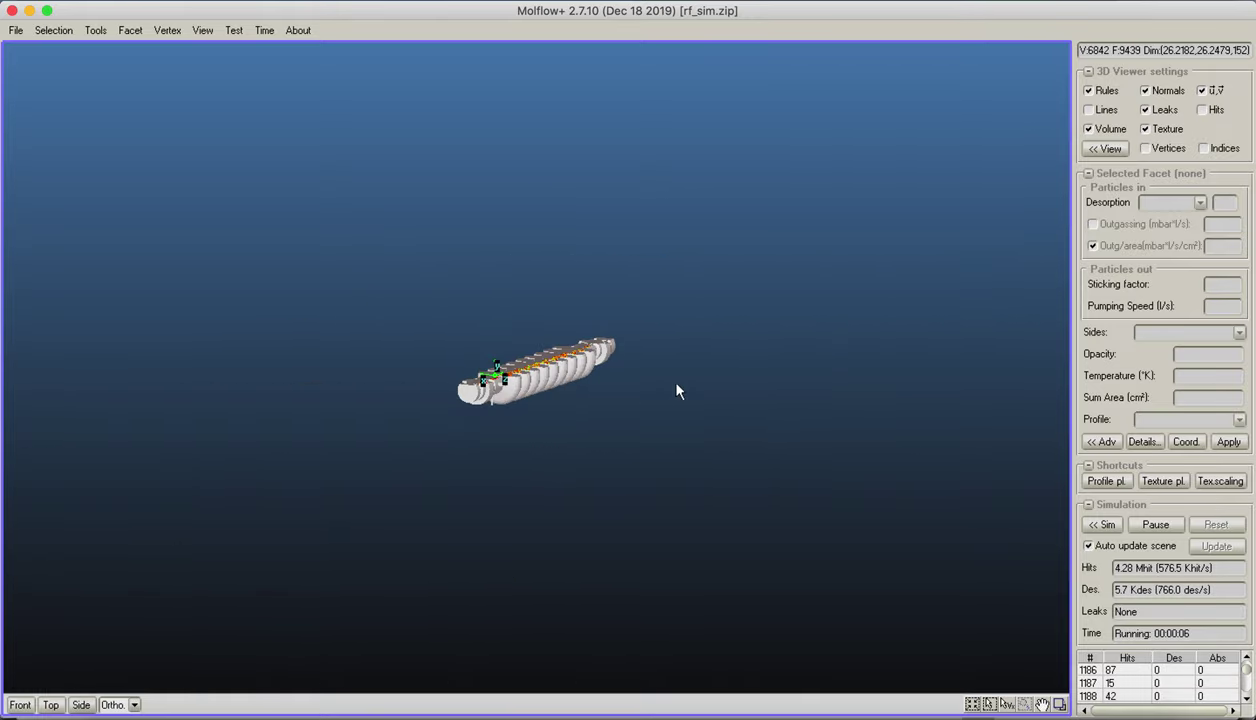
pyautogui.scroll(5, 682, 364)
pyautogui.moveTo(682, 364)
pyautogui.mouseDown(button='right')
pyautogui.moveTo(530, 656)
pyautogui.moveTo(576, 537)
pyautogui.moveTo(420, 540)
pyautogui.mouseUp(button='right')
# - Toggle particle trajectory lines on and off, then pause the simulation at 7.10 Mhit
pyautogui.click(1103, 112)
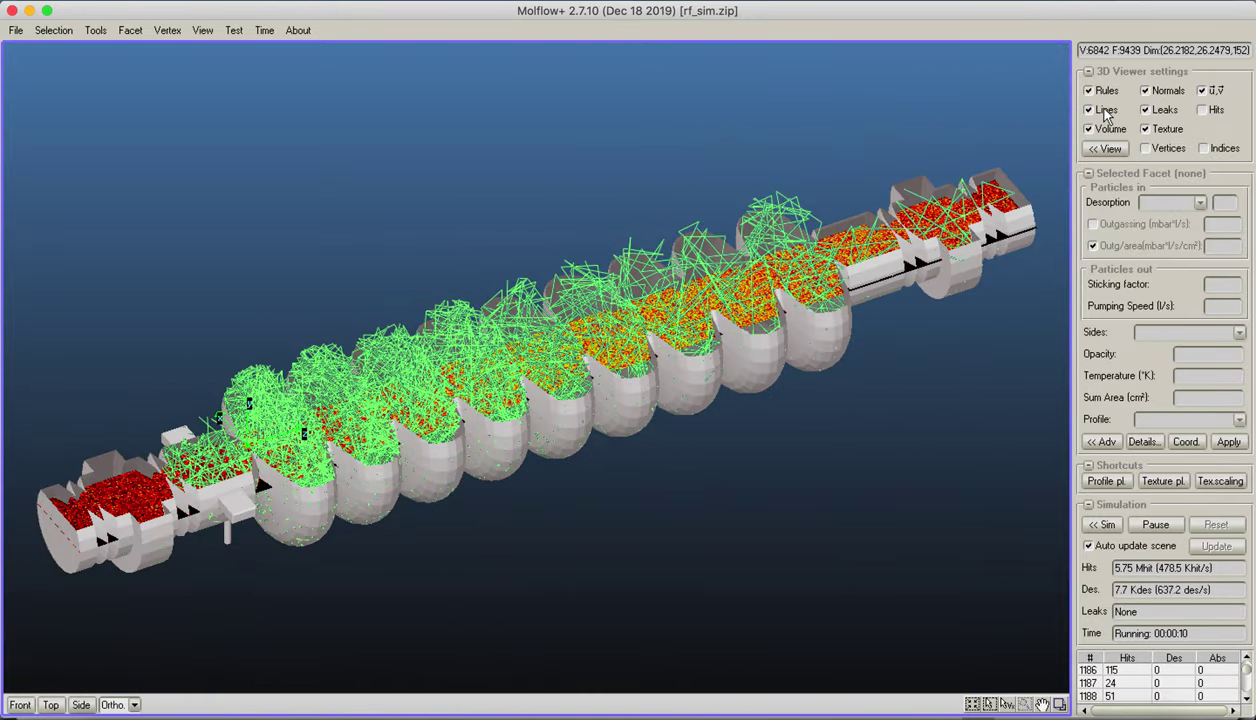
pyautogui.click(1103, 112)
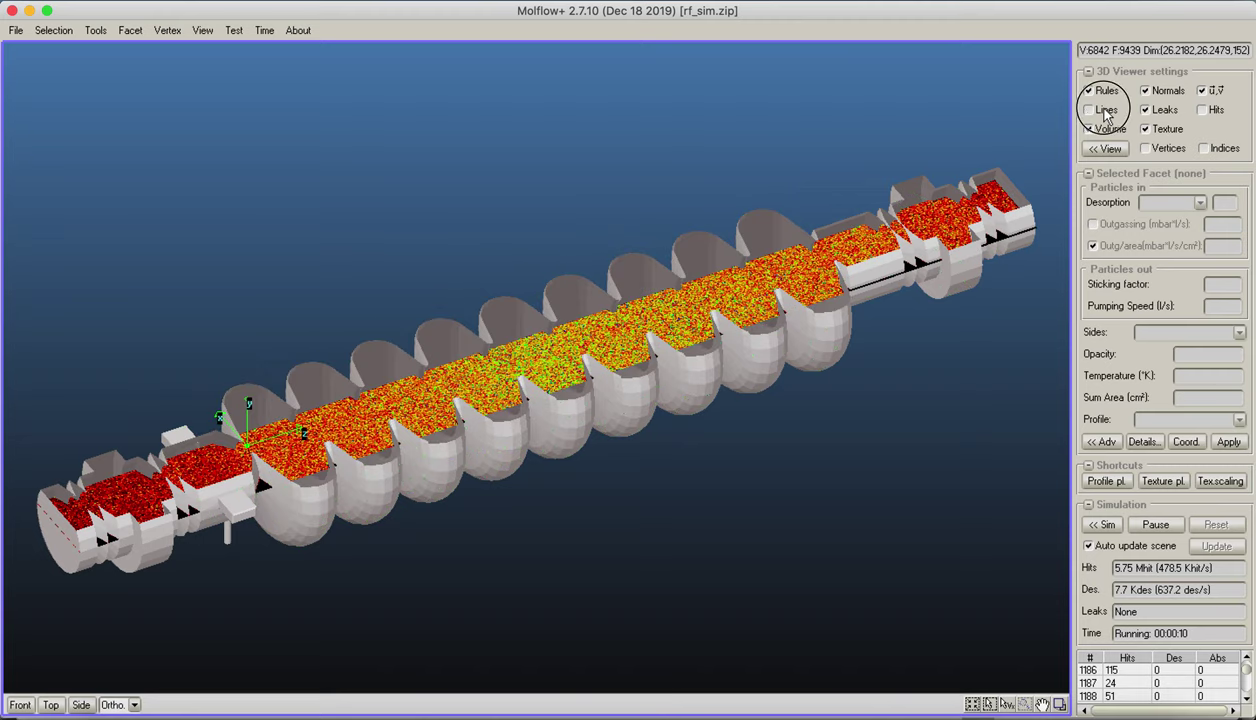
pyautogui.click(1153, 524)
# - Begin saving the geometry as rf_cavity_solved.zip in the Webinar folder
pyautogui.click(18, 30)
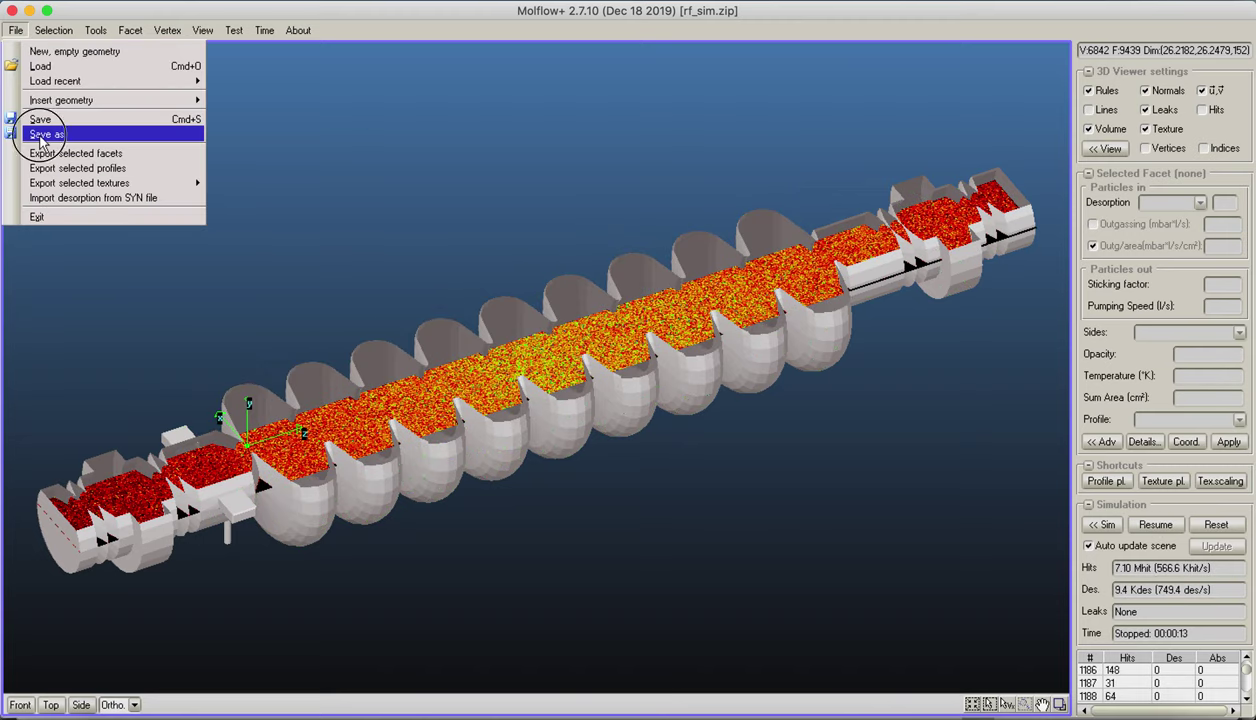
pyautogui.click(44, 134)
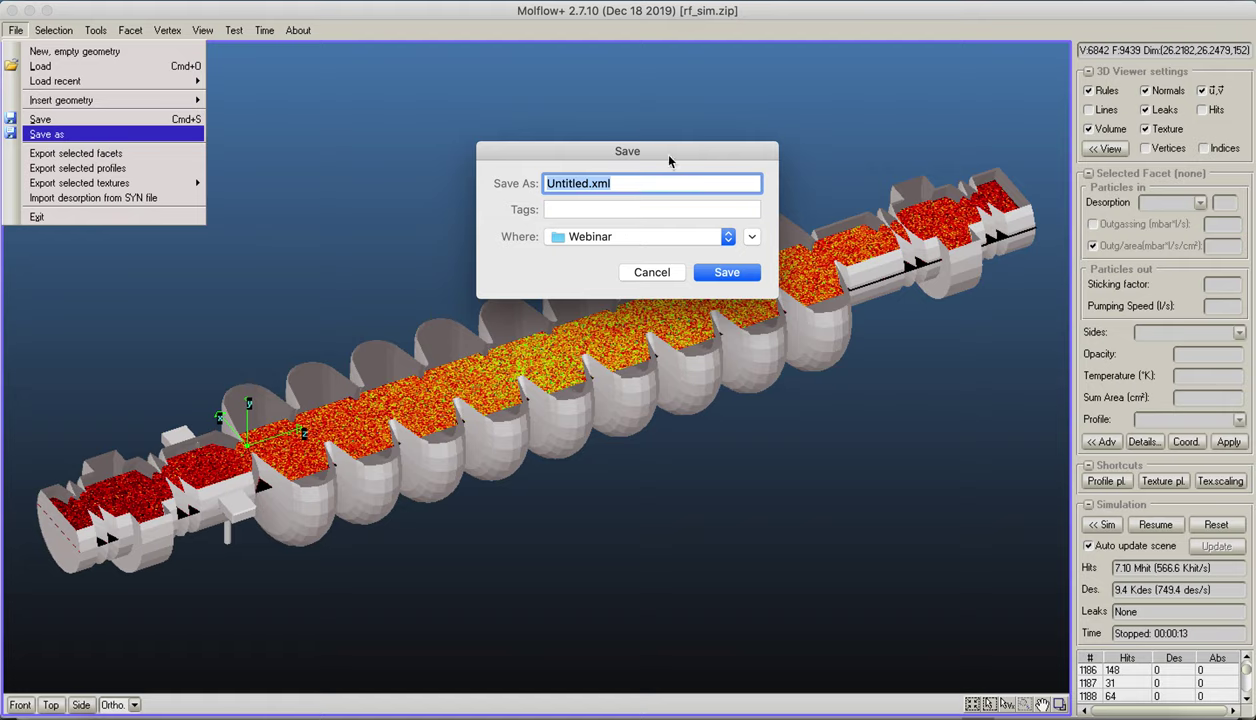
pyautogui.write('rf_cavity_solv')
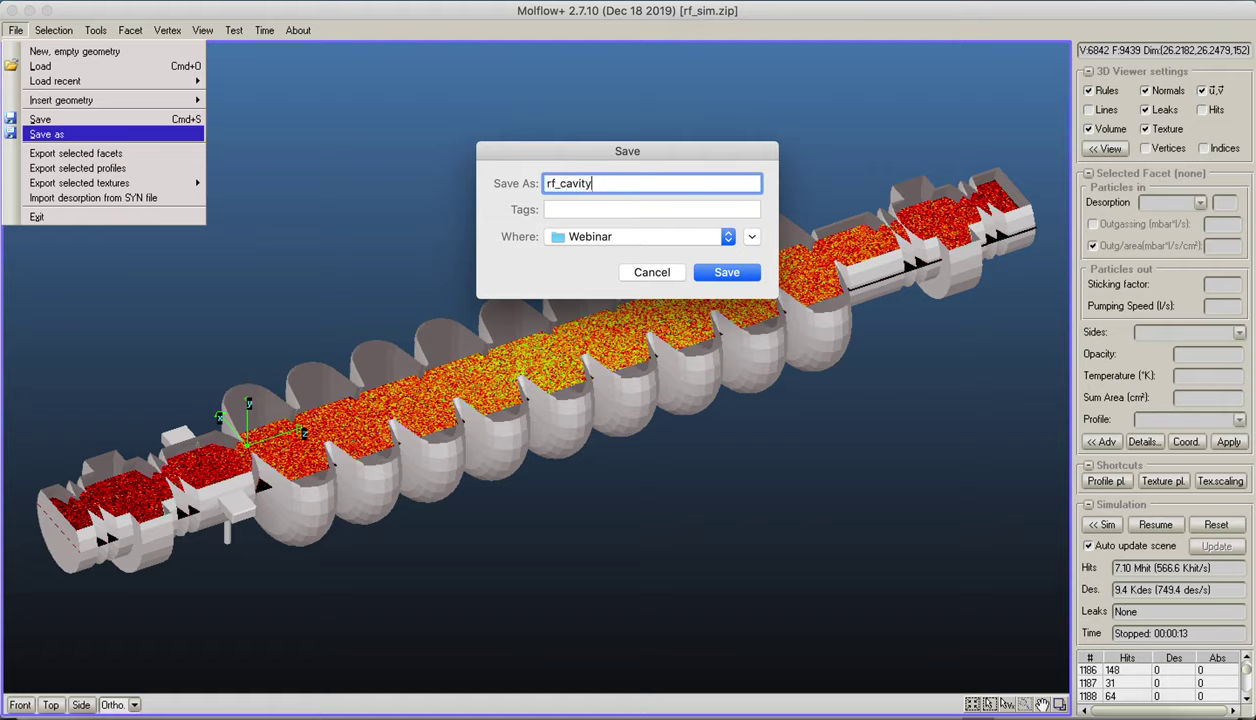